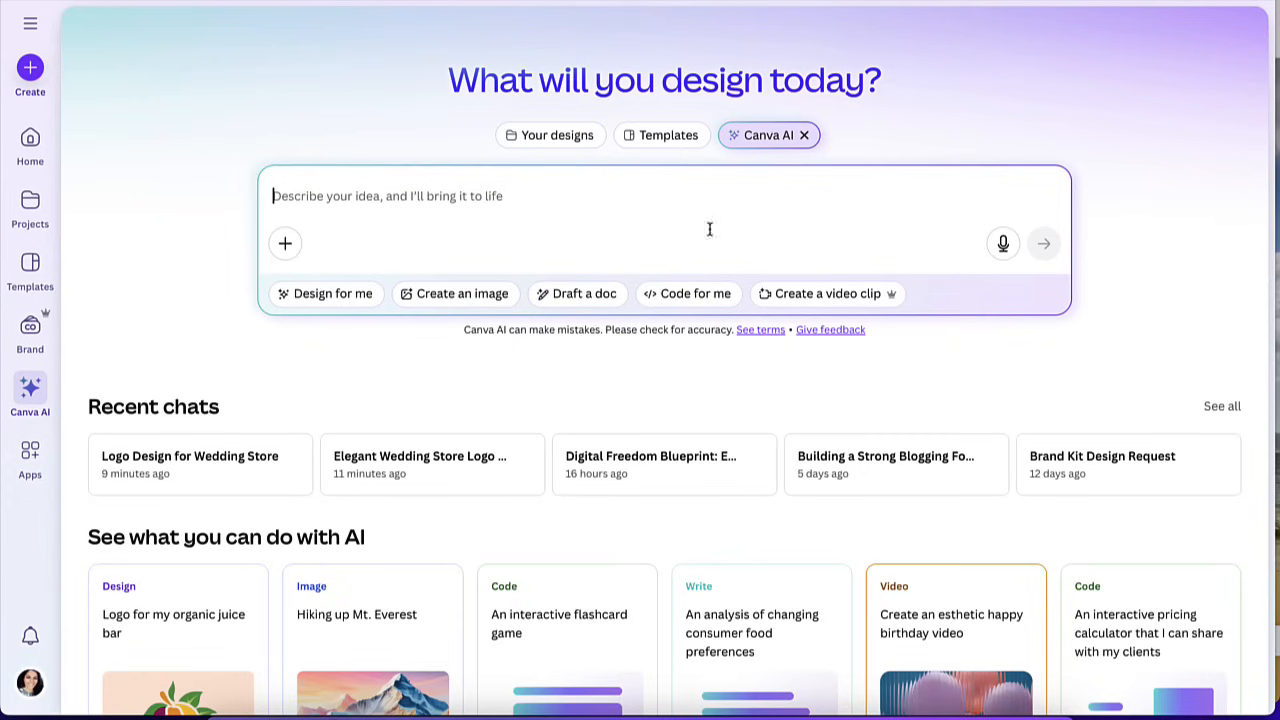
# Submit a Canva AI prompt for a modern, elegant wedding store logo with intertwined rings in blush pink, gold, ivory, or sage green.
pyautogui.write('Please create a modern, elegant logo for a wedding store that sells printable products. The logo should include a set of intertwined wedding rings as the main icon, symbolizing love and commitment. Use a soft, romantic color palette such as blush pink, gold, ivory, or sage green. The style should feel timeless, minimal, and classy—something that appeals to brides and couples planning their wedding. Include clean, easy-to-read typography for the store name that matches the elegant wedding theme.')
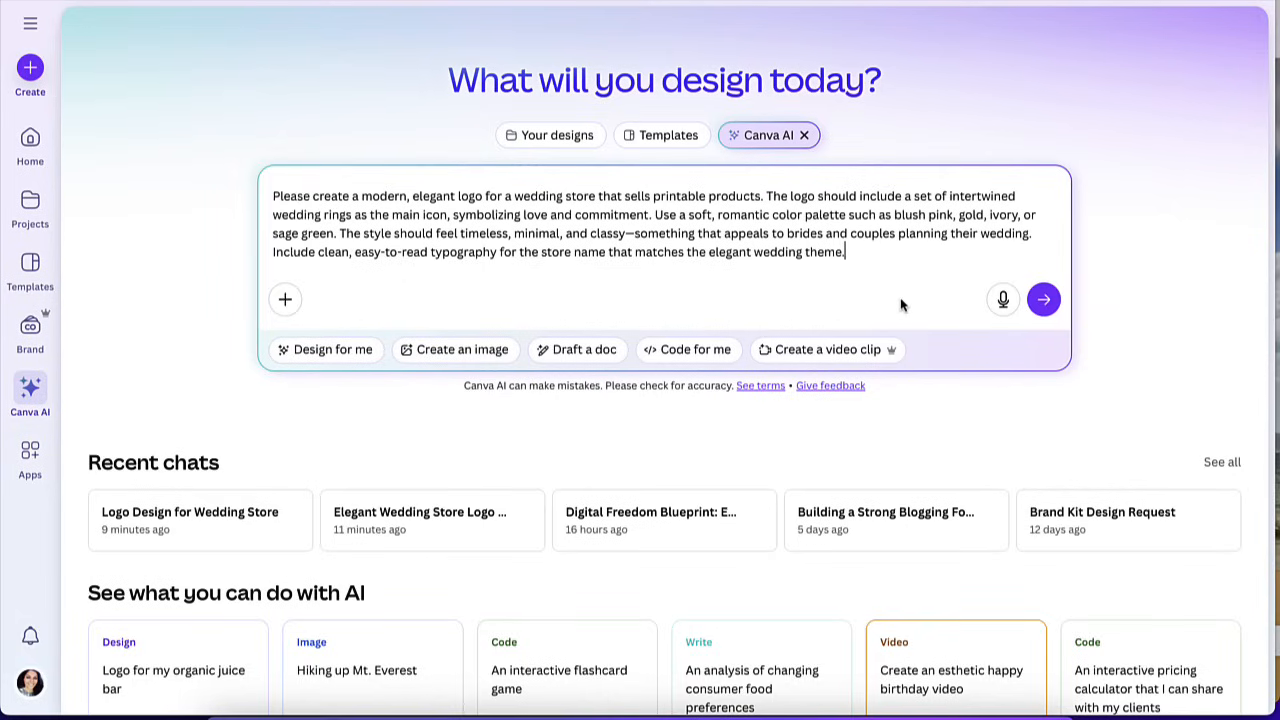
pyautogui.click(1043, 301)
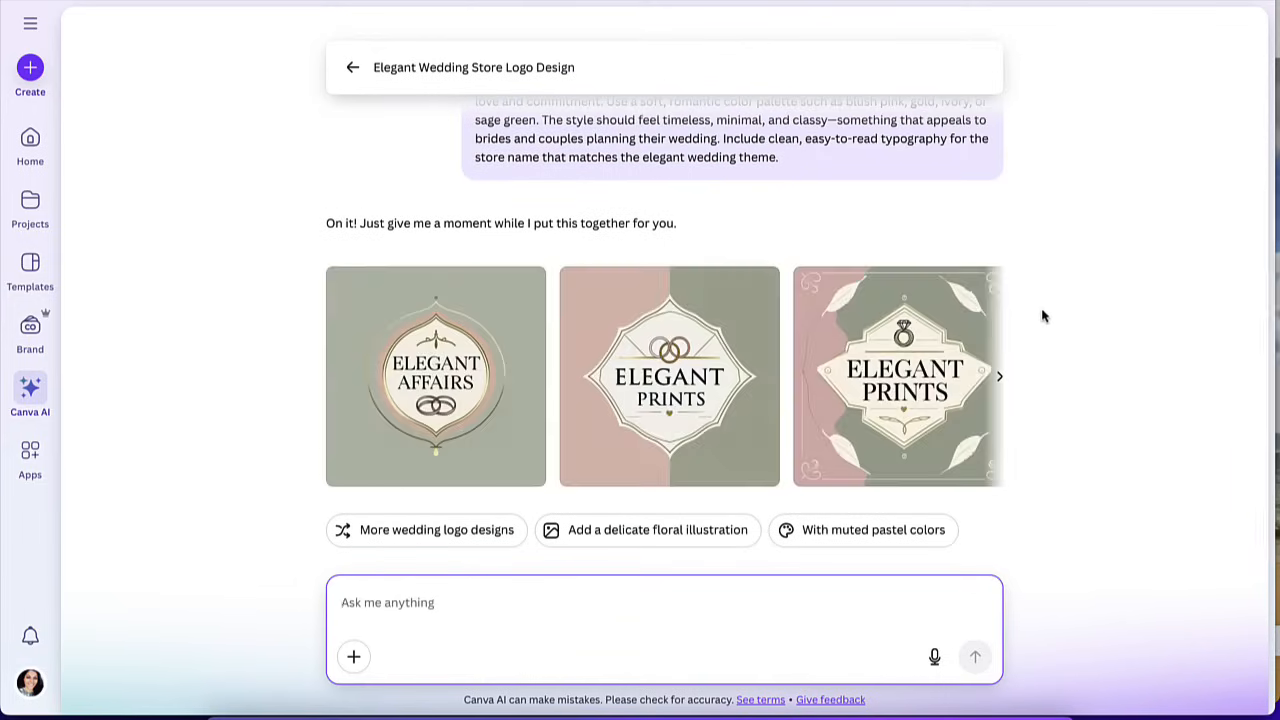
# Browse the generated logo options and open the Elegant Affairs design in the full editor.
pyautogui.click(998, 376)
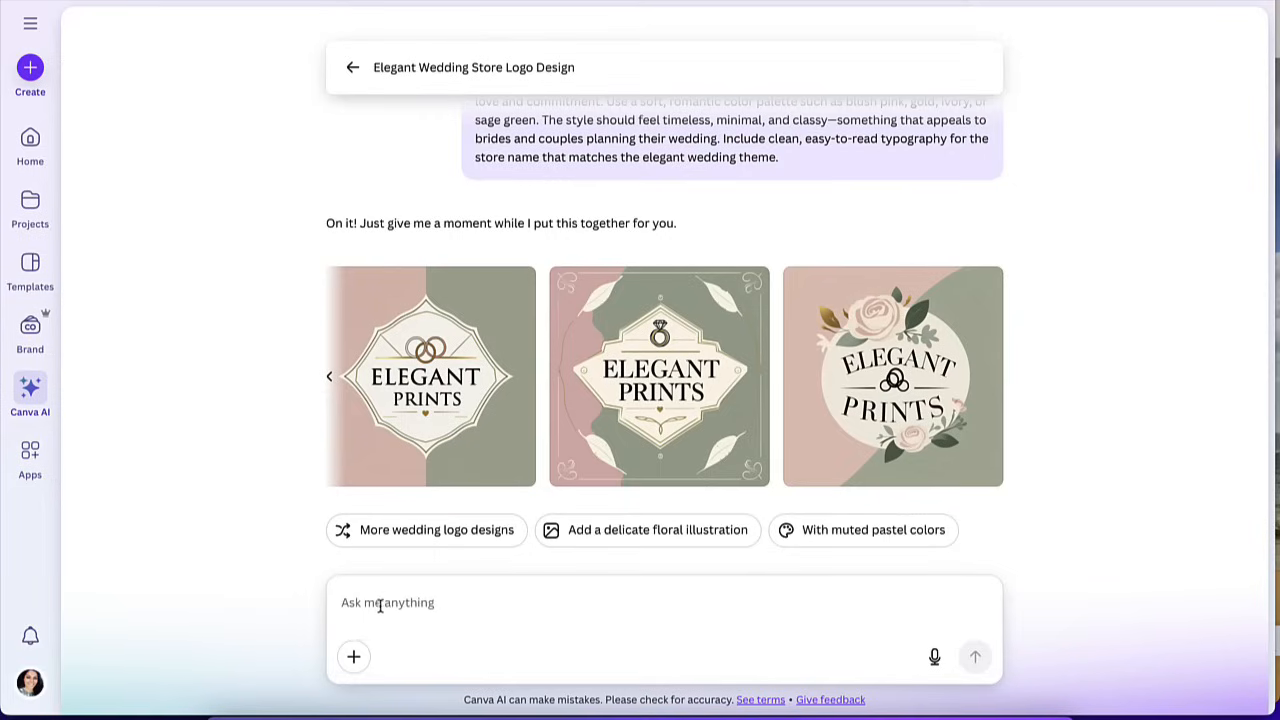
pyautogui.click(329, 376)
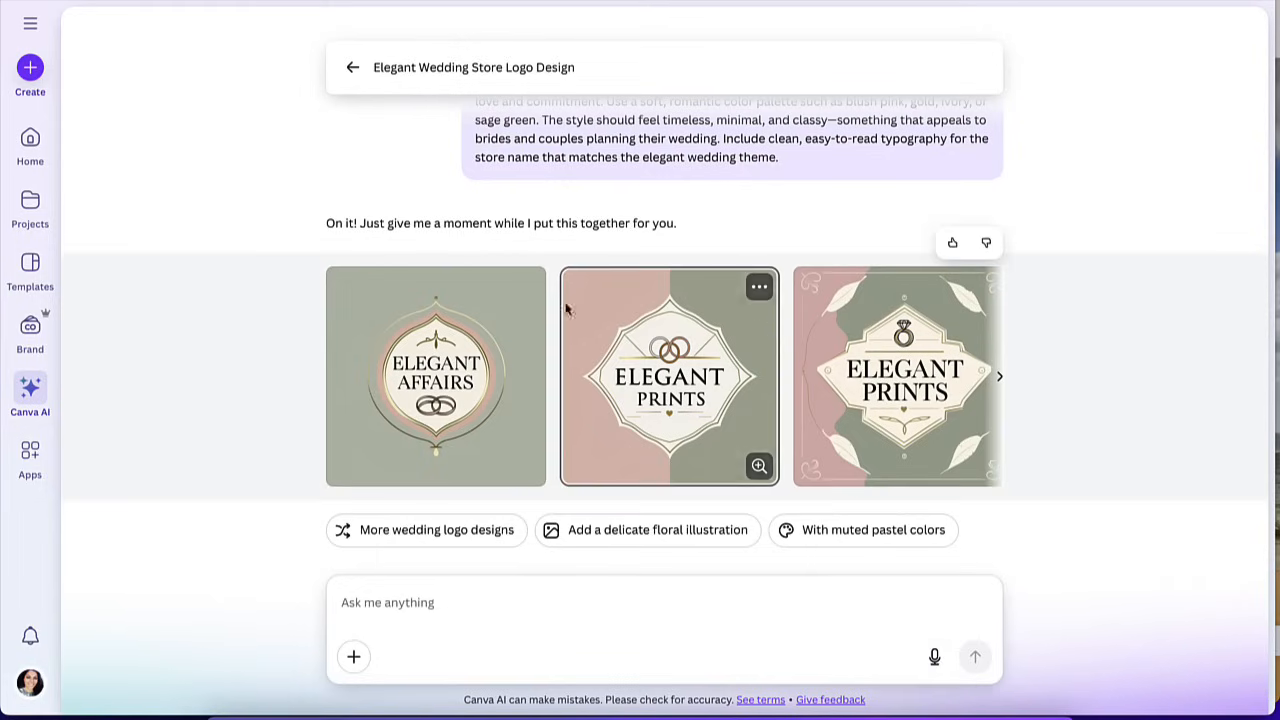
pyautogui.click(477, 384)
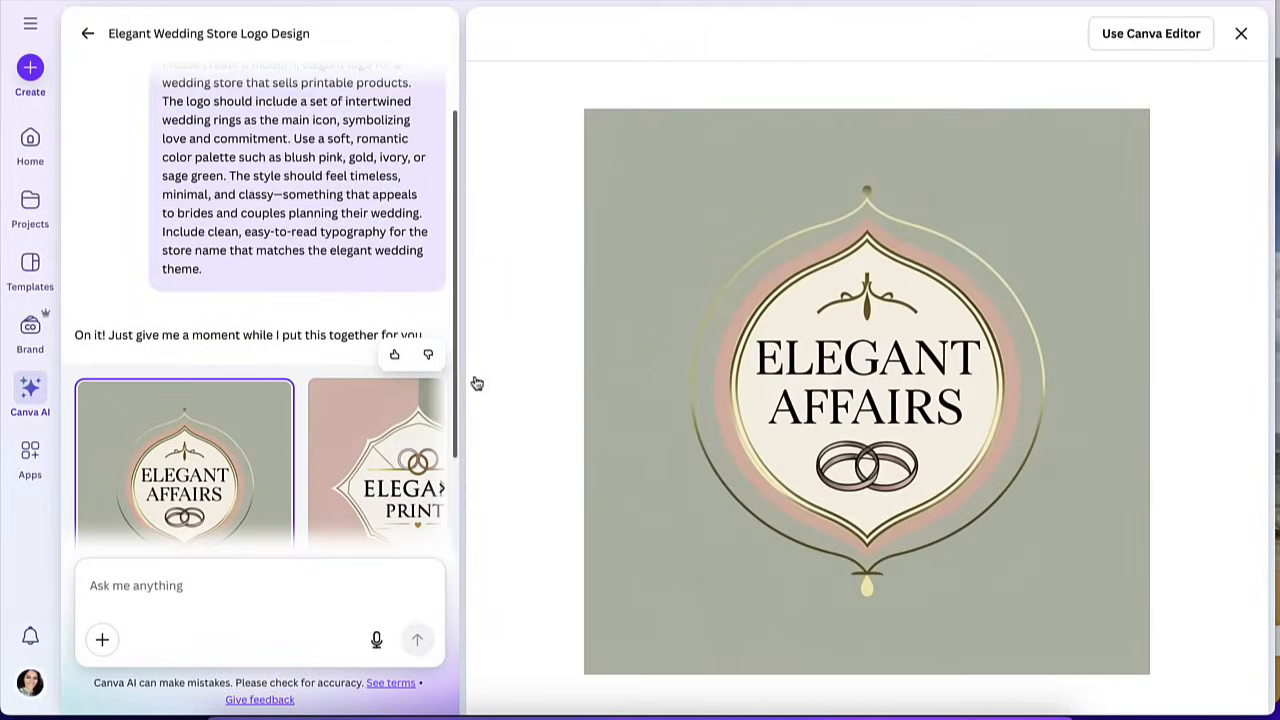
pyautogui.click(1146, 40)
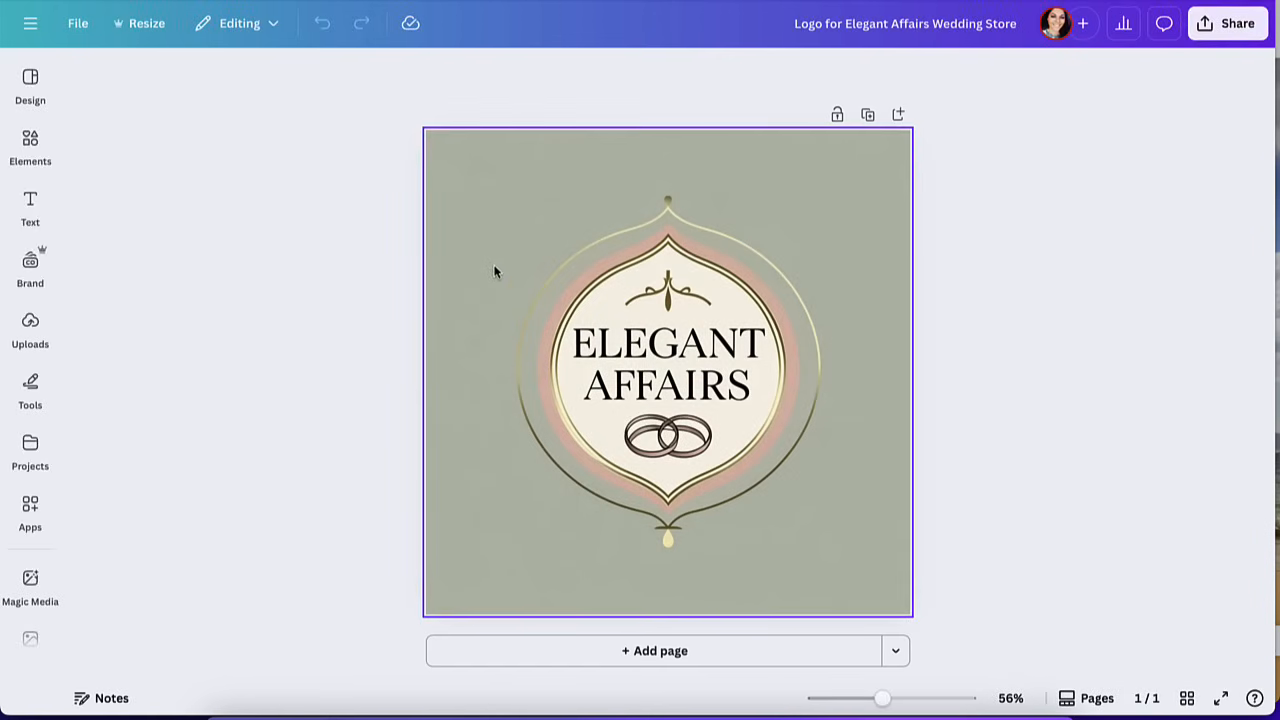
pyautogui.click(30, 82)
pyautogui.click(34, 150)
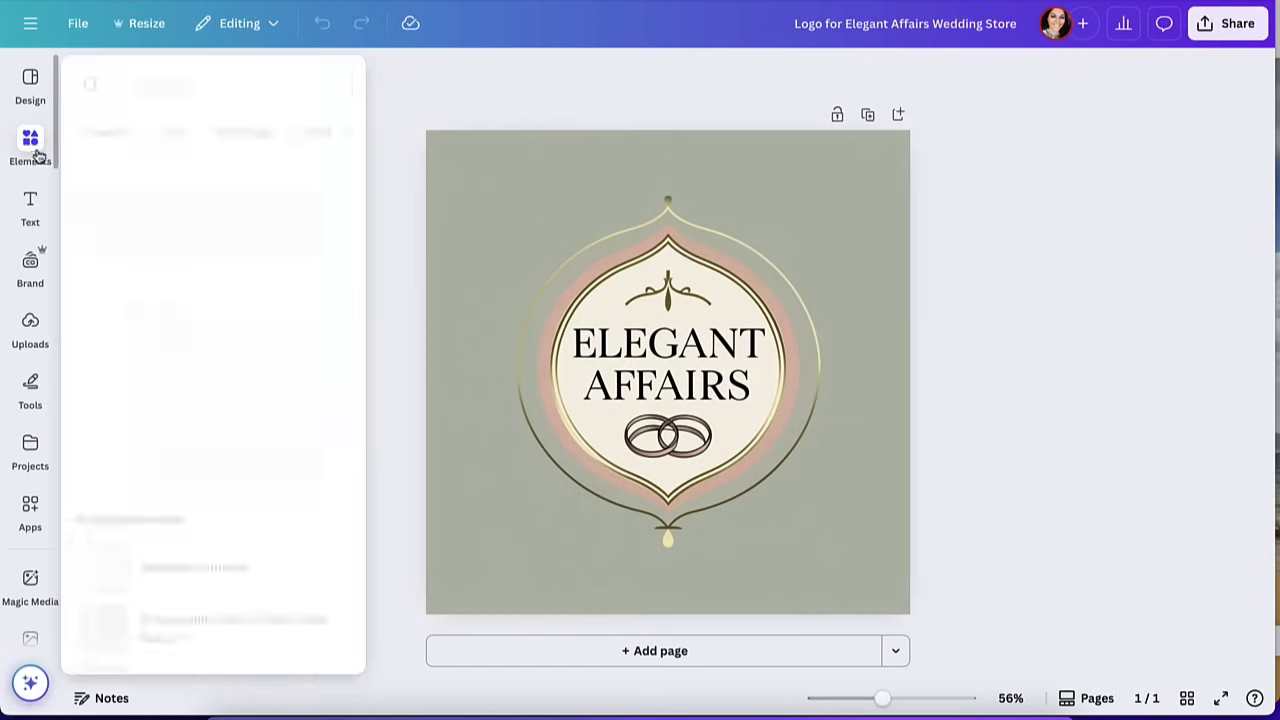
pyautogui.click(38, 212)
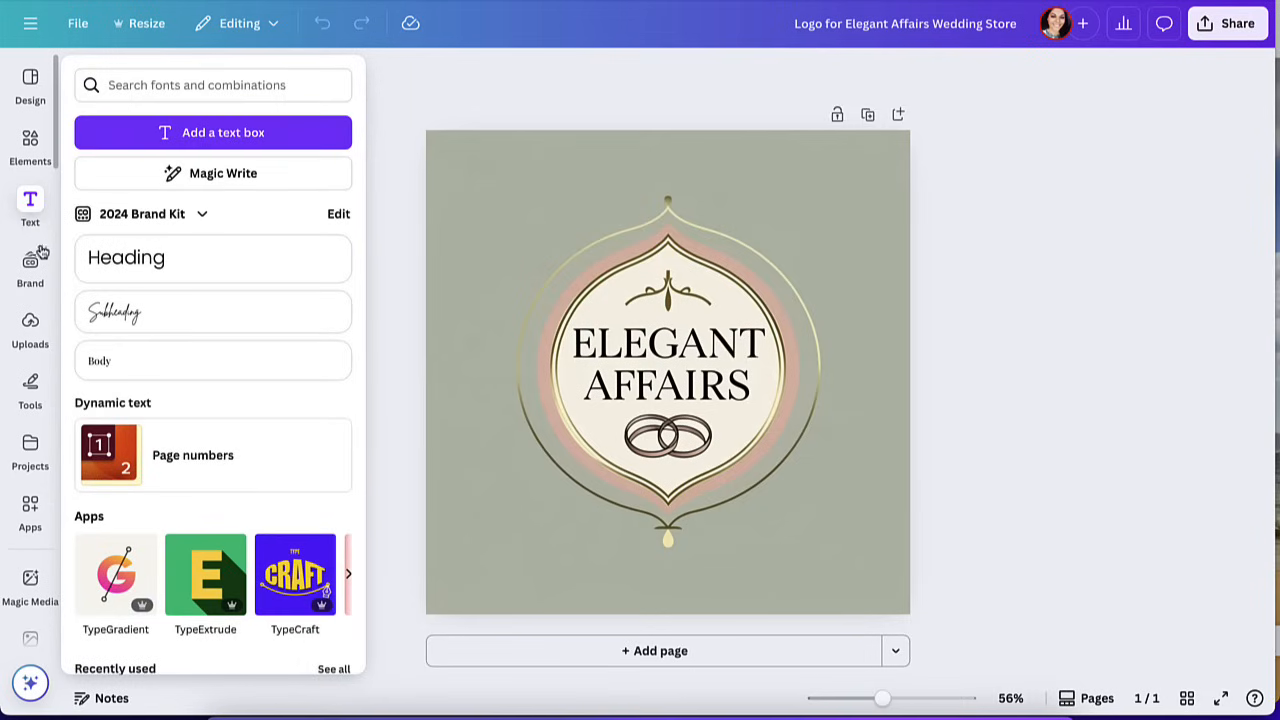
pyautogui.click(42, 252)
pyautogui.click(30, 86)
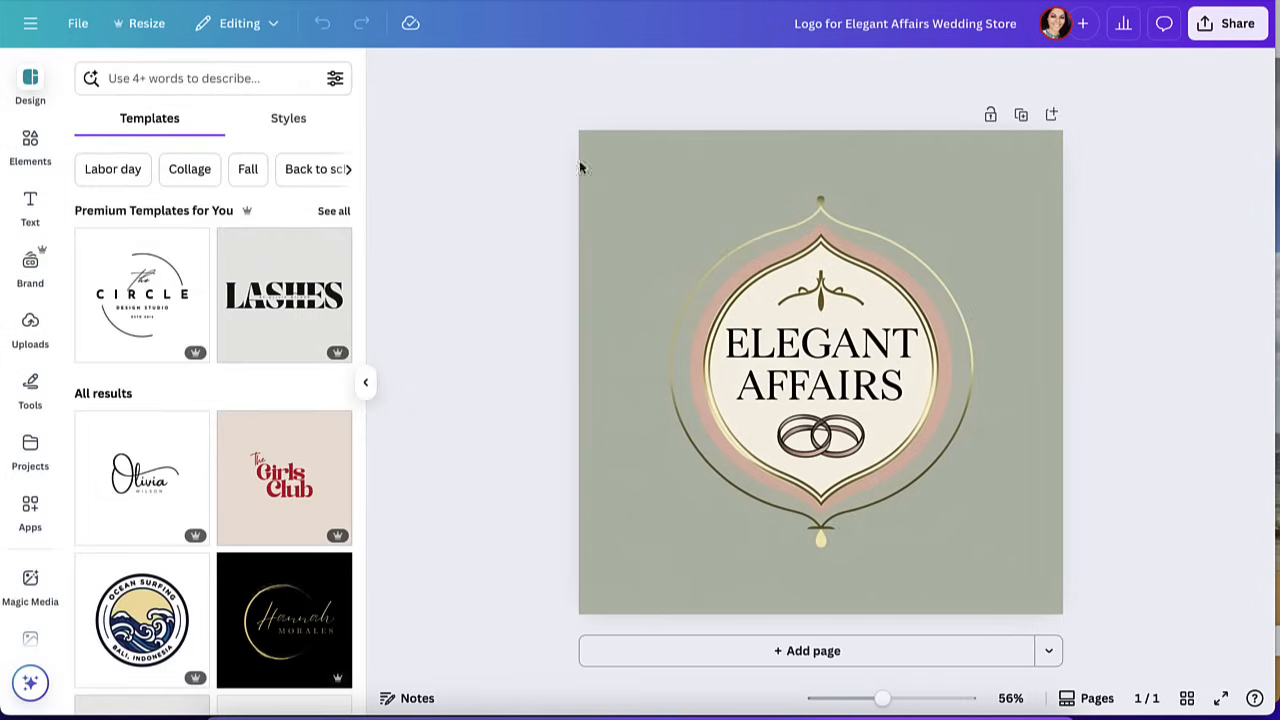
pyautogui.click(30, 145)
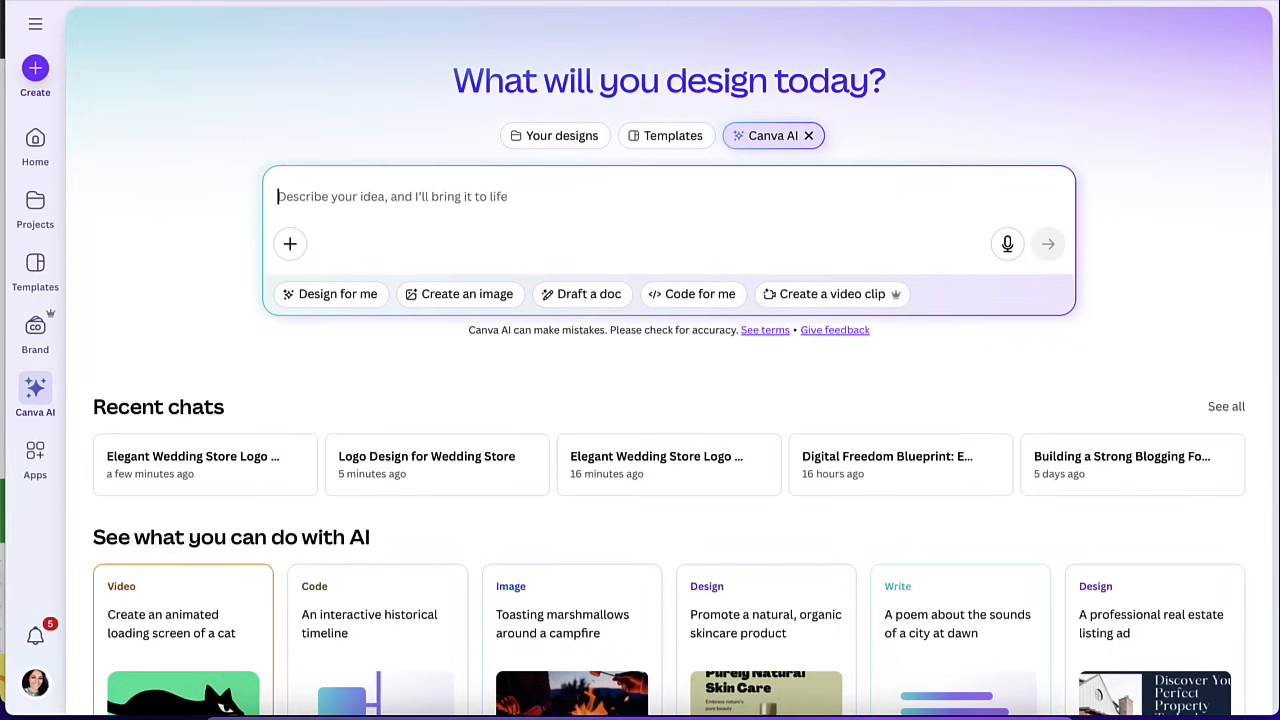
# Generate a responsive Etsy Profit and Loss Calculator web app from the prepared prompt using the Code for me mode.
pyautogui.click(677, 294)
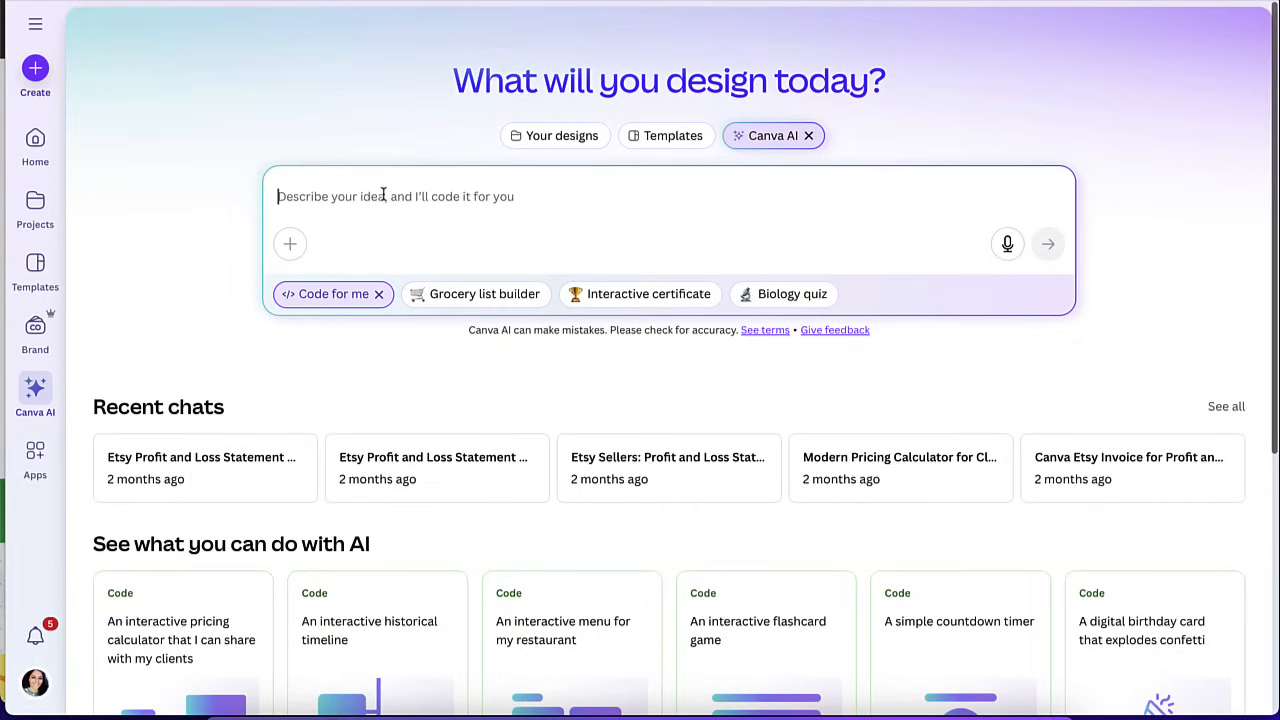
pyautogui.hotkey('ctrl', 'v')
pyautogui.scroll(15, 447, 232)
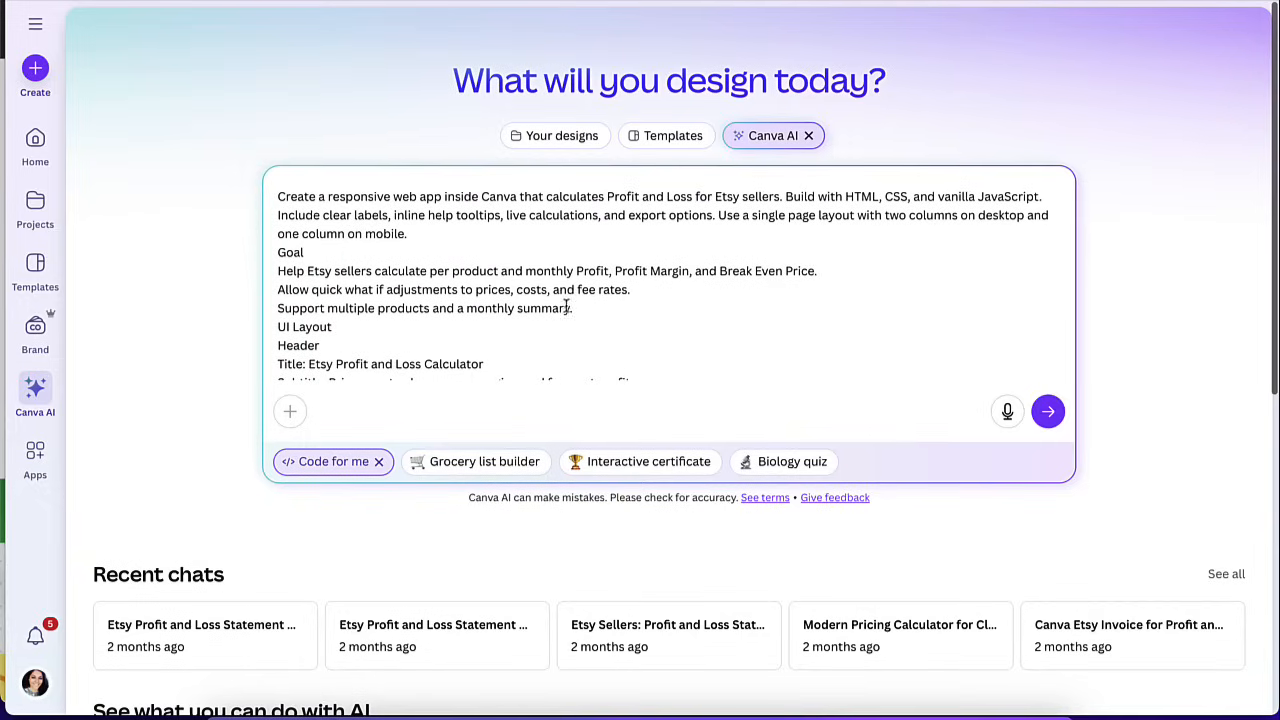
pyautogui.click(1049, 411)
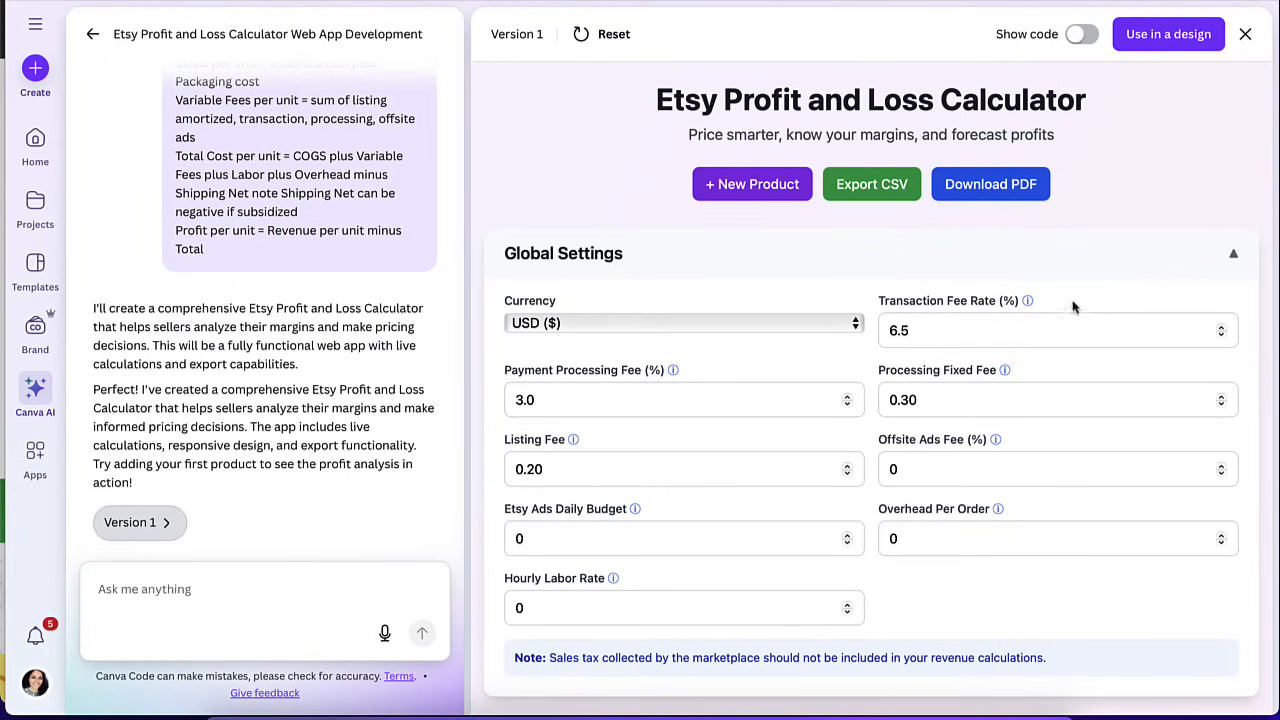
# Try out the calculator's Global Settings by editing the Processing Fixed Fee and checking the available currencies.
pyautogui.scroll(-3, 1053, 354)
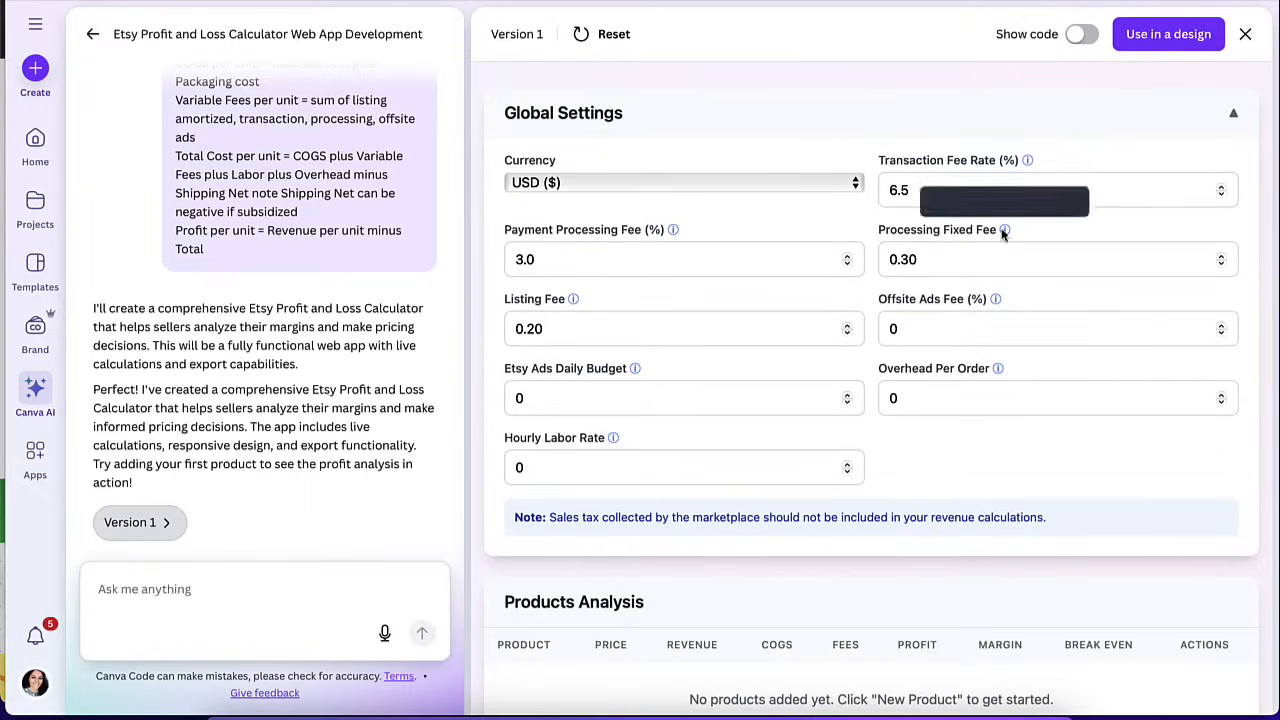
pyautogui.click(934, 259)
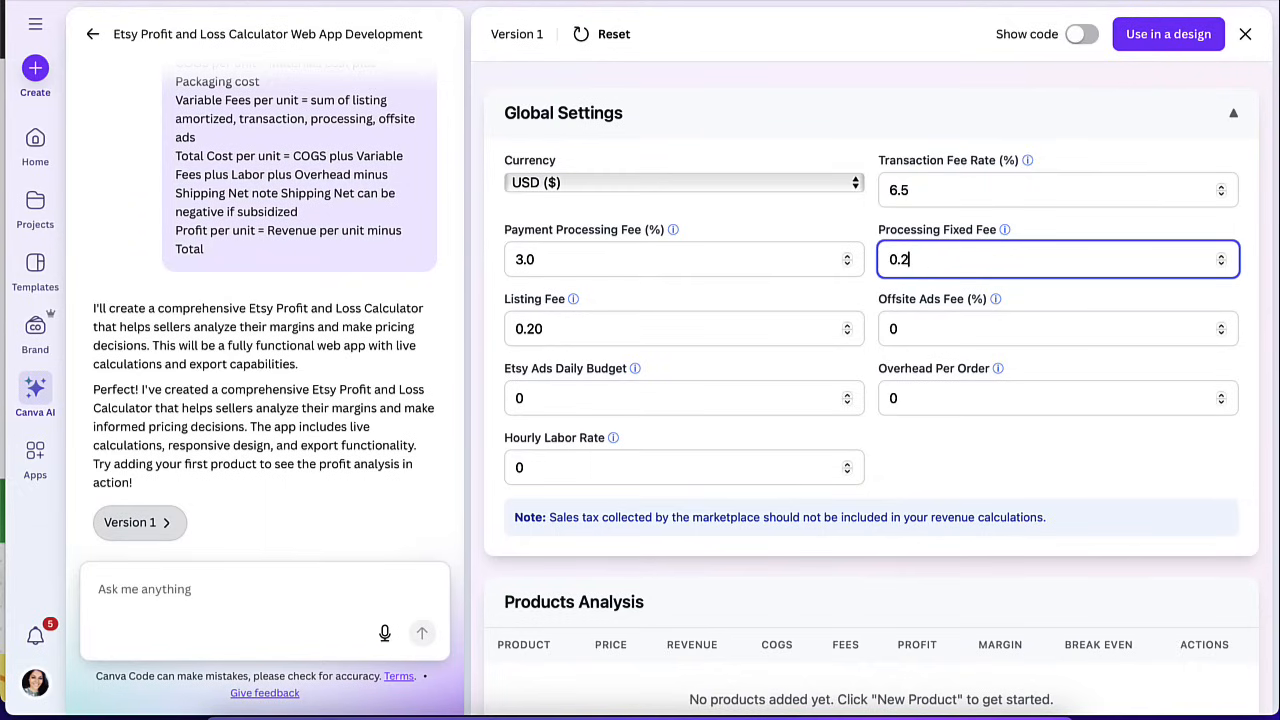
pyautogui.scroll(-2, 758, 384)
pyautogui.scroll(1, 759, 372)
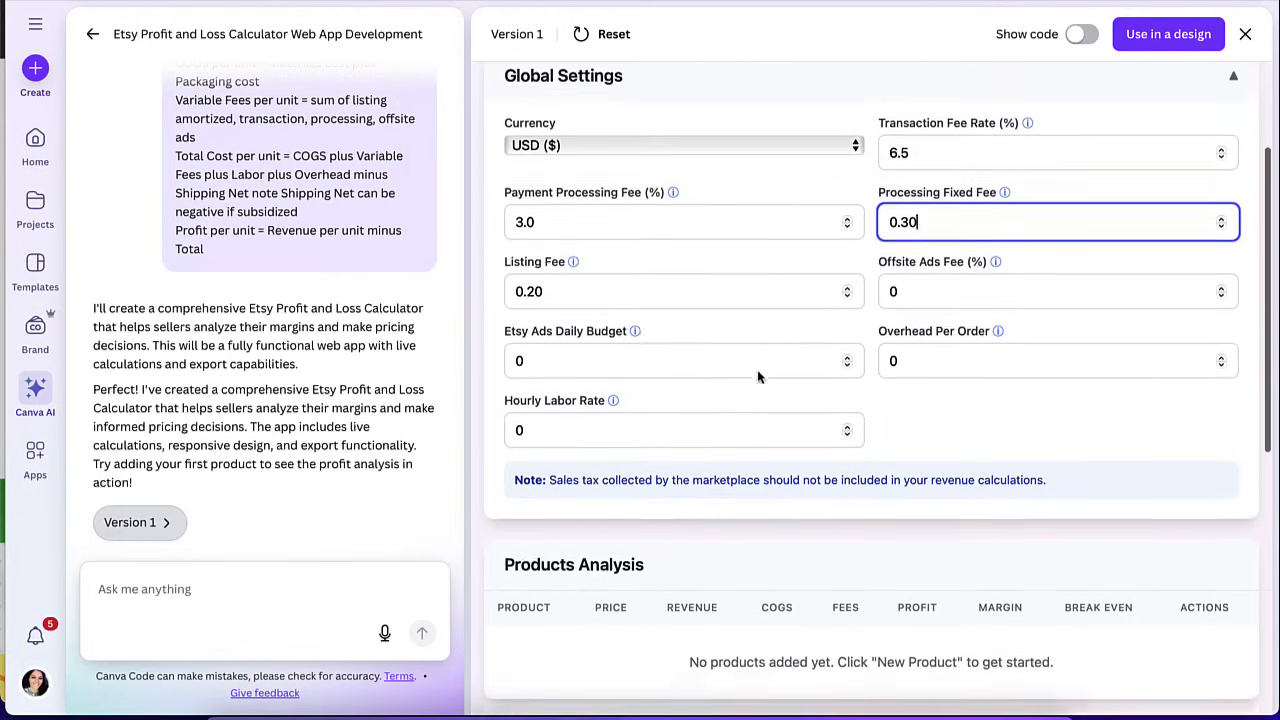
pyautogui.click(714, 161)
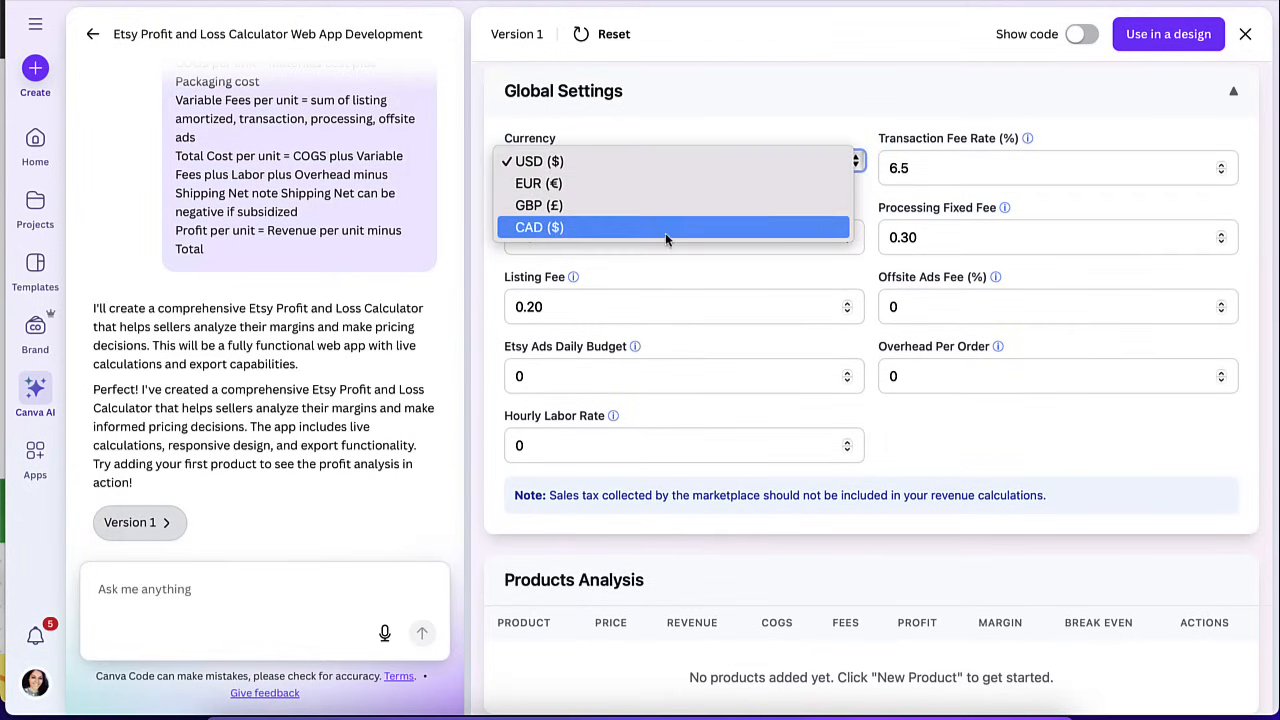
pyautogui.click(714, 164)
# Review the calculator's Monthly Summary, Products Analysis and Global Settings sections.
pyautogui.scroll(-6, 758, 320)
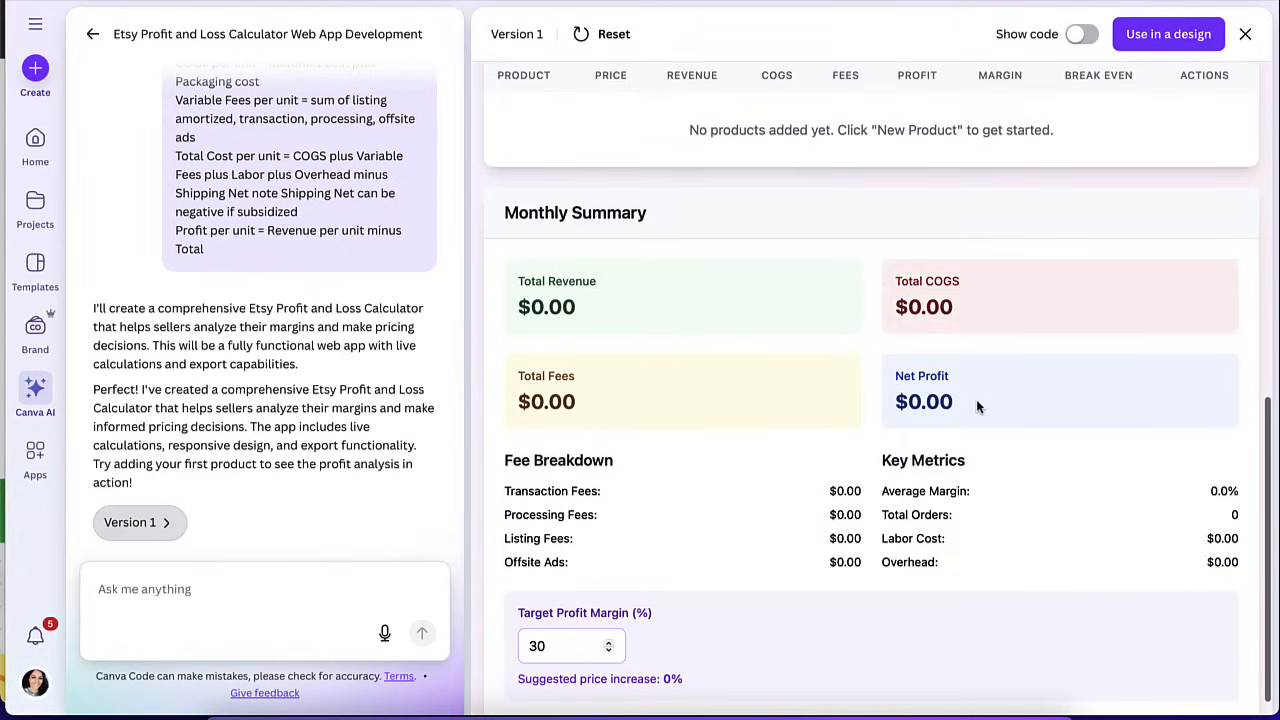
pyautogui.scroll(-1, 702, 410)
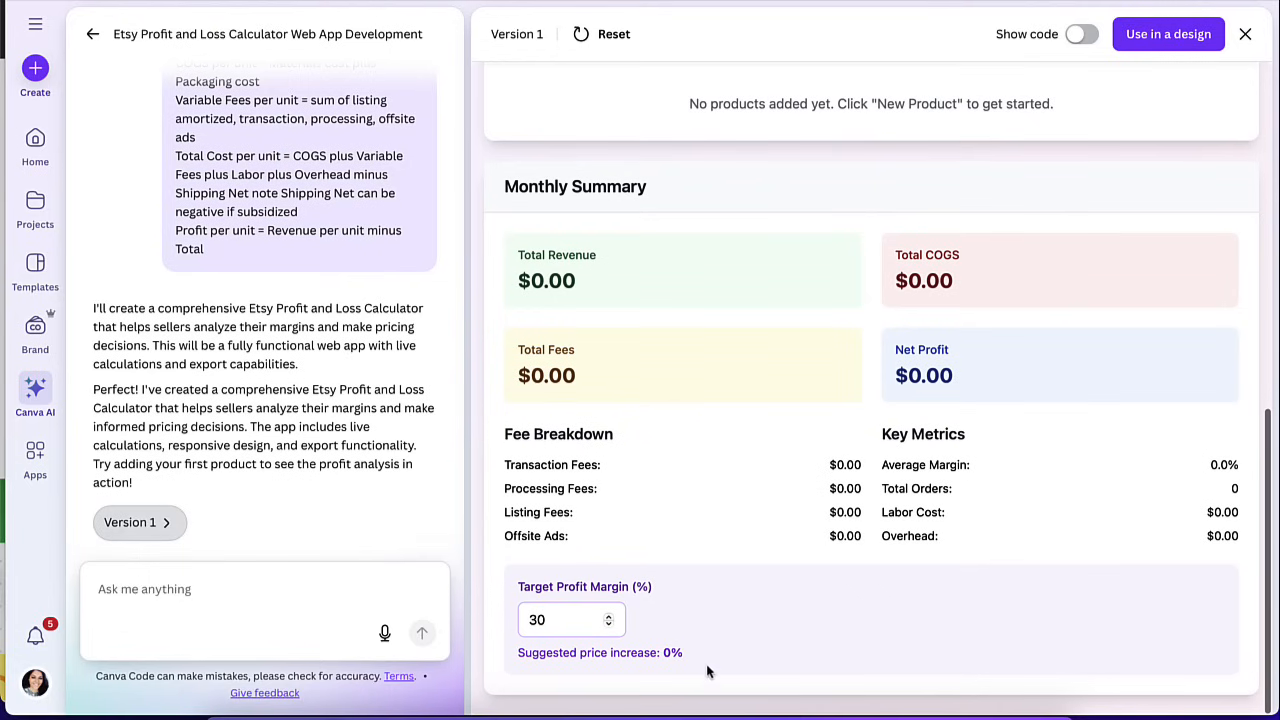
pyautogui.scroll(8, 745, 428)
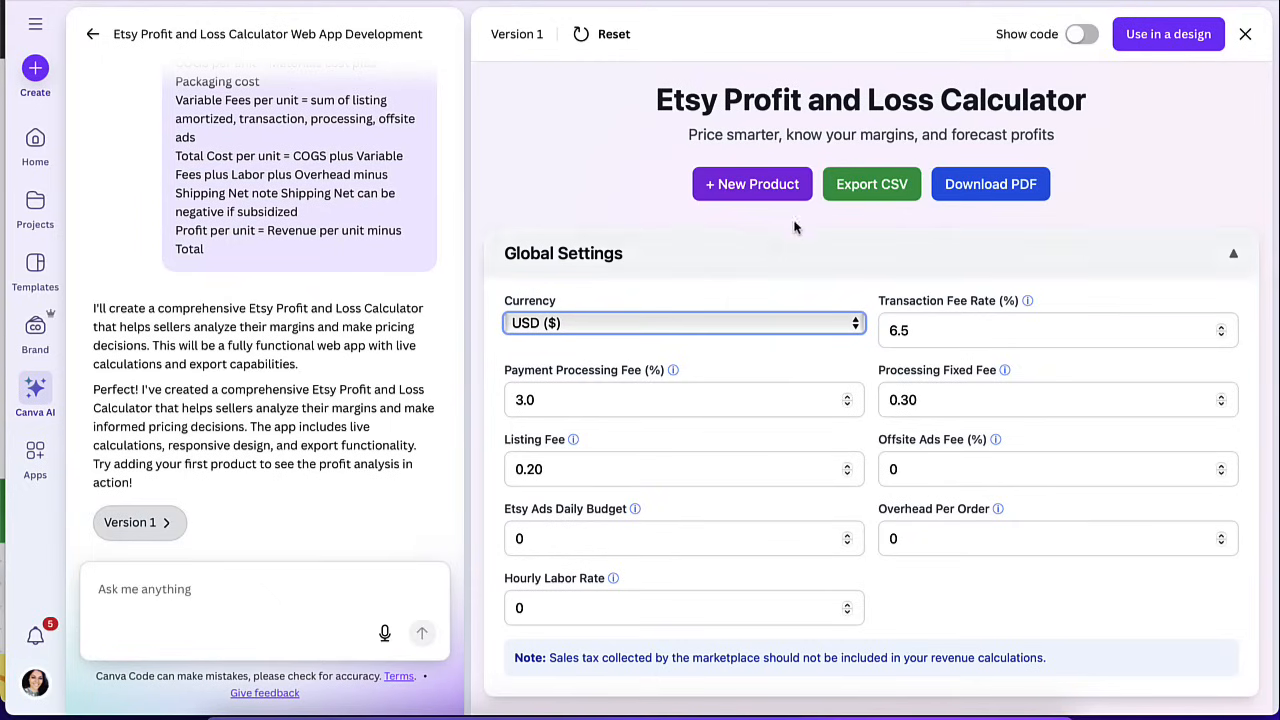
pyautogui.scroll(-4, 630, 390)
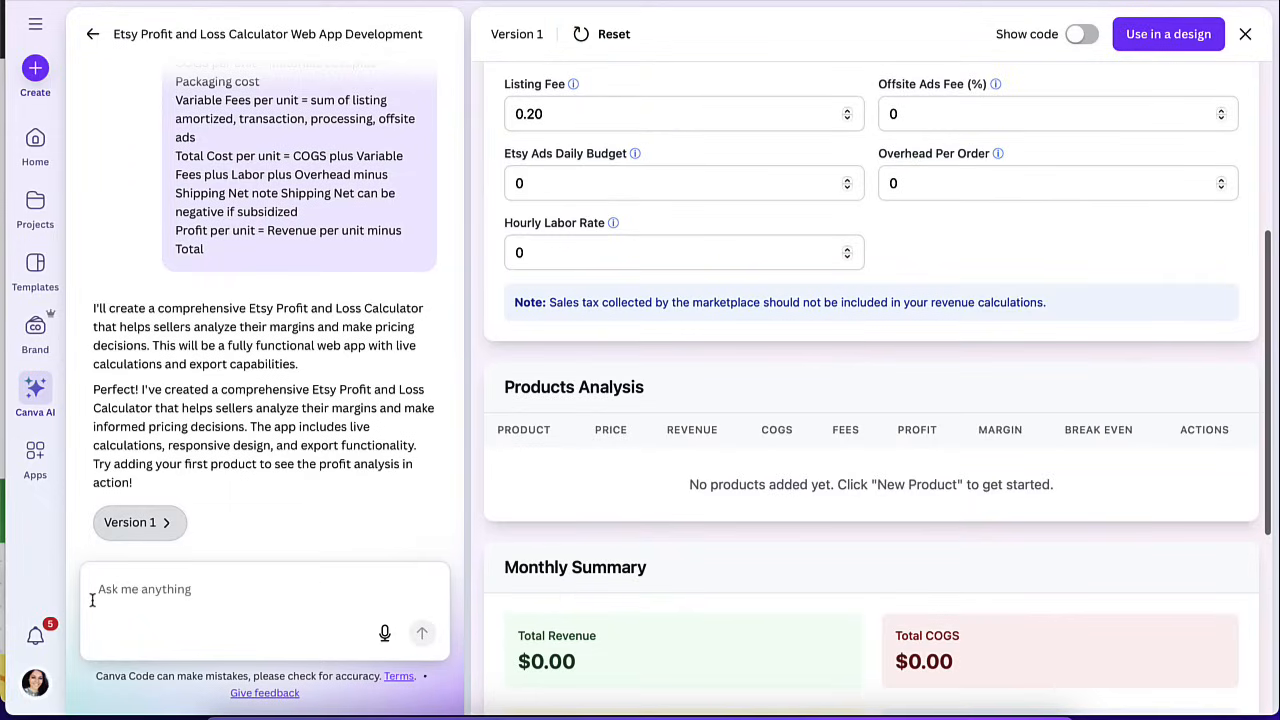
pyautogui.click(97, 591)
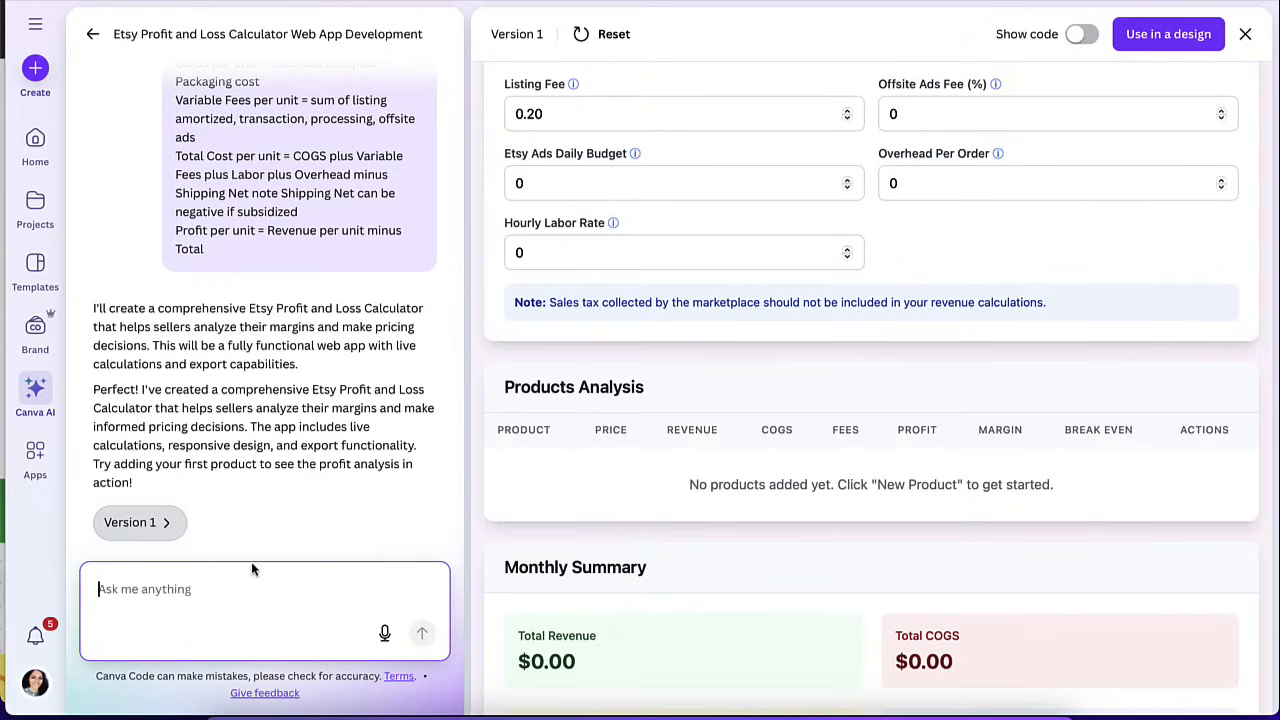
pyautogui.scroll(4, 728, 524)
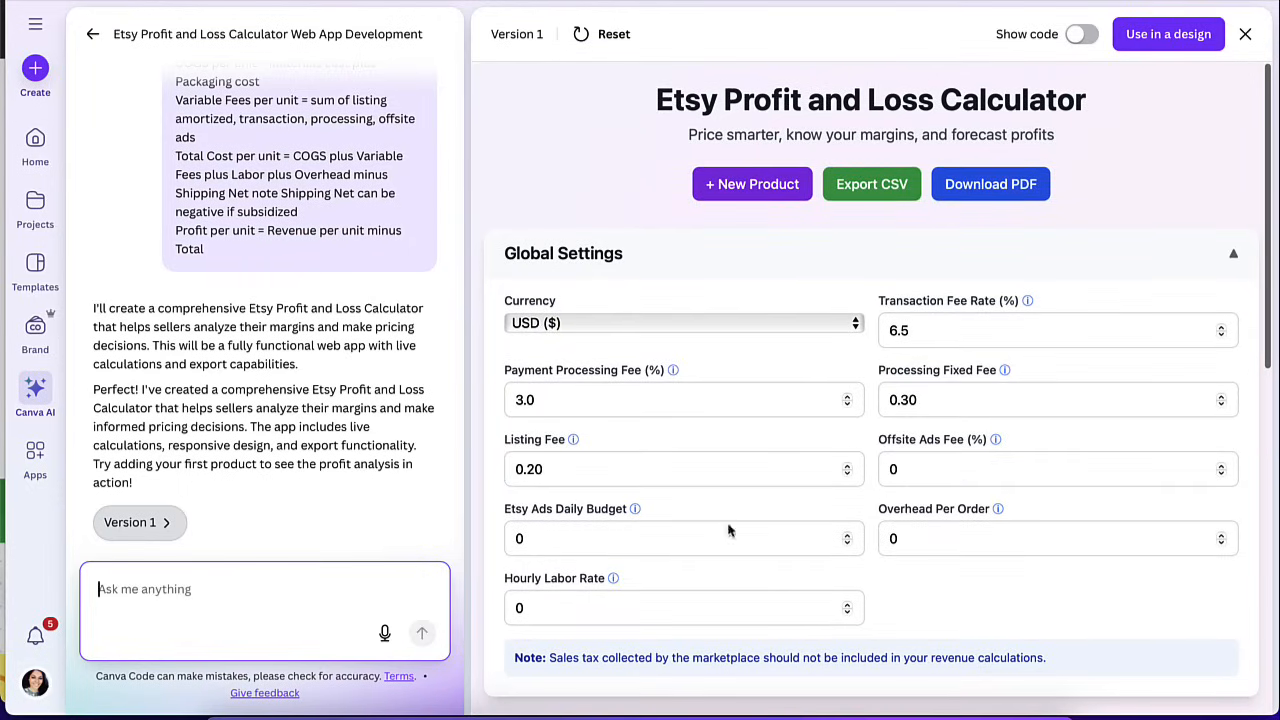
# Turn the Etsy calculator into a Website design, open that design and view its sharing options.
pyautogui.click(1163, 40)
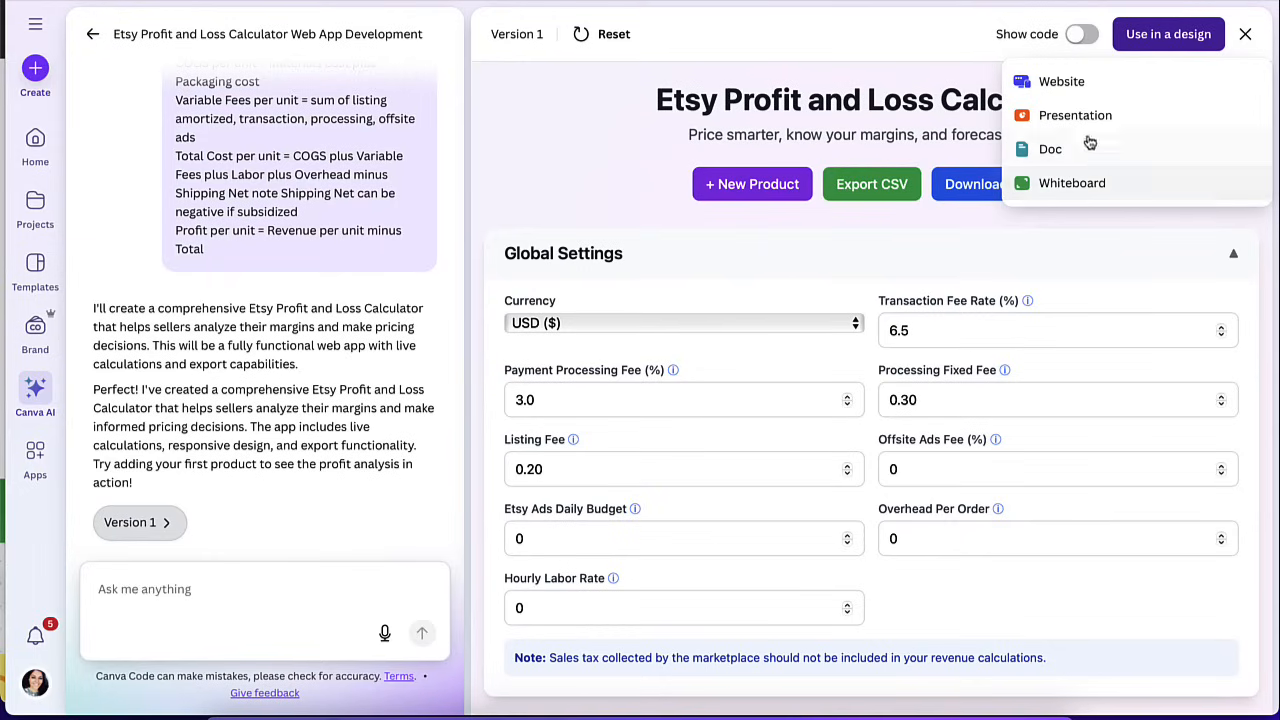
pyautogui.click(1079, 89)
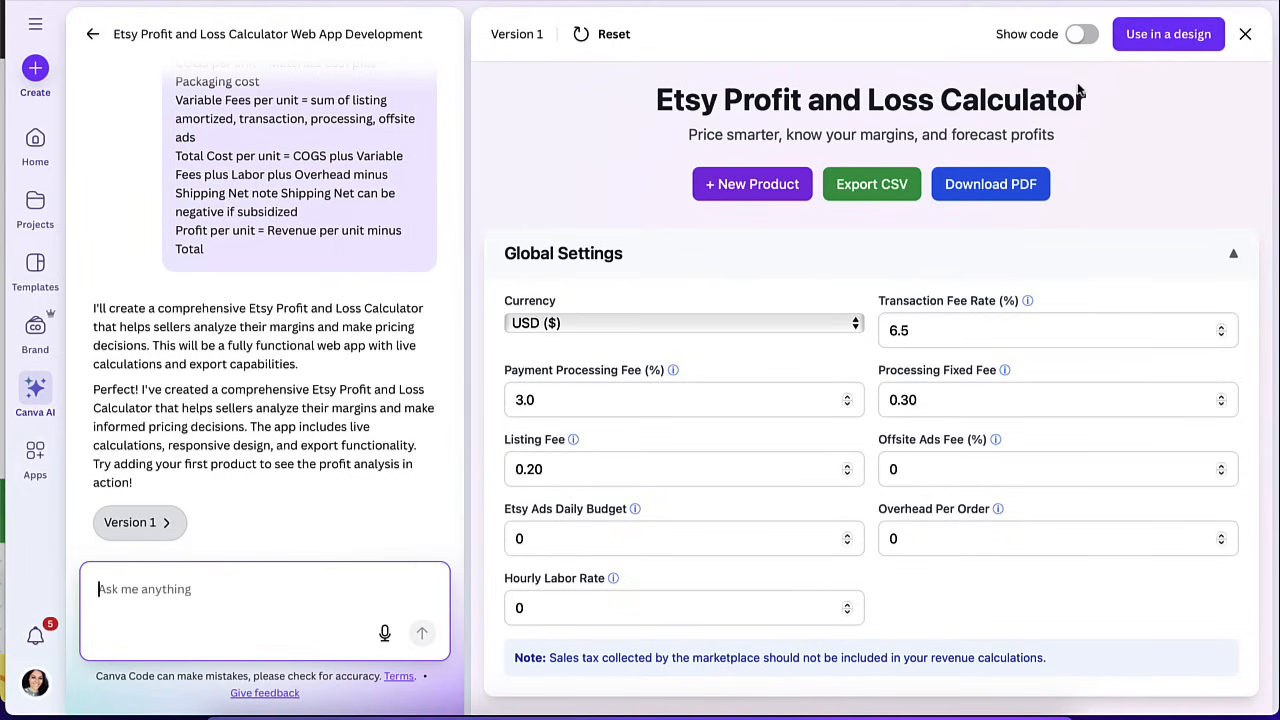
pyautogui.click(1161, 38)
pyautogui.click(1049, 87)
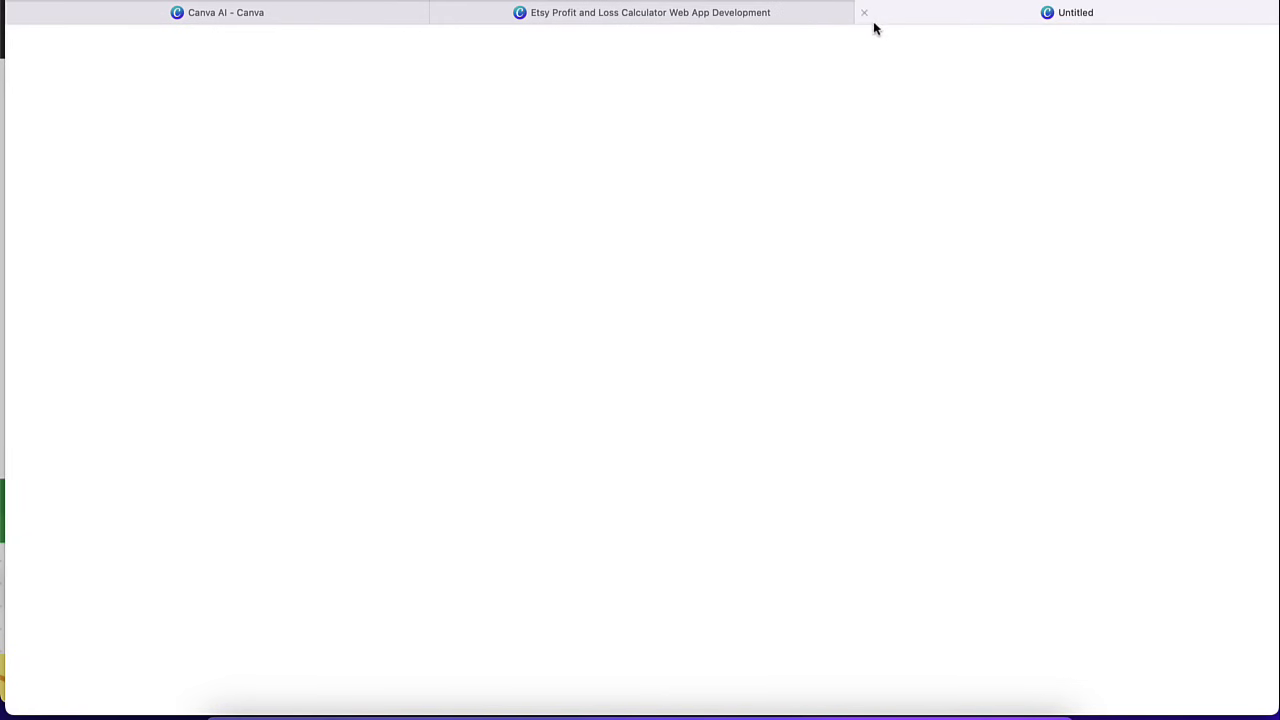
pyautogui.click(743, 11)
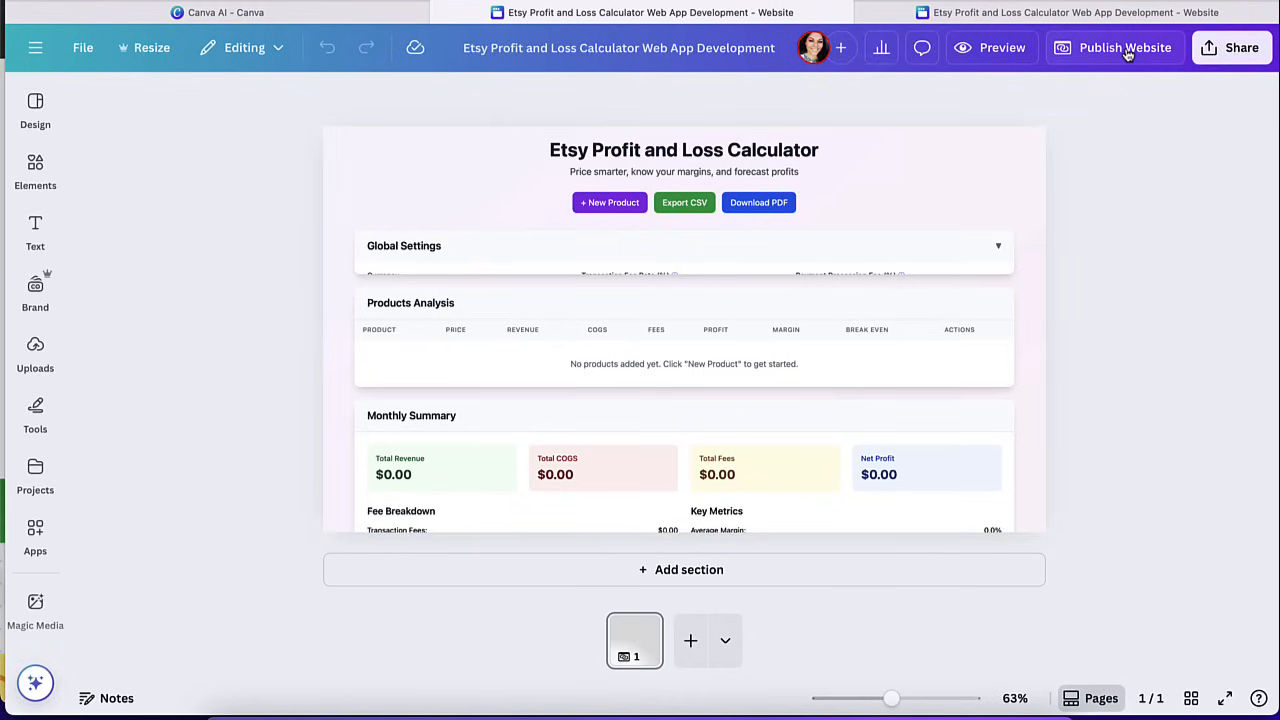
pyautogui.click(1240, 50)
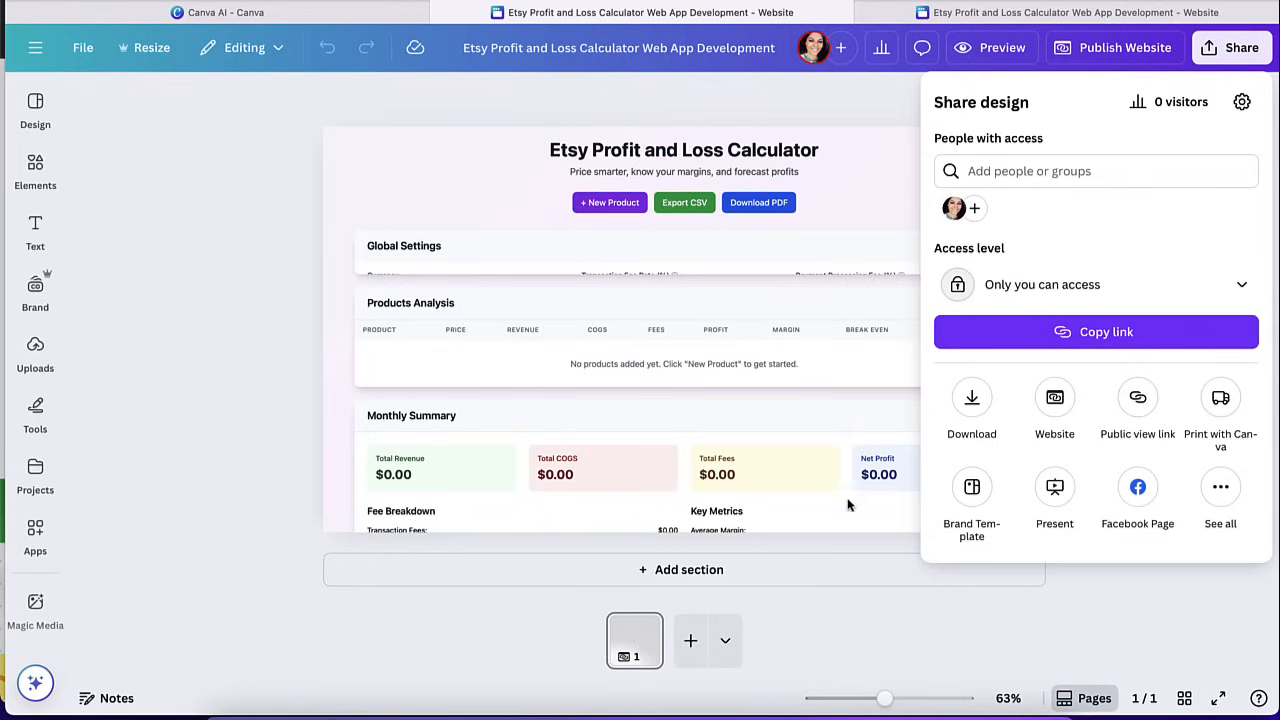
pyautogui.click(844, 603)
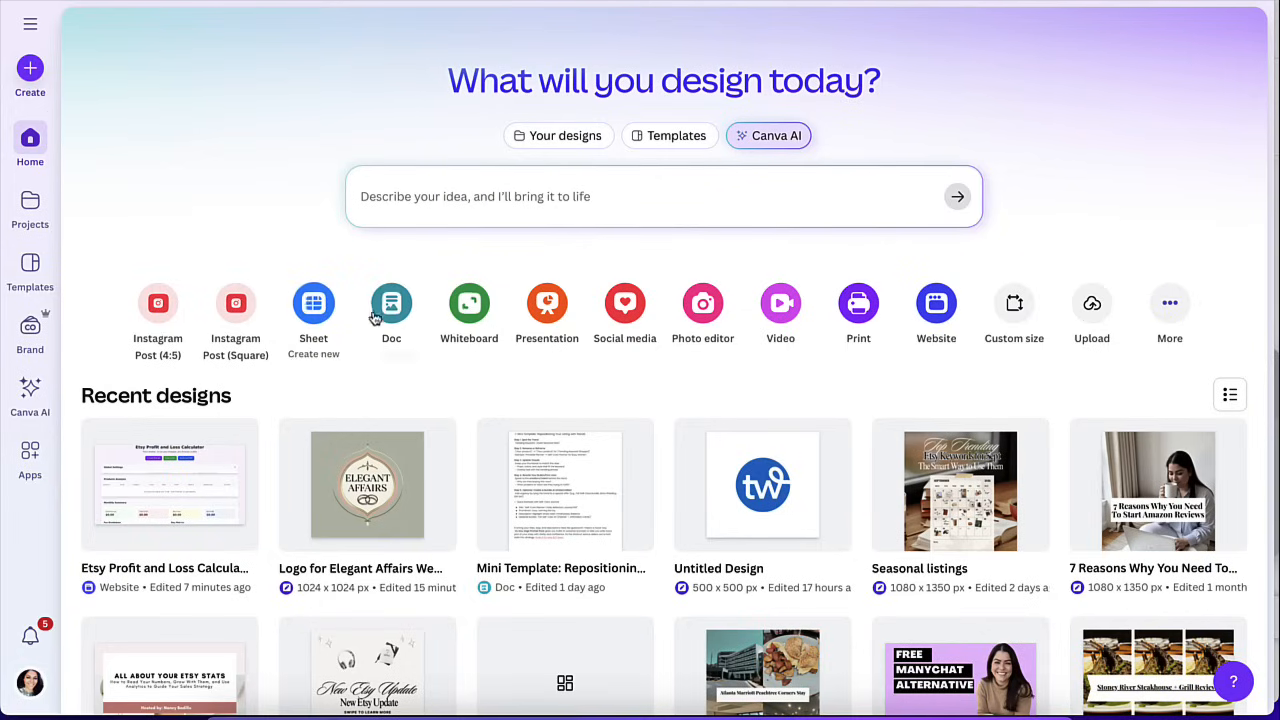
# Create a new Doc and generate Magic Write text from the prompt "Create a lead magnet for someone wanting to start the Keto diet".
pyautogui.click(391, 310)
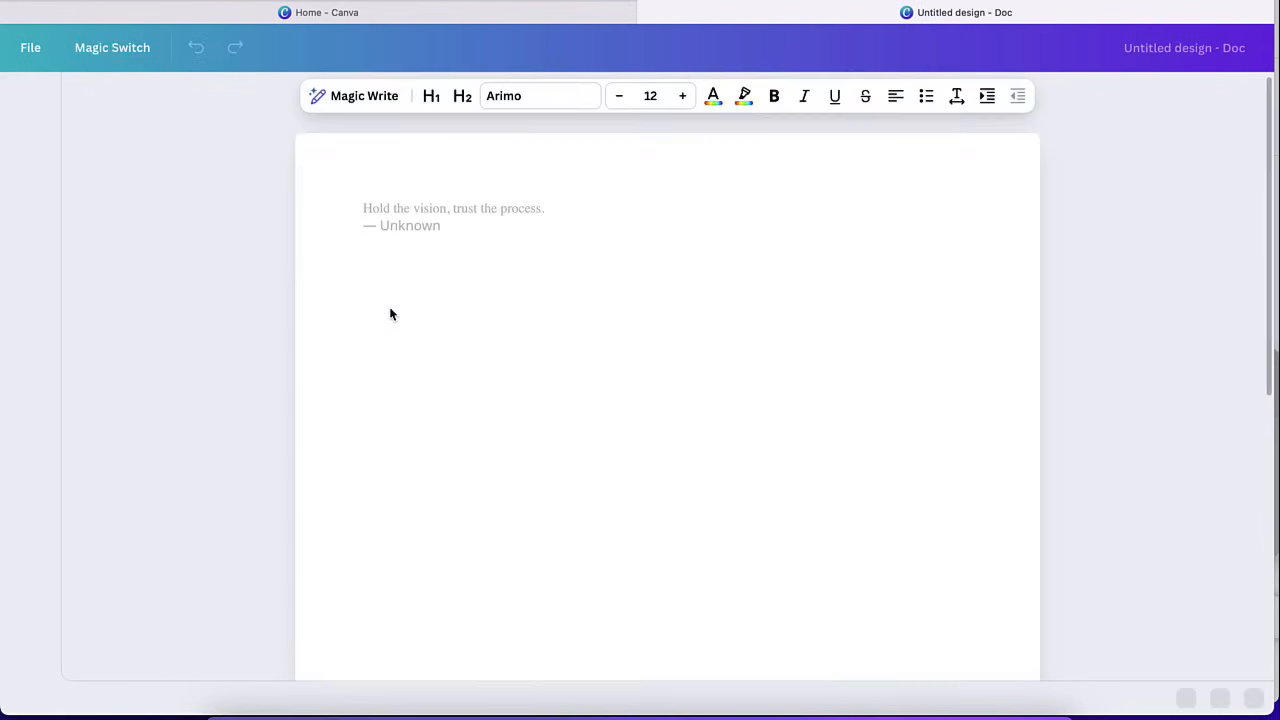
pyautogui.click(350, 98)
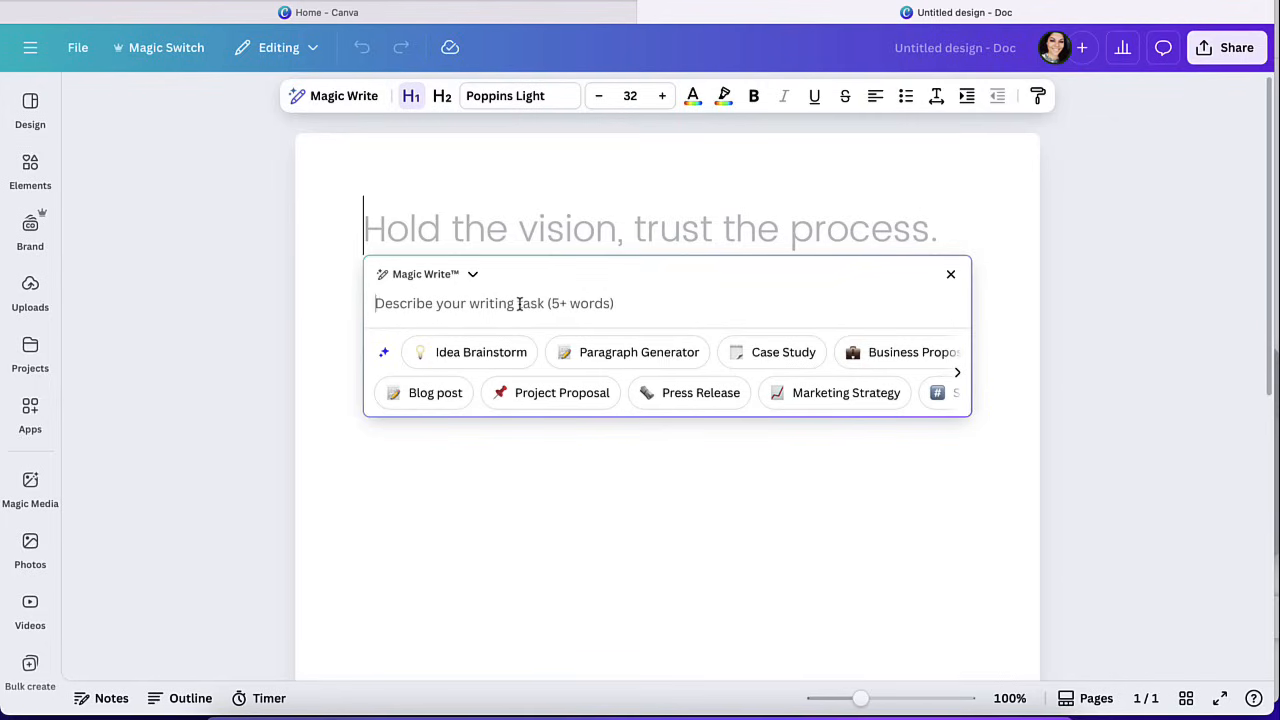
pyautogui.write('Create a')
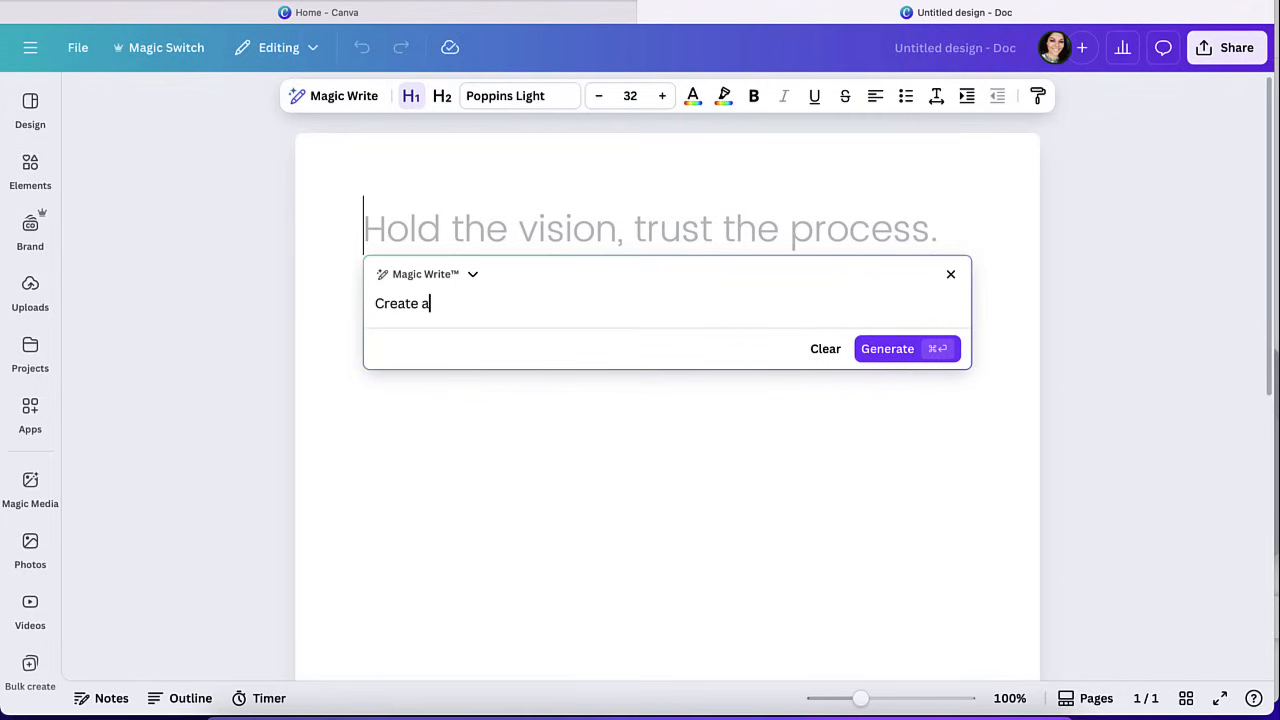
pyautogui.write(' lead magnet f')
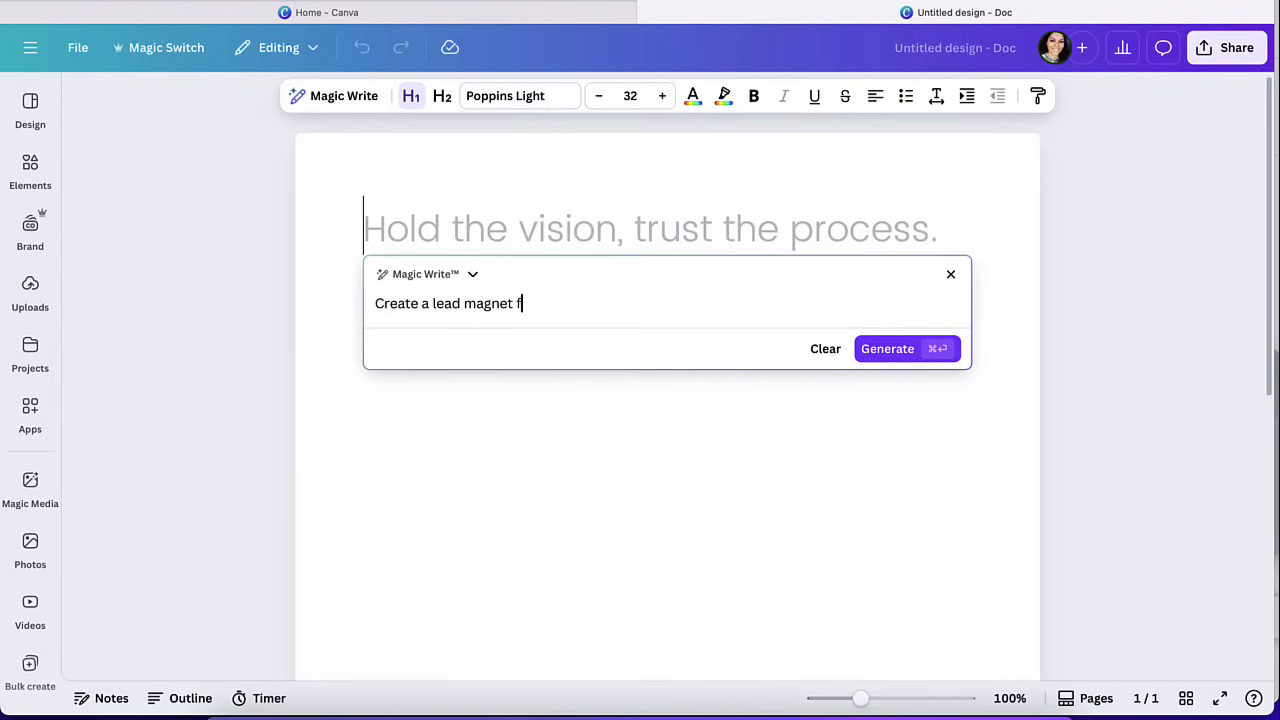
pyautogui.write('or someone wanting to start the K')
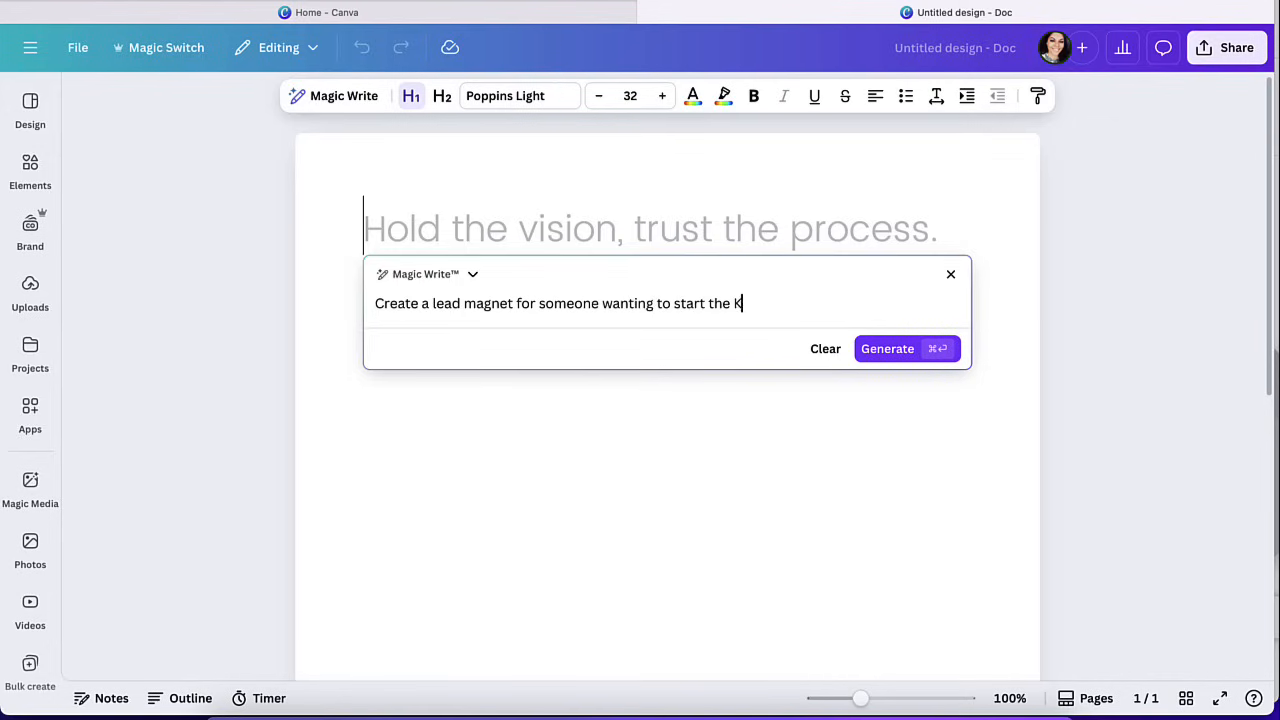
pyautogui.write('eto diet')
pyautogui.click(888, 358)
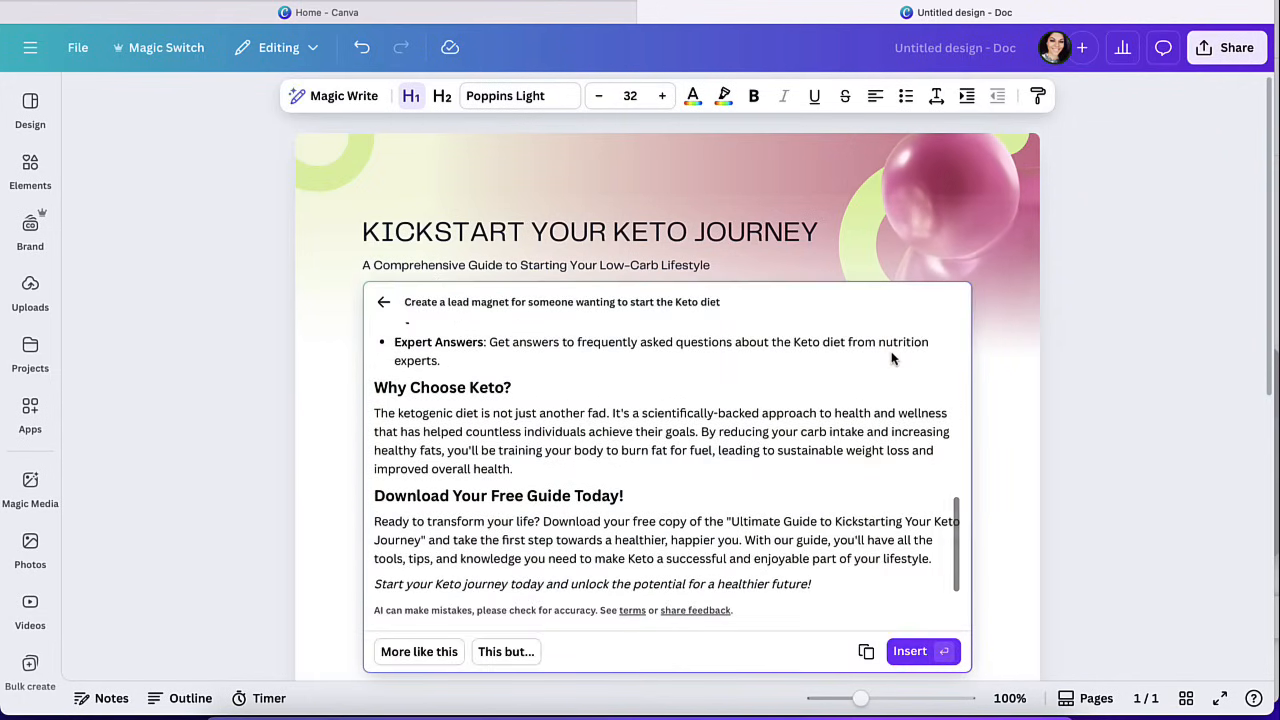
# Review the generated "Ultimate Guide to Kickstarting Your Keto Journey" text, insert it into the document and deselect it.
pyautogui.scroll(5, 815, 405)
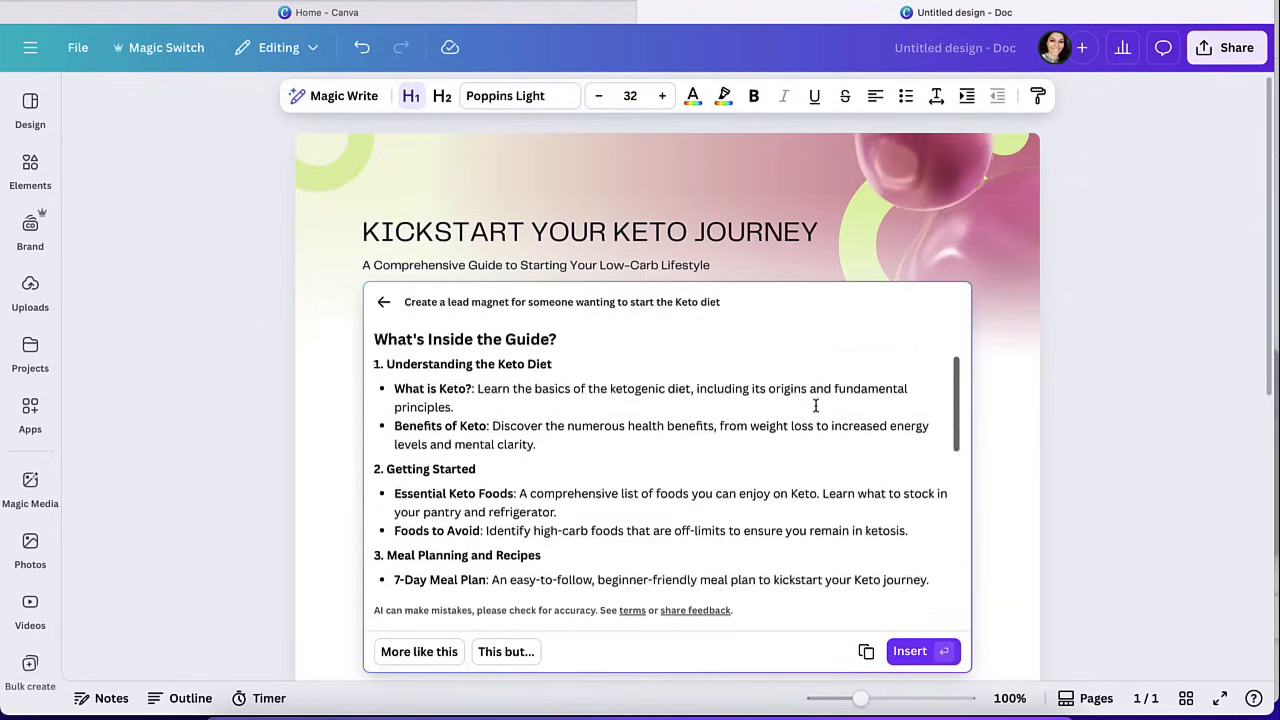
pyautogui.scroll(2, 815, 405)
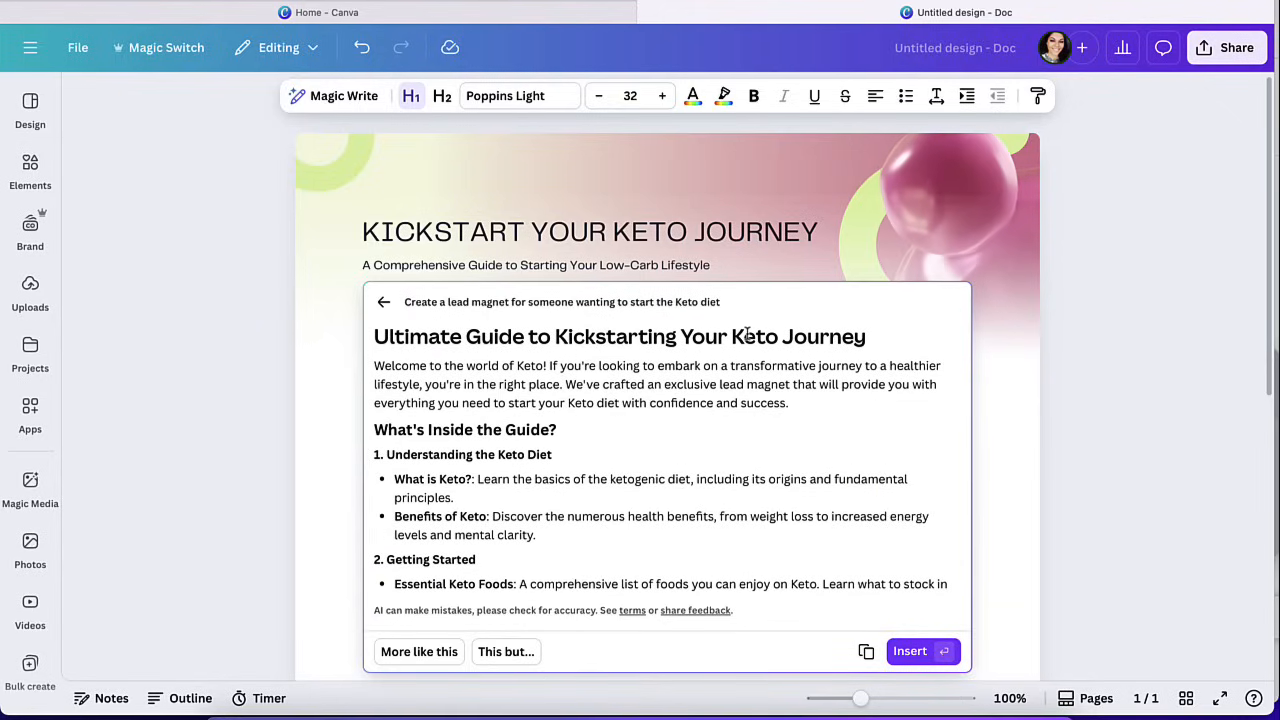
pyautogui.scroll(-5, 726, 452)
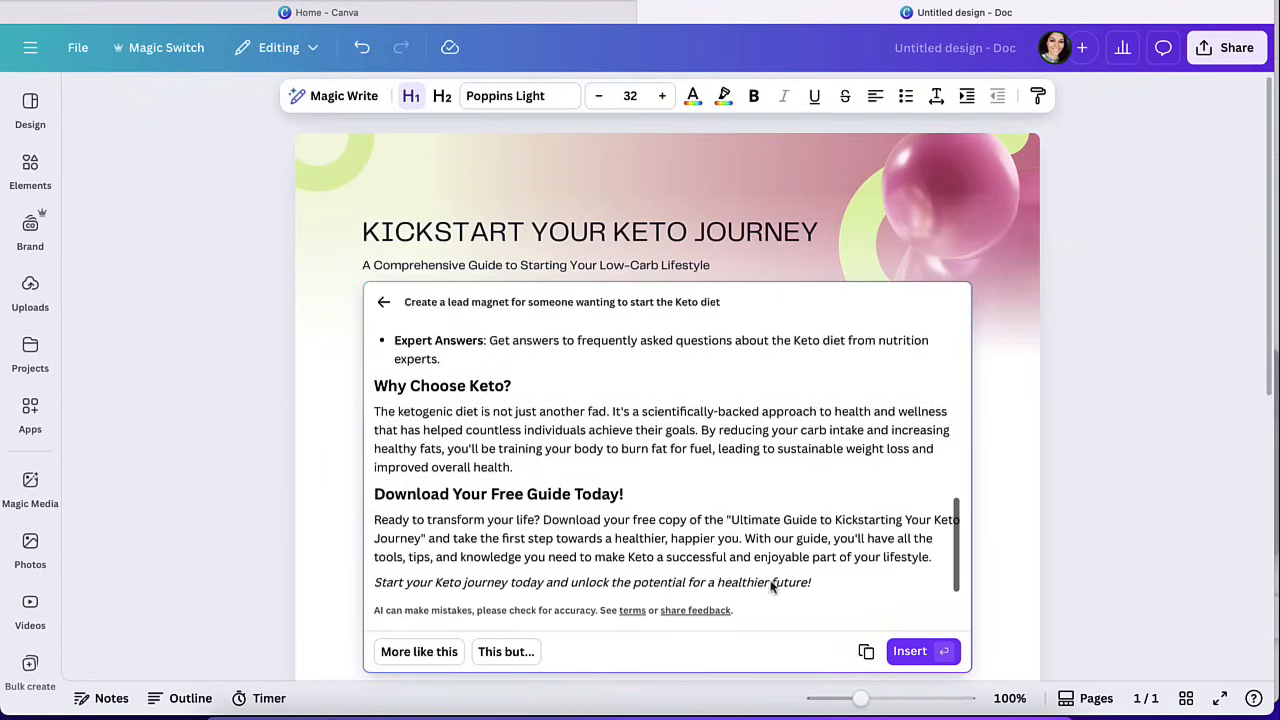
pyautogui.click(908, 652)
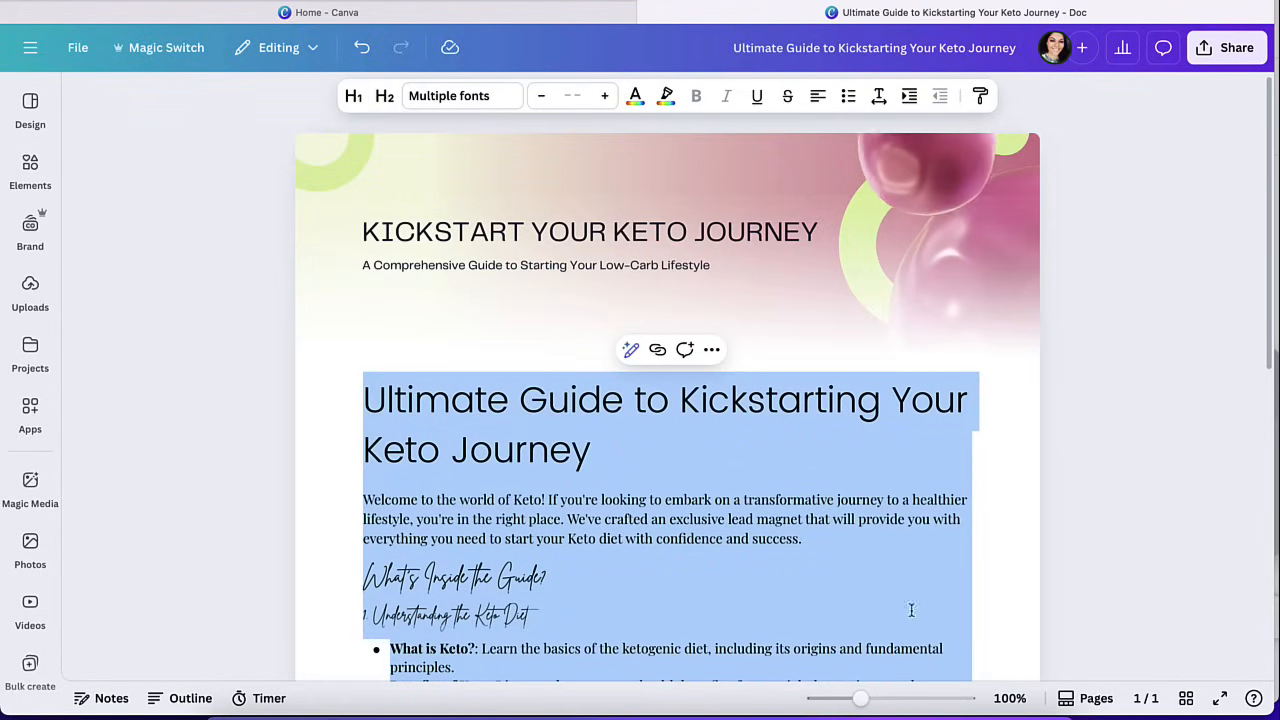
pyautogui.scroll(-5, 923, 475)
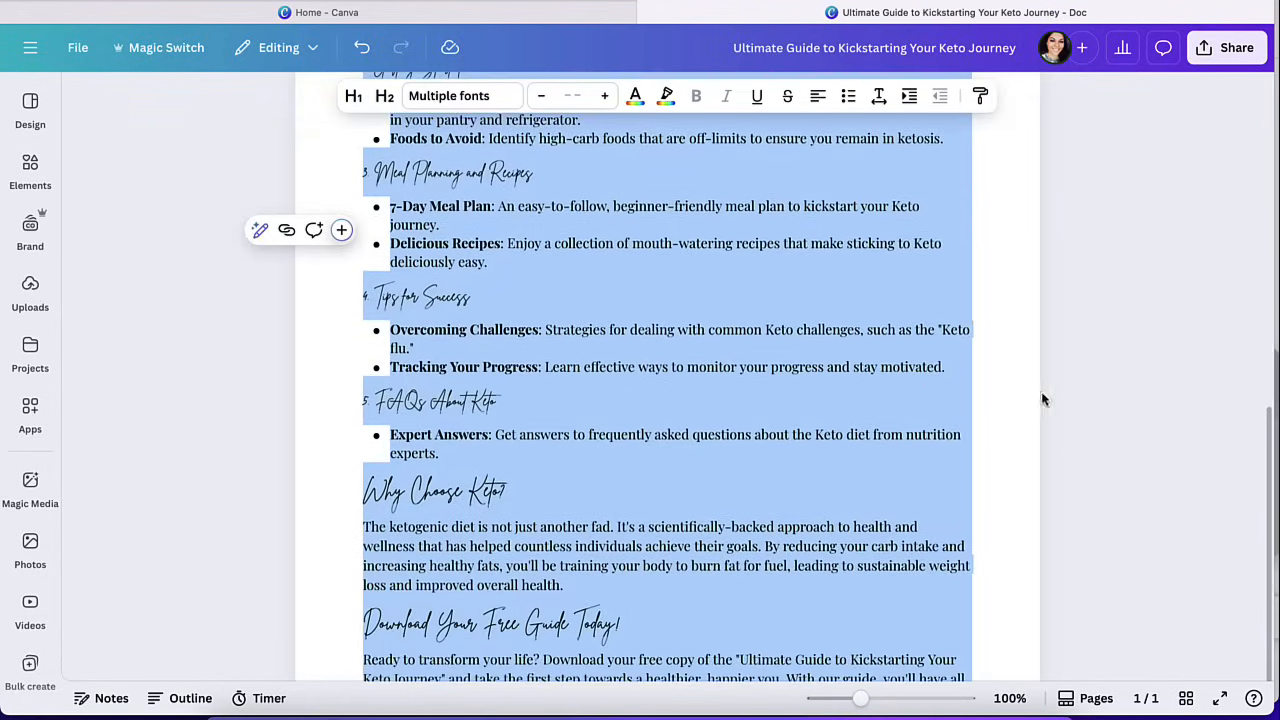
pyautogui.click(1022, 396)
pyautogui.scroll(5, 1003, 450)
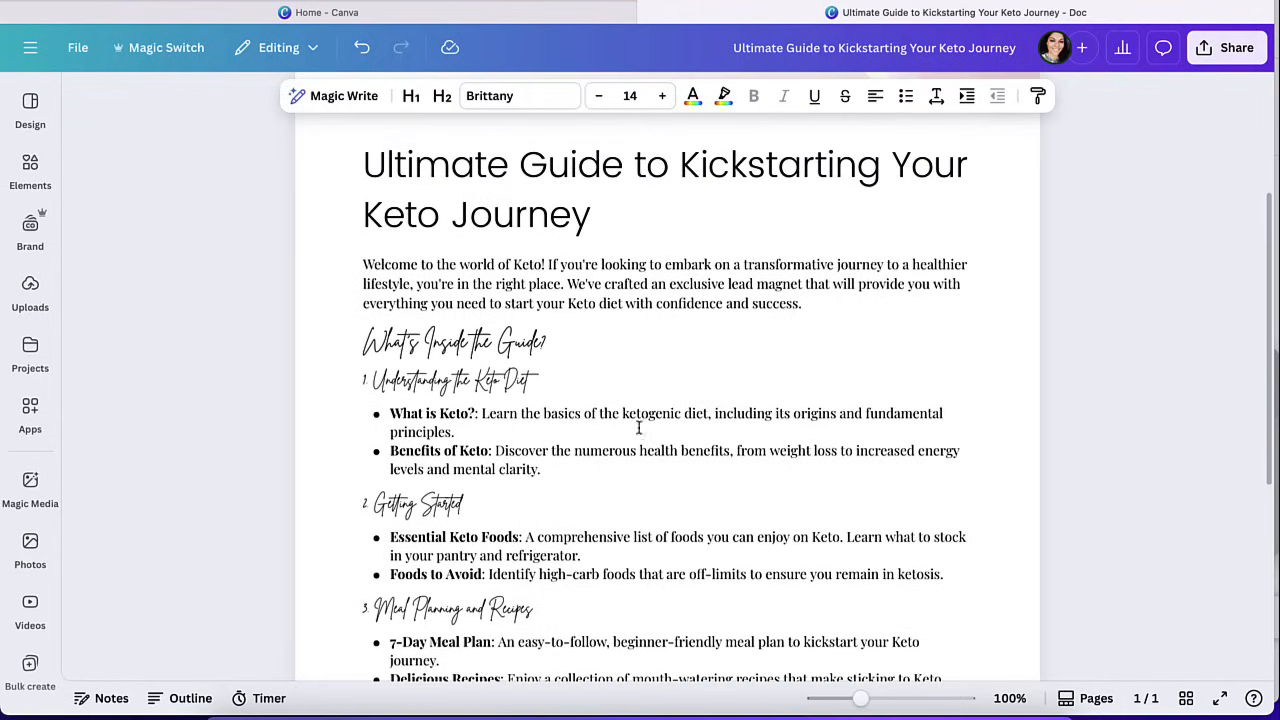
# Change the font of the "What's Inside the Guide?" subheading to Maharlika.
pyautogui.click(488, 338)
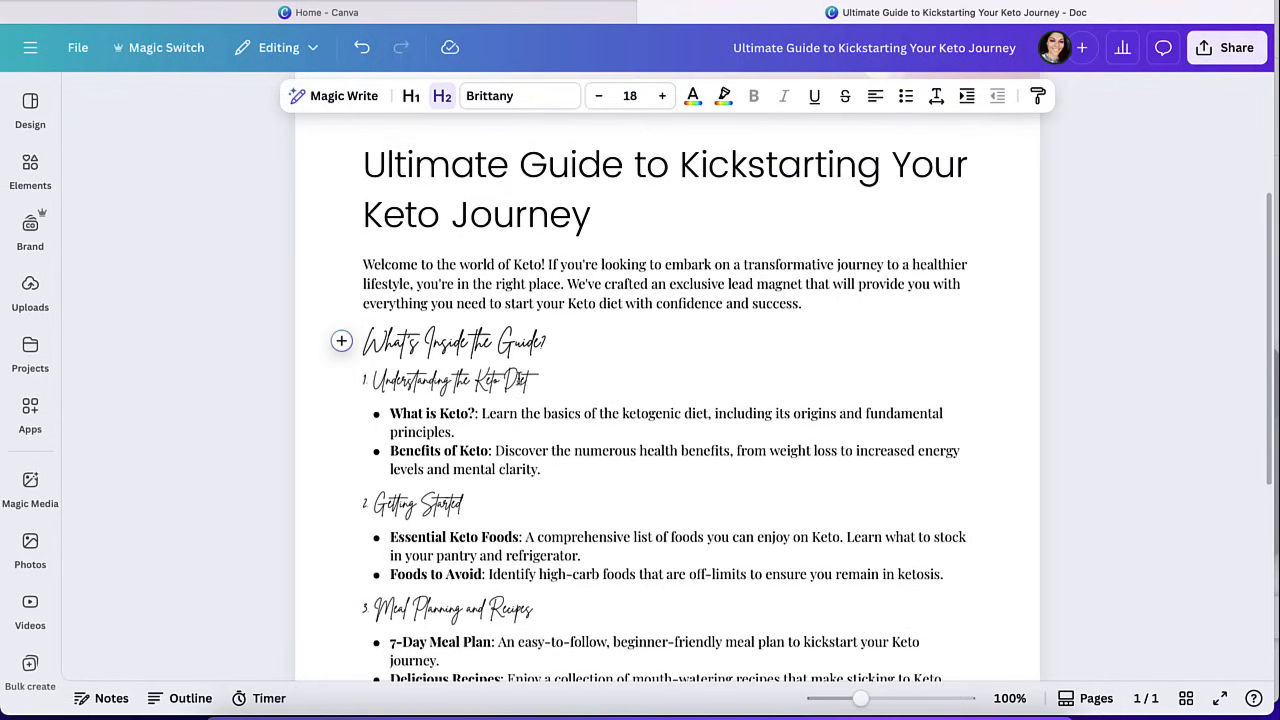
pyautogui.scroll(3, 533, 517)
pyautogui.scroll(-3, 533, 517)
pyautogui.scroll(-4, 533, 517)
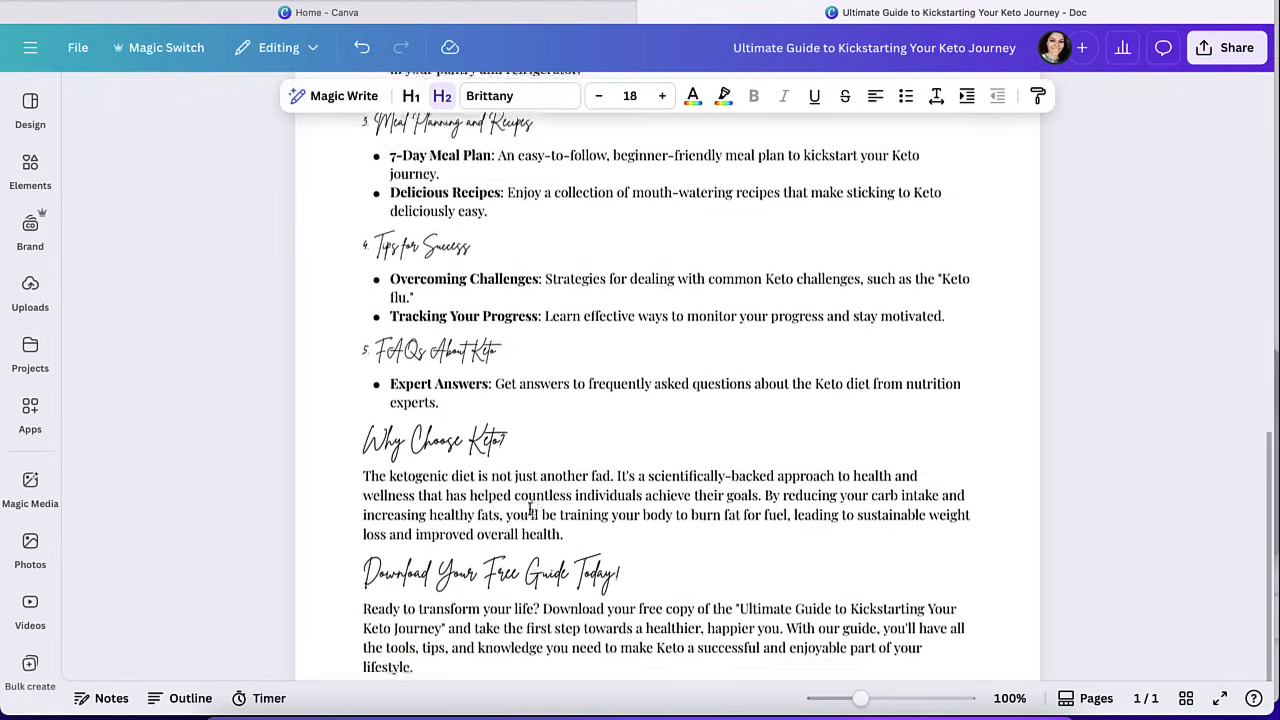
pyautogui.scroll(4, 546, 303)
pyautogui.moveTo(556, 290); pyautogui.dragTo(362, 291)
pyautogui.click(450, 97)
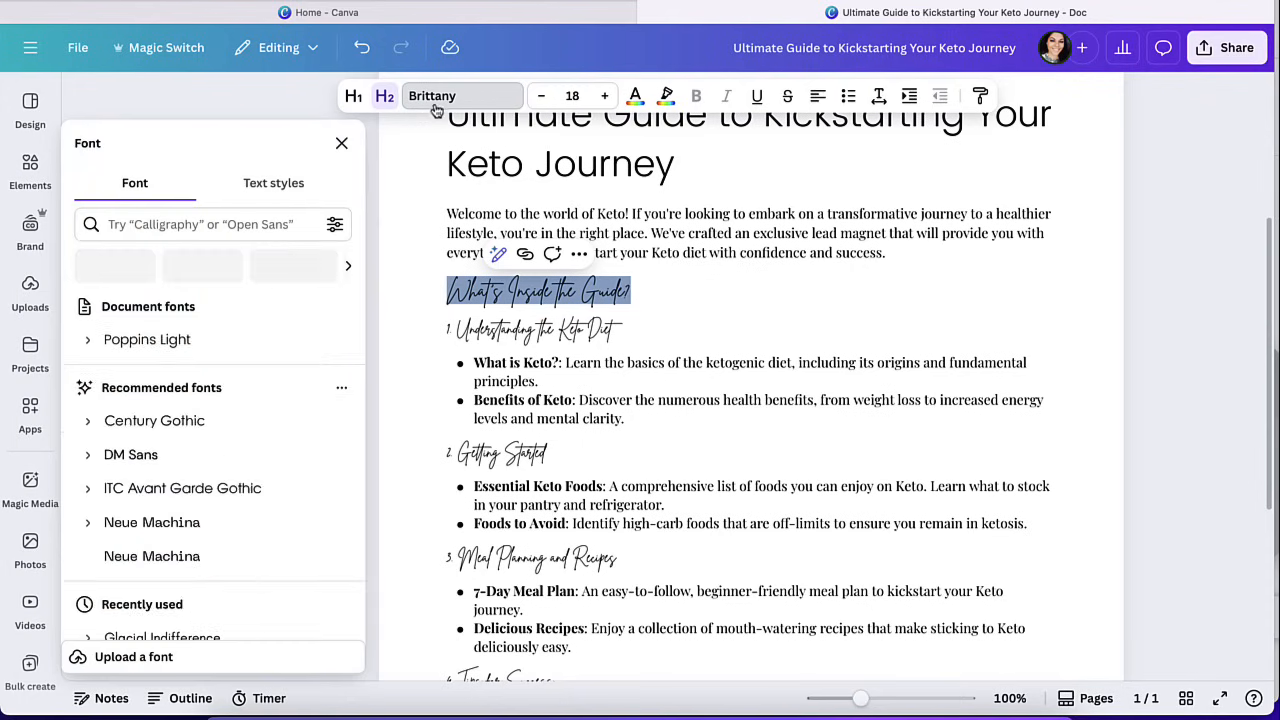
pyautogui.click(174, 489)
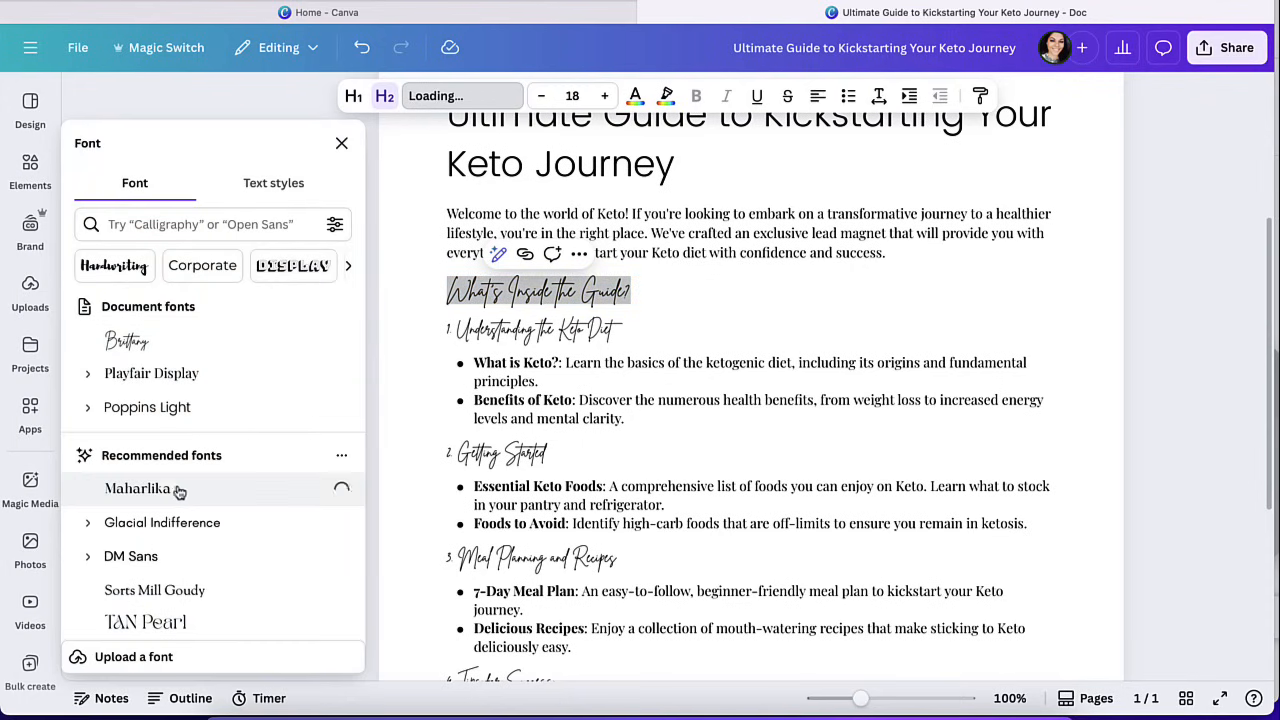
pyautogui.click(607, 497)
# Replace the document's Keto banner with the Pink and Lilac Pastel Gradient Self Care Docs Banner template and save the banner.
pyautogui.scroll(5, 608, 500)
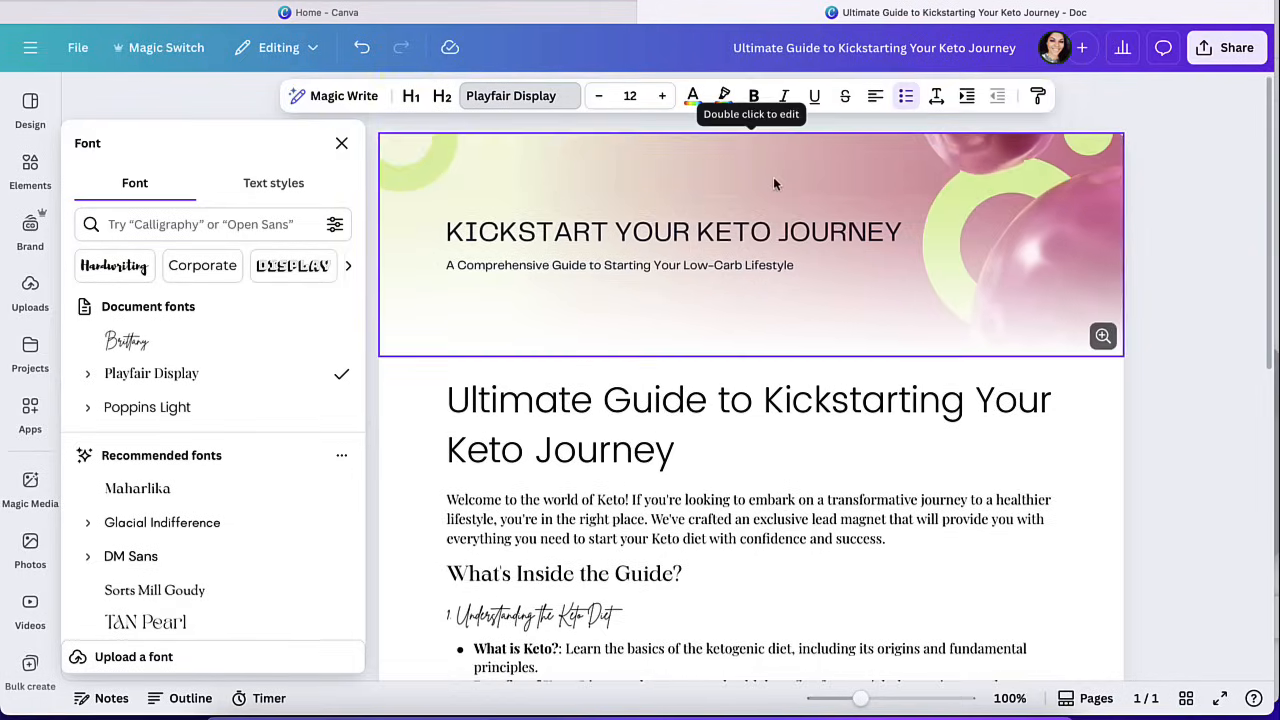
pyautogui.click(773, 177)
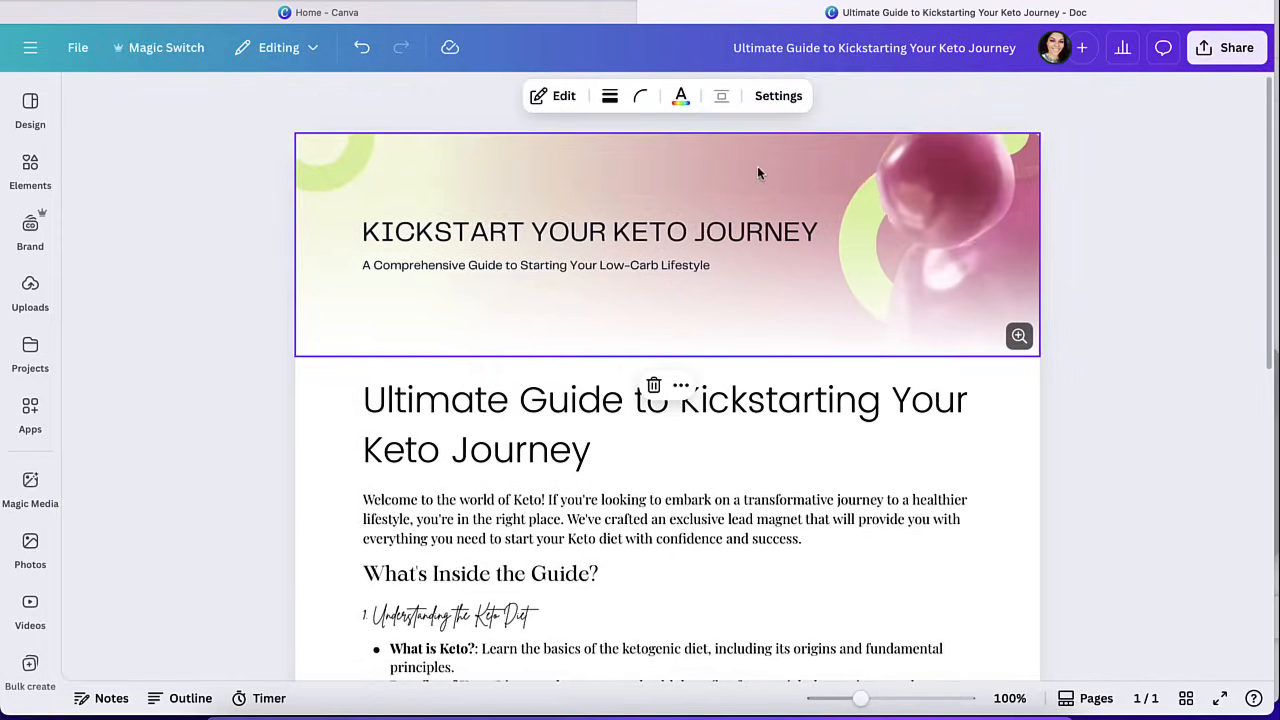
pyautogui.doubleClick(757, 167)
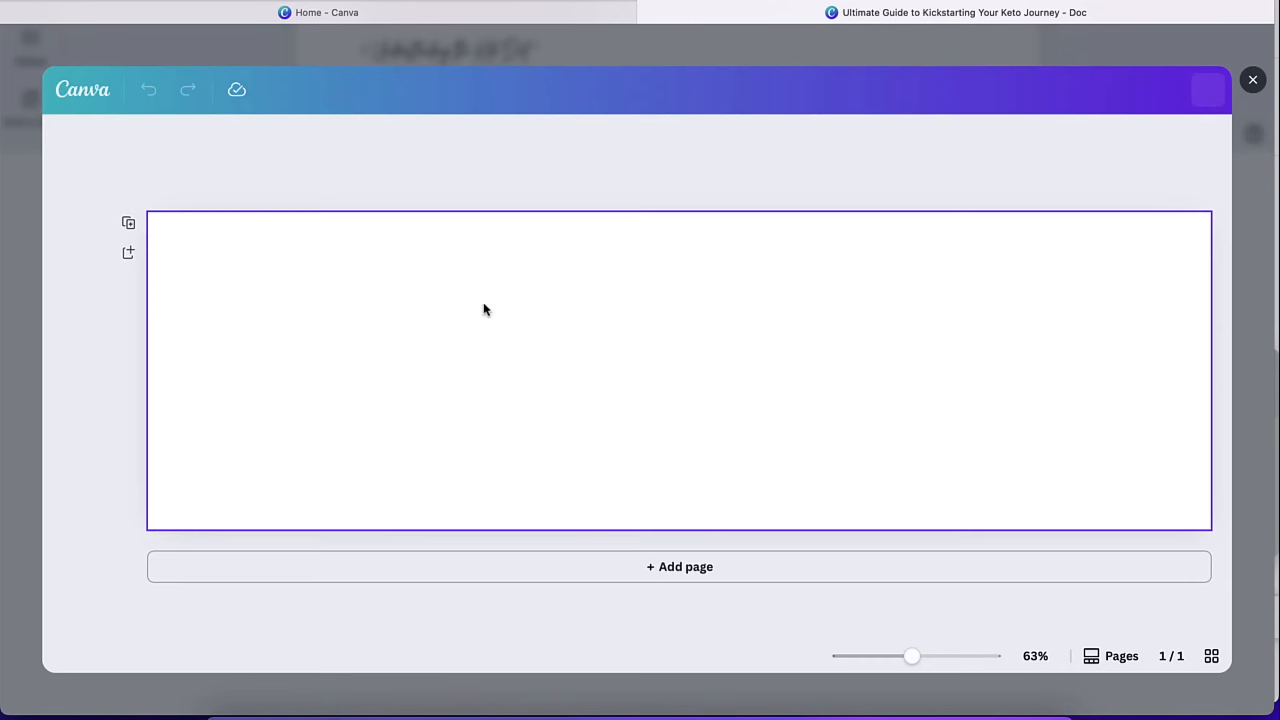
pyautogui.scroll(-5, 184, 380)
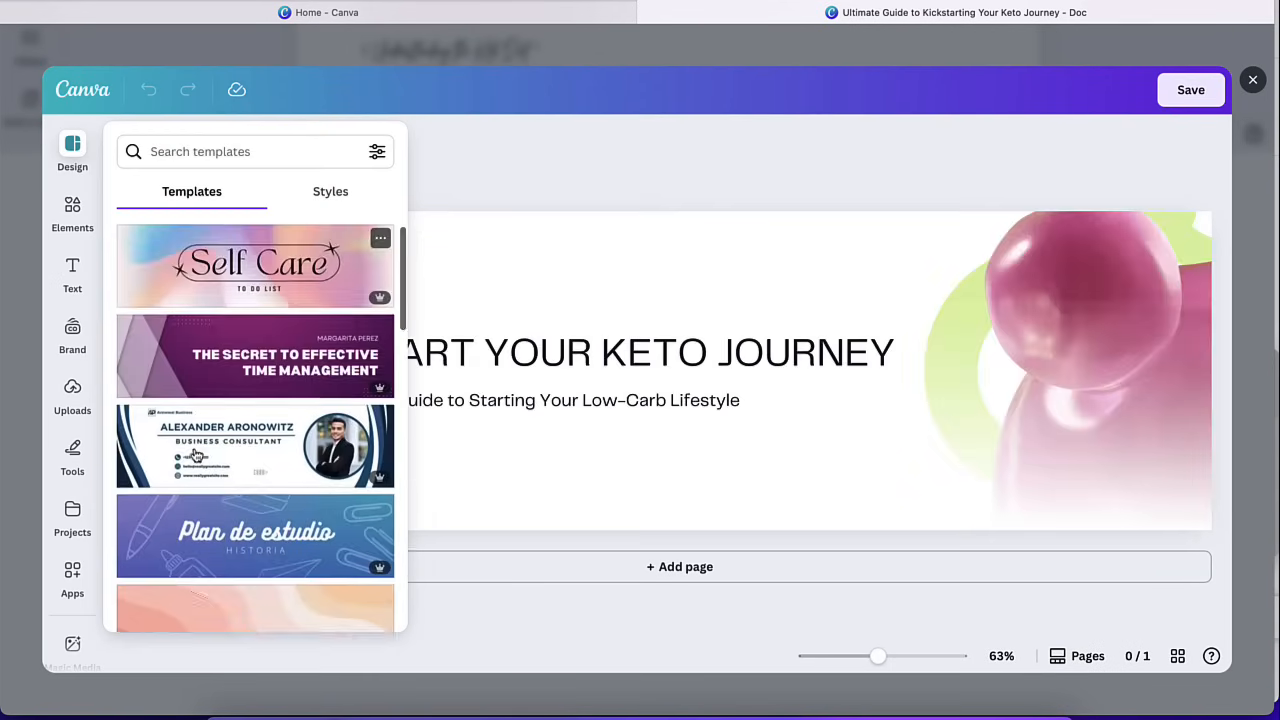
pyautogui.scroll(3, 274, 352)
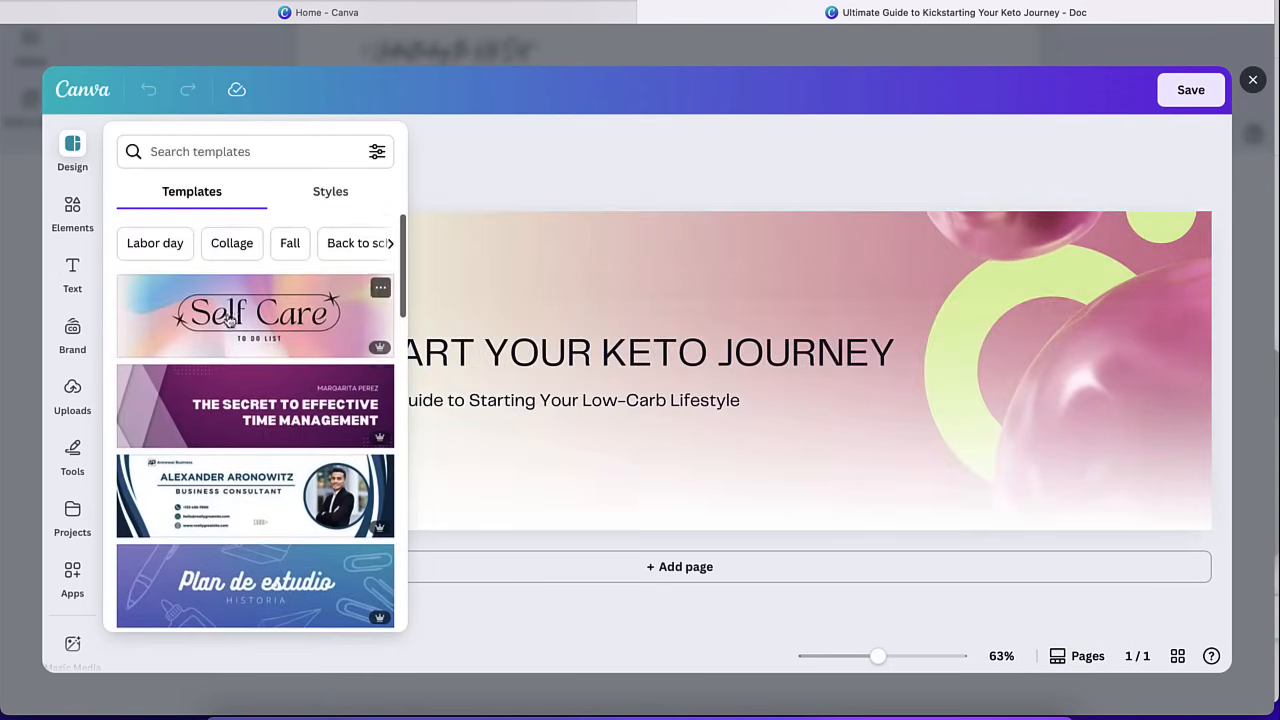
pyautogui.click(320, 320)
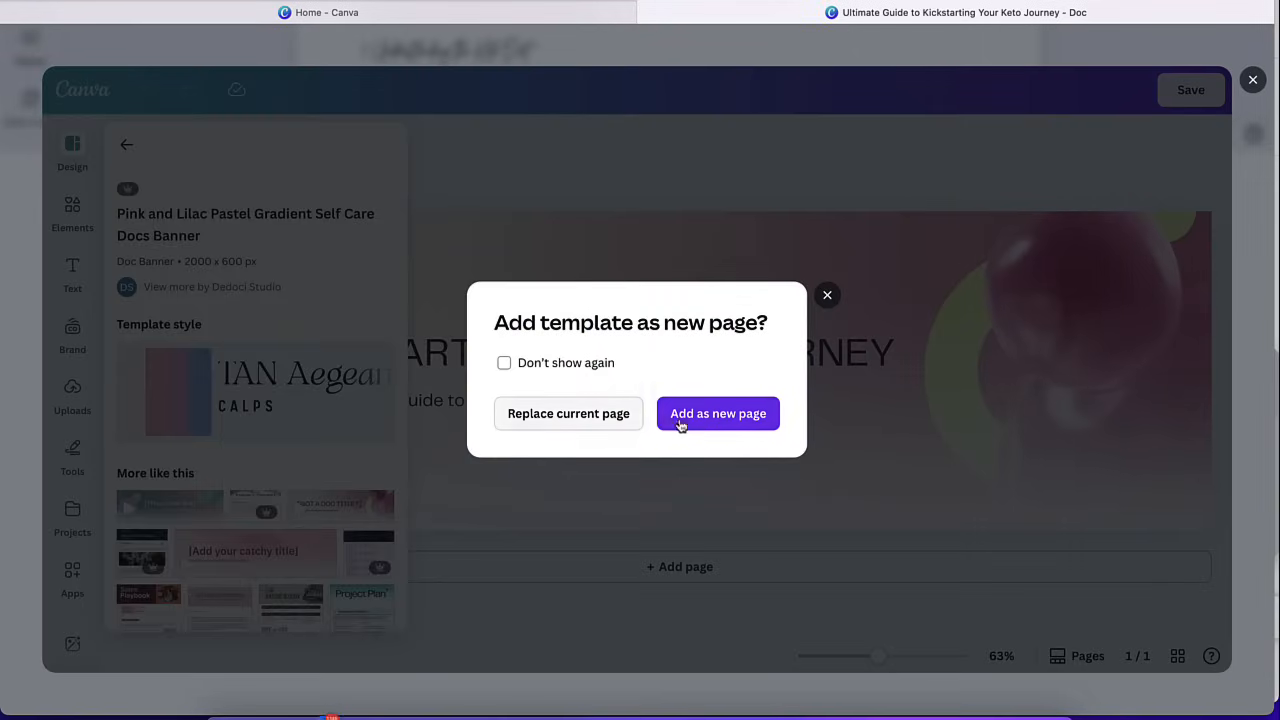
pyautogui.click(617, 421)
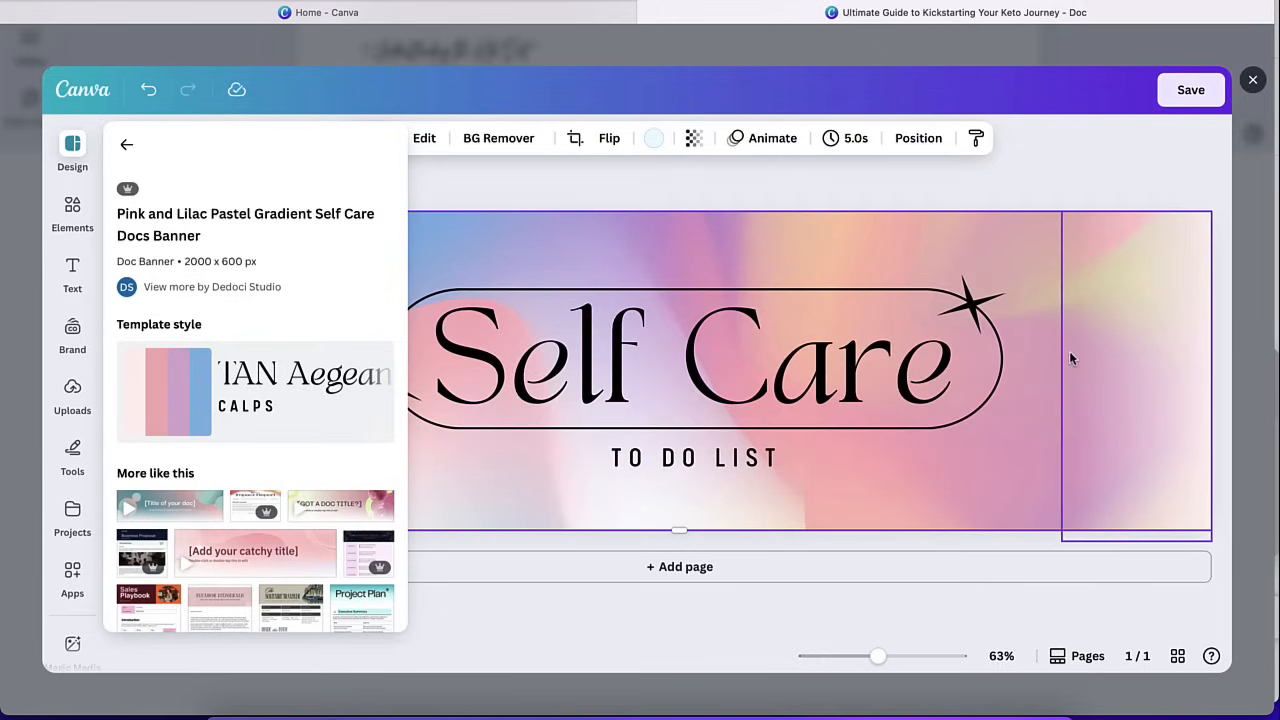
pyautogui.click(642, 352)
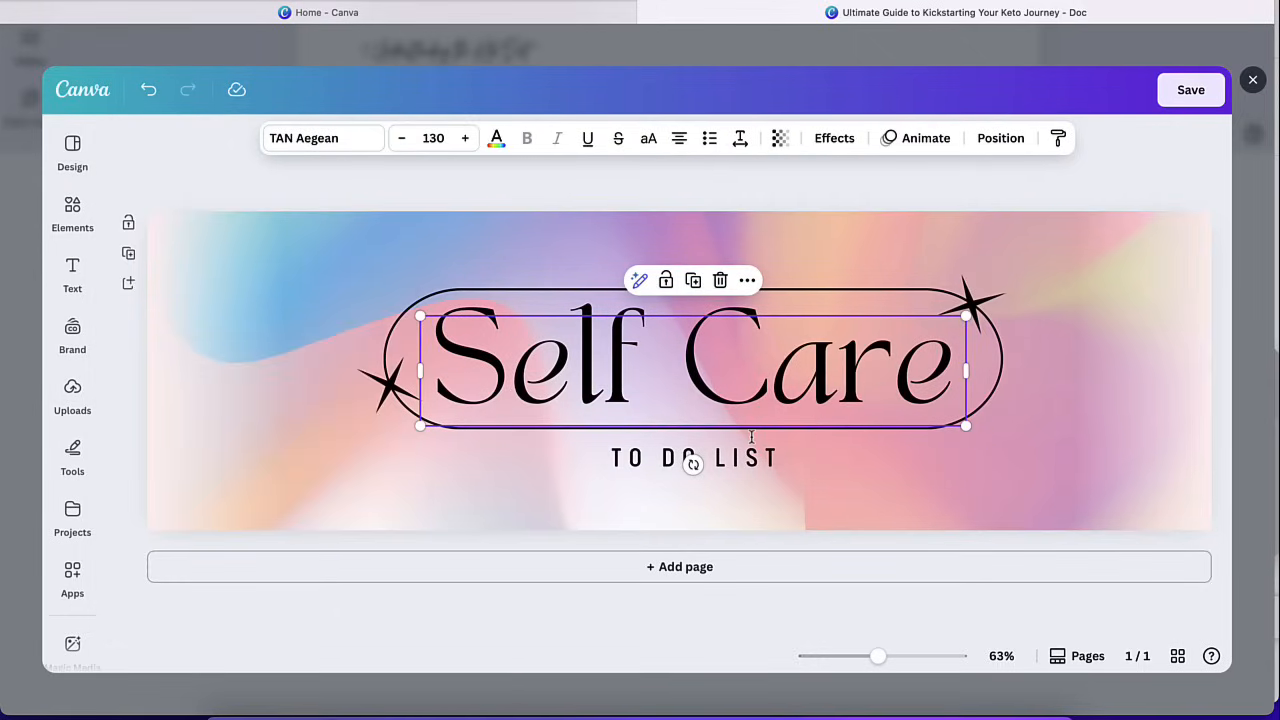
pyautogui.click(1191, 90)
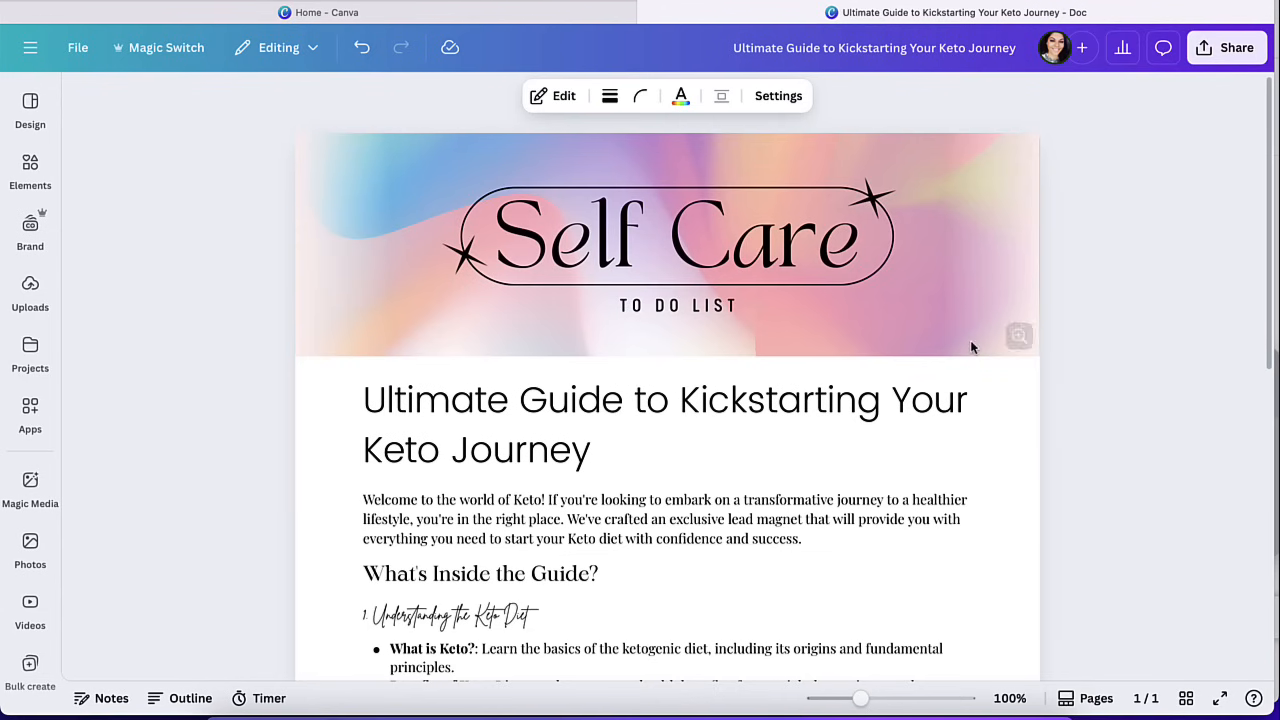
# Look through the whole Keto lead magnet document, from the banner to the closing line.
pyautogui.scroll(-15, 888, 437)
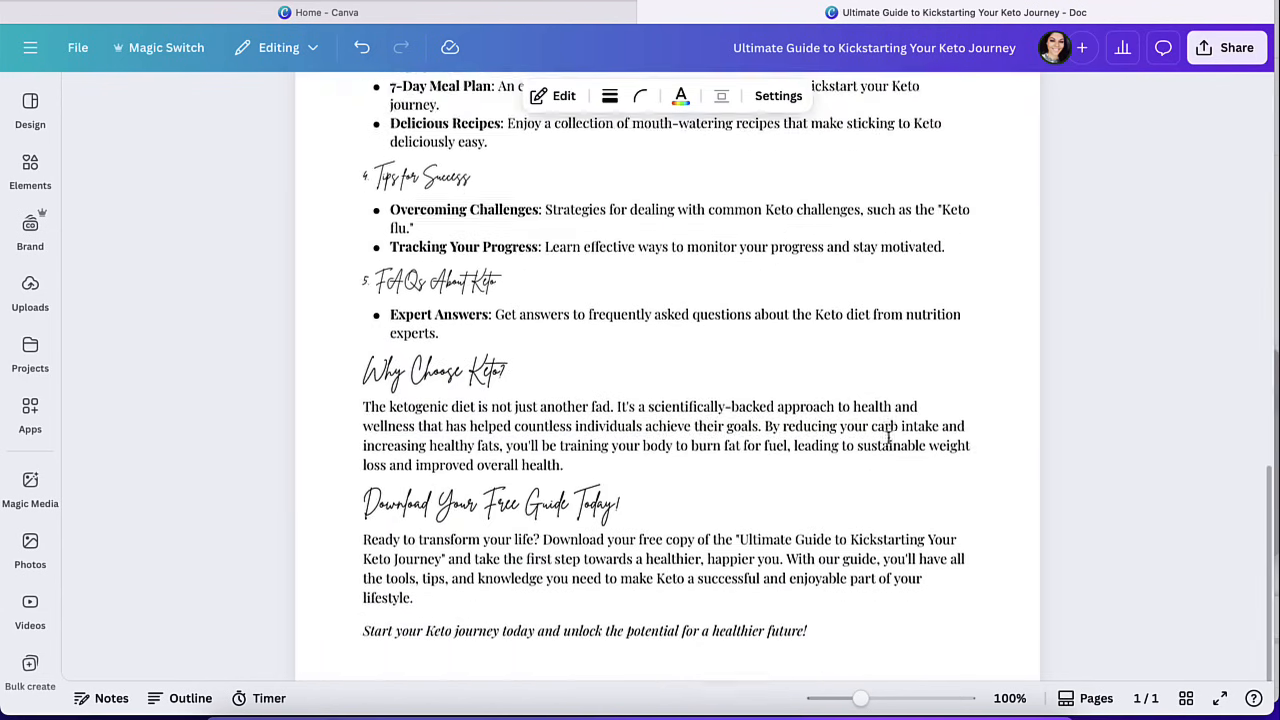
pyautogui.scroll(15, 871, 312)
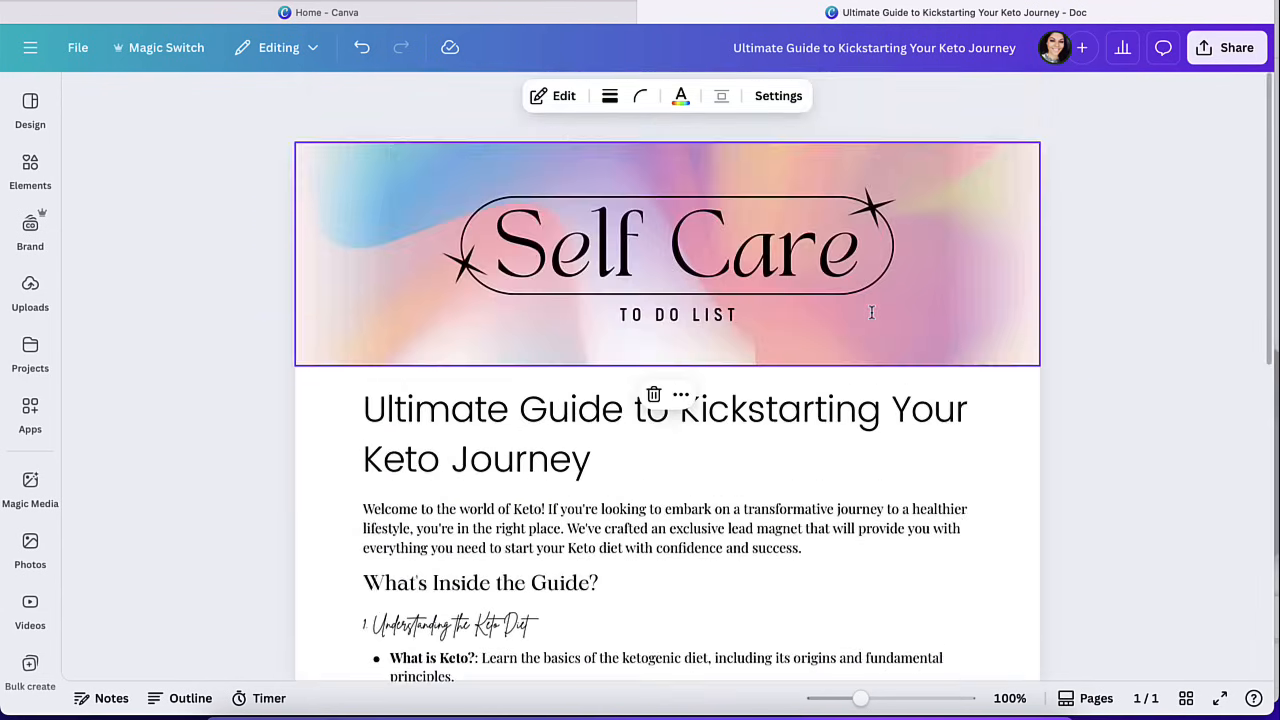
pyautogui.scroll(-6, 871, 312)
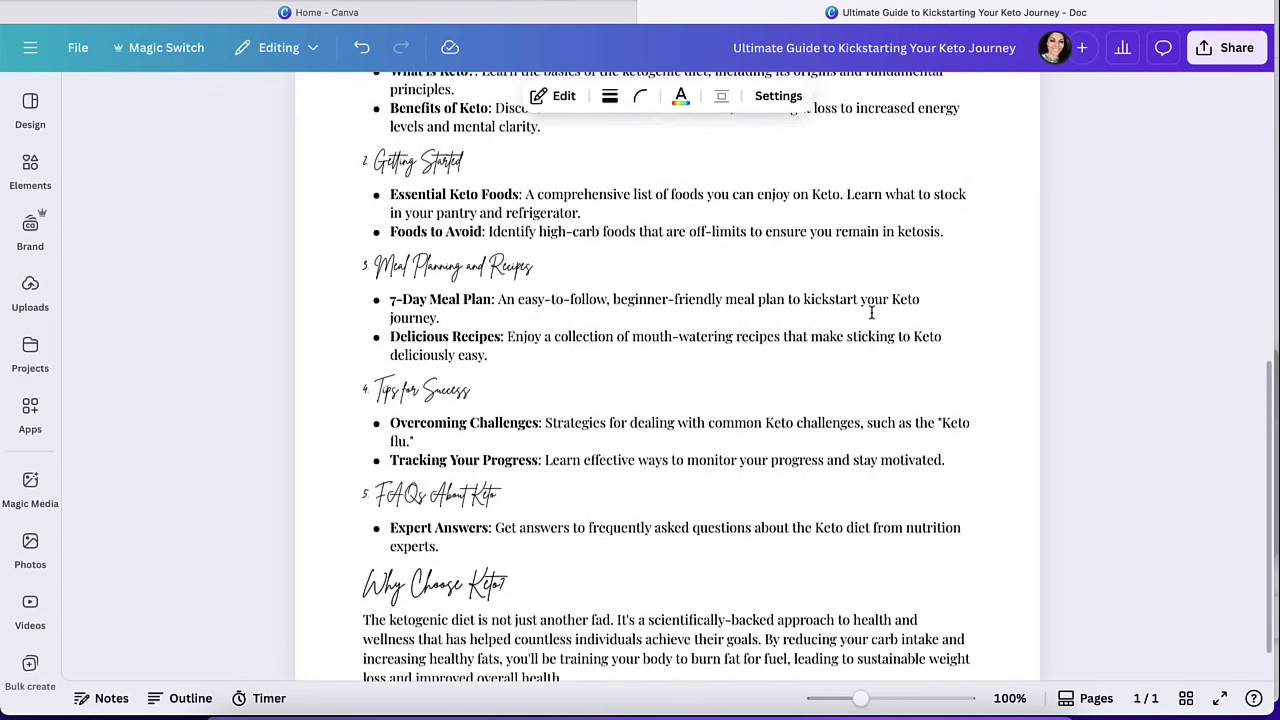
pyautogui.scroll(6, 871, 312)
pyautogui.scroll(-2, 503, 357)
# Bring up the insert actions at the welcome paragraph and review the content blocks that can be added.
pyautogui.click(470, 446)
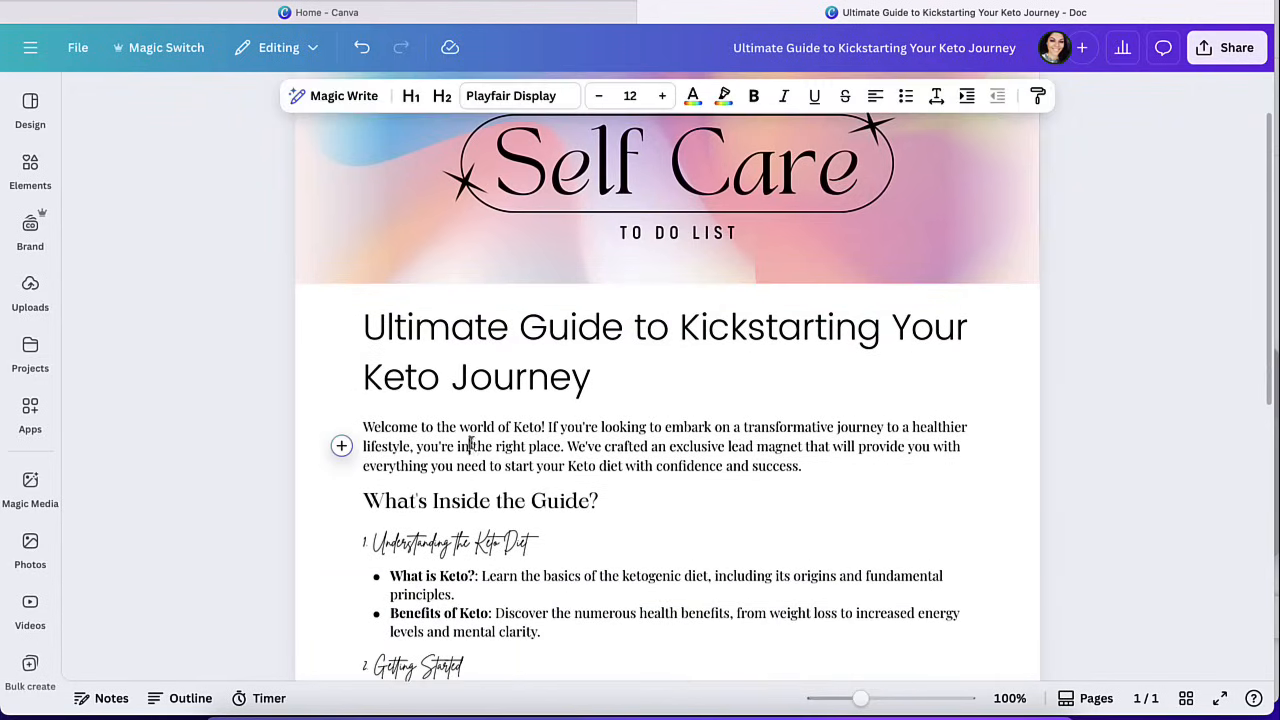
pyautogui.click(341, 447)
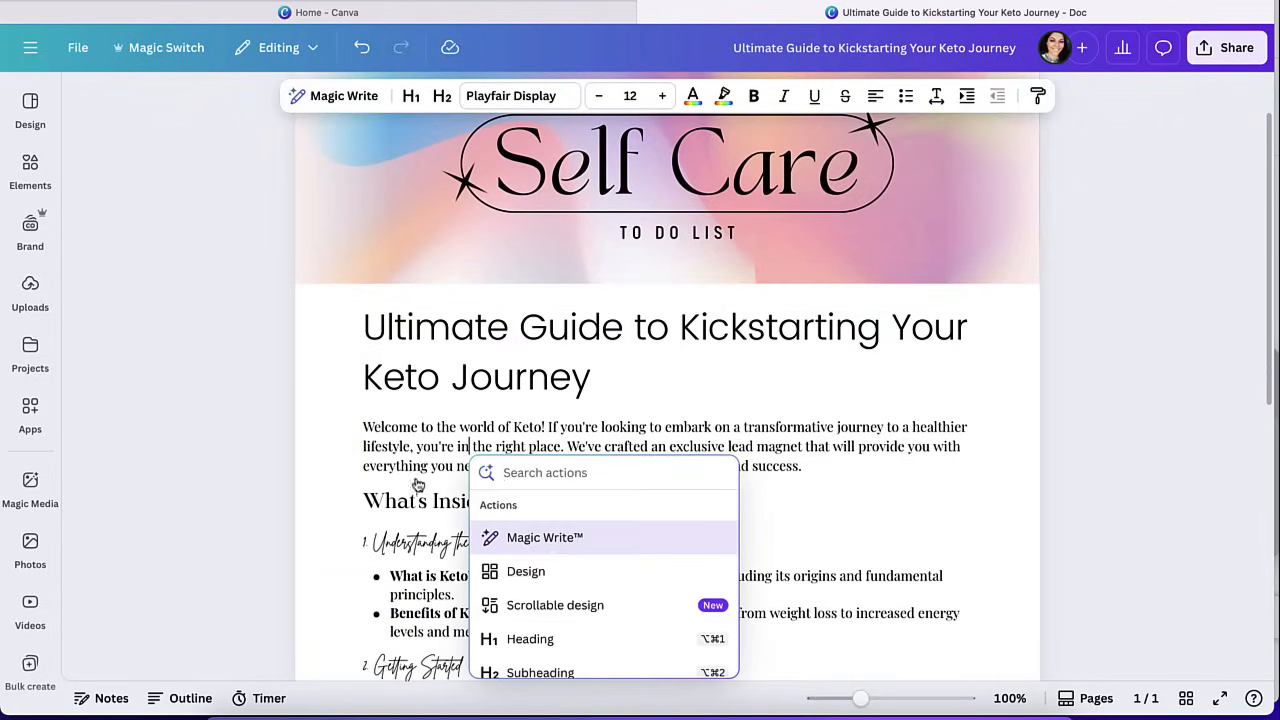
pyautogui.scroll(-1, 580, 608)
pyautogui.scroll(1, 578, 612)
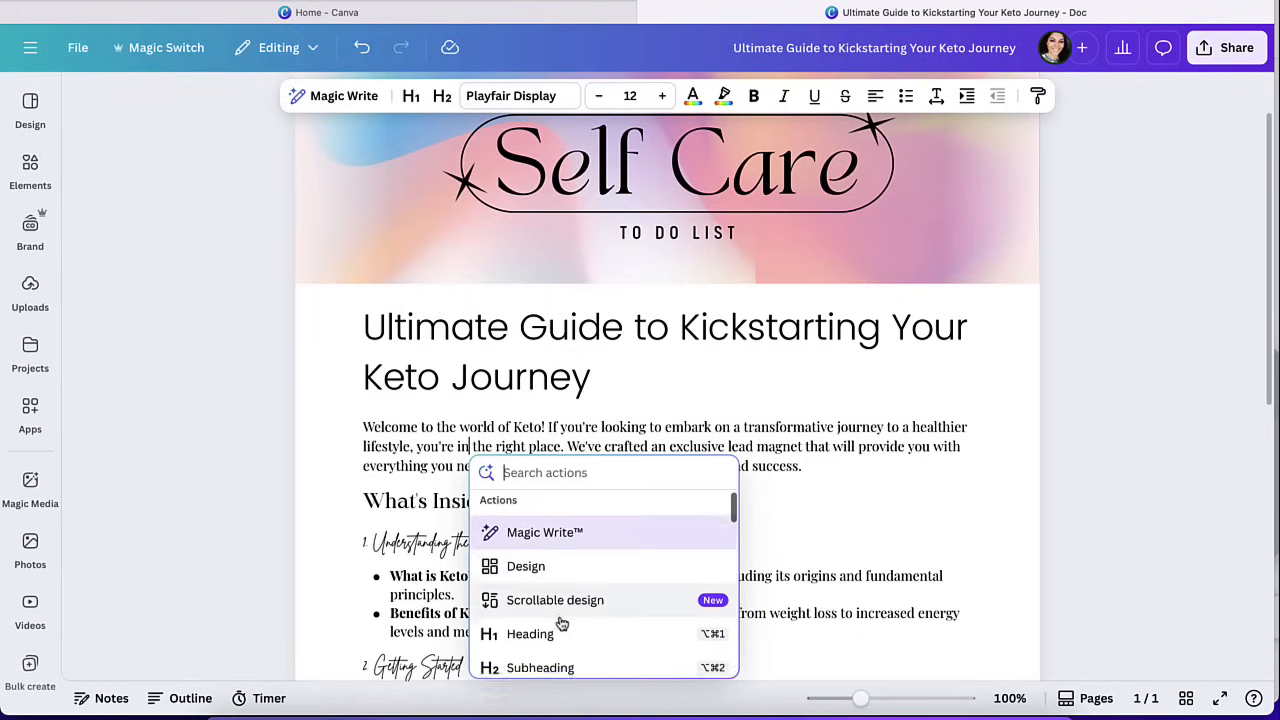
pyautogui.scroll(-2, 563, 600)
pyautogui.scroll(-5, 554, 620)
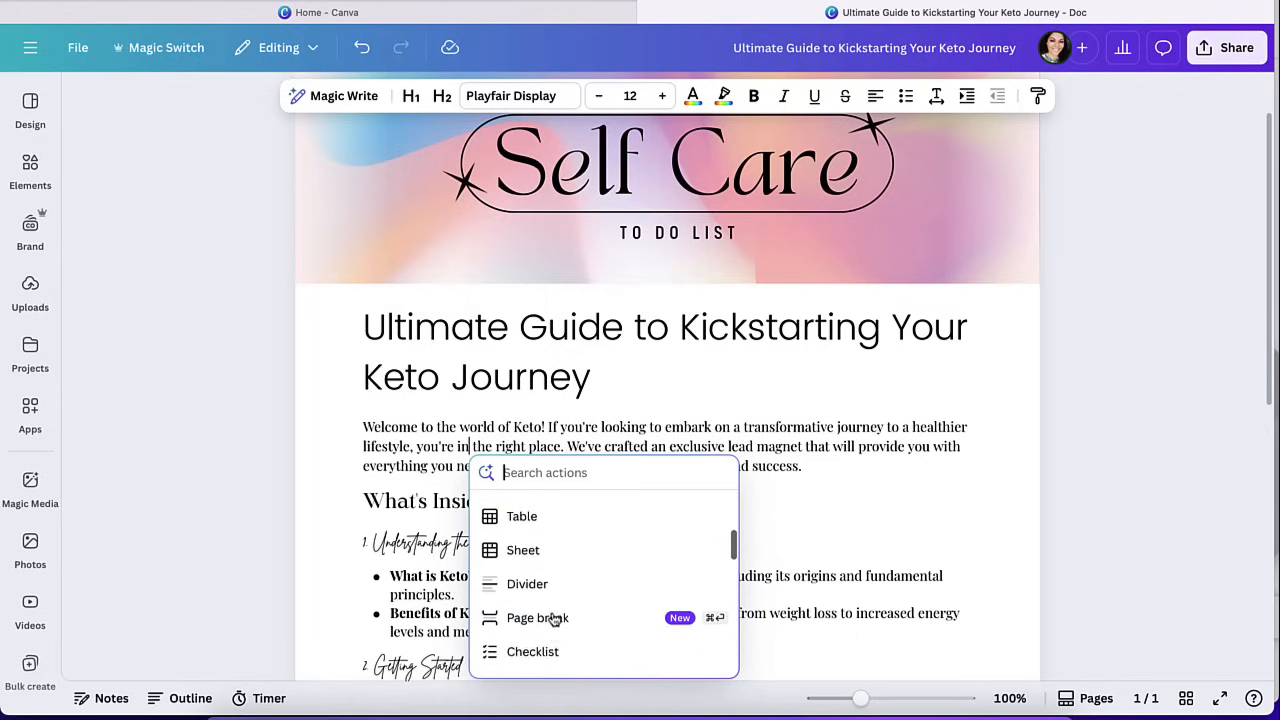
pyautogui.scroll(-5, 554, 620)
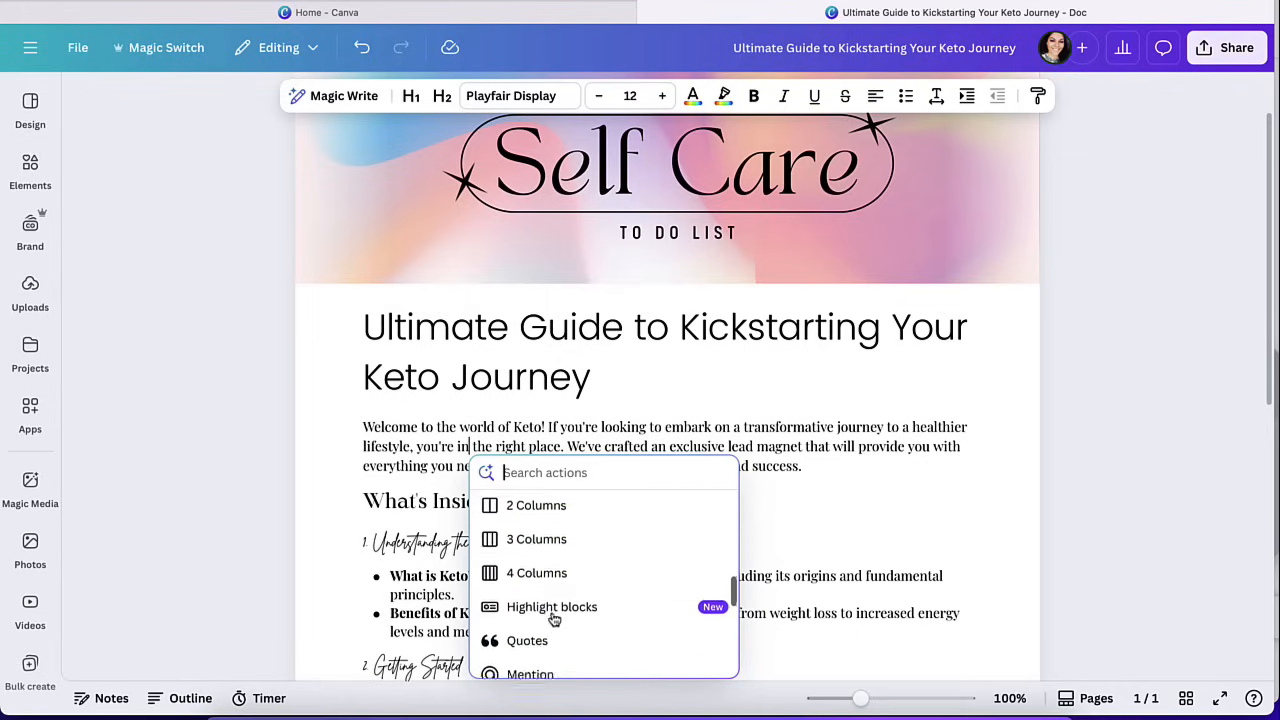
pyautogui.scroll(-3, 554, 620)
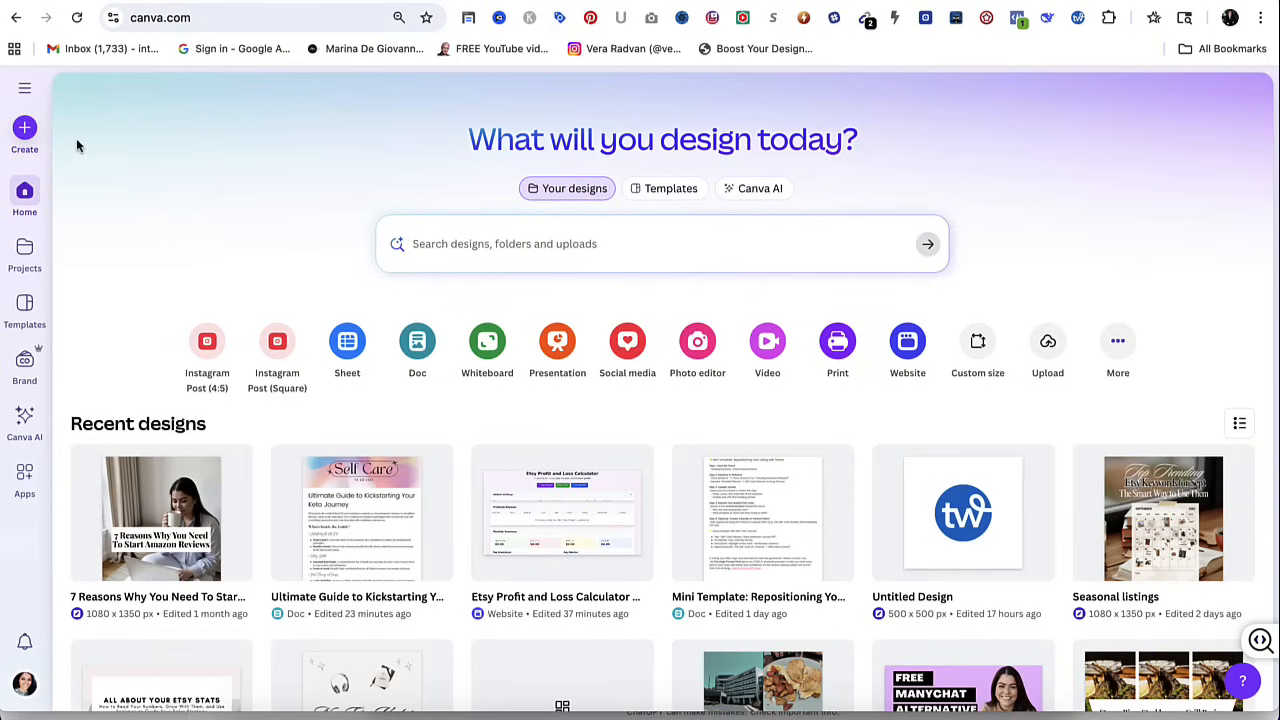
# Create a new Instagram Post (4:5) design and open Magic Media in it.
pyautogui.click(24, 128)
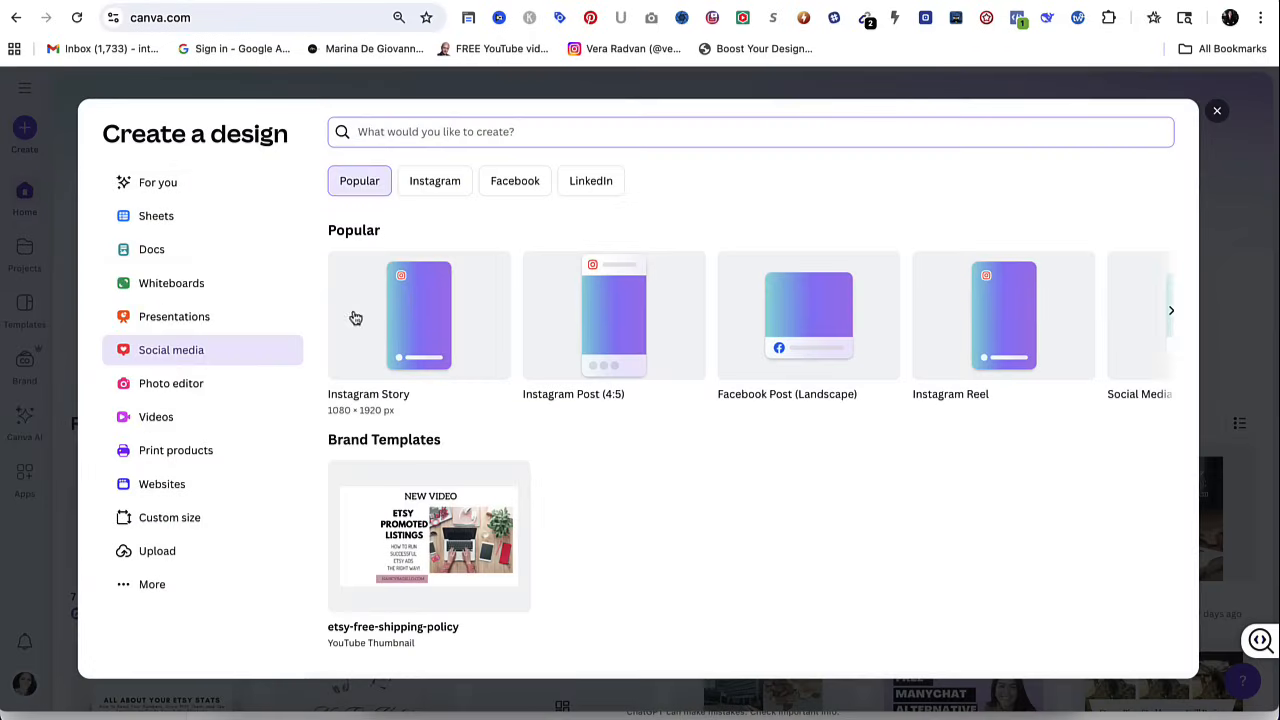
pyautogui.click(604, 328)
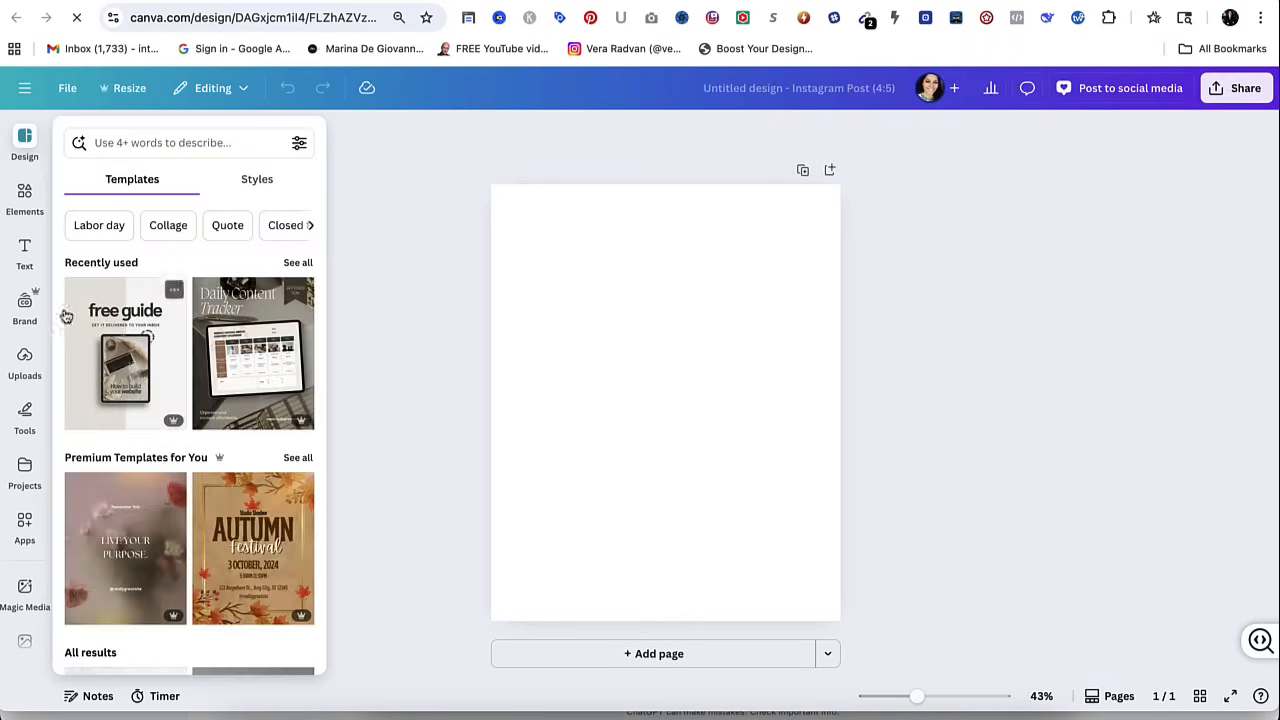
pyautogui.scroll(-2, 17, 452)
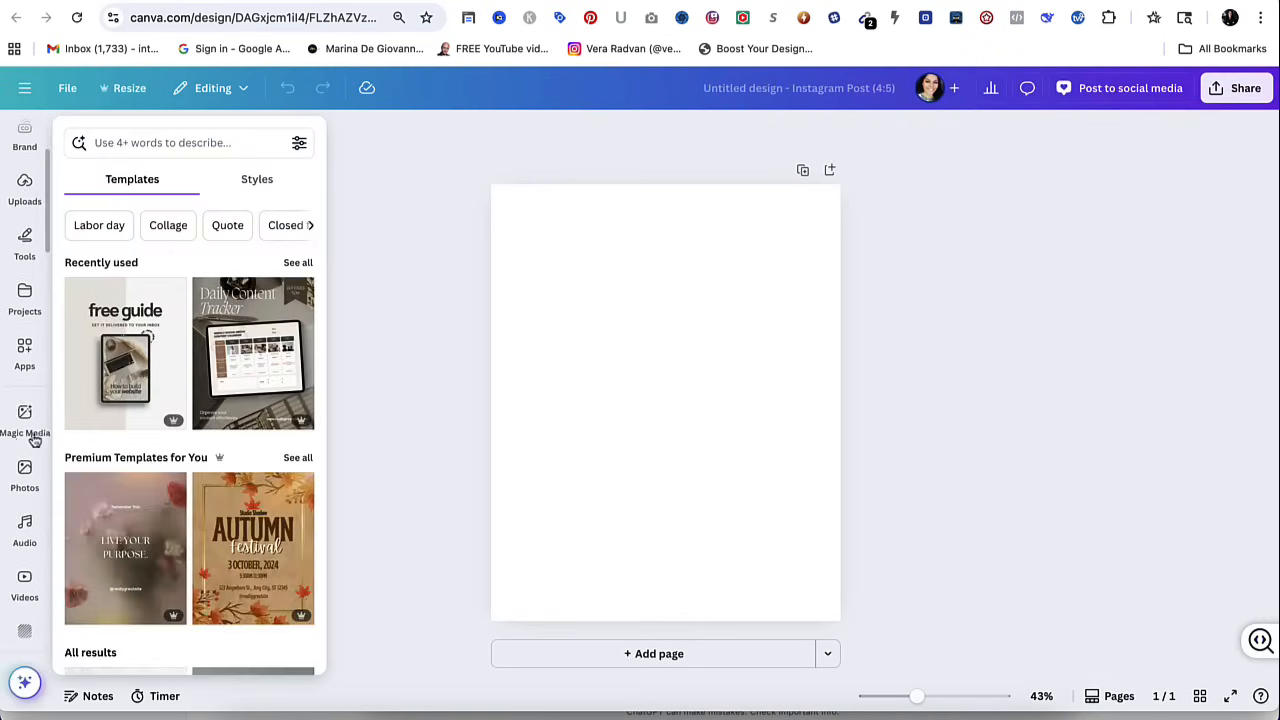
pyautogui.click(25, 415)
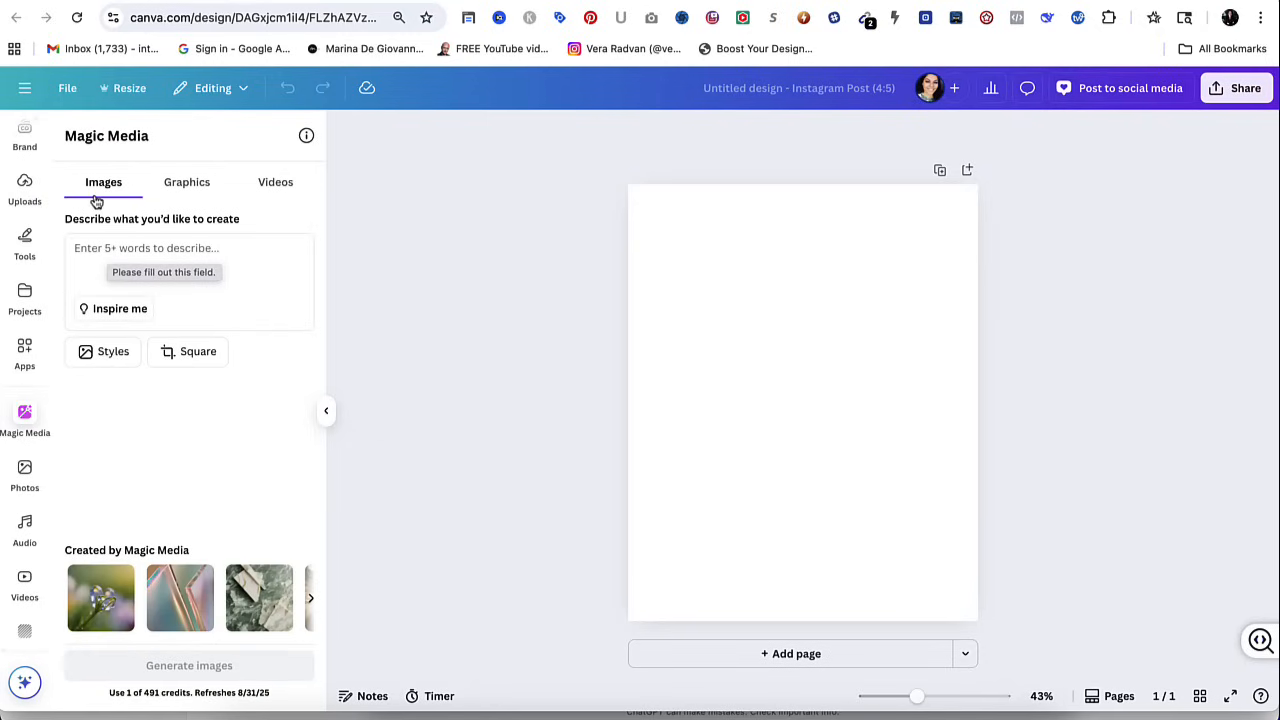
# Generate Magic Media images from the pasted prompt for a stunning, upscale wedding venue with elegant décor and romantic lighting.
pyautogui.click(95, 249)
pyautogui.hotkey('ctrl', 'v')
pyautogui.scroll(5, 120, 255)
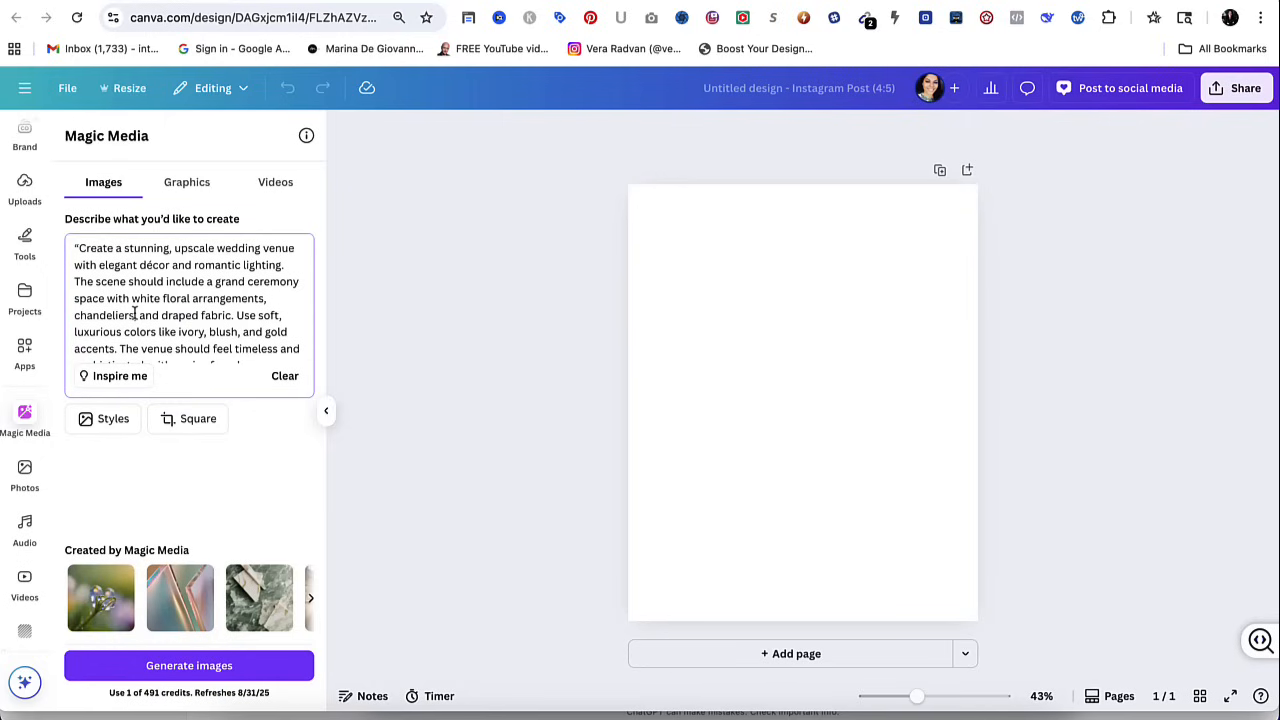
pyautogui.scroll(-2, 190, 311)
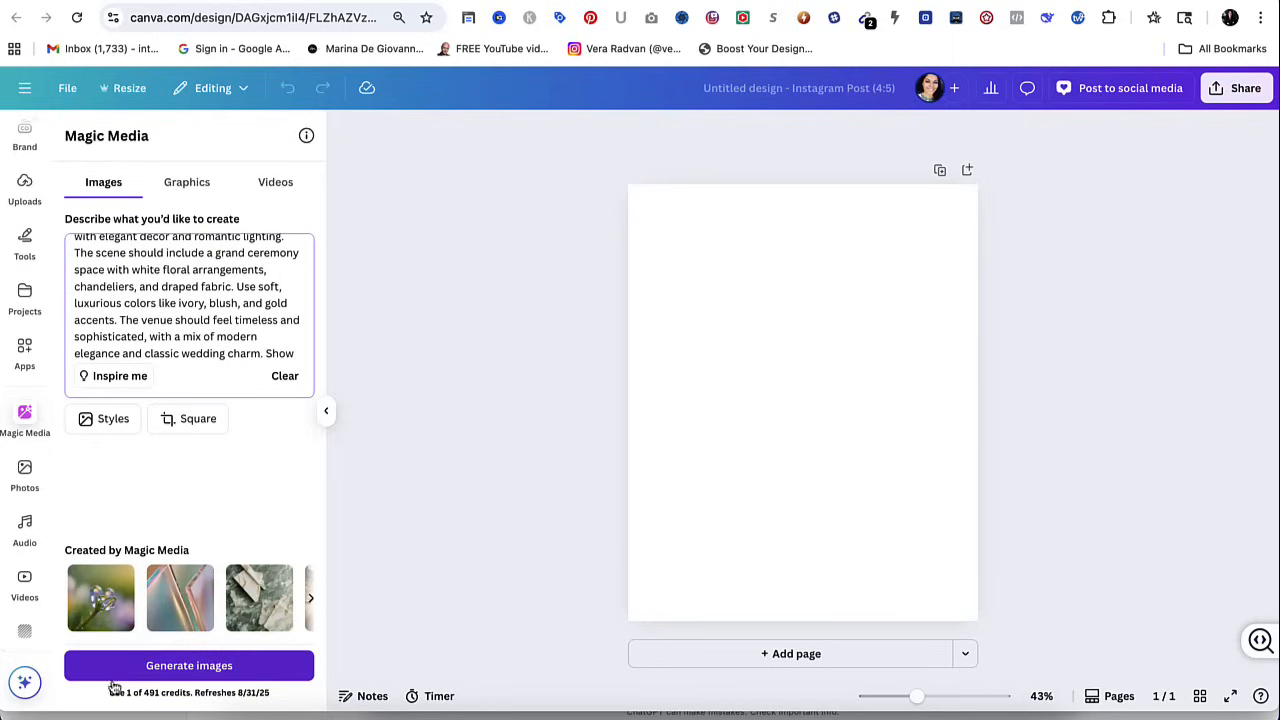
pyautogui.click(150, 670)
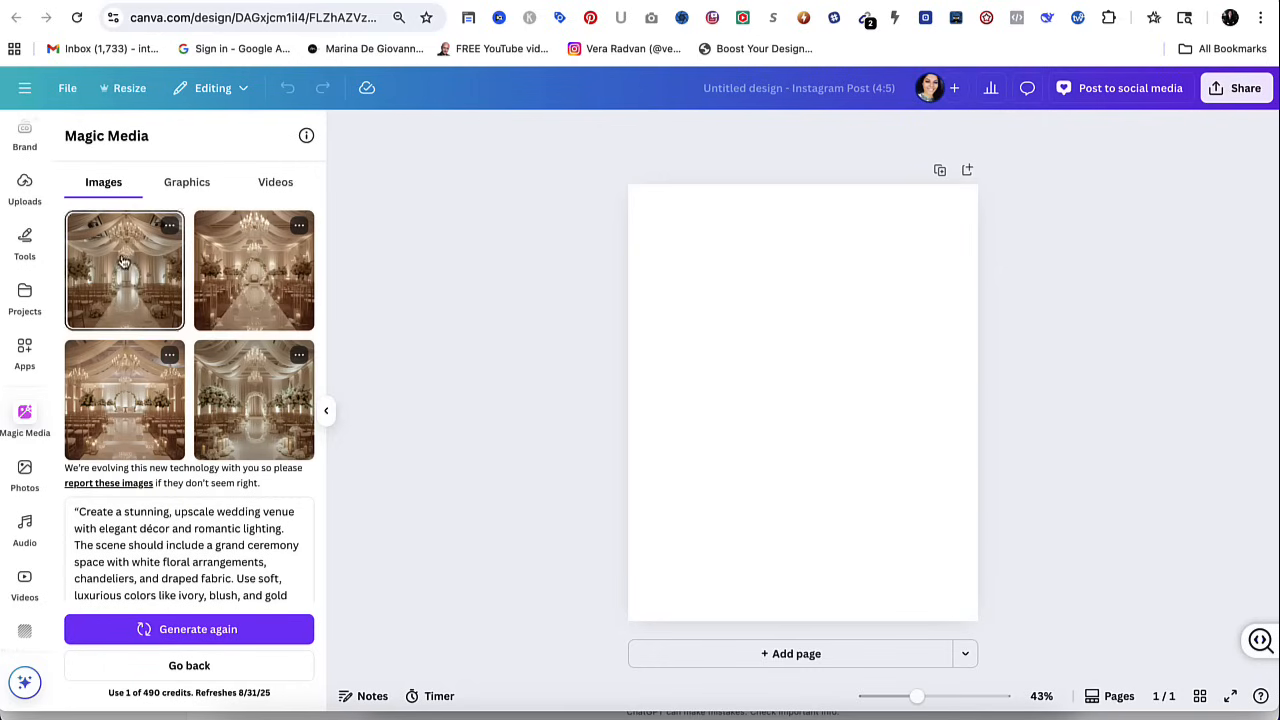
# Place the generated venue image with white floral stands along the aisle on the page, enlarge it to fill the page and centre it.
pyautogui.click(260, 407)
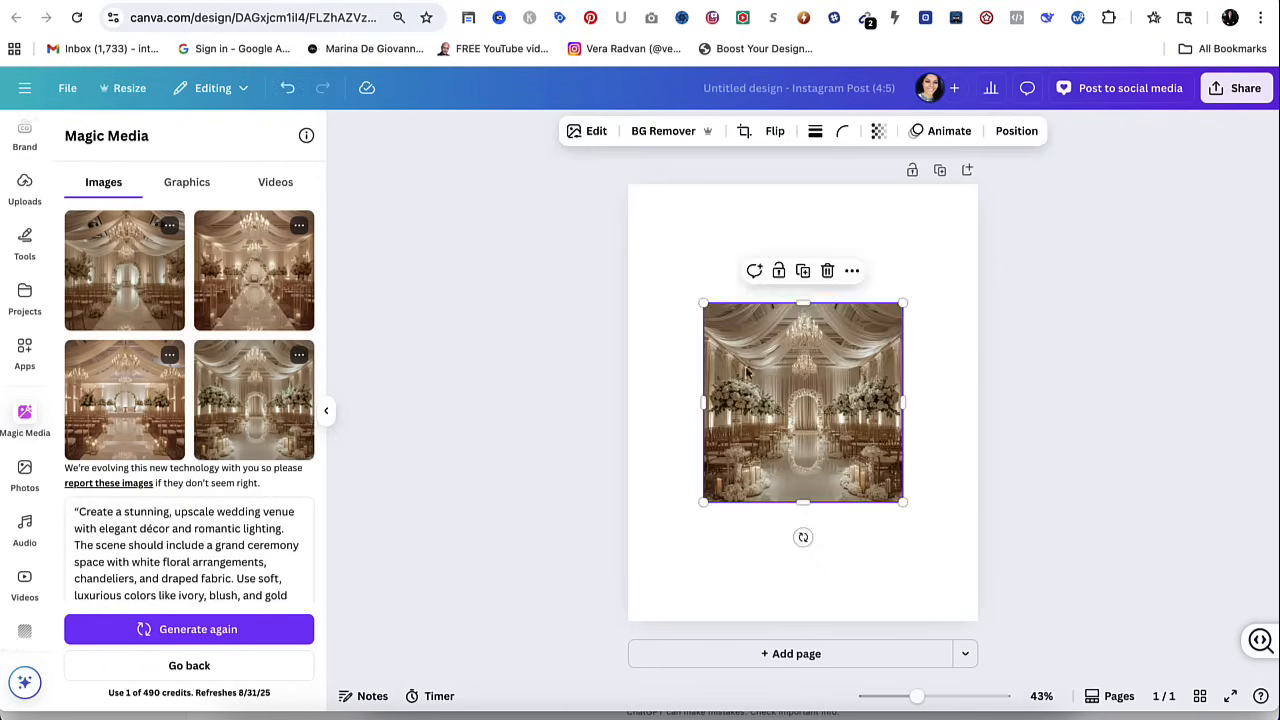
pyautogui.moveTo(827, 436); pyautogui.dragTo(747, 325)
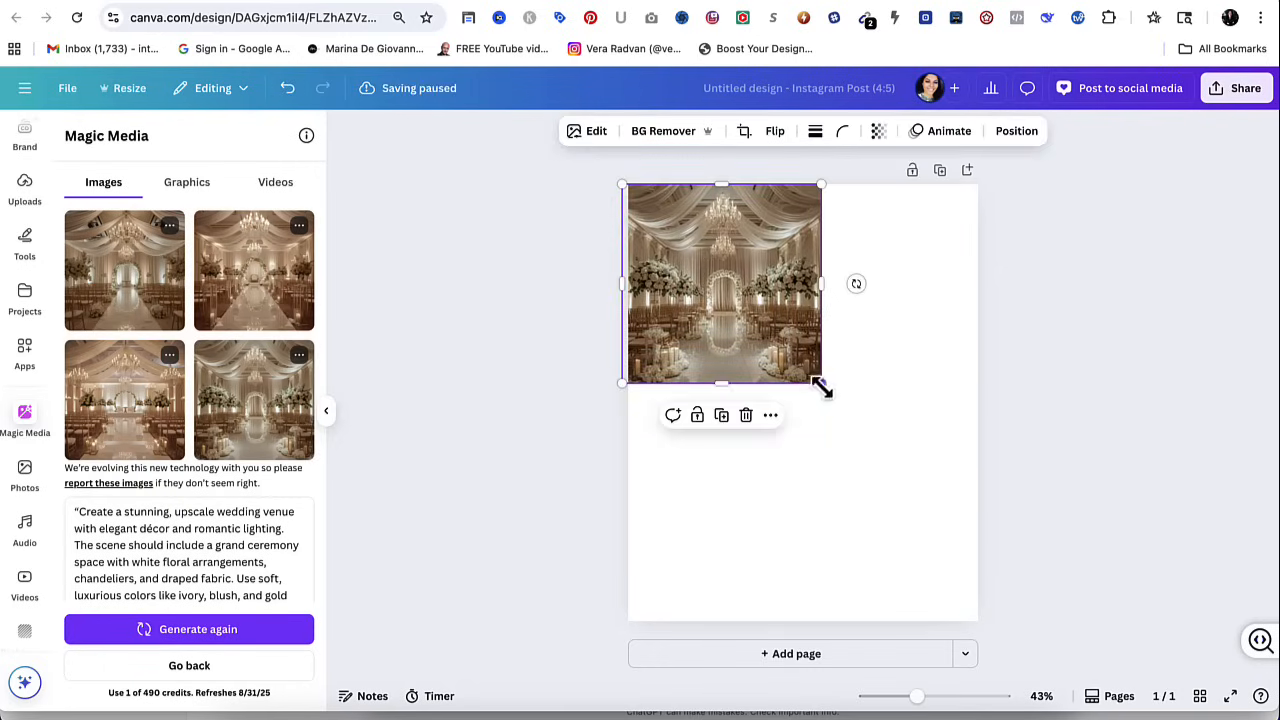
pyautogui.moveTo(820, 382); pyautogui.dragTo(1044, 634)
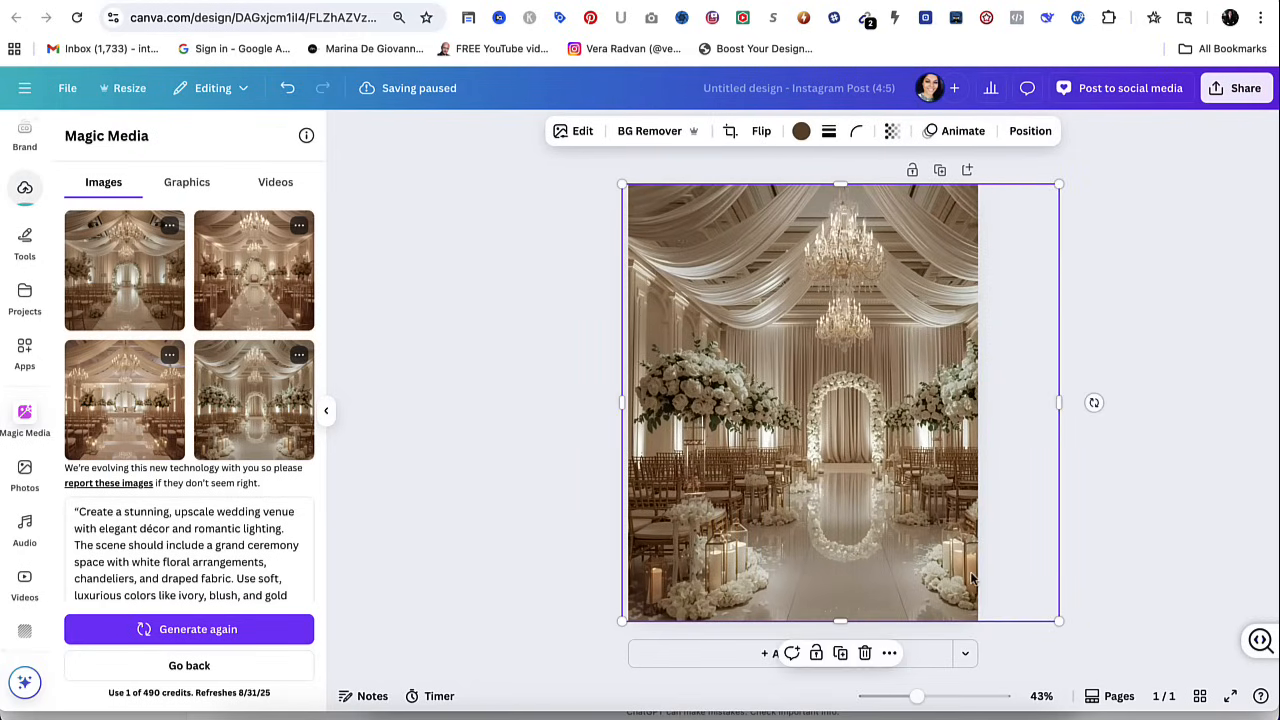
pyautogui.moveTo(888, 520); pyautogui.dragTo(852, 519)
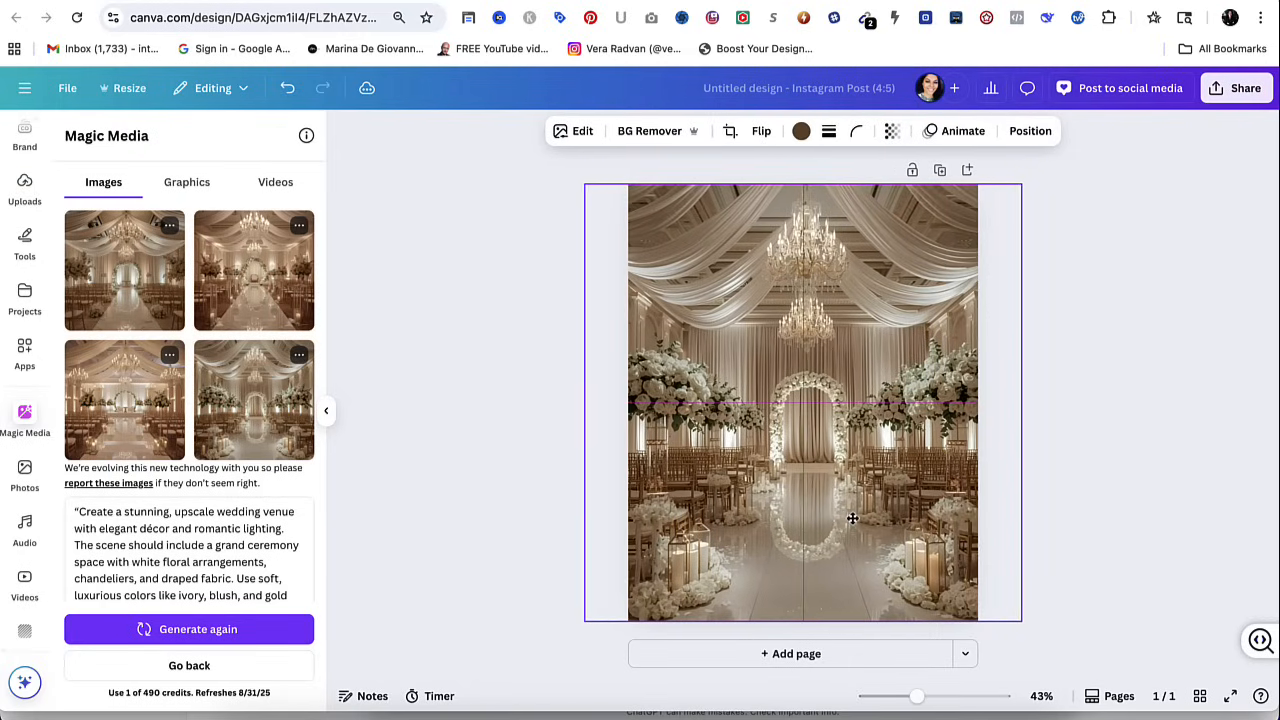
pyautogui.click(1155, 358)
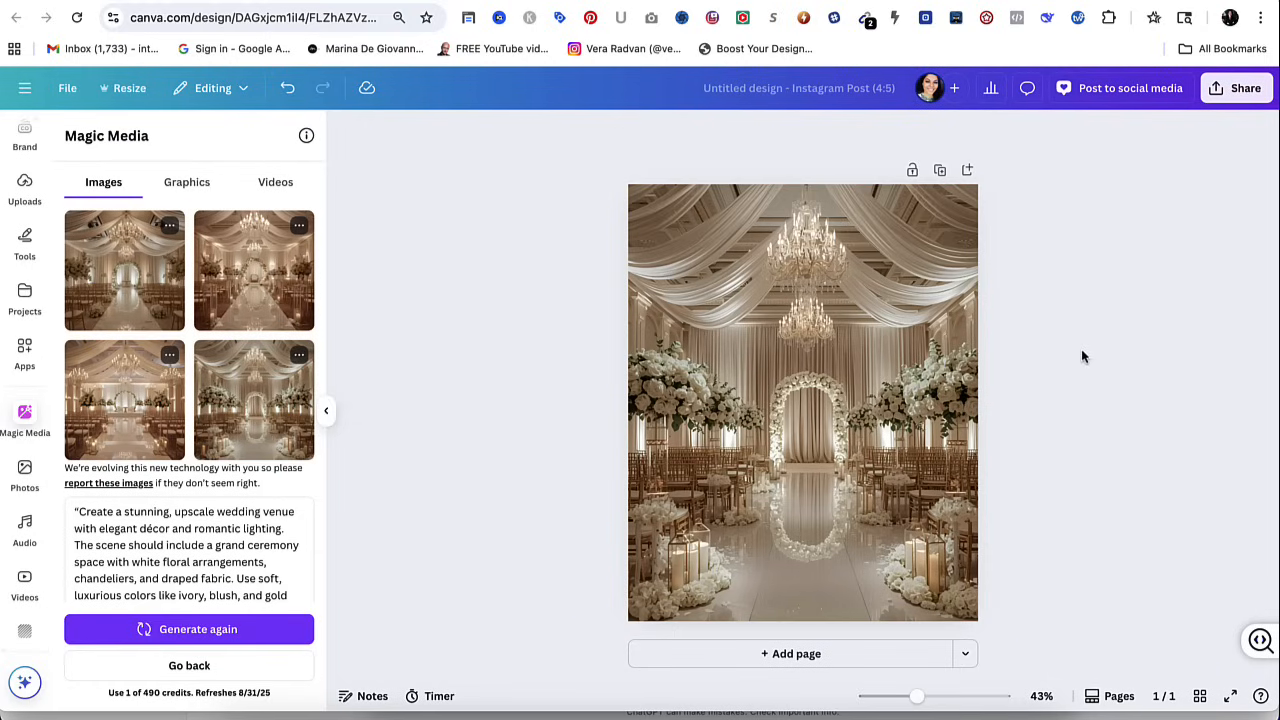
# Generate Magic Media graphics from the description "silver wedding rings".
pyautogui.click(174, 186)
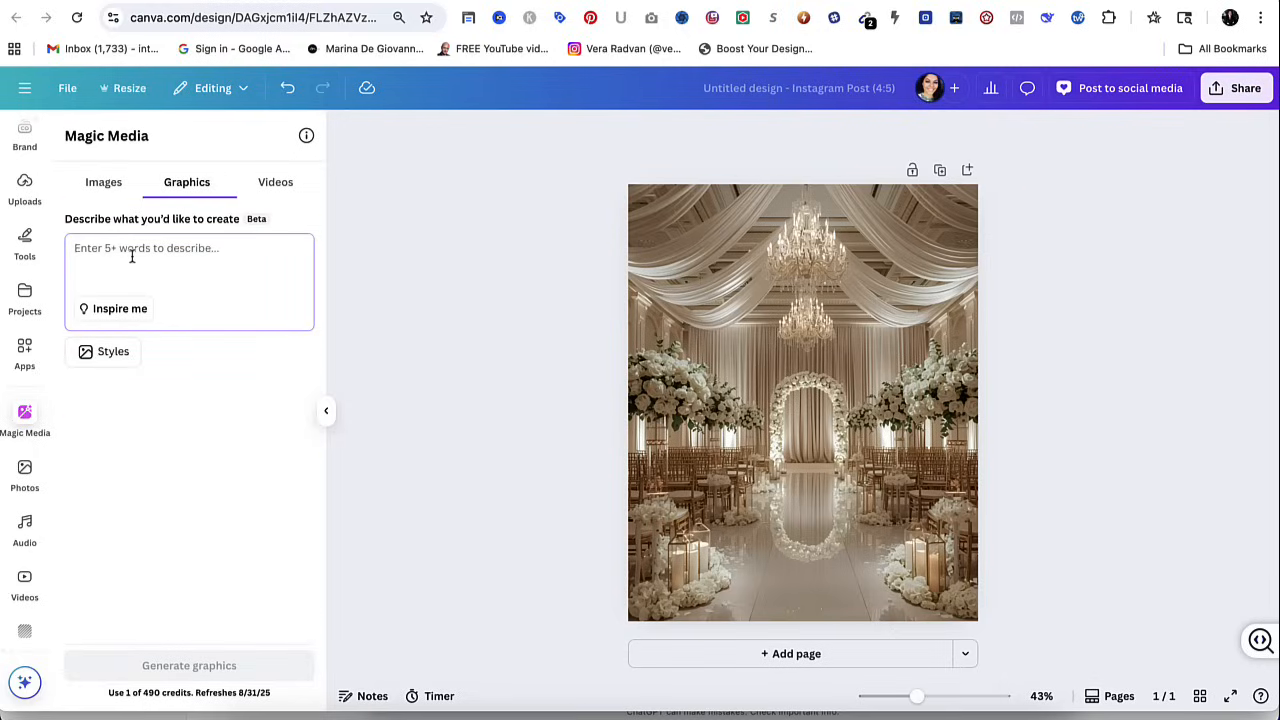
pyautogui.write('silver wedding rings')
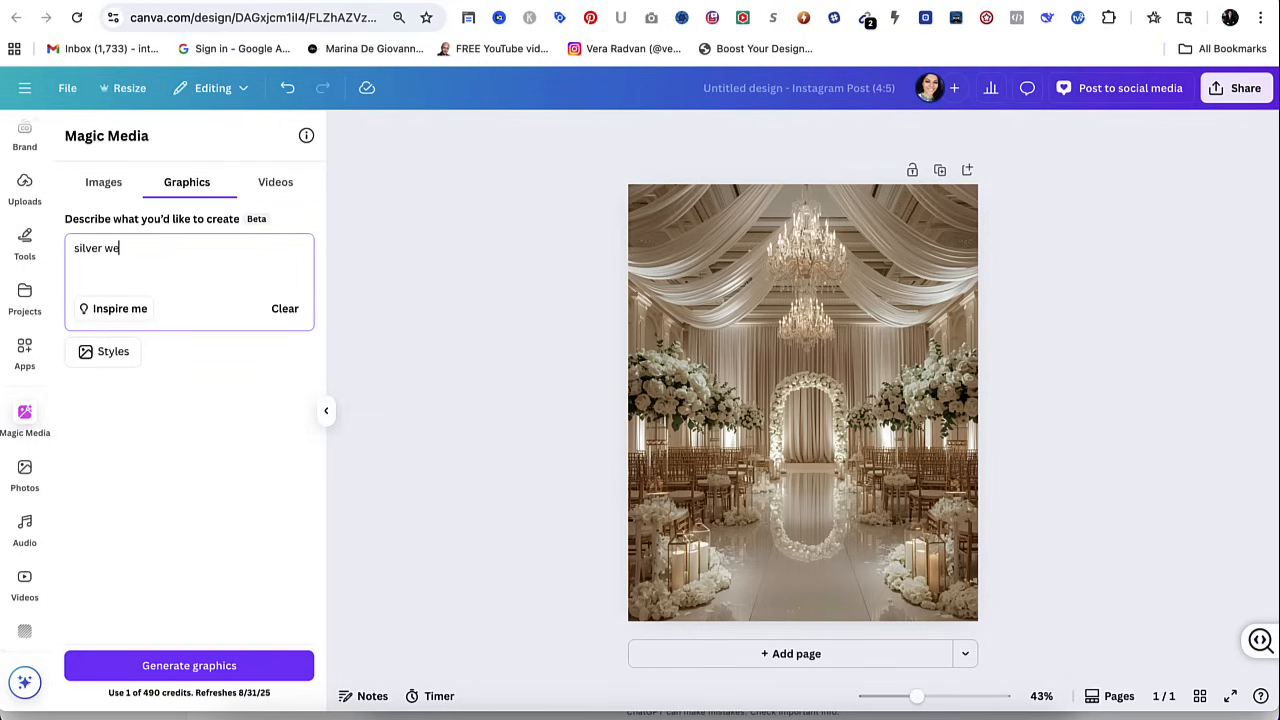
pyautogui.click(196, 670)
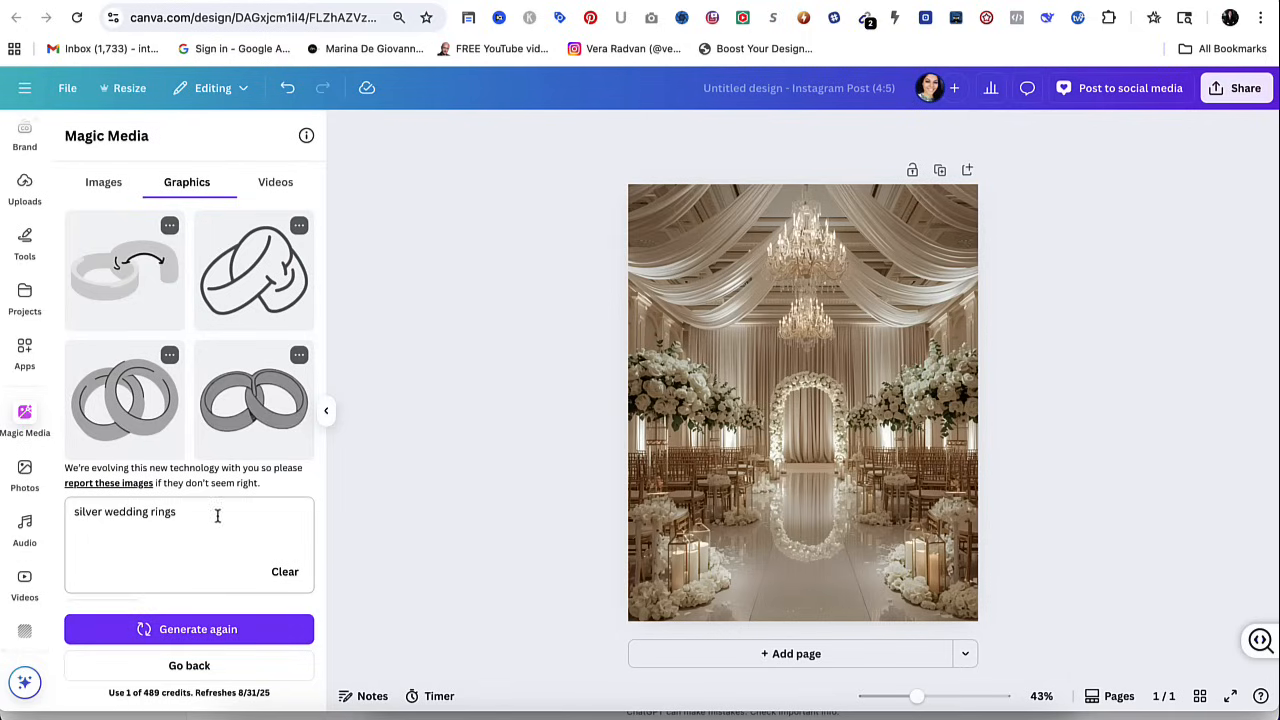
# Add the light grey interlocked rings graphic and shrink it into the upper-left corner of the venue image.
pyautogui.click(130, 408)
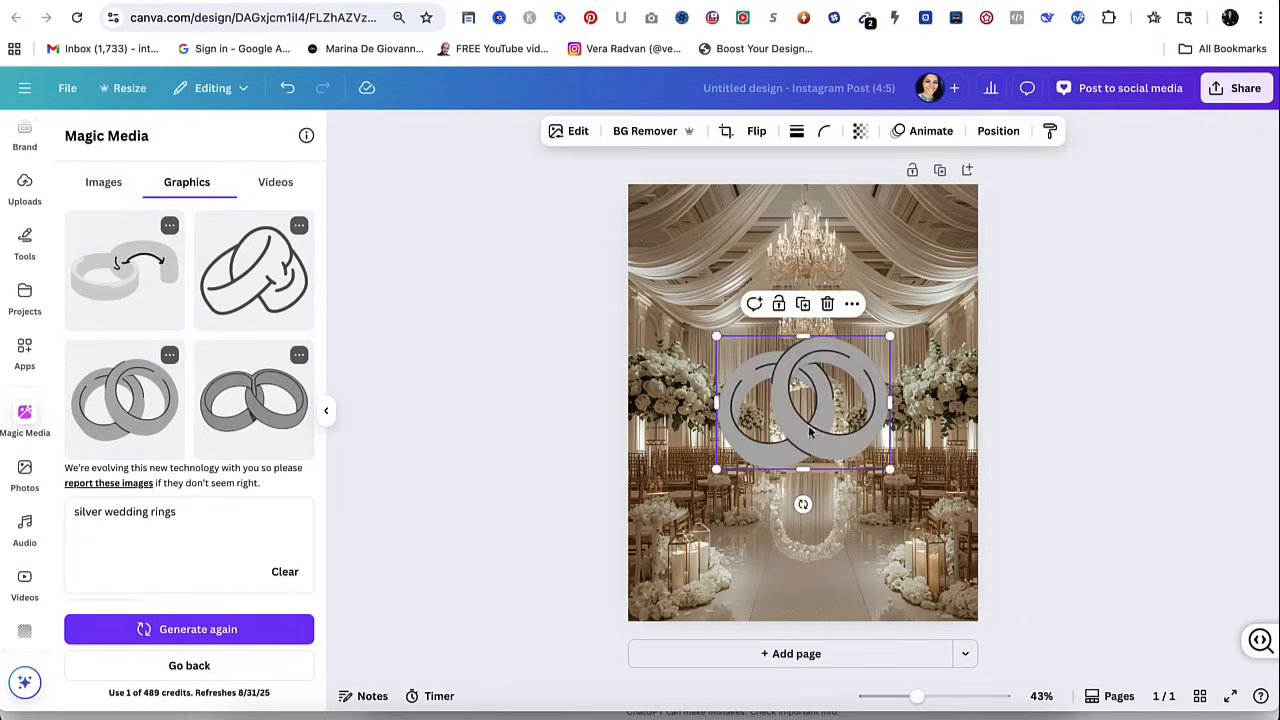
pyautogui.moveTo(890, 469); pyautogui.dragTo(685, 229)
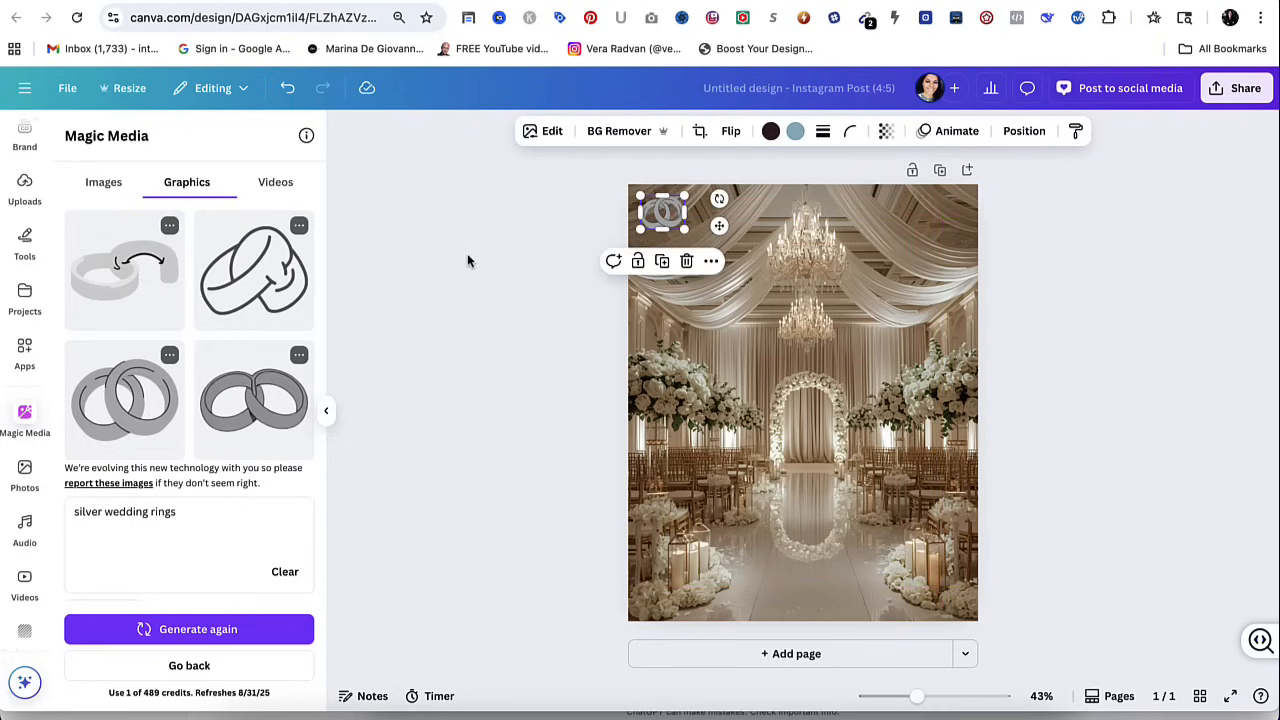
pyautogui.click(565, 322)
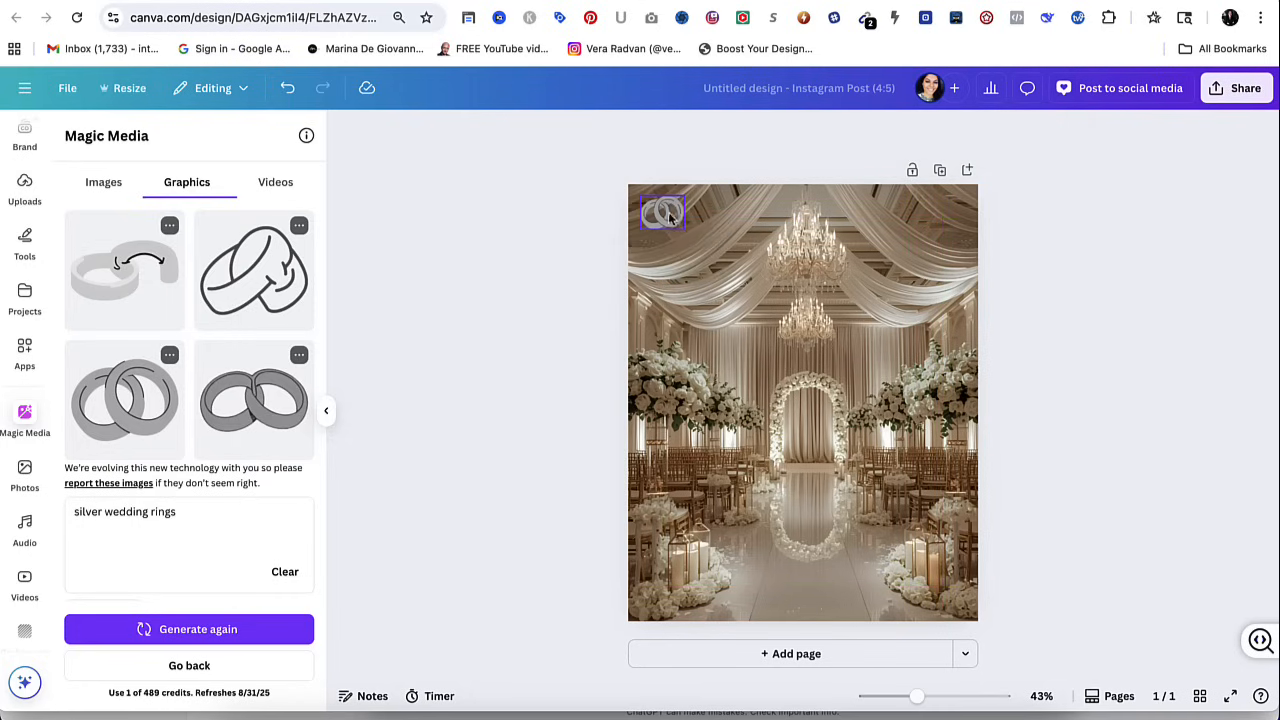
# Review the editing options and Duotone colour presets available for the rings graphic without applying any.
pyautogui.click(670, 217)
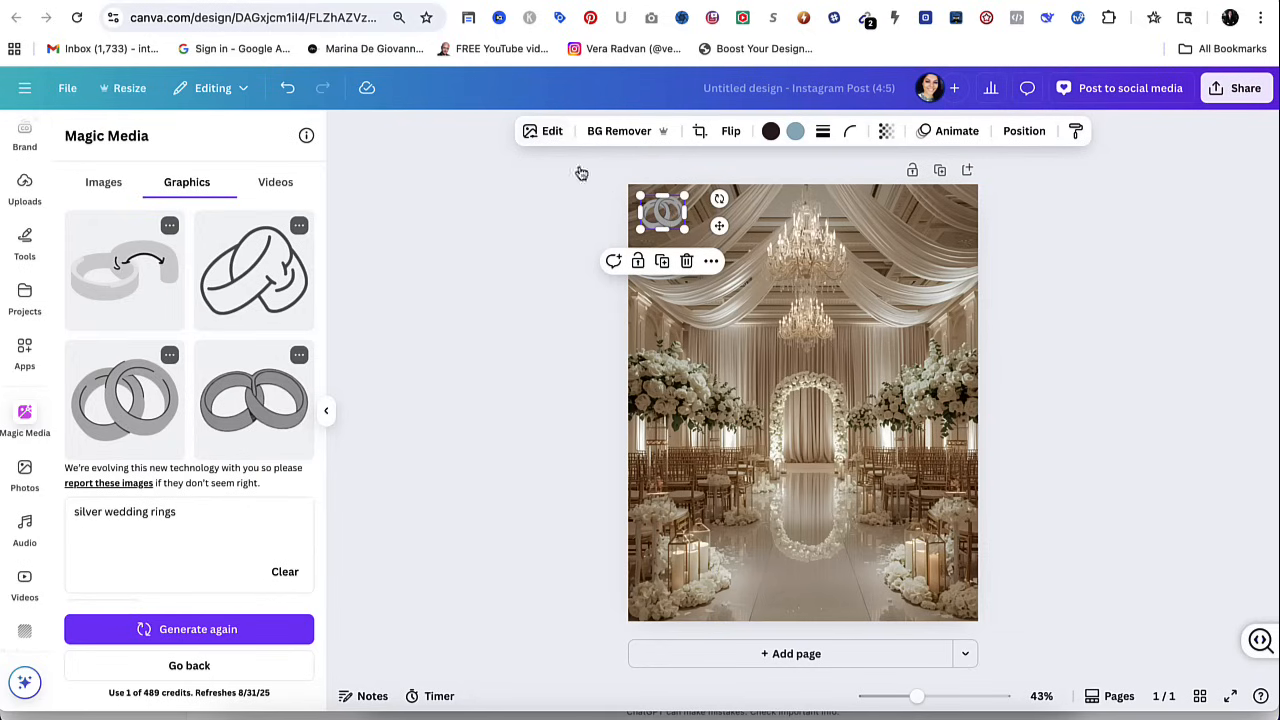
pyautogui.click(549, 133)
pyautogui.scroll(-2, 143, 500)
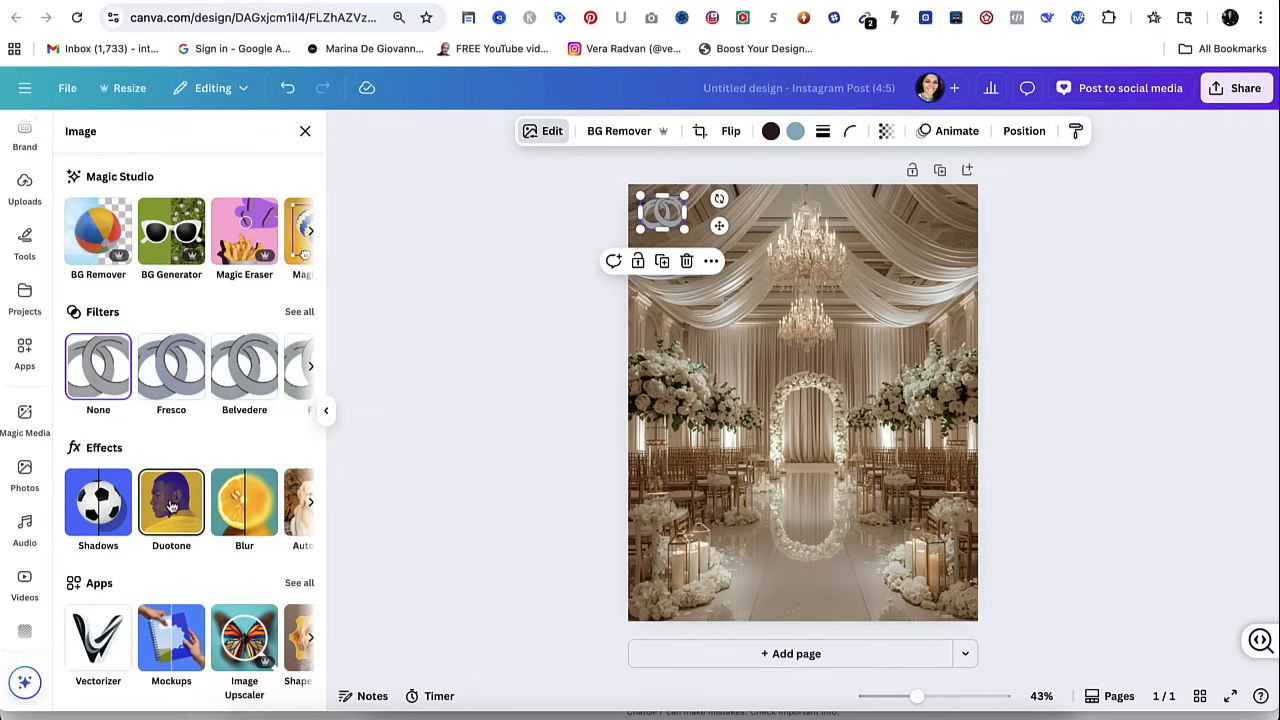
pyautogui.click(171, 507)
pyautogui.scroll(-5, 178, 480)
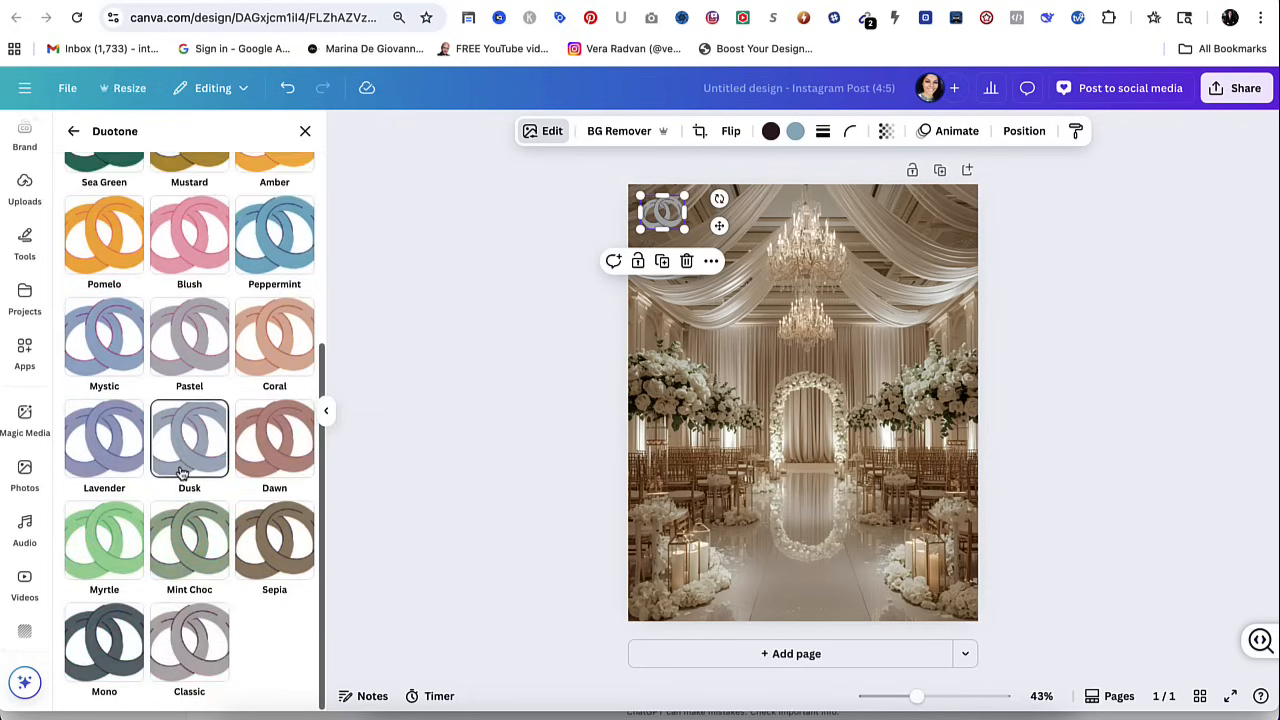
pyautogui.scroll(5, 181, 472)
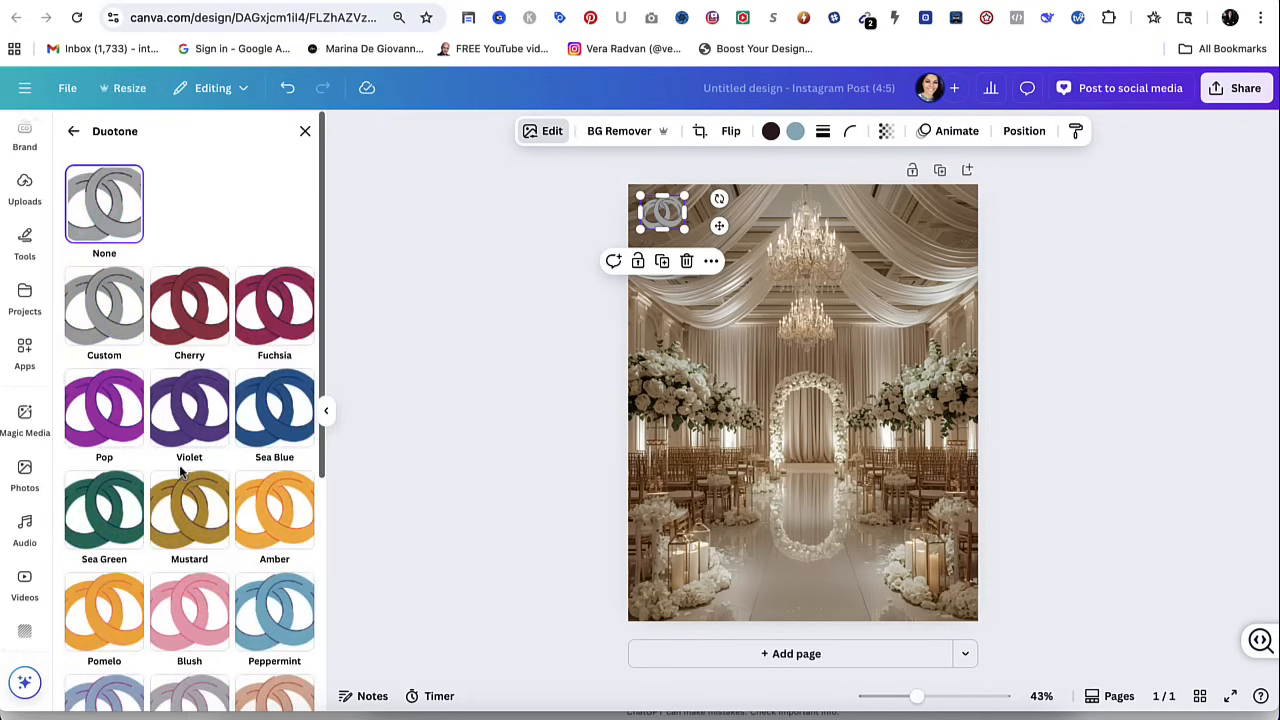
pyautogui.click(304, 134)
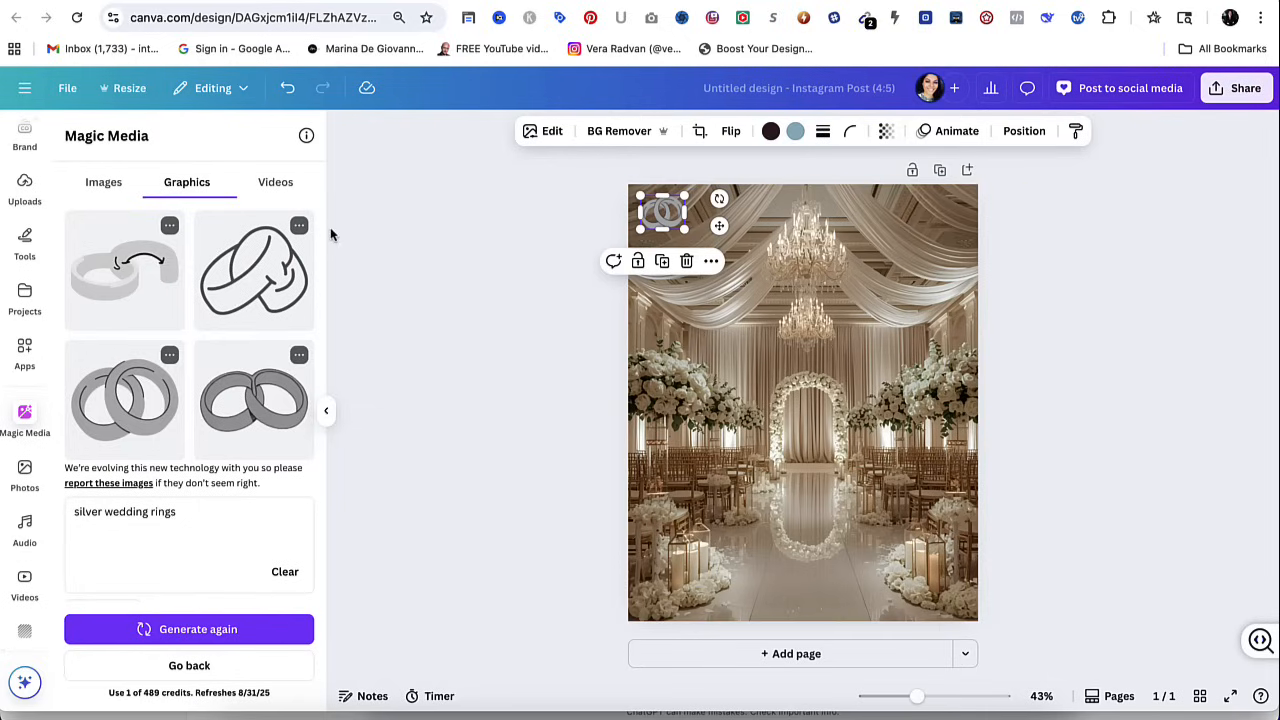
# Generate a Magic Media video from the pasted prompt for a stunning, upscale wedding venue with elegant décor and romantic lighting.
pyautogui.click(280, 185)
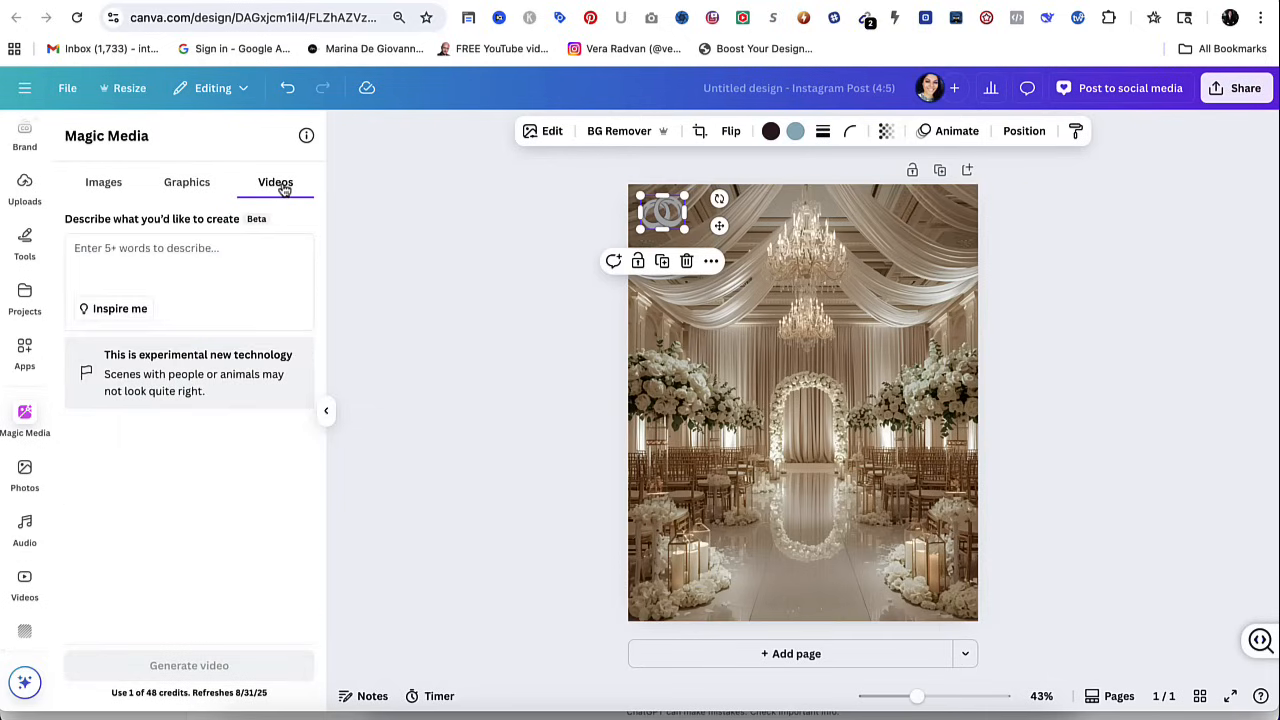
pyautogui.click(173, 251)
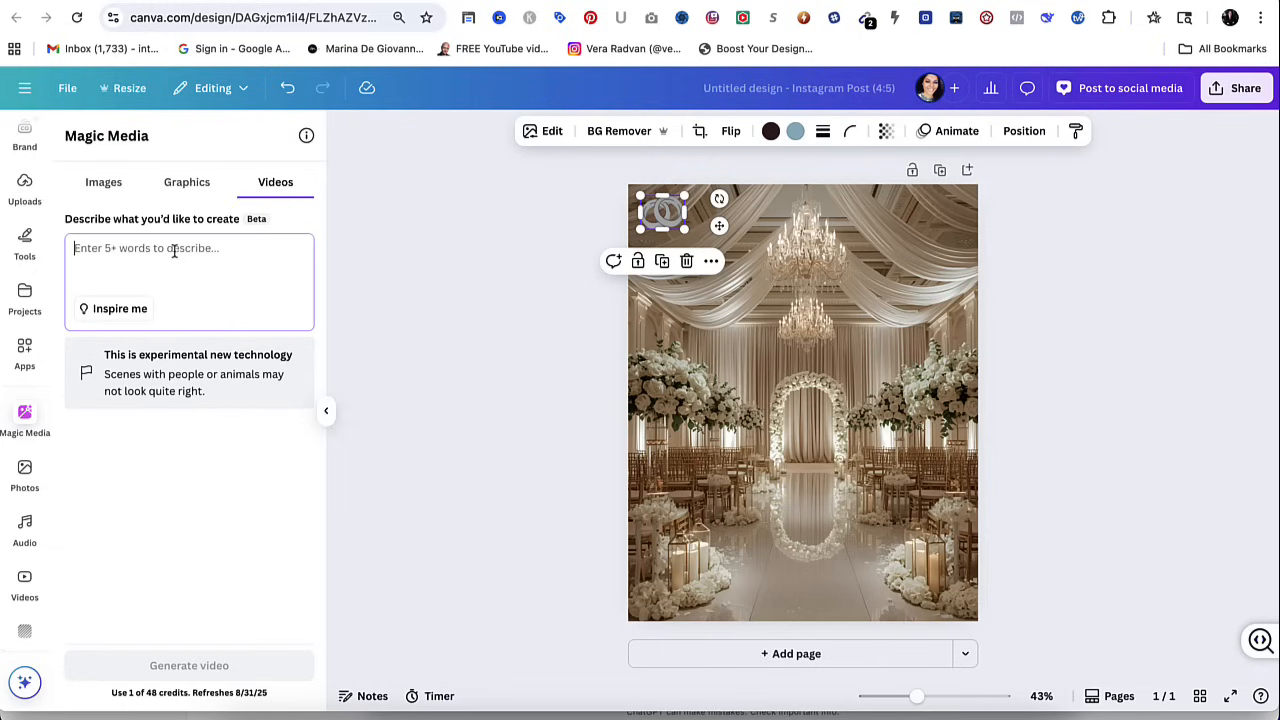
pyautogui.write('"Create a stunning, upscale wedding venue with elegant décor and romantic lighting. The scene should include a grand ceremony space with white floral arrangements, chandeliers, and draped fabric. Use soft, luxurious colors like ivory, blush, and gold accents.')
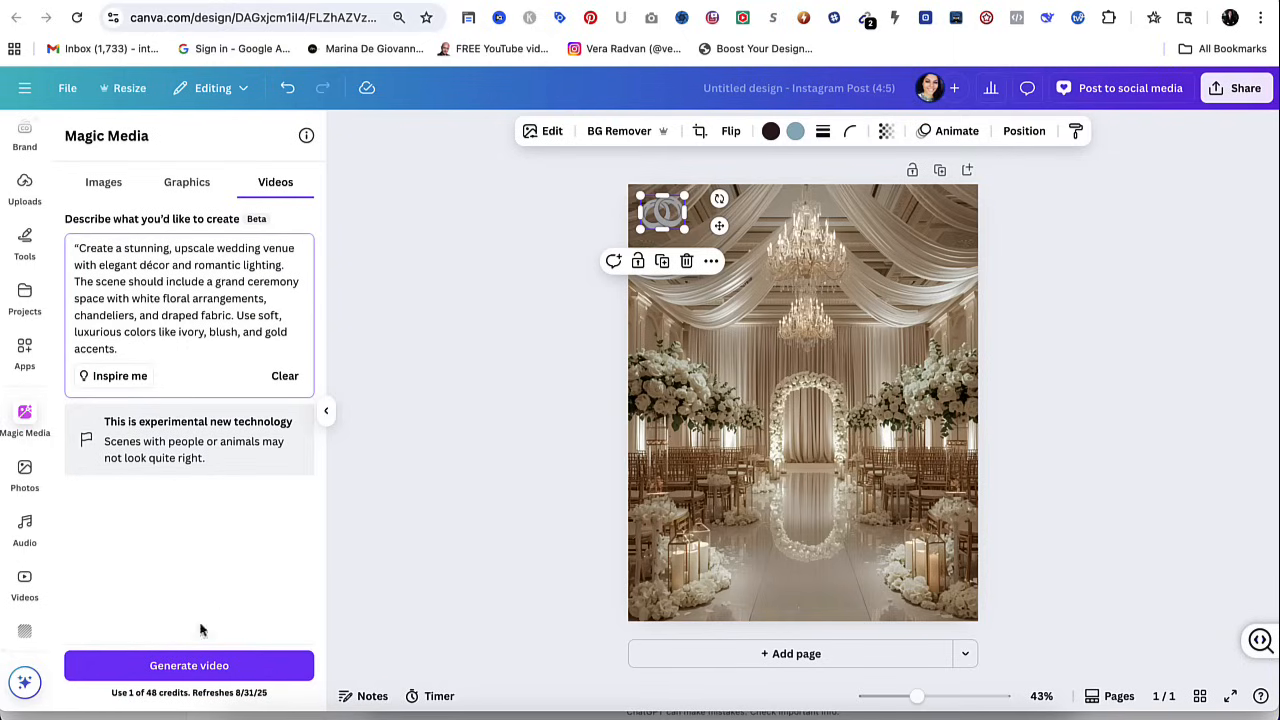
pyautogui.click(190, 667)
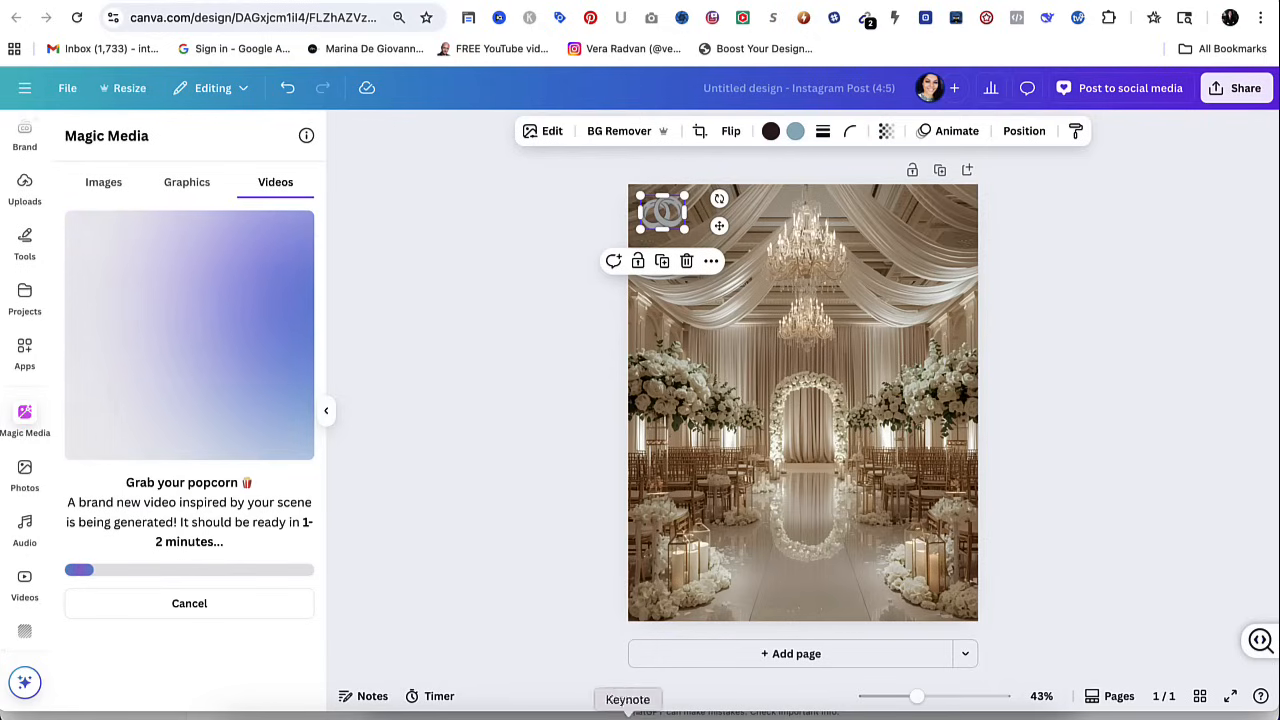
# Add a second page to the design and place the generated wedding venue video on it.
pyautogui.click(731, 662)
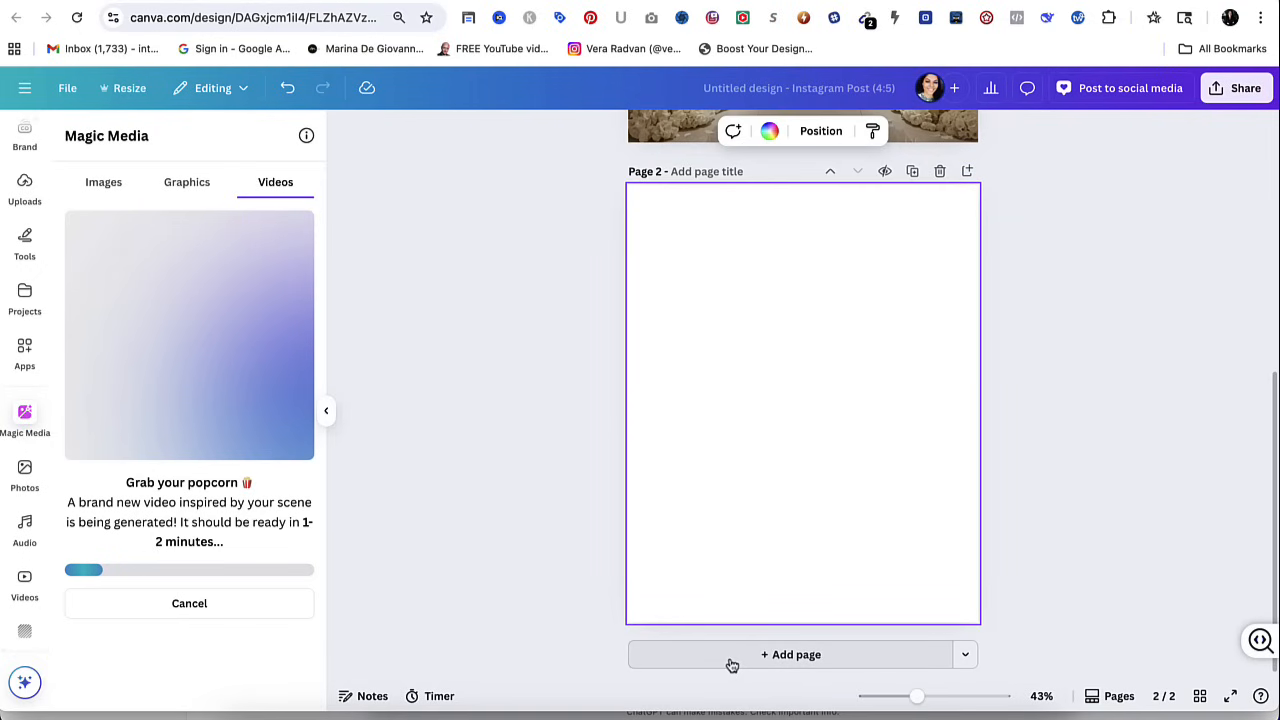
pyautogui.click(84, 443)
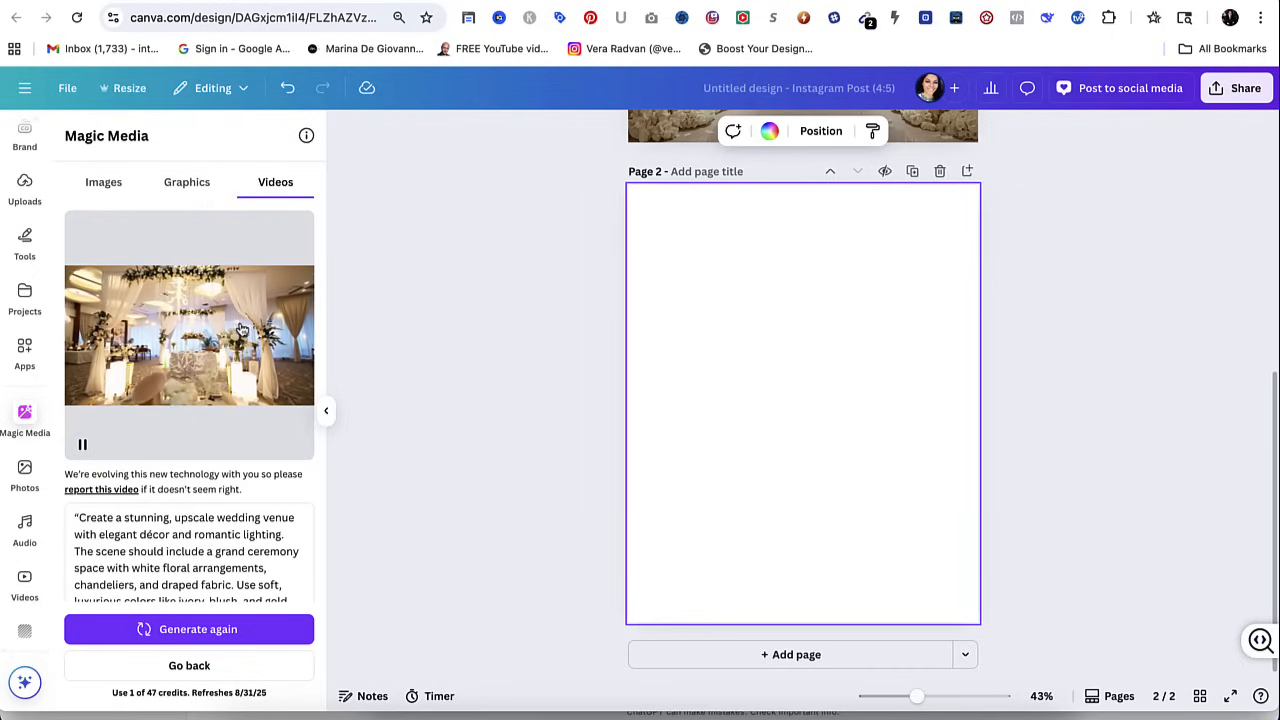
pyautogui.click(242, 330)
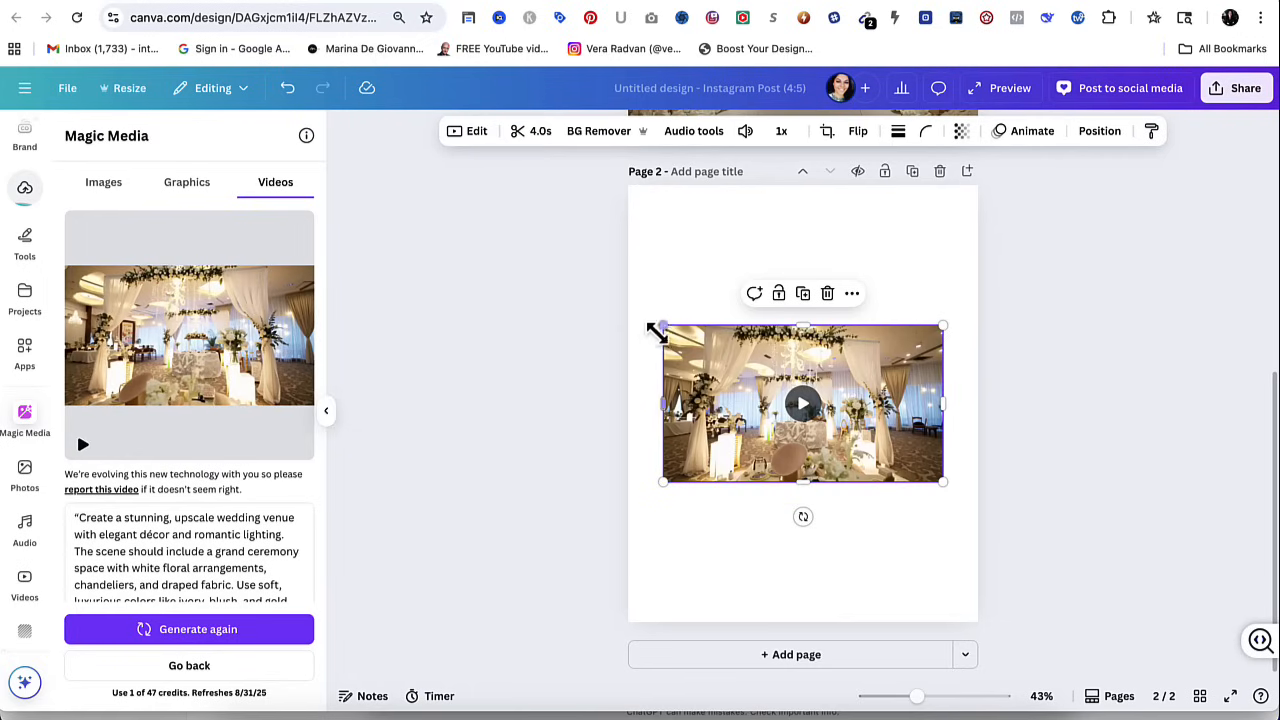
# Enlarge the venue video to about the full page width, align it with the page's right edge and play it.
pyautogui.moveTo(640, 322); pyautogui.dragTo(624, 306)
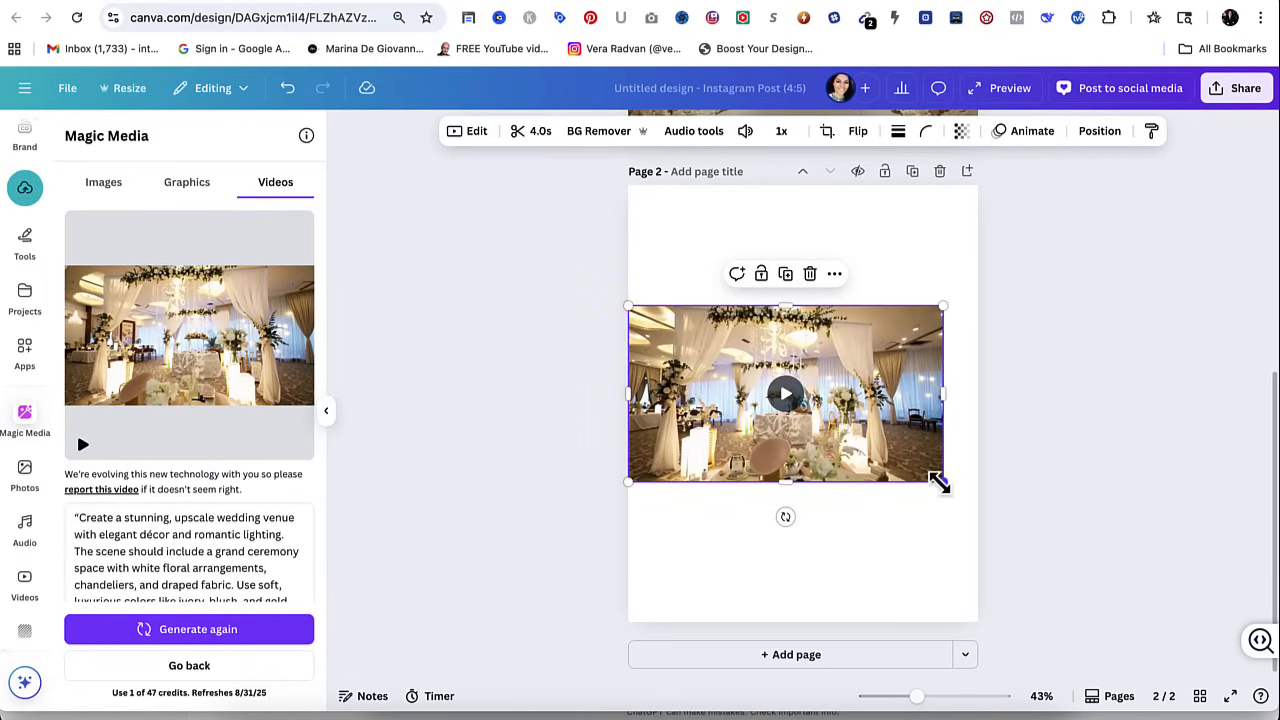
pyautogui.moveTo(938, 483); pyautogui.dragTo(952, 535)
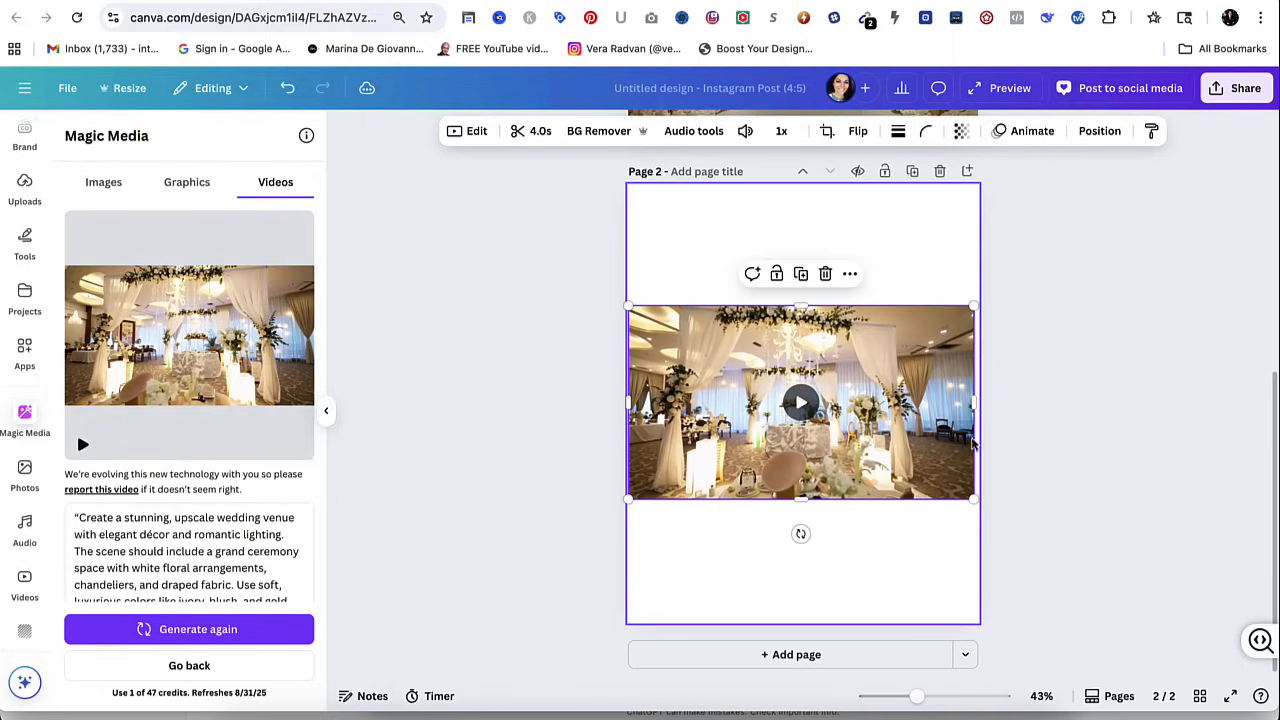
pyautogui.click(1037, 397)
pyautogui.click(967, 403)
pyautogui.moveTo(969, 403); pyautogui.dragTo(980, 405)
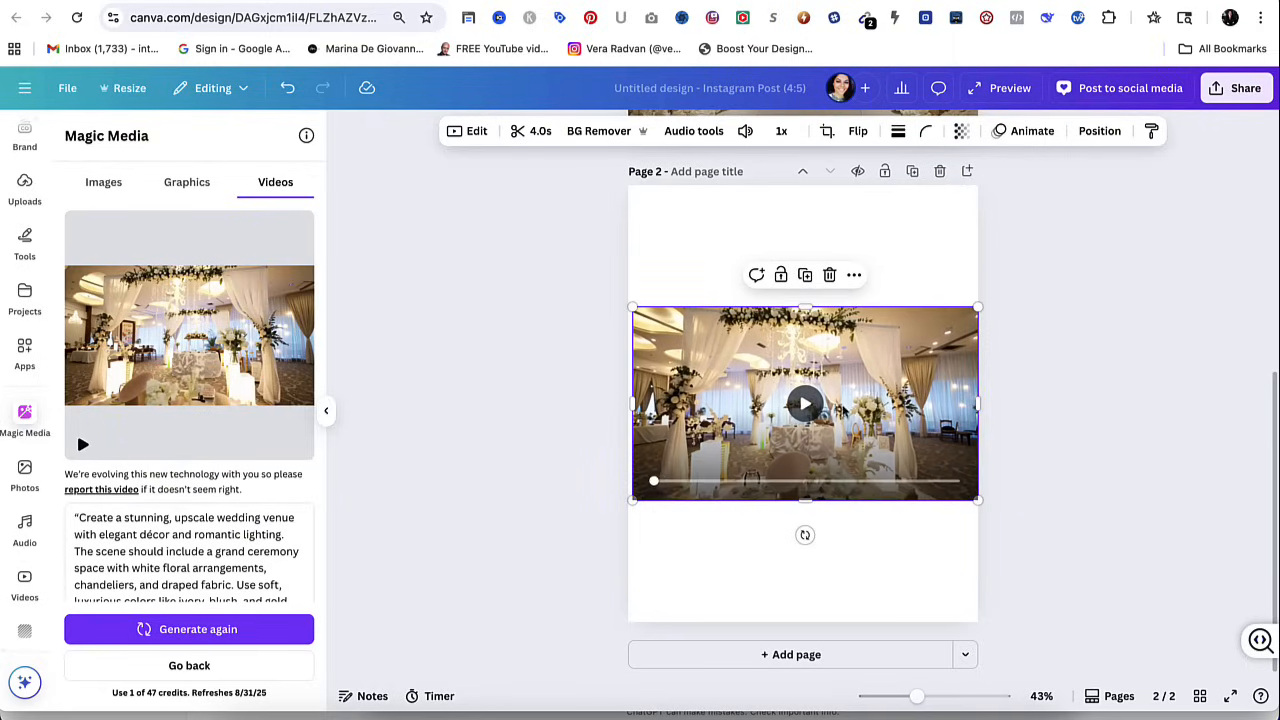
pyautogui.click(805, 403)
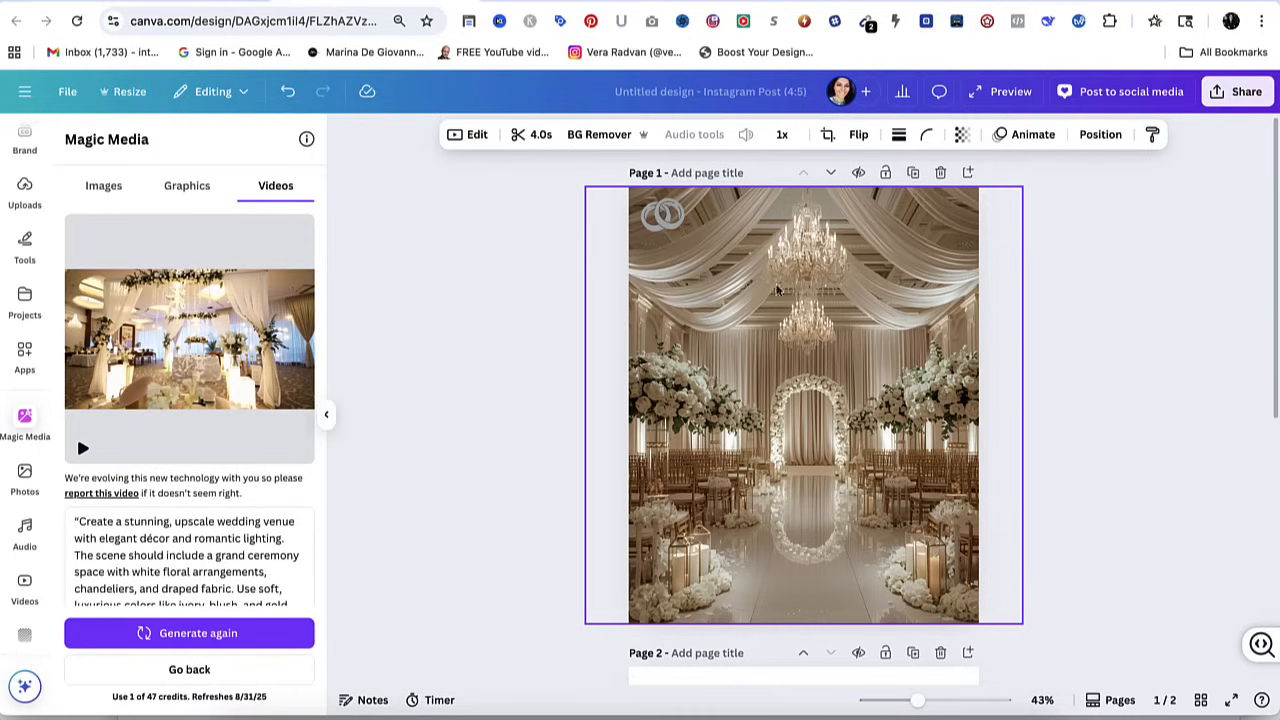
# Open the page 1 venue image for editing and select only its left floral arrangement with the Click area selection.
pyautogui.click(853, 238)
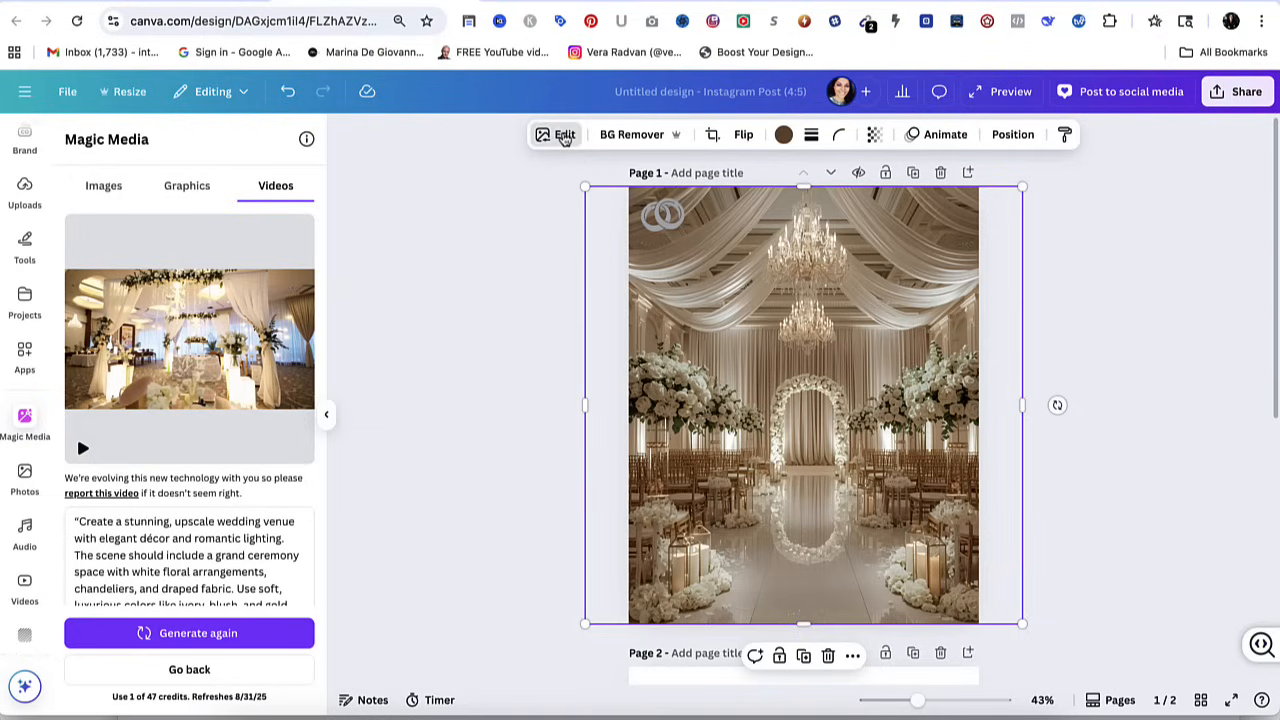
pyautogui.click(564, 136)
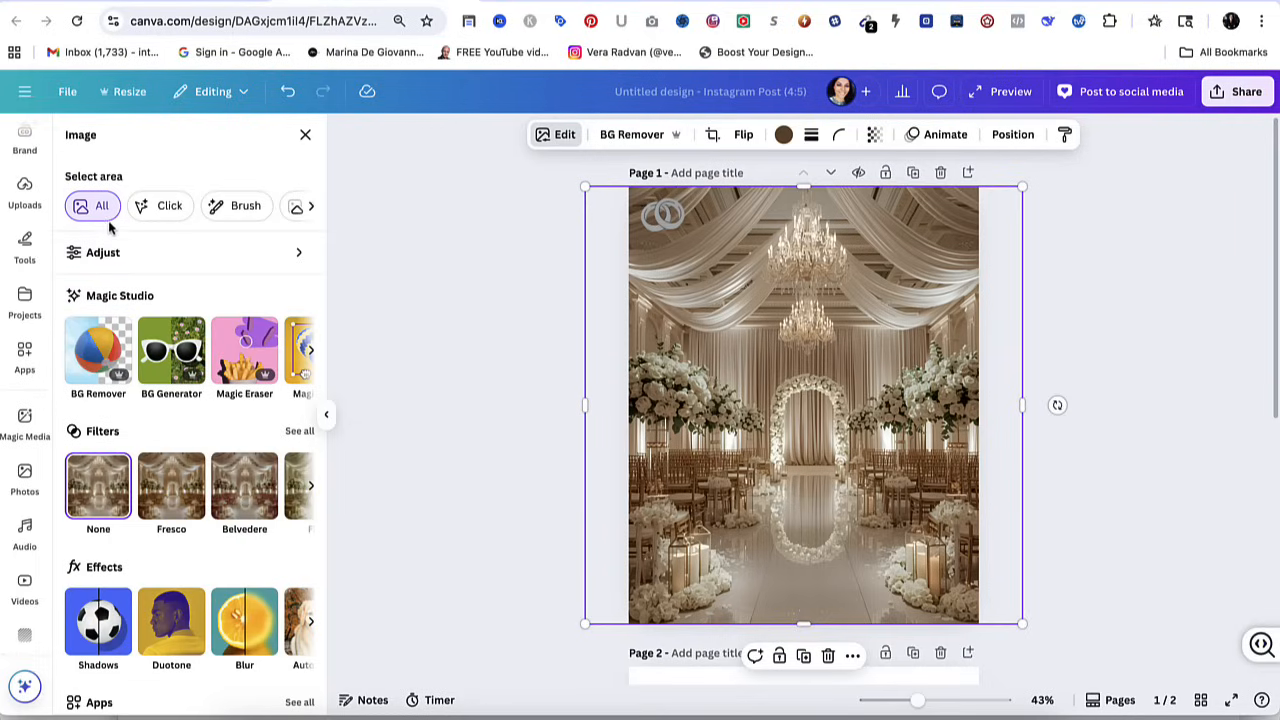
pyautogui.click(148, 207)
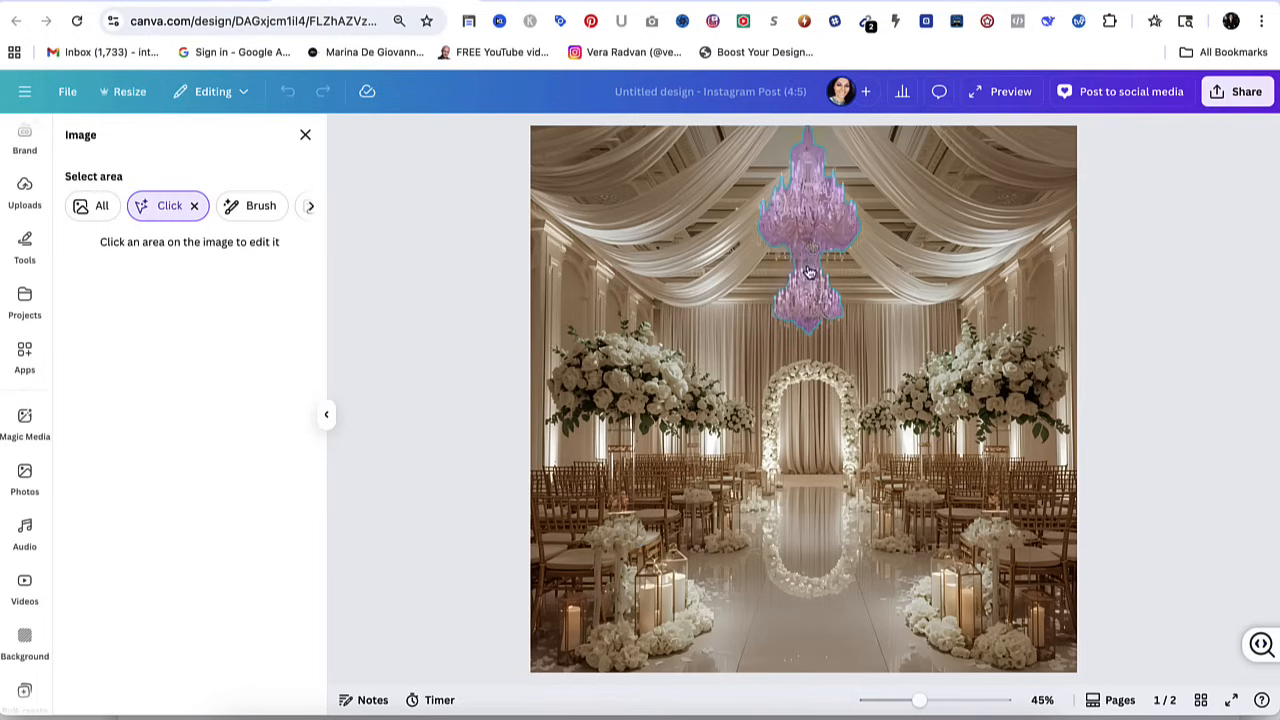
pyautogui.click(628, 377)
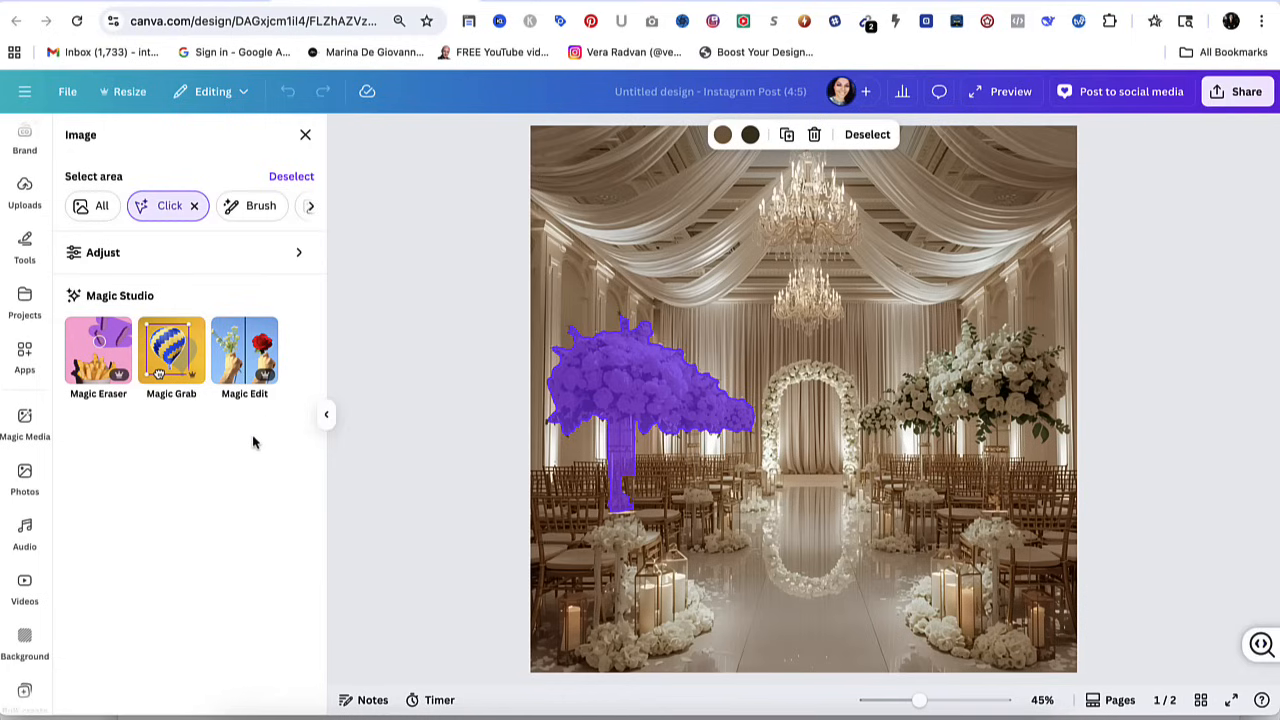
# Examine the white balance, light, color and texture adjustments available for the selected floral arrangement.
pyautogui.click(297, 254)
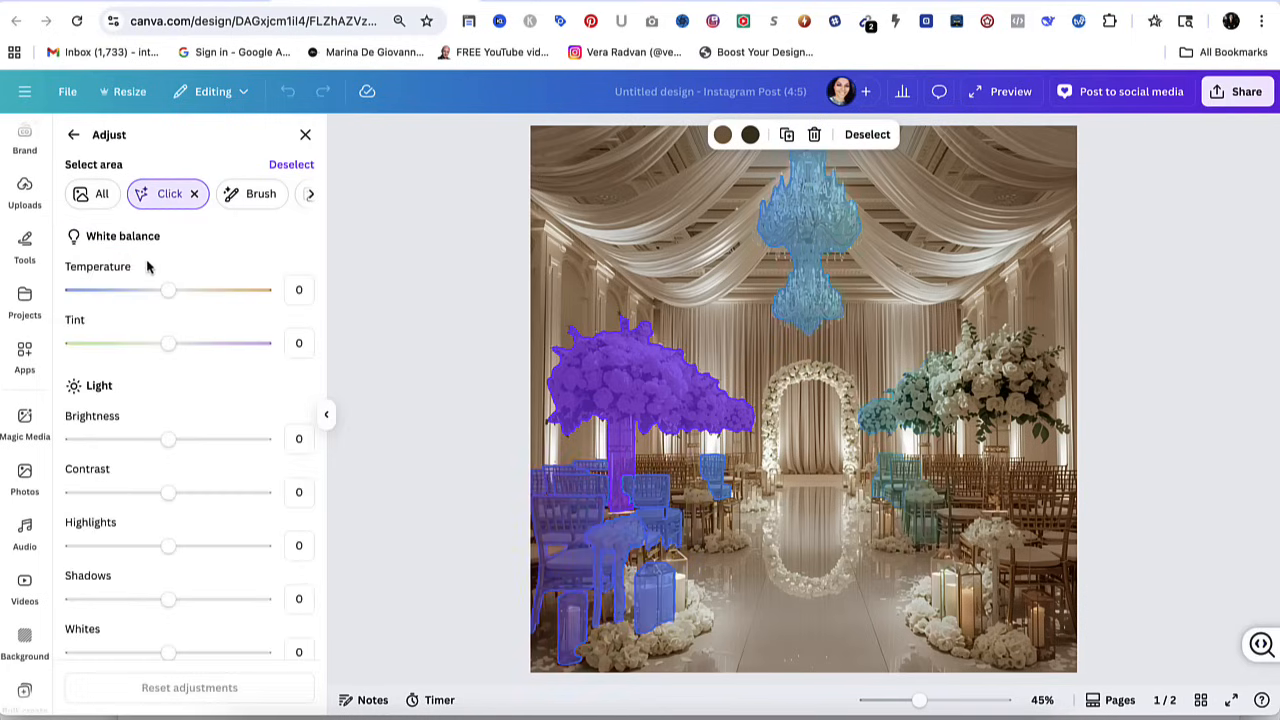
pyautogui.scroll(-1, 174, 371)
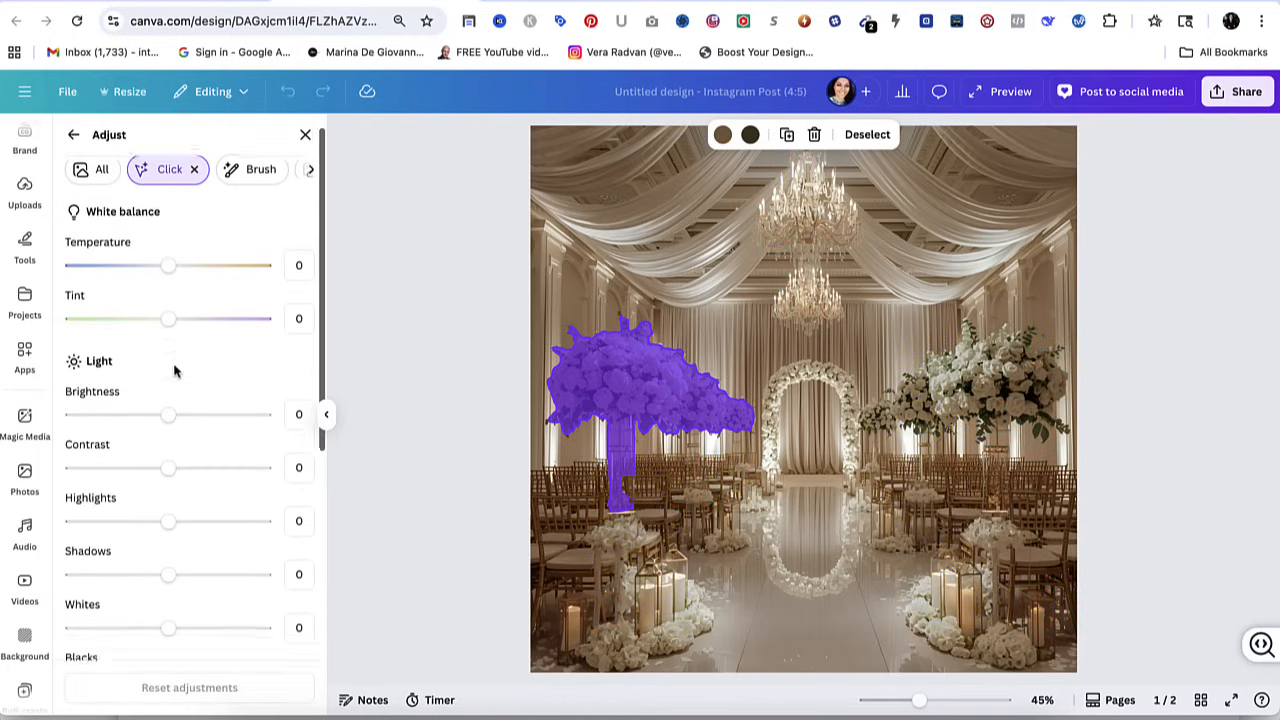
pyautogui.scroll(-4, 166, 409)
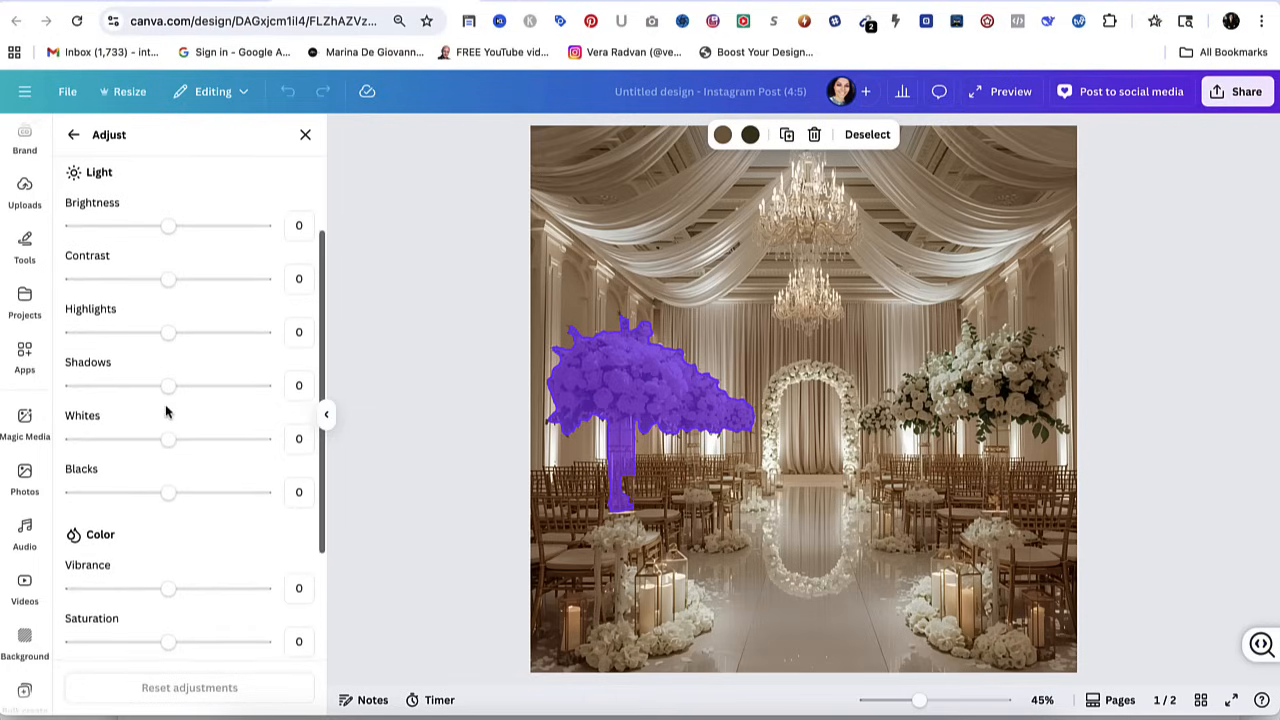
pyautogui.scroll(2, 166, 409)
pyautogui.scroll(-3, 126, 466)
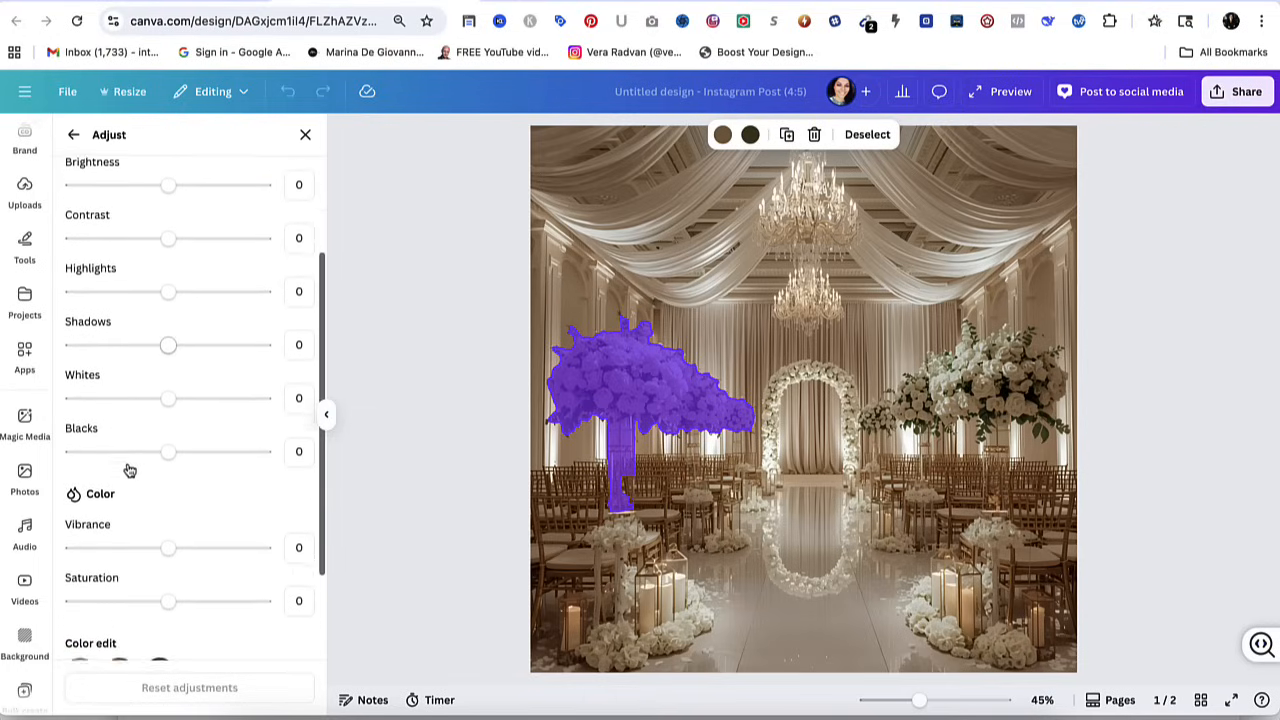
pyautogui.scroll(-5, 129, 470)
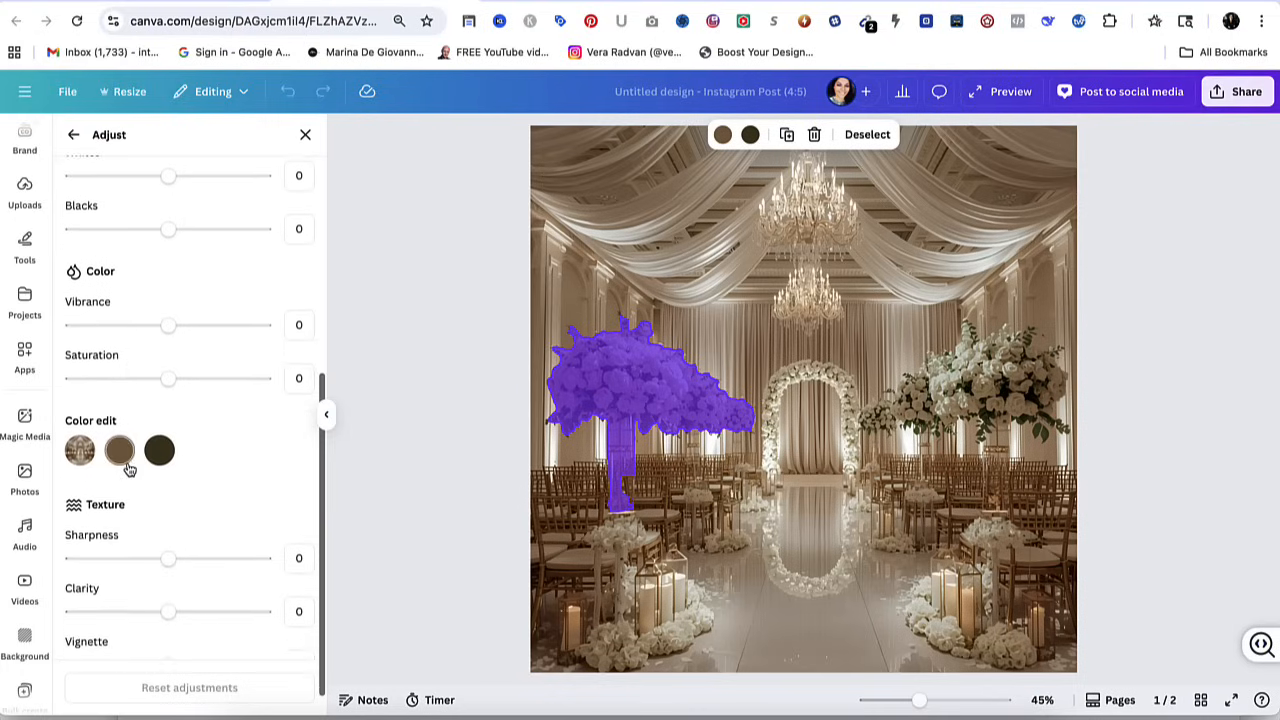
pyautogui.scroll(-1, 129, 470)
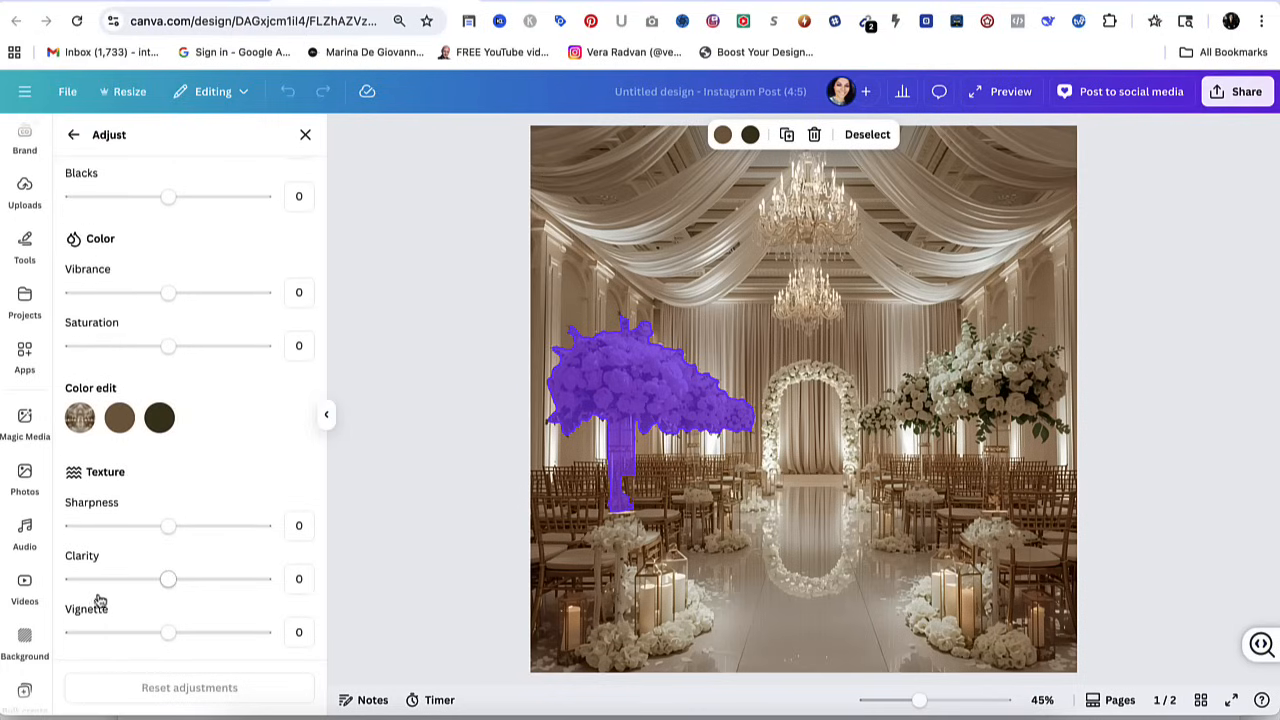
pyautogui.scroll(10, 143, 450)
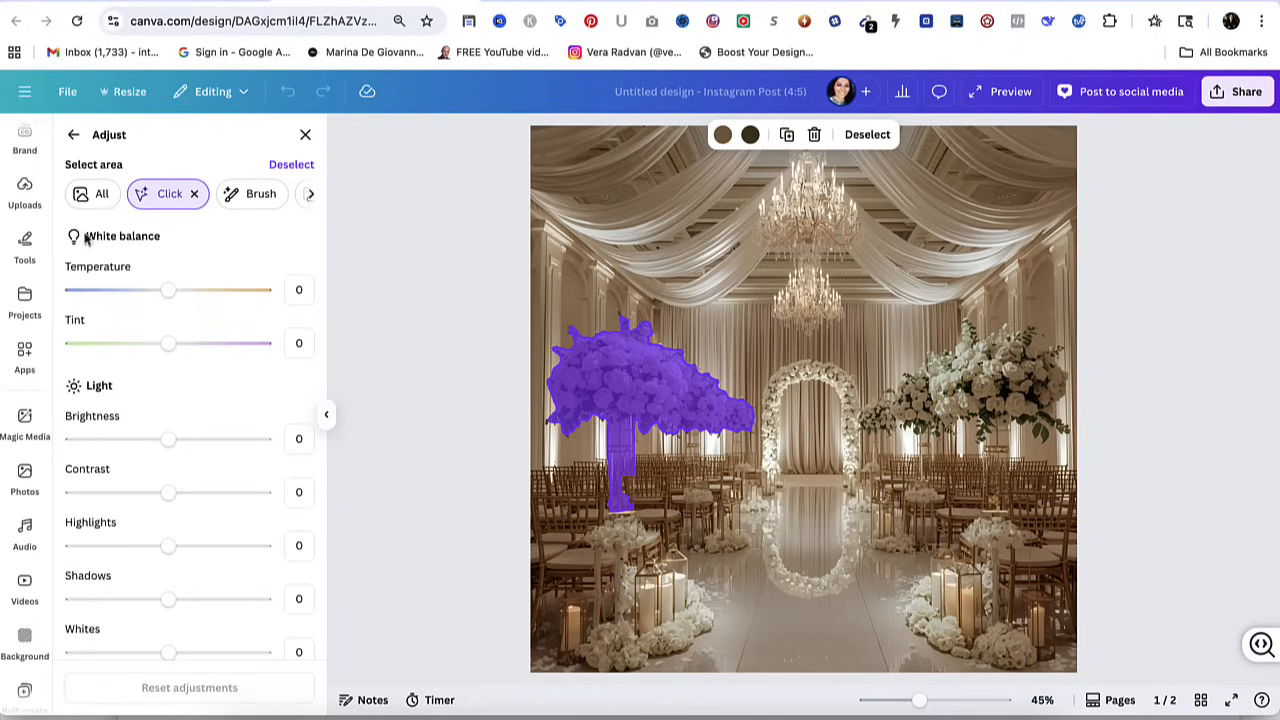
# Switch the area selection to All and examine the adjustments available for the whole venue image.
pyautogui.click(95, 196)
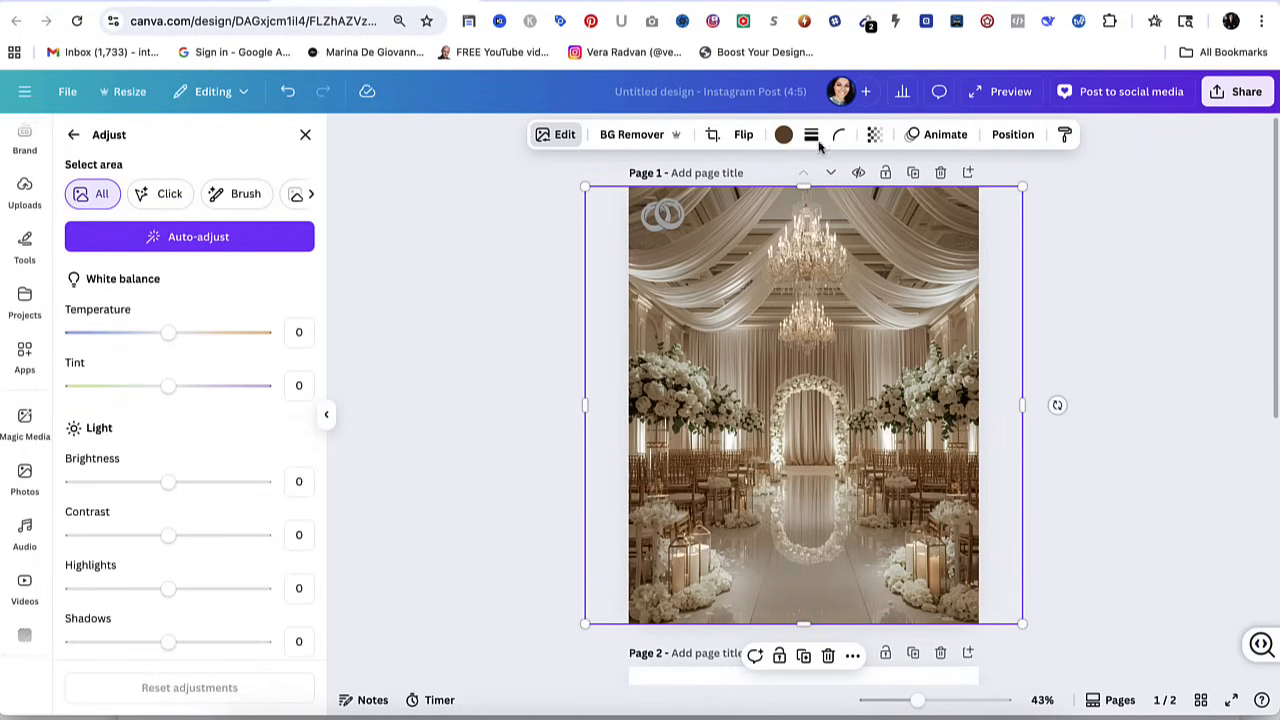
pyautogui.scroll(-3, 240, 431)
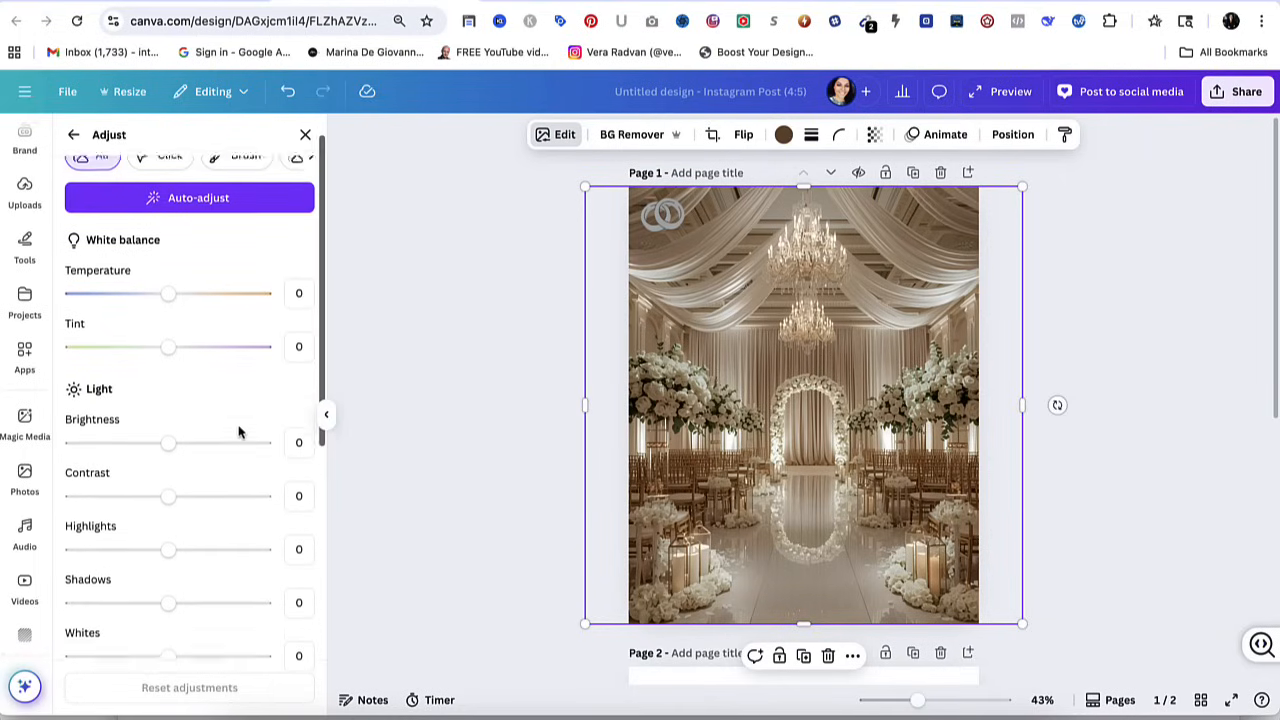
pyautogui.scroll(-3, 240, 430)
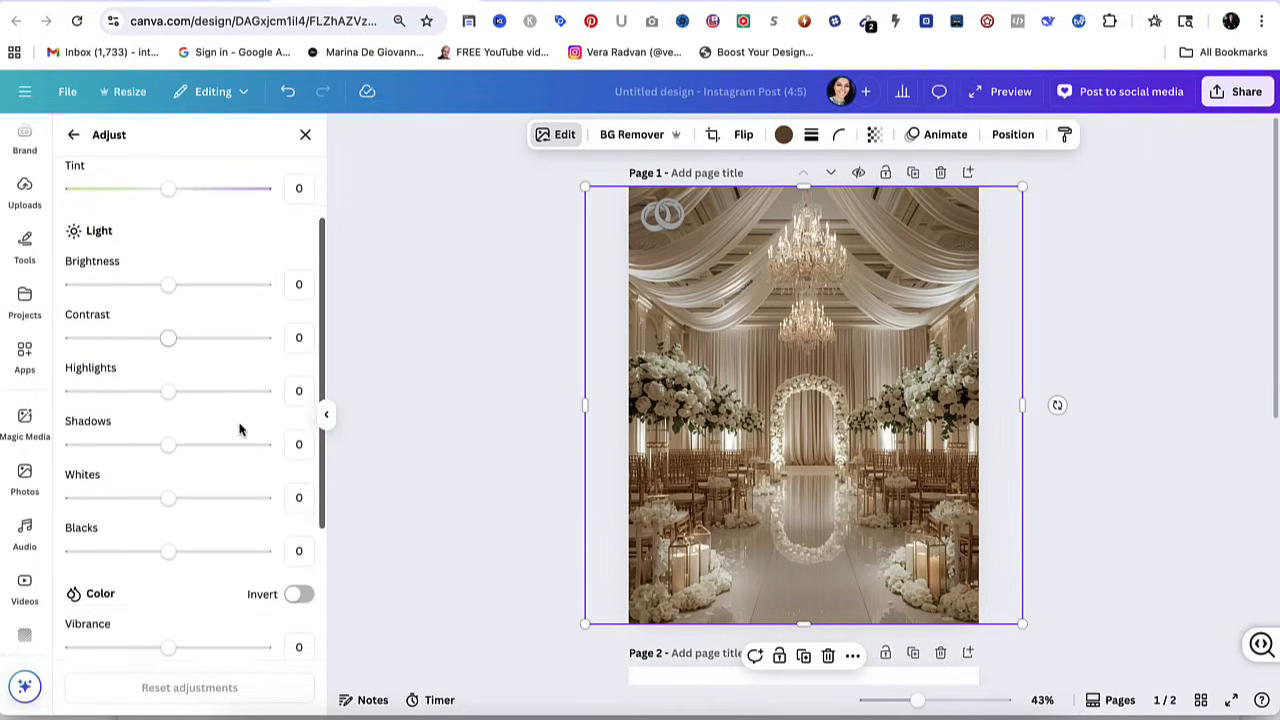
pyautogui.scroll(-2, 240, 430)
pyautogui.scroll(8, 240, 430)
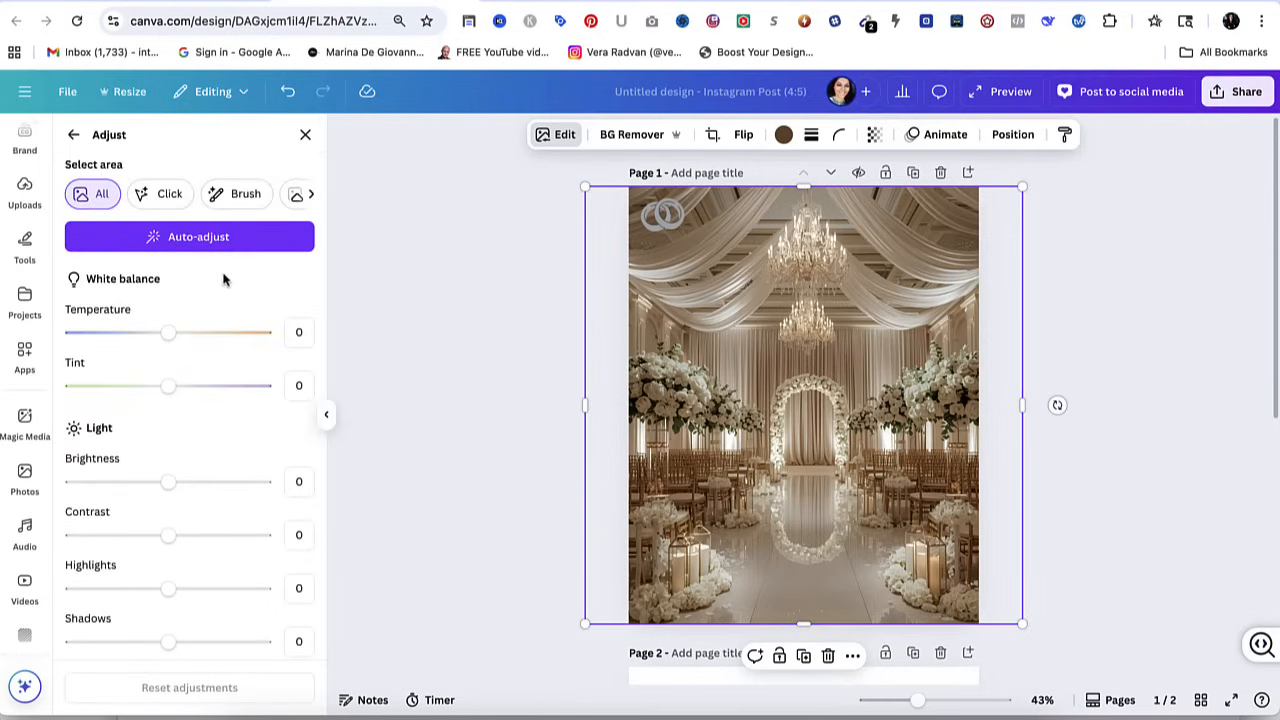
# Select the floral arch at the end of the aisle with the Brush area selection at brush size 14.
pyautogui.click(163, 196)
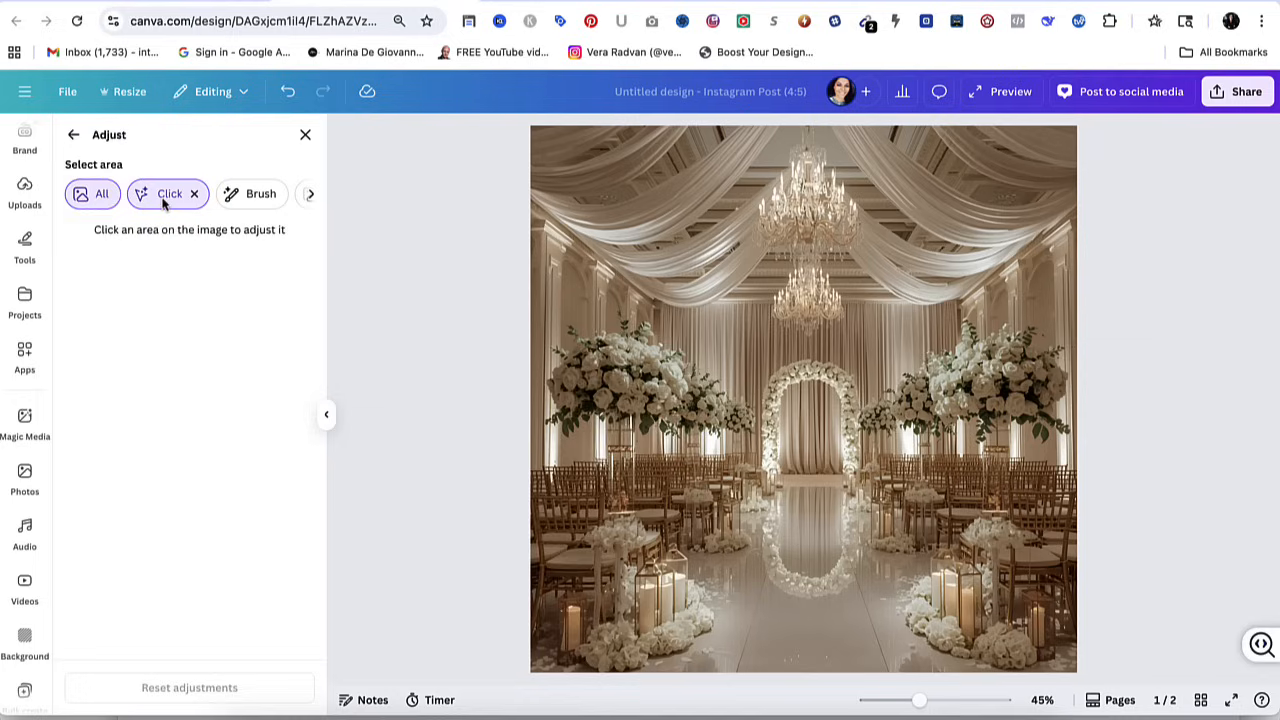
pyautogui.click(240, 202)
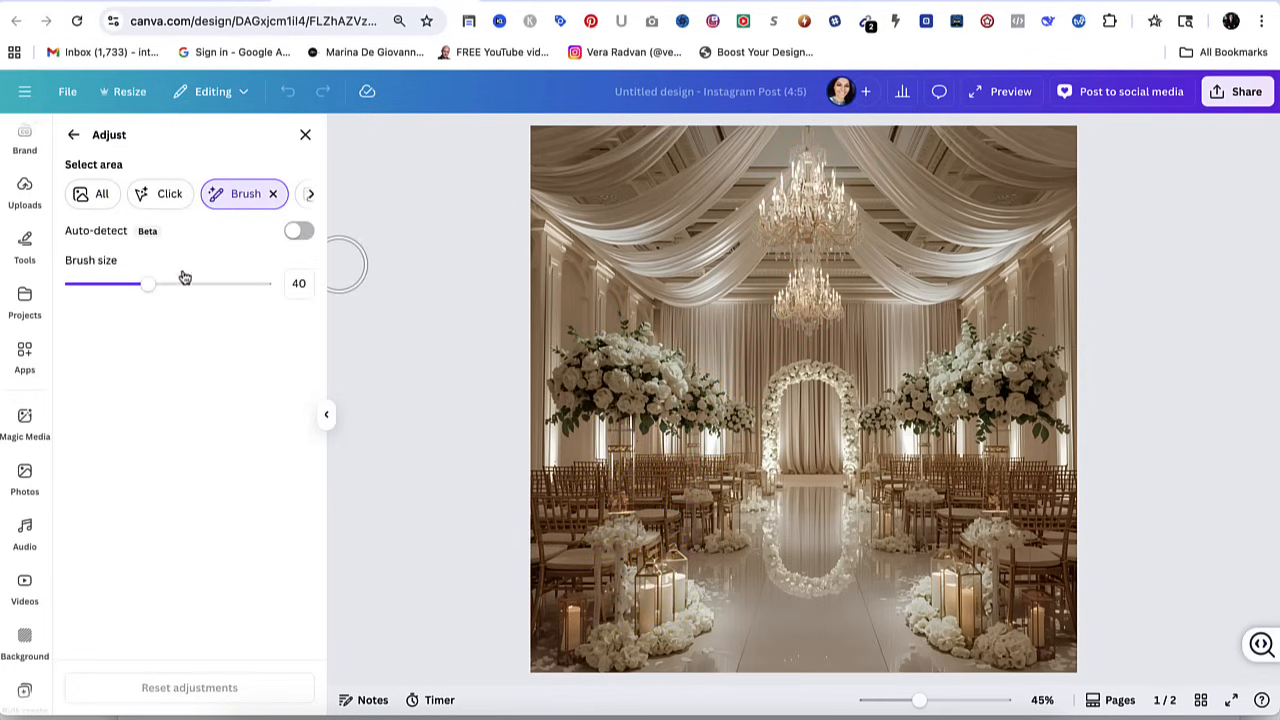
pyautogui.moveTo(149, 283); pyautogui.dragTo(109, 284)
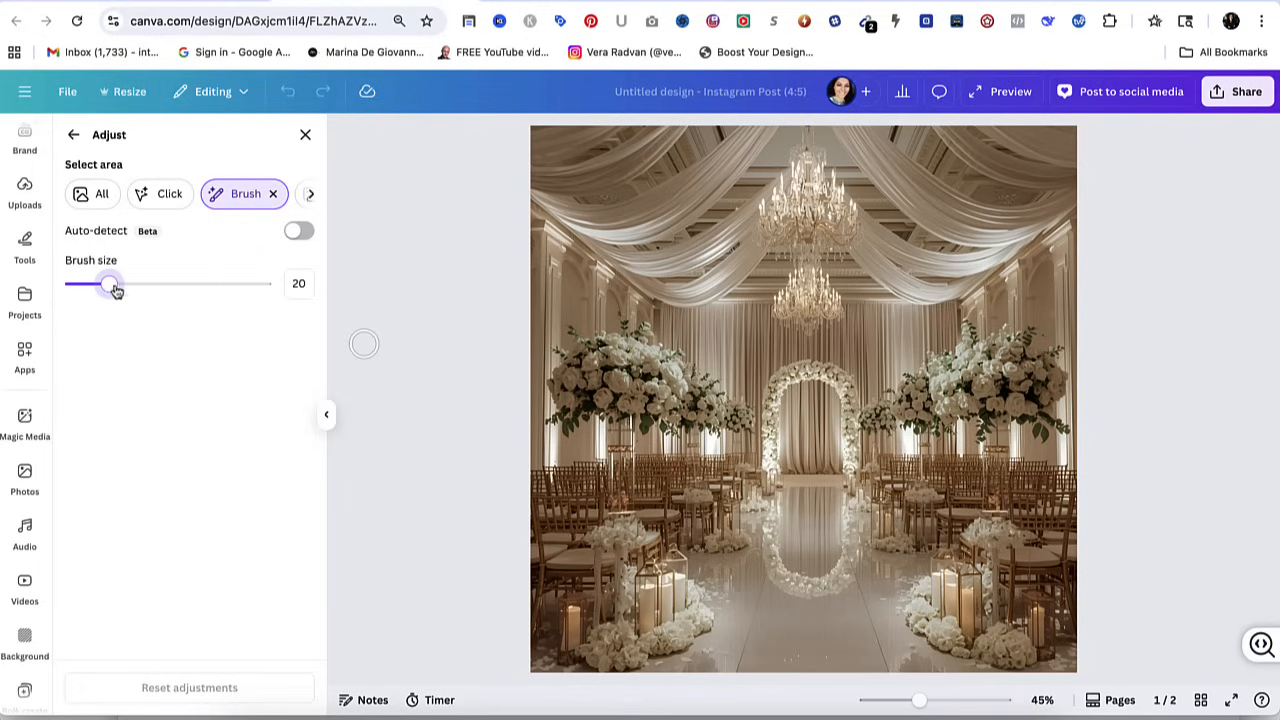
pyautogui.moveTo(112, 288); pyautogui.dragTo(97, 287)
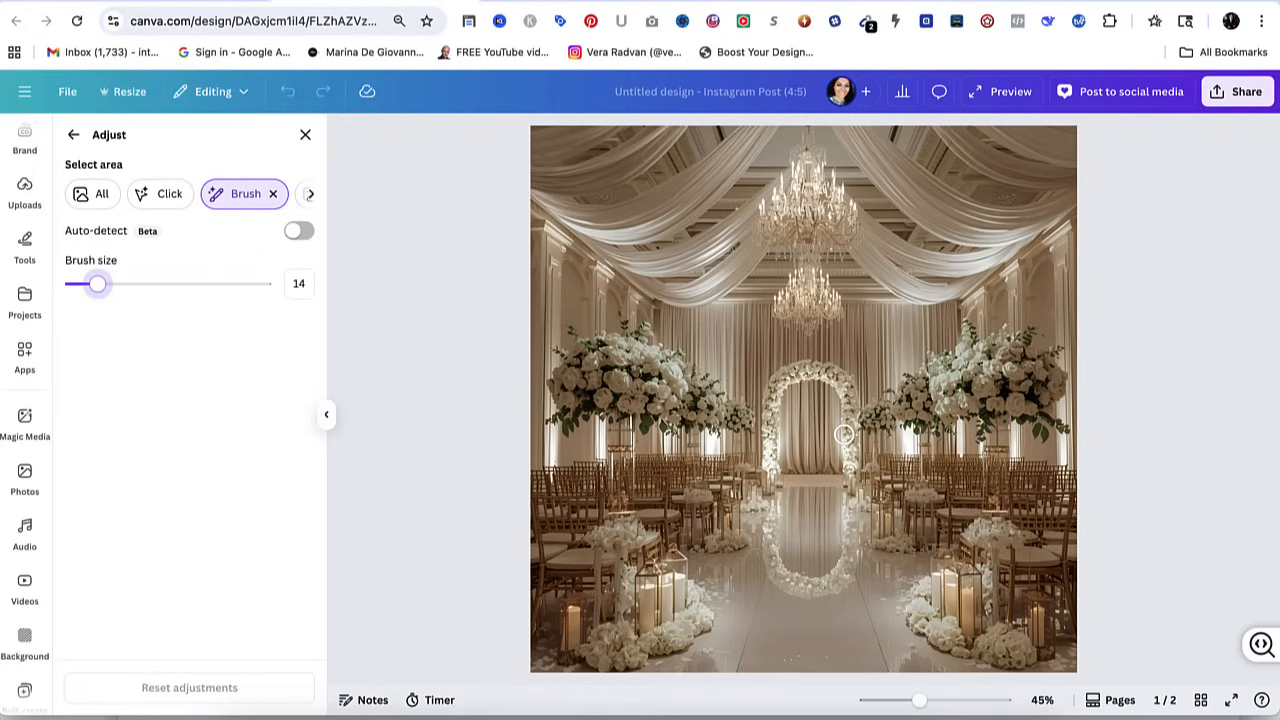
pyautogui.moveTo(767, 462)
pyautogui.mouseDown()
pyautogui.moveTo(774, 386)
pyautogui.moveTo(807, 369)
pyautogui.moveTo(843, 387)
pyautogui.moveTo(849, 462)
pyautogui.mouseUp()
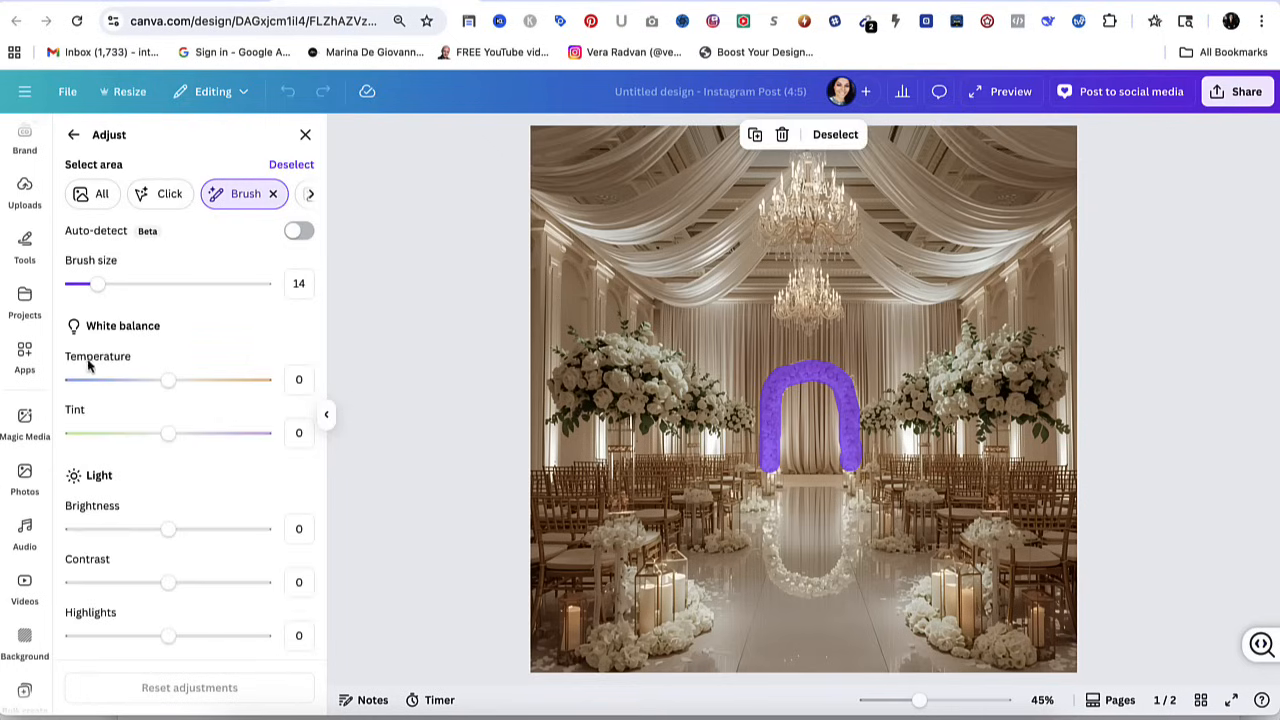
# Examine the adjustments available for the brushed floral arch and clear its selection.
pyautogui.scroll(-3, 112, 472)
pyautogui.scroll(-4, 112, 472)
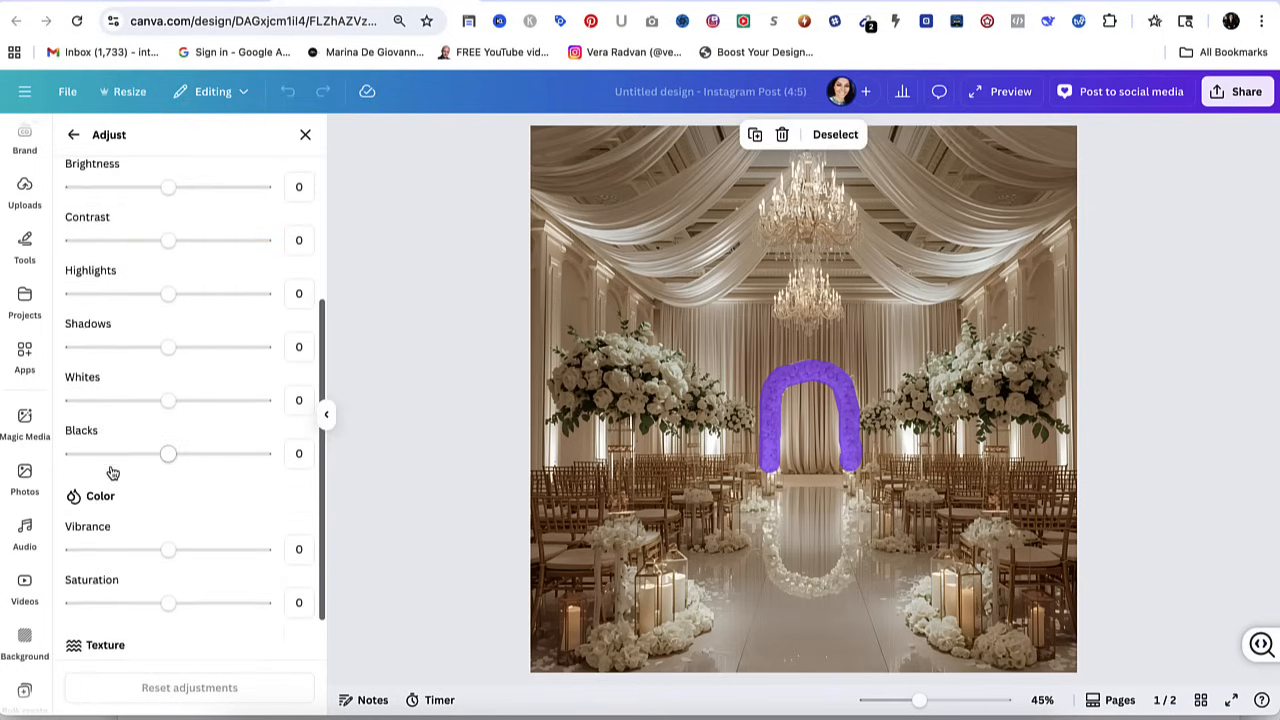
pyautogui.scroll(2, 112, 472)
pyautogui.scroll(3, 112, 472)
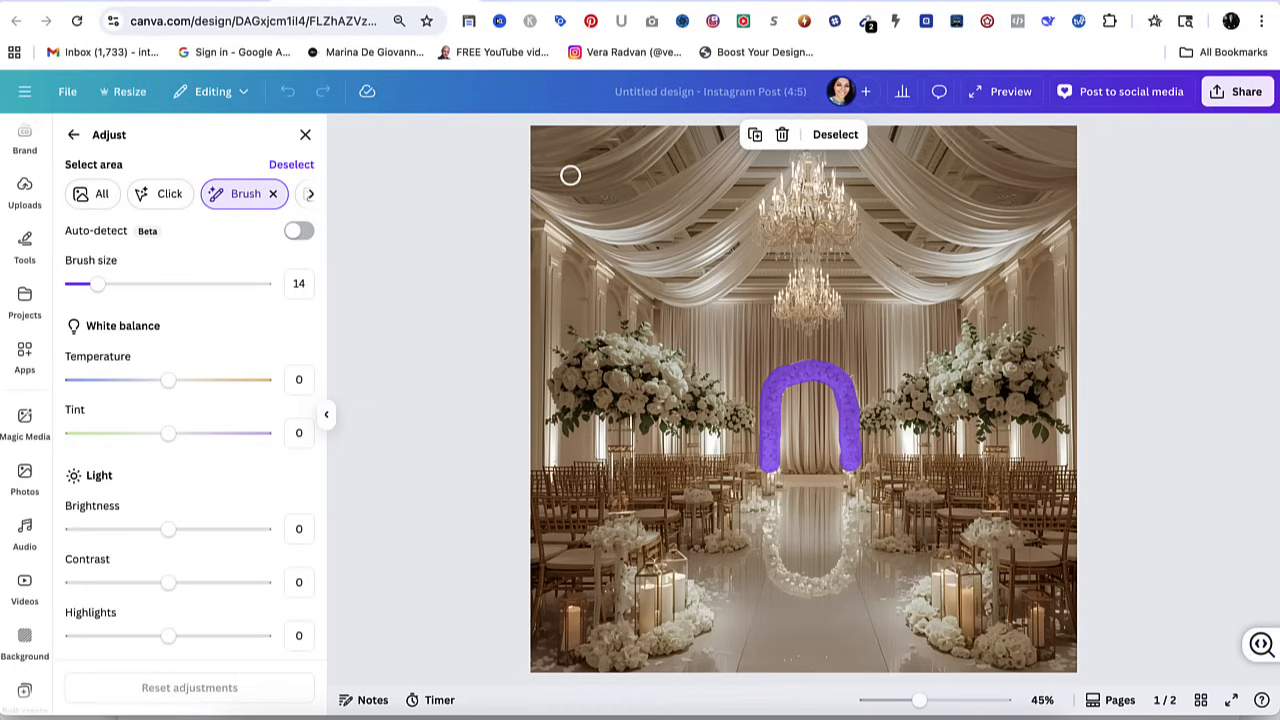
pyautogui.click(291, 164)
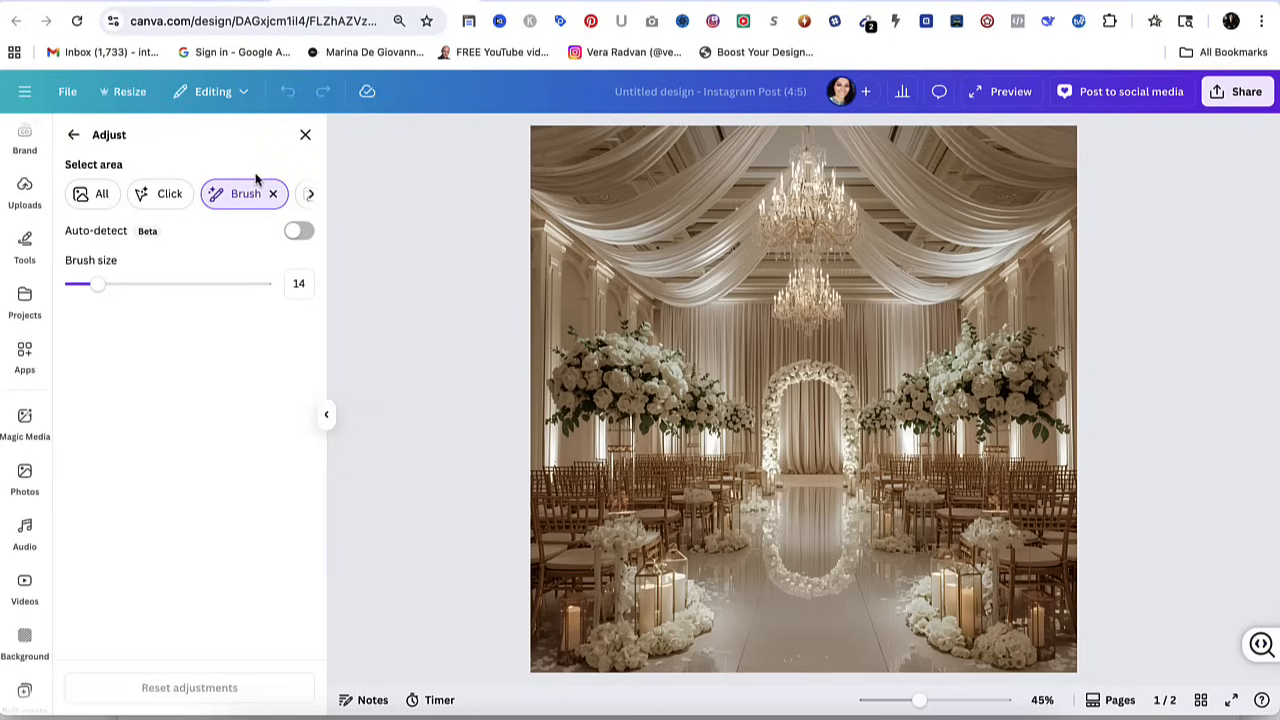
# Compare the Foreground and Background area selections on the venue image, ending with Foreground.
pyautogui.click(309, 194)
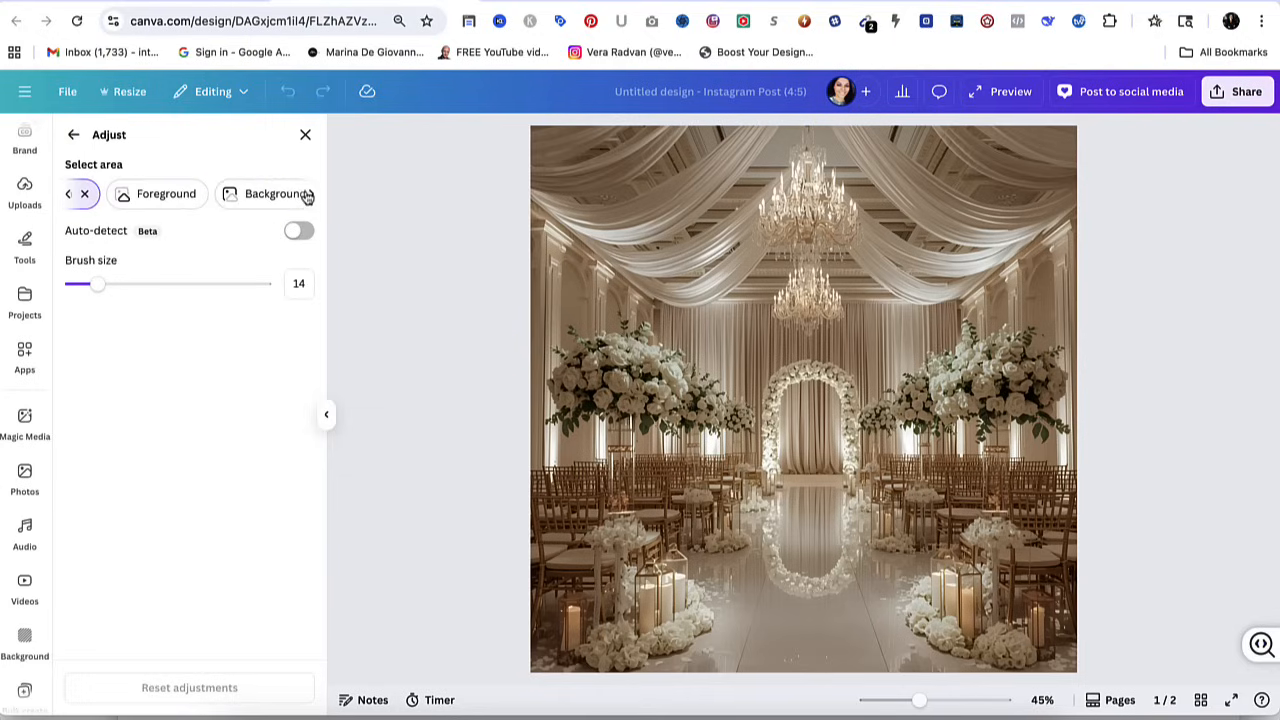
pyautogui.click(156, 203)
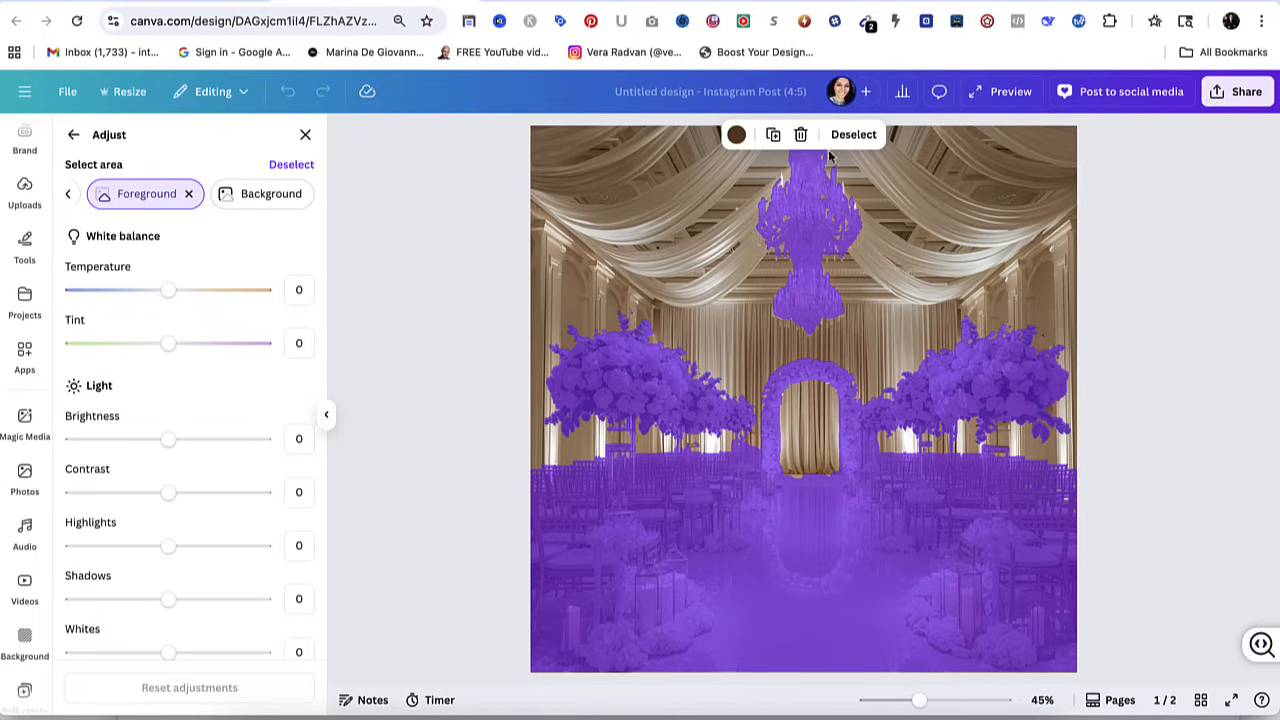
pyautogui.click(249, 198)
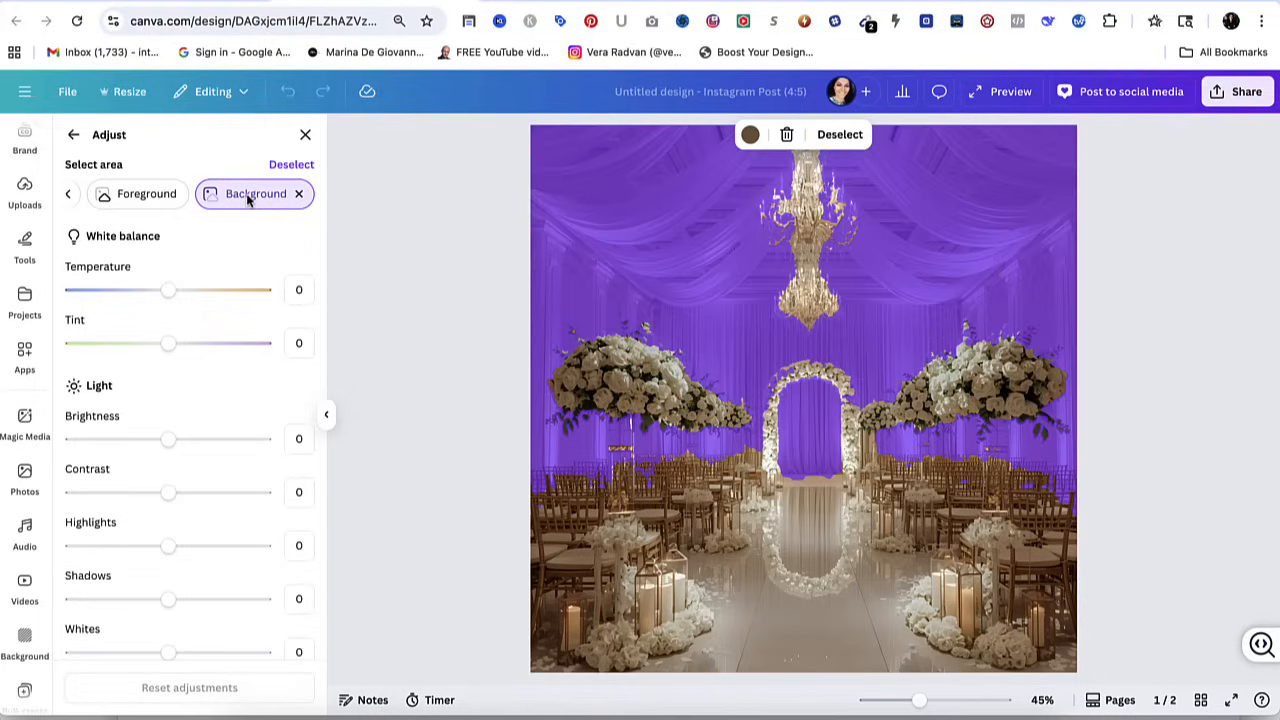
pyautogui.click(143, 200)
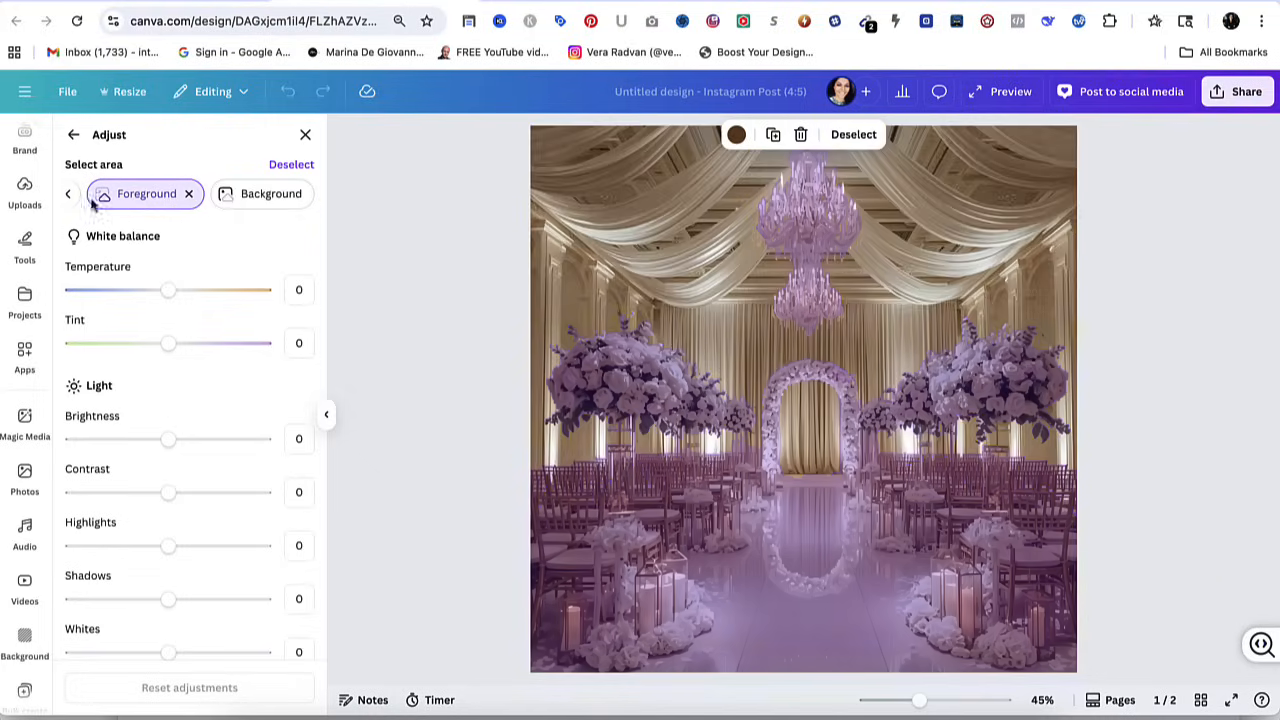
# Review the Click, Brush and Foreground area selection modes on the venue image once more.
pyautogui.click(69, 199)
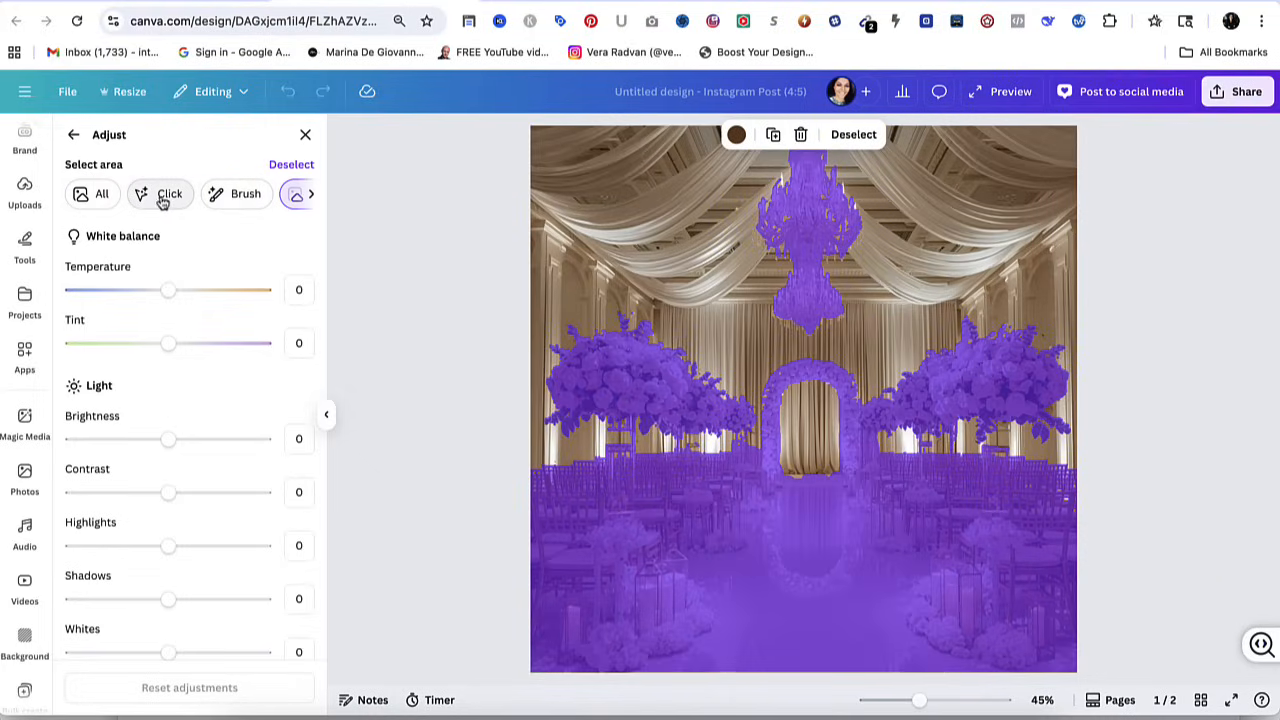
pyautogui.click(166, 200)
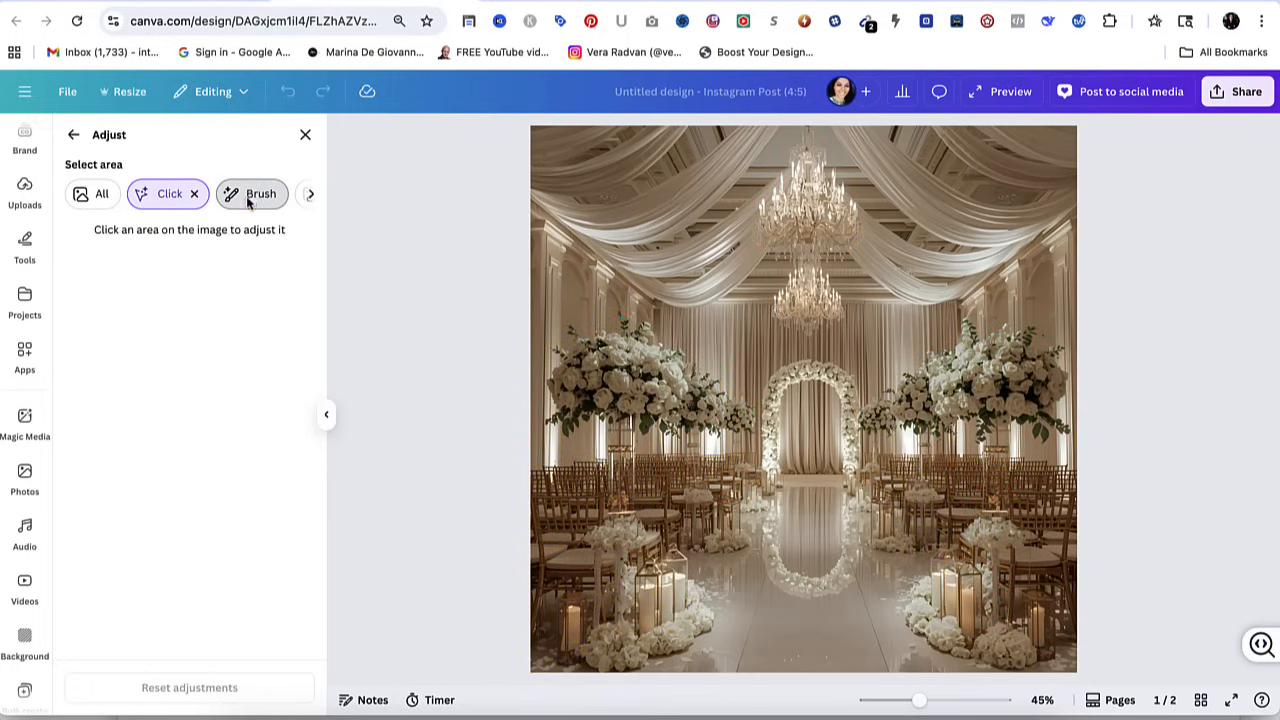
pyautogui.click(249, 200)
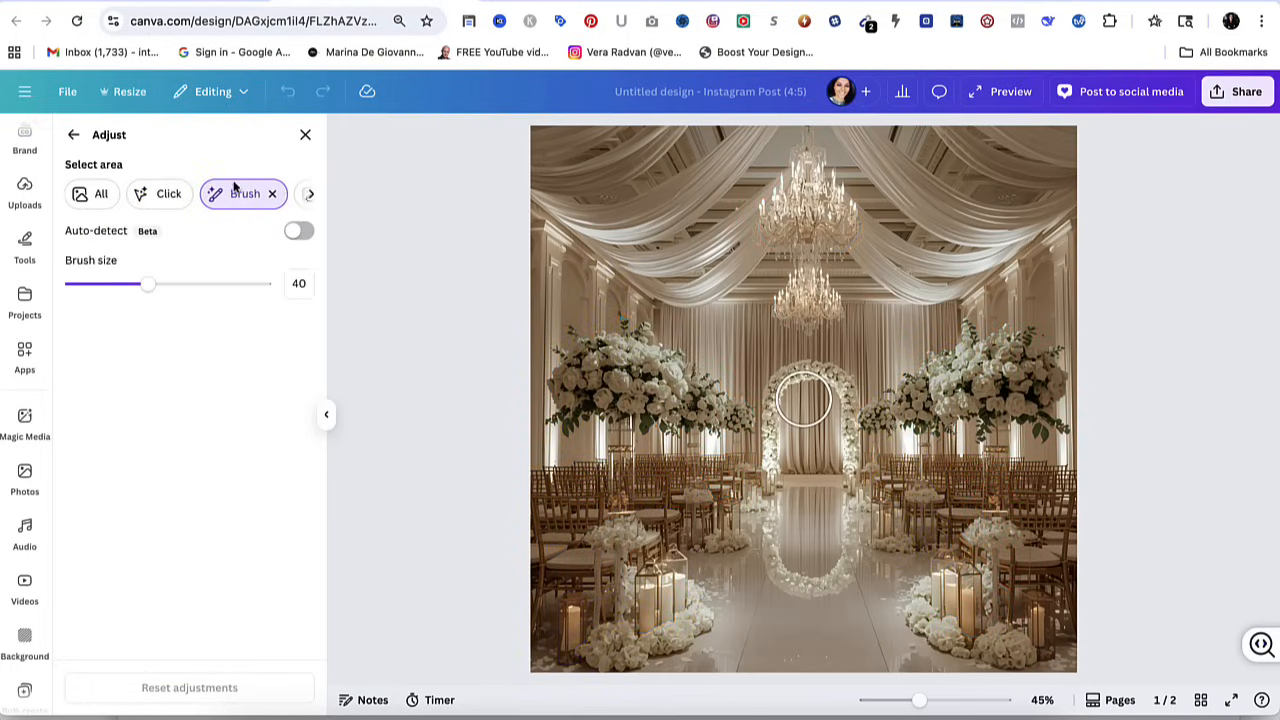
pyautogui.hscroll(2, 240, 192)
pyautogui.click(232, 194)
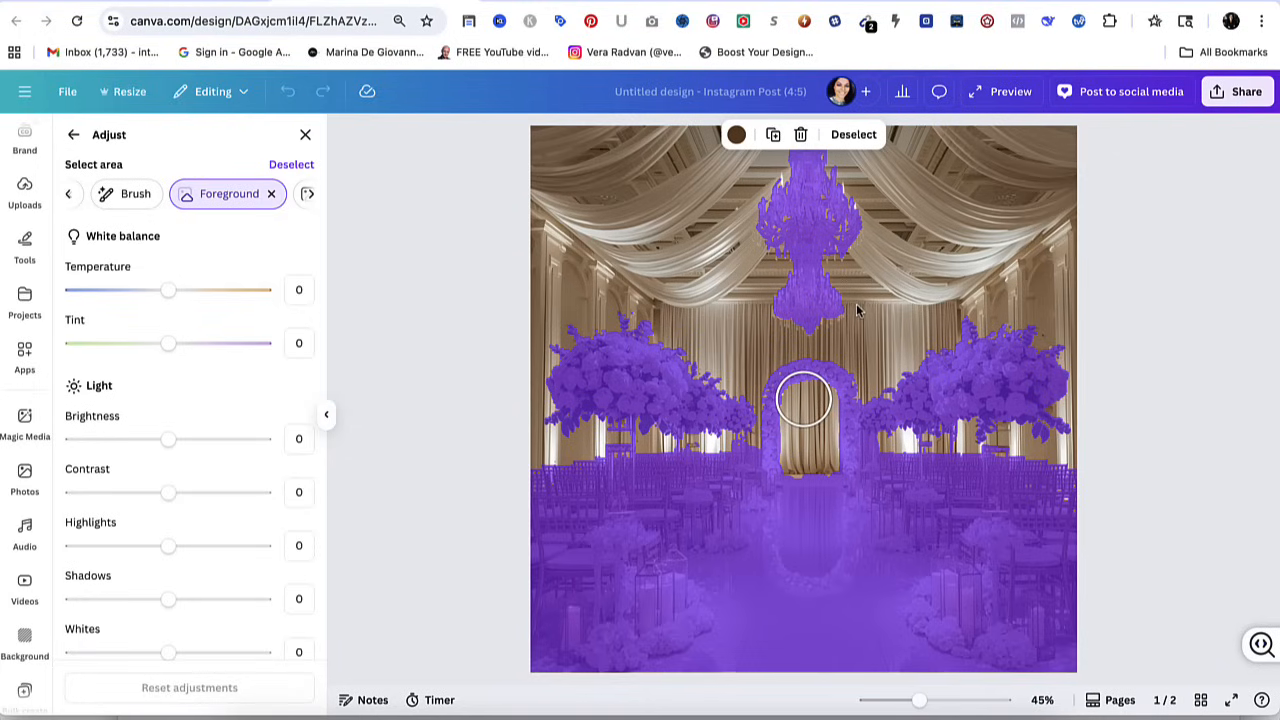
pyautogui.click(68, 194)
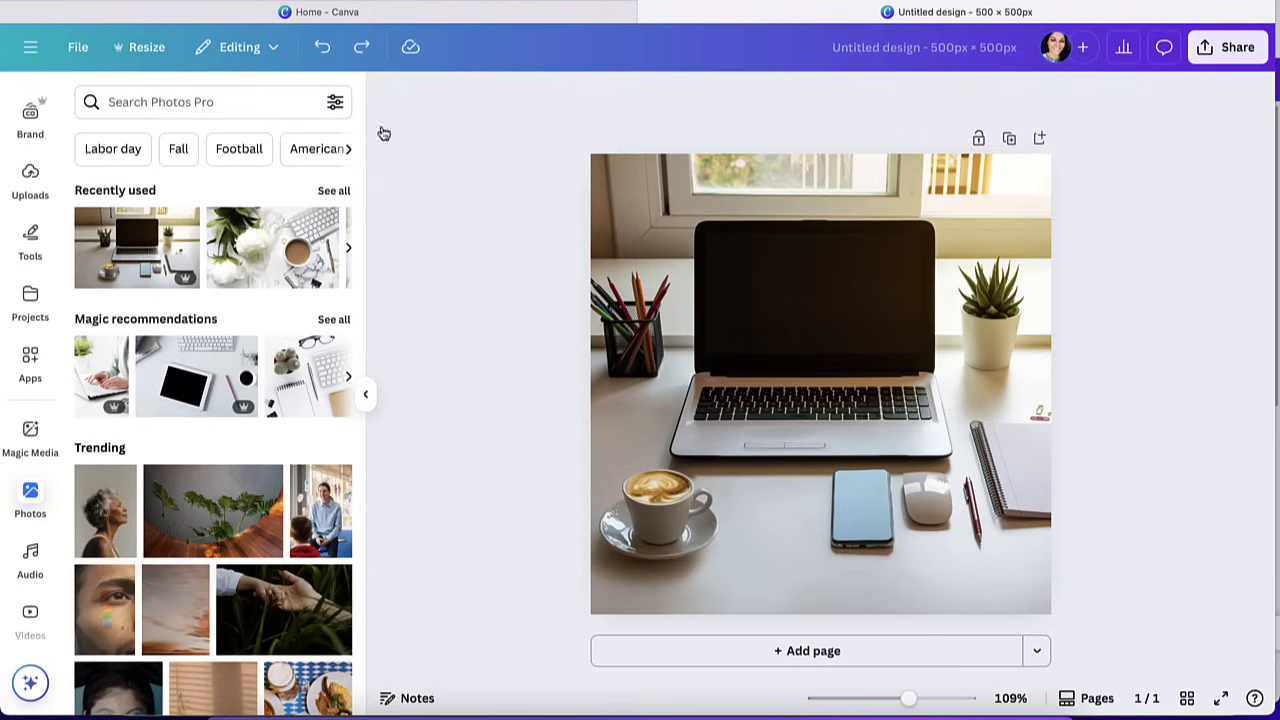
# Open the laptop desk photo in the 500 × 500 px design for editing and look through its Magic Studio tools.
pyautogui.click(678, 208)
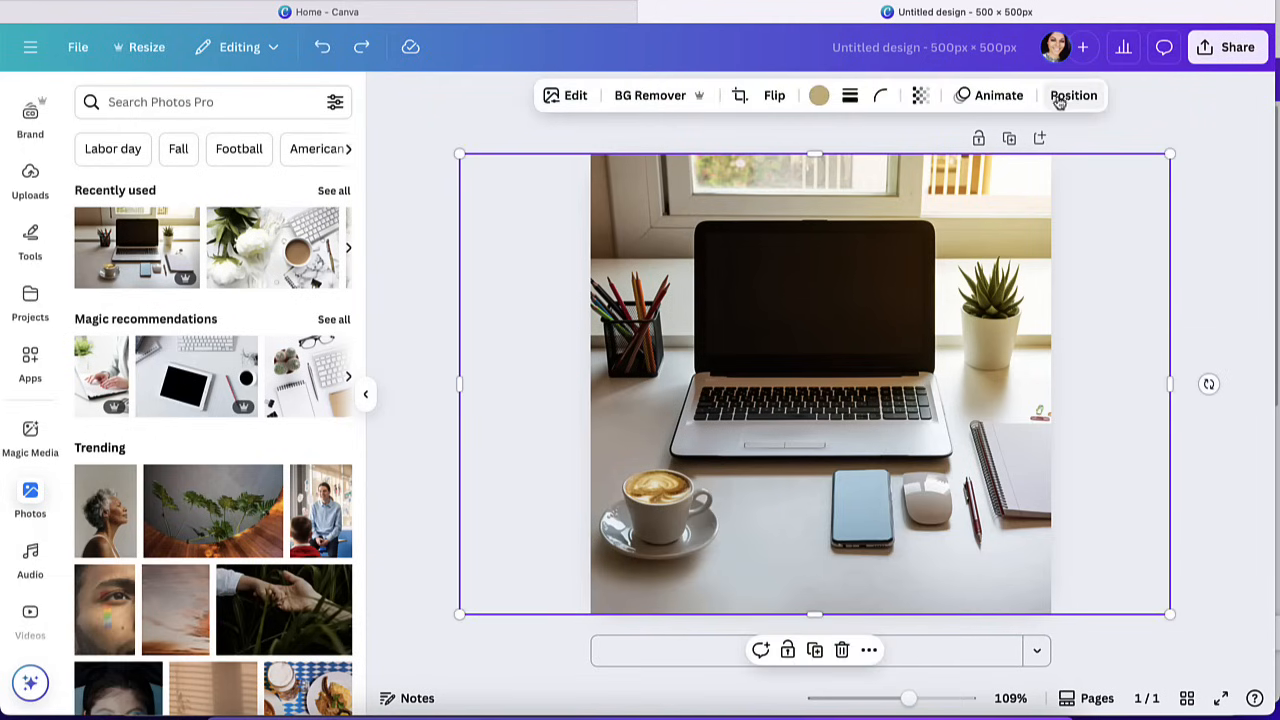
pyautogui.click(573, 98)
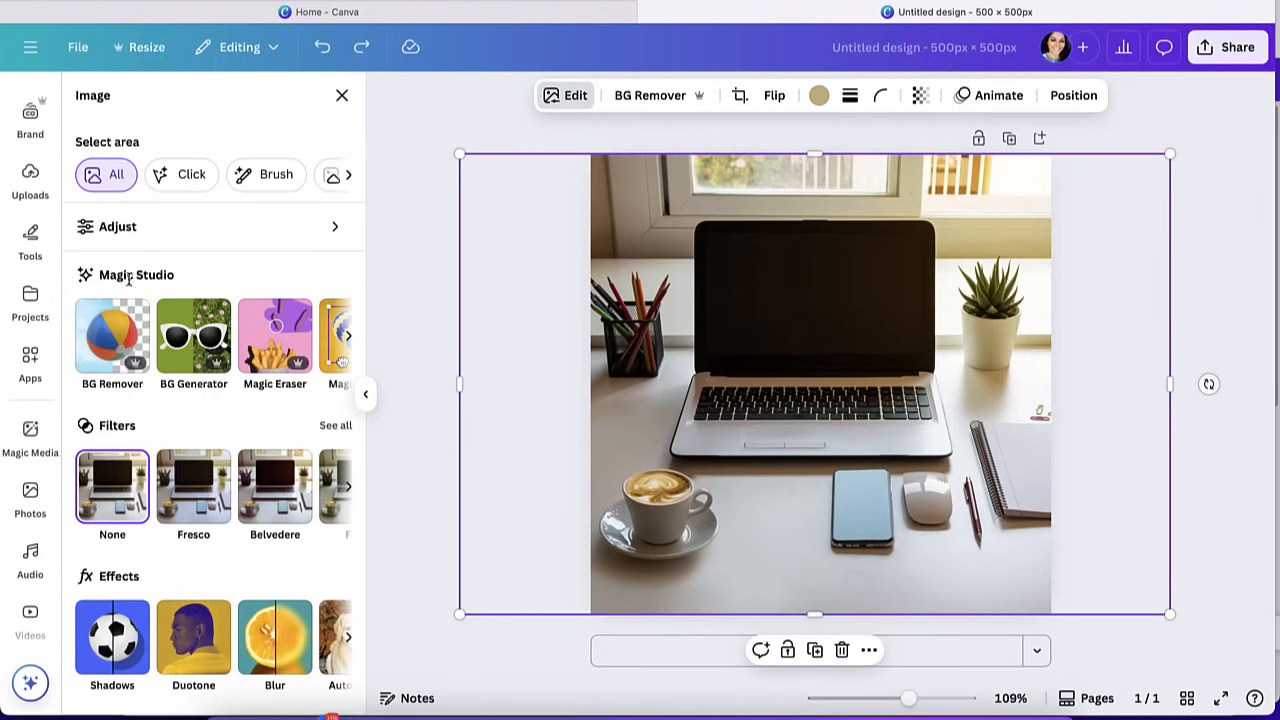
pyautogui.click(348, 335)
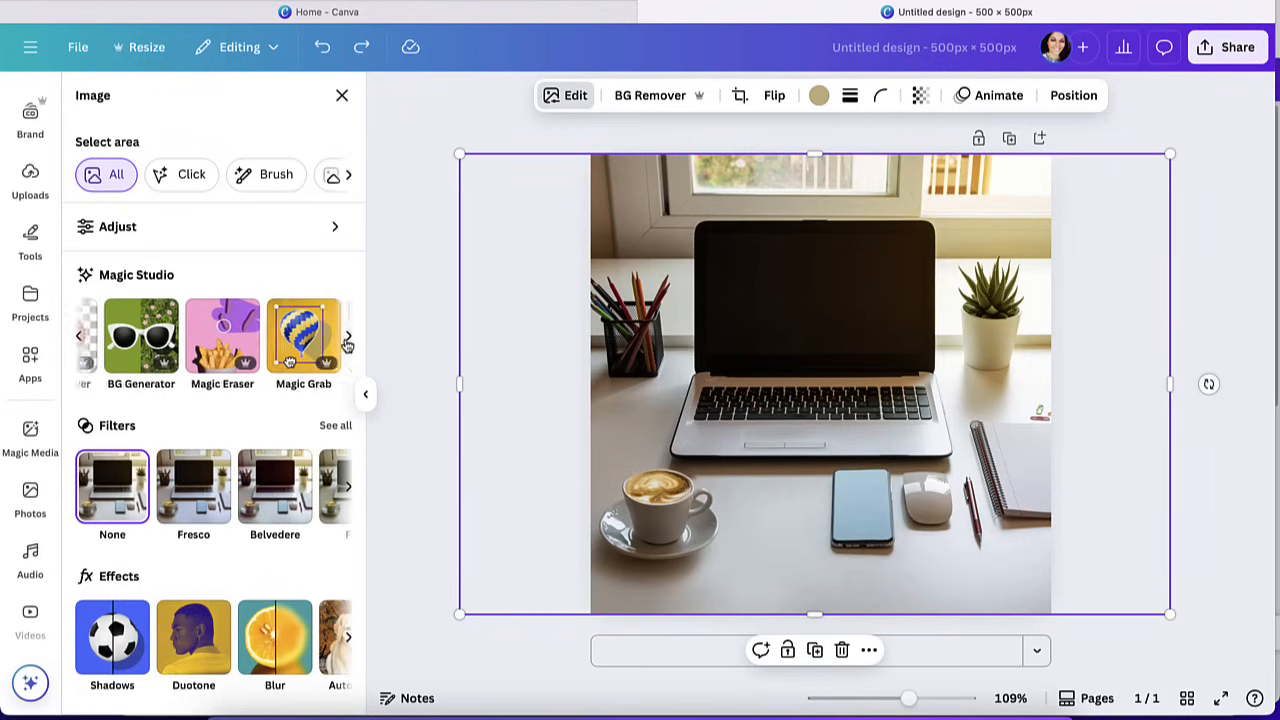
pyautogui.click(79, 337)
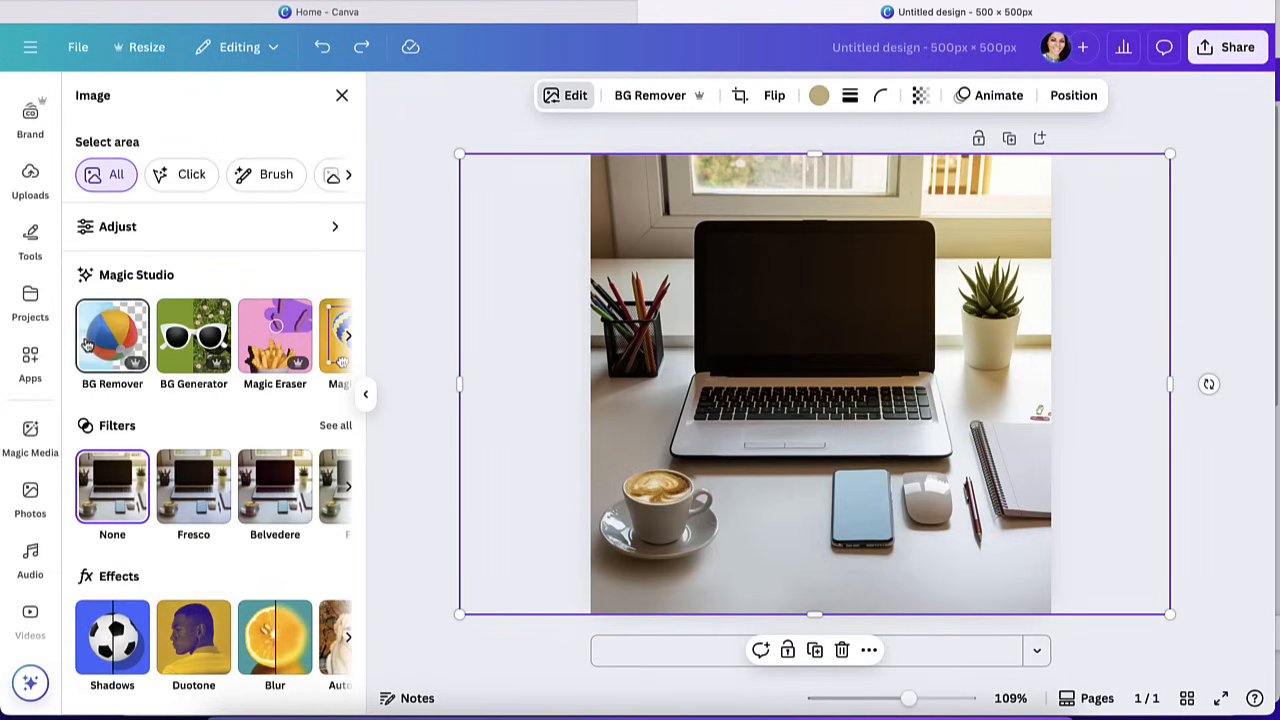
# Remove the laptop desk photo's background with BG Remover and undo the removal.
pyautogui.click(106, 335)
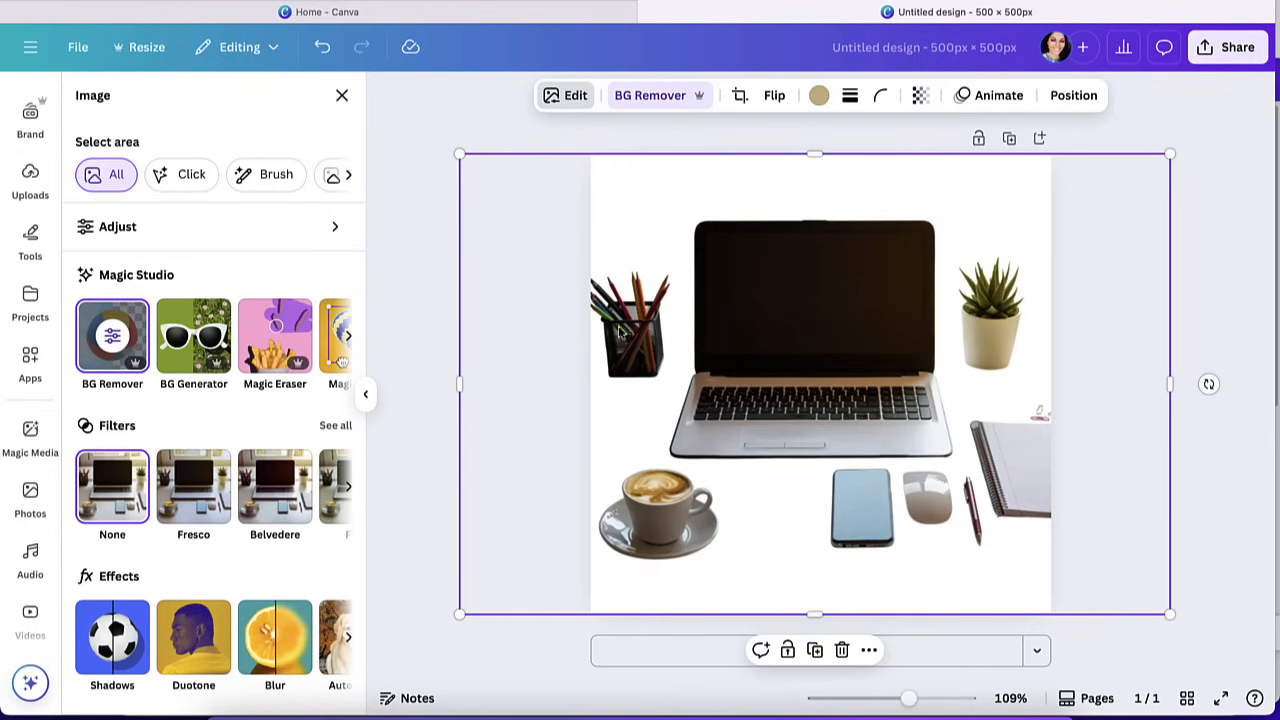
pyautogui.click(323, 51)
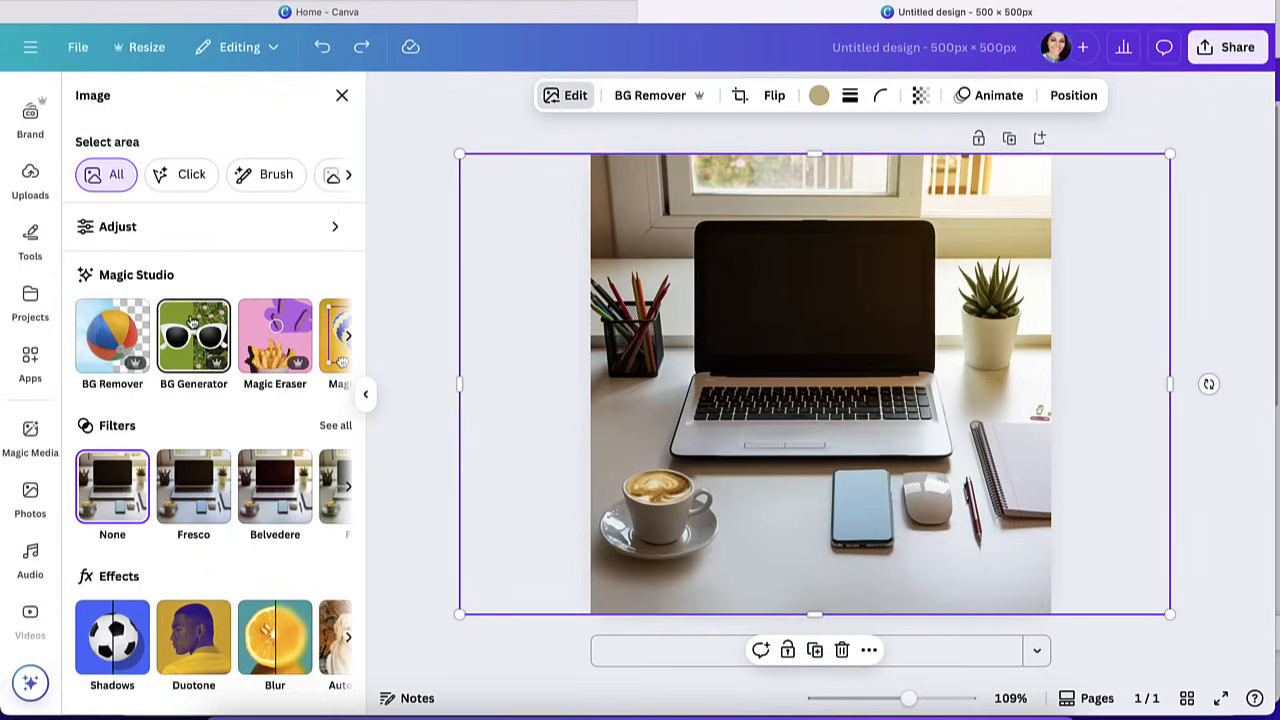
# Generate new backgrounds for the laptop desk photo with the Background Generator, using the prompt "wood desk".
pyautogui.click(193, 320)
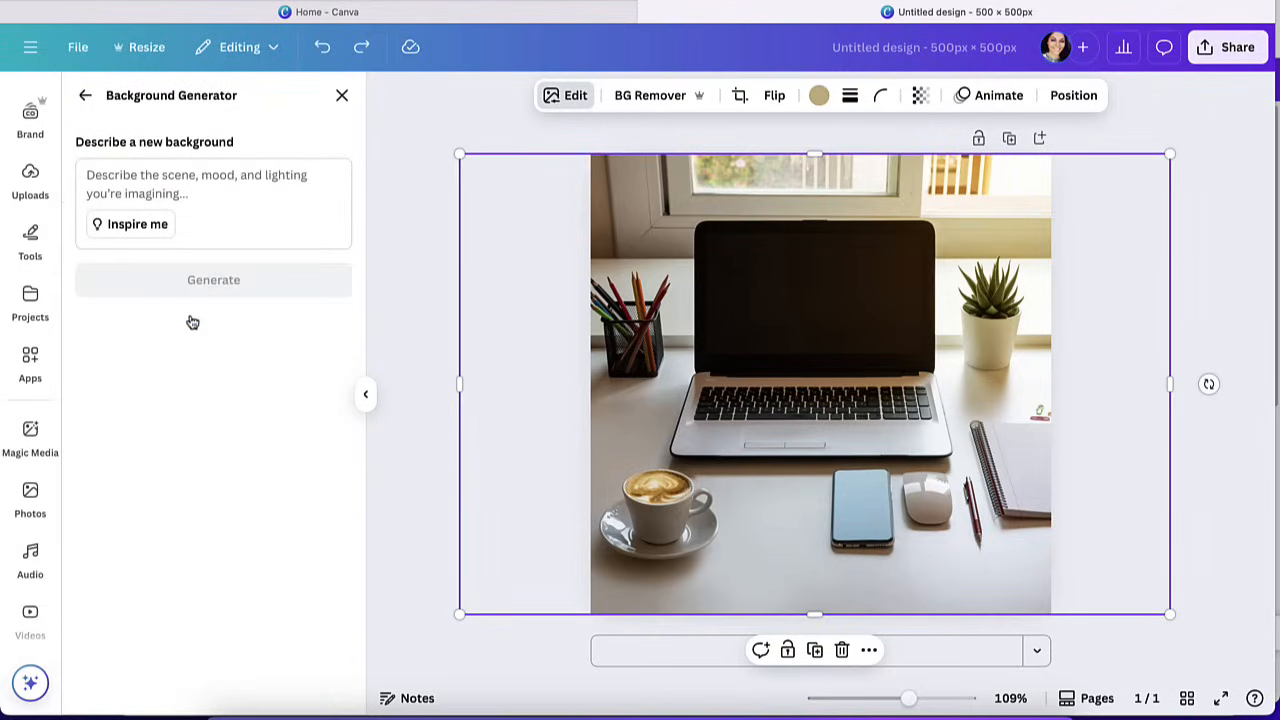
pyautogui.click(205, 178)
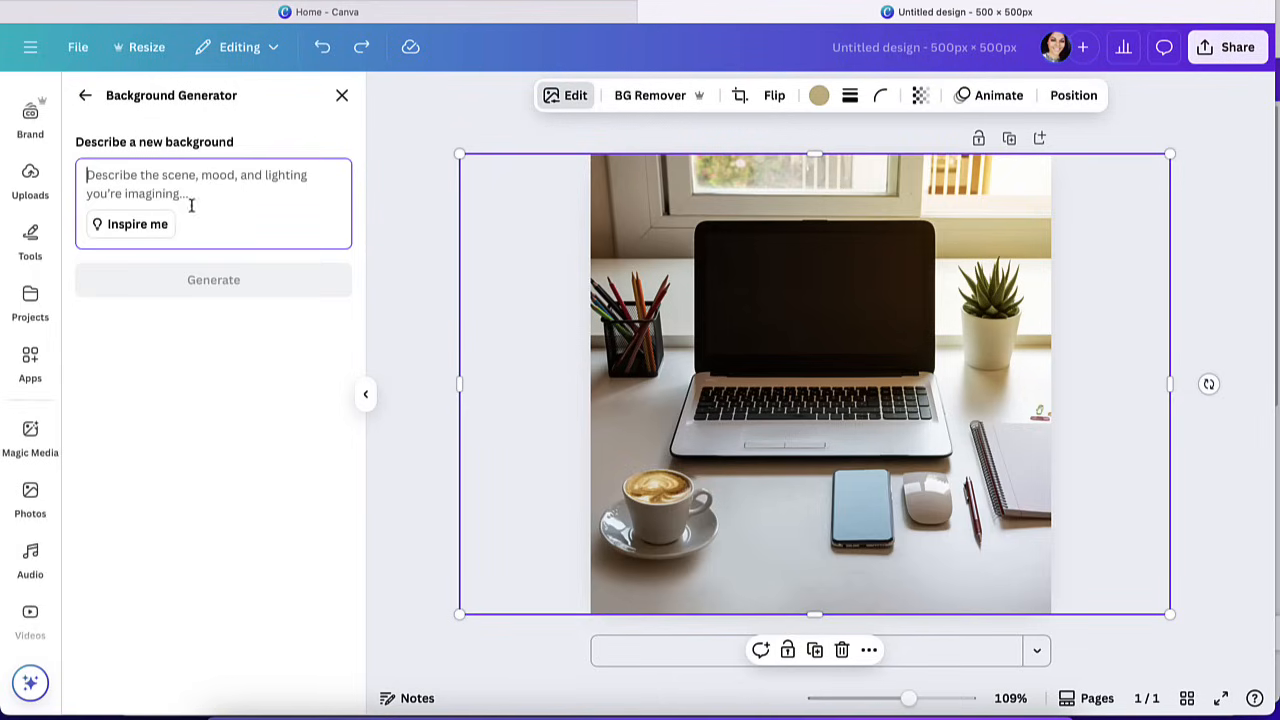
pyautogui.write('wood desk')
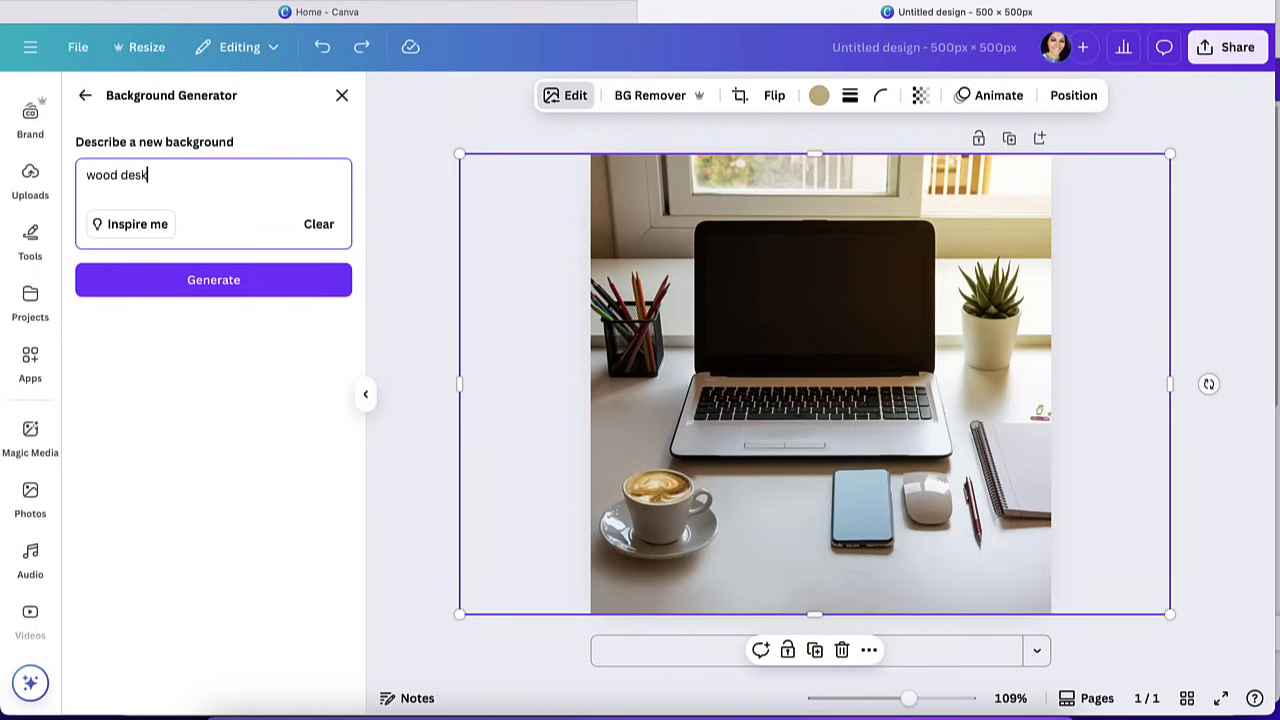
pyautogui.click(236, 287)
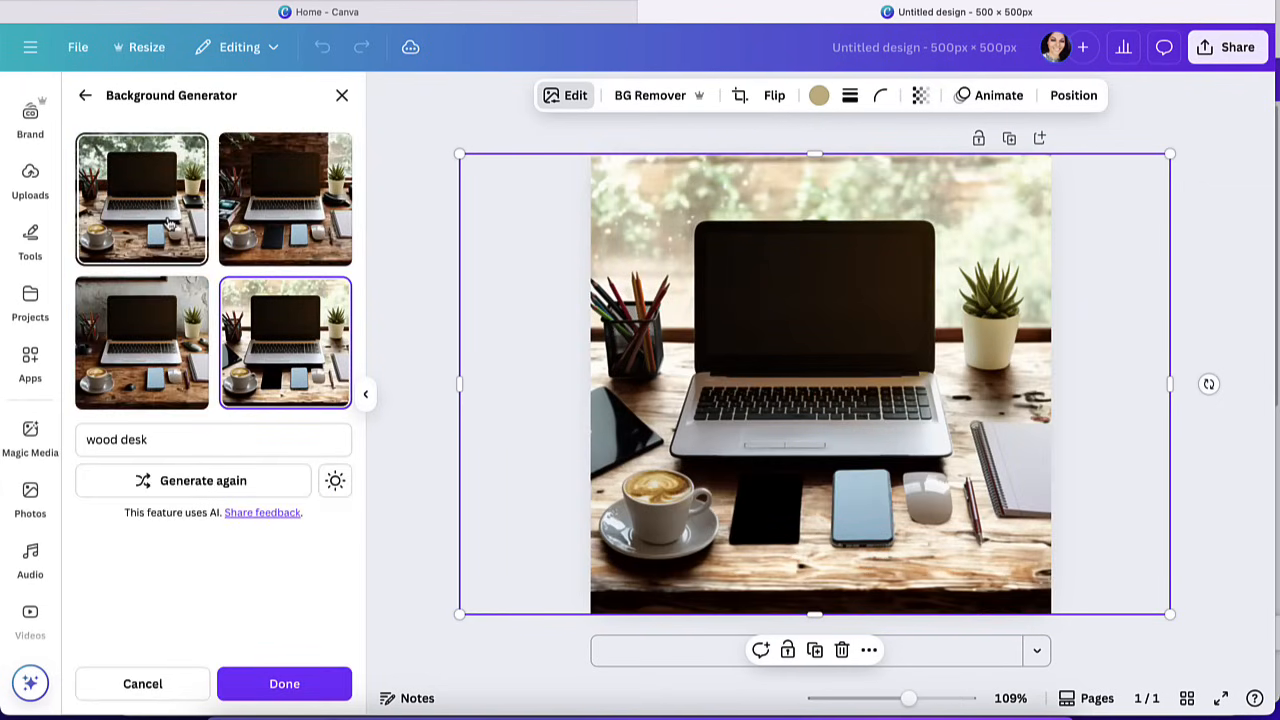
# Compare the generated wood desk backgrounds and apply the light wood version with bright, blurred greenery behind the laptop.
pyautogui.click(250, 210)
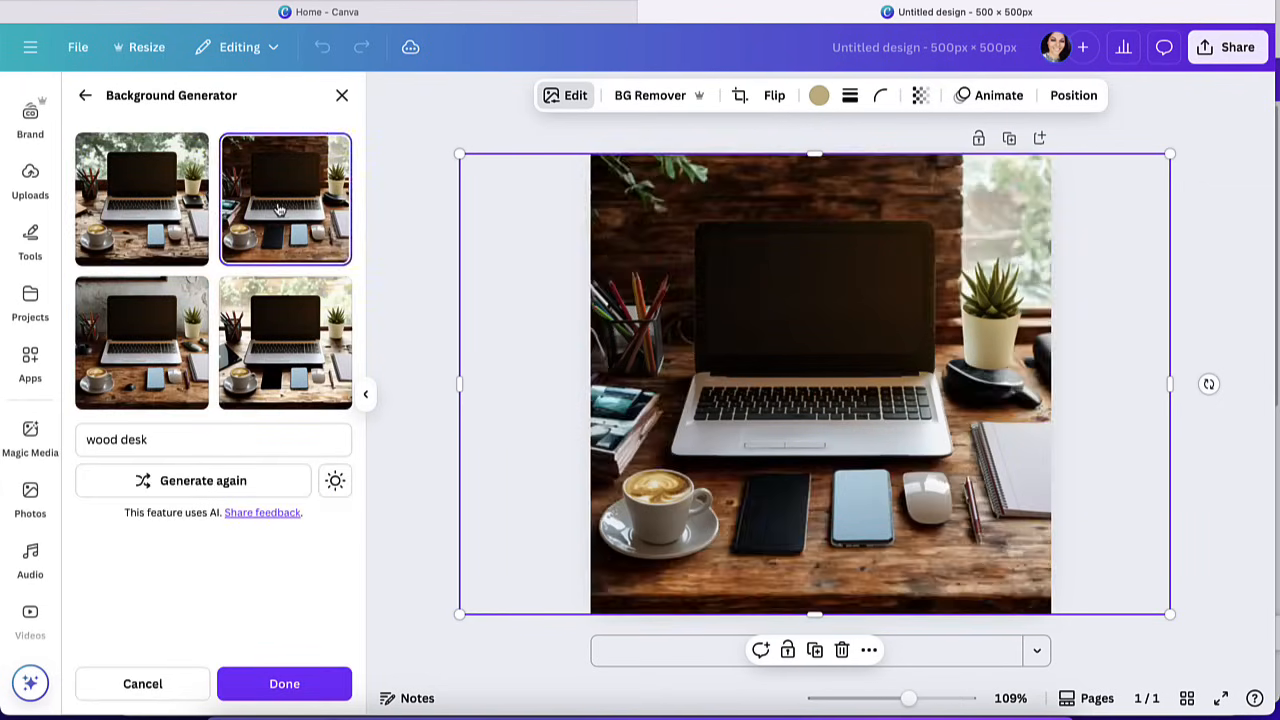
pyautogui.click(270, 350)
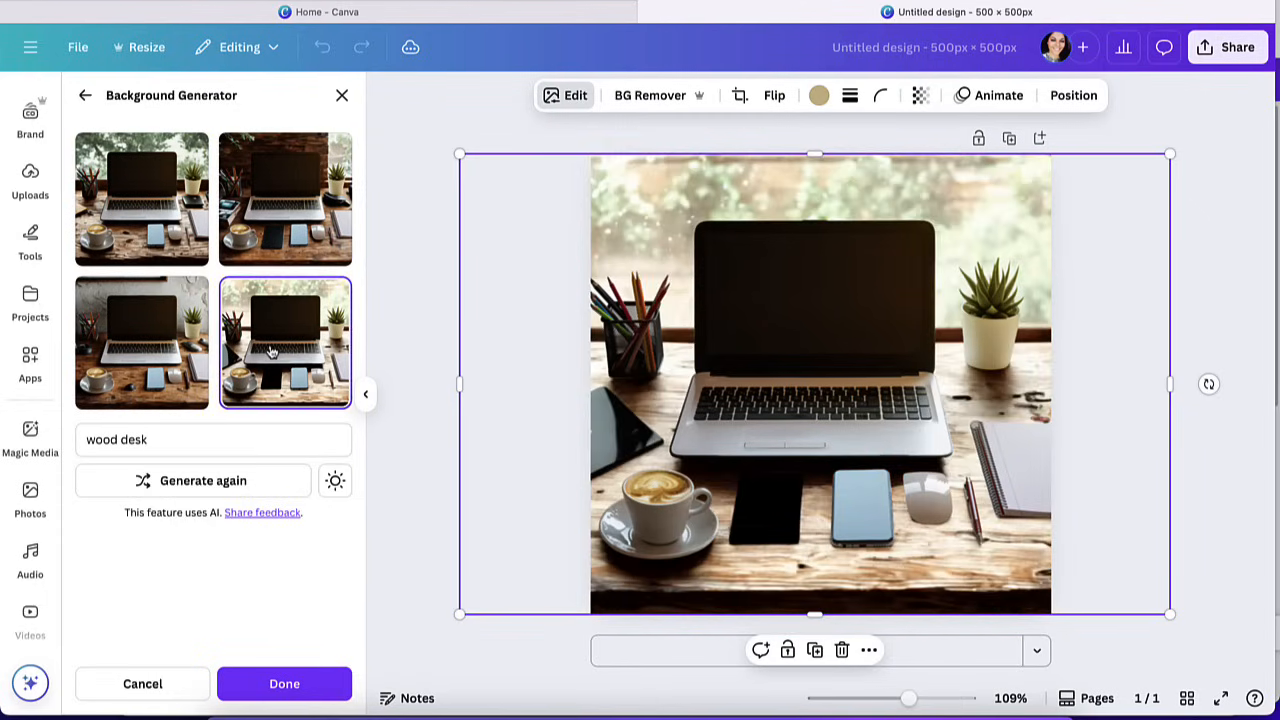
pyautogui.click(164, 344)
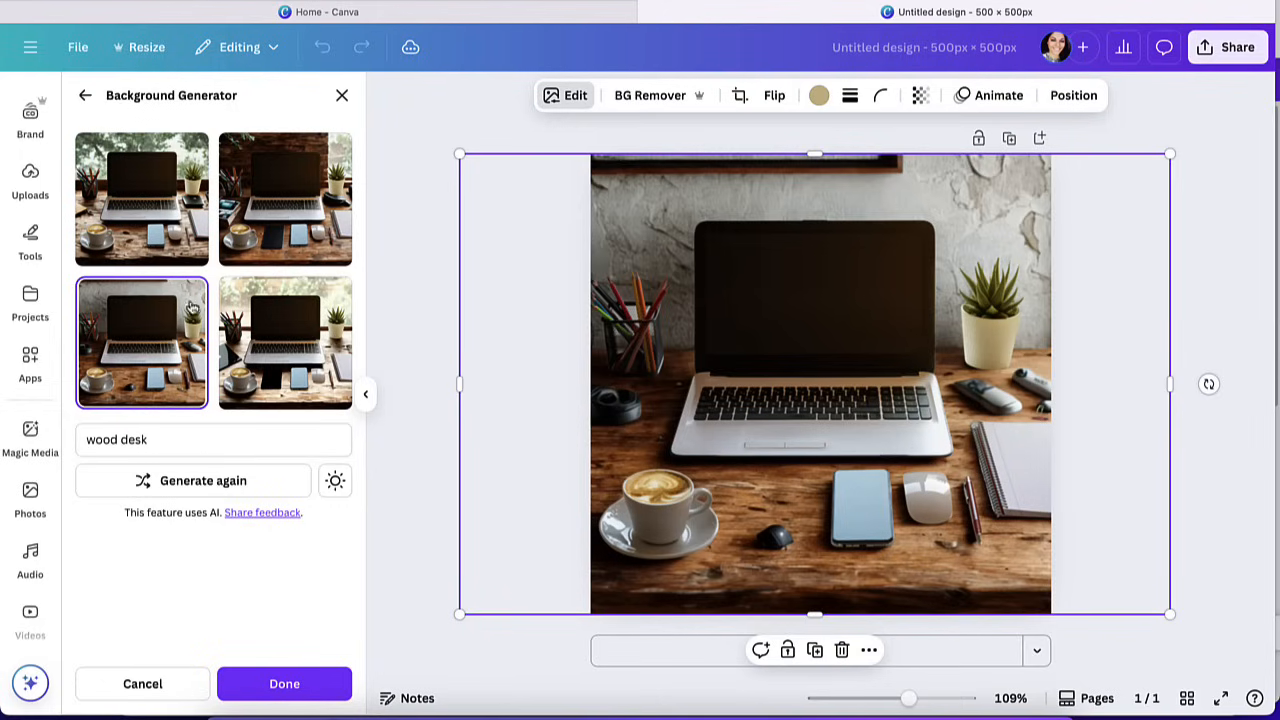
pyautogui.click(285, 345)
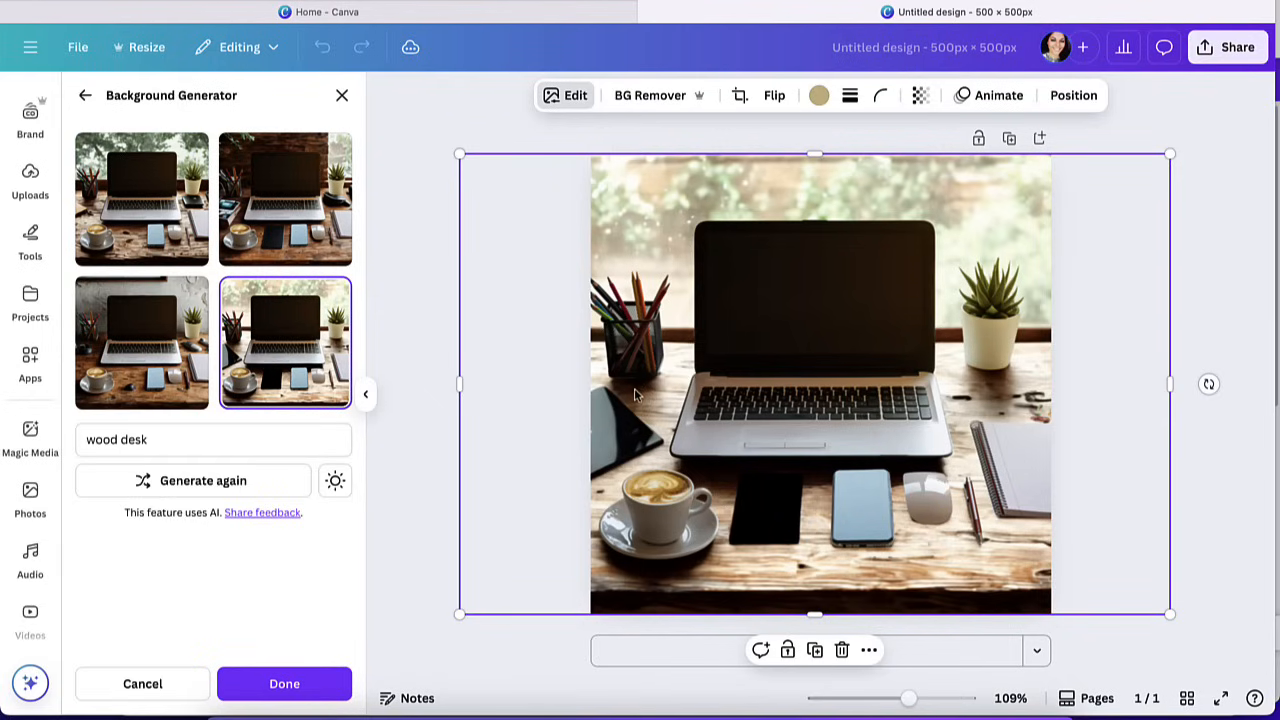
pyautogui.click(286, 676)
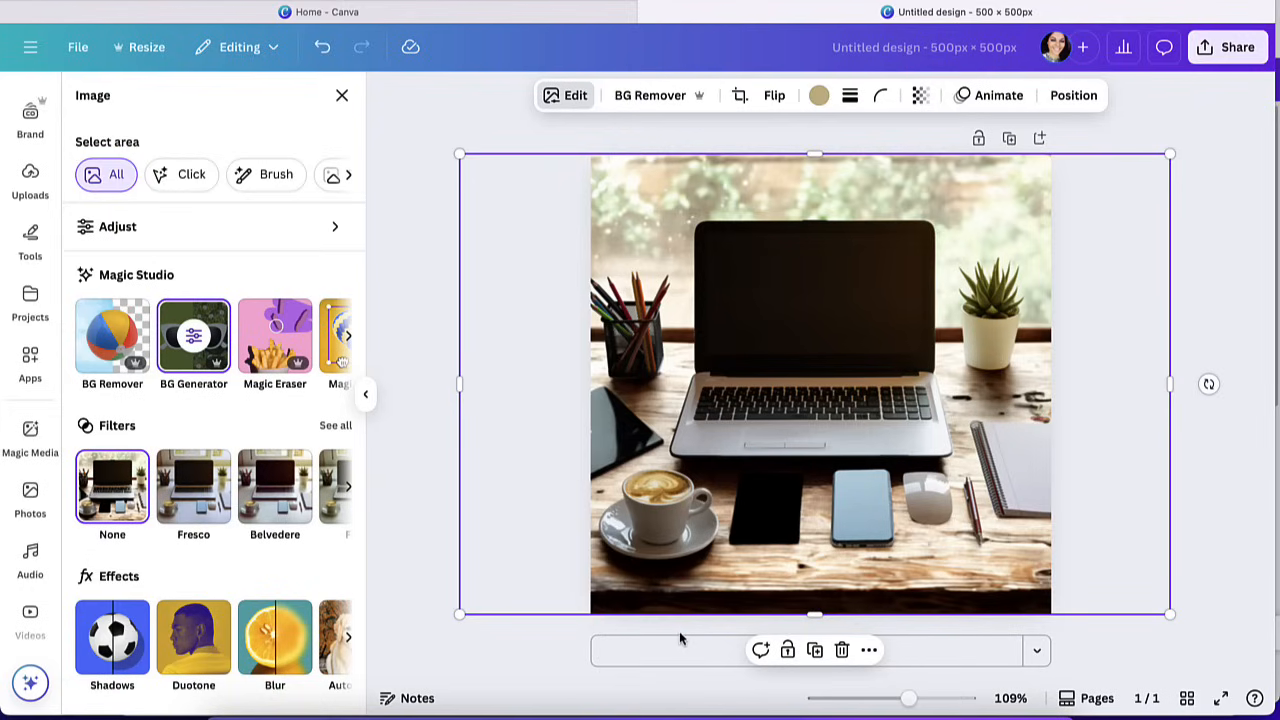
# Open Magic Eraser for the photo and review its Brush, Click and Foreground area selection modes.
pyautogui.click(268, 336)
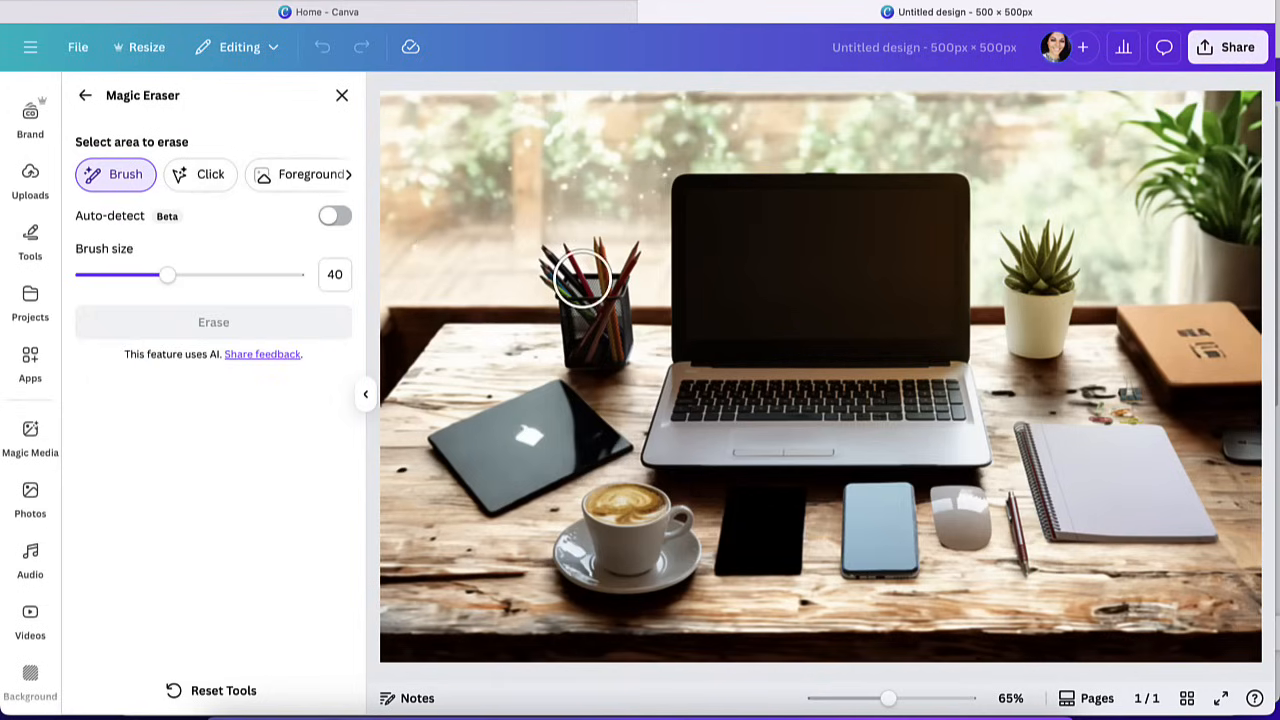
pyautogui.click(209, 184)
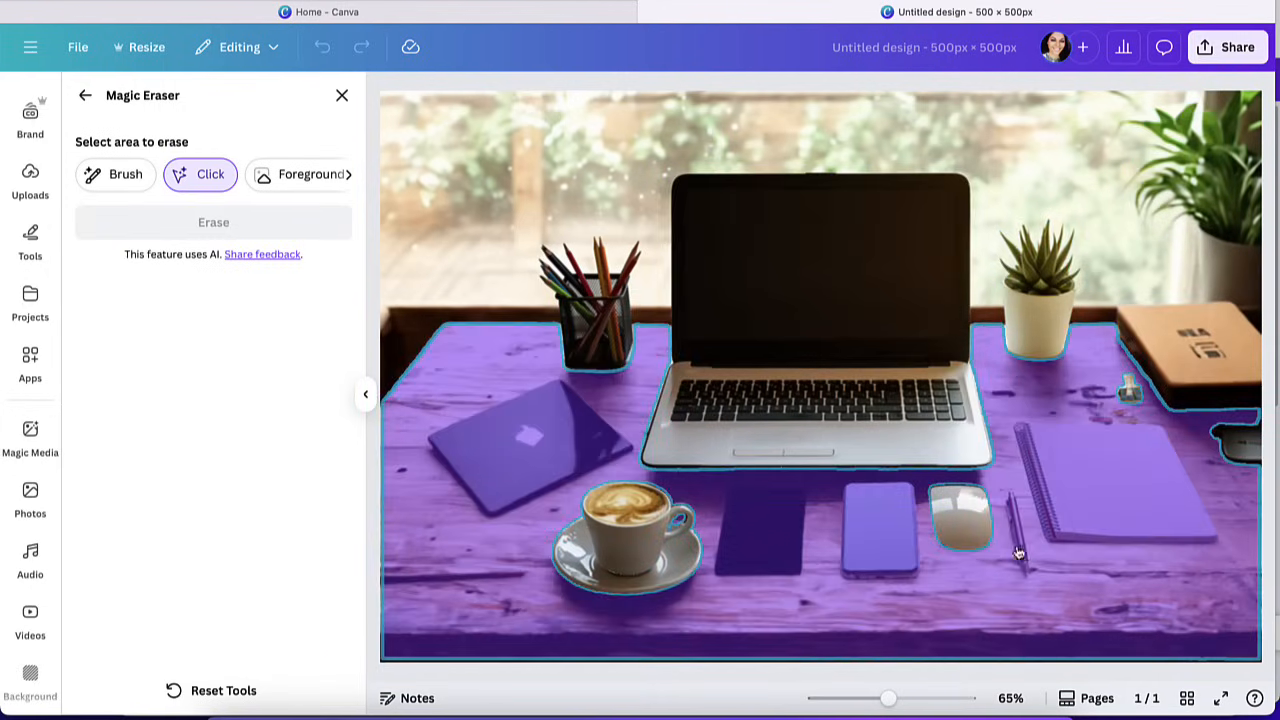
pyautogui.click(320, 178)
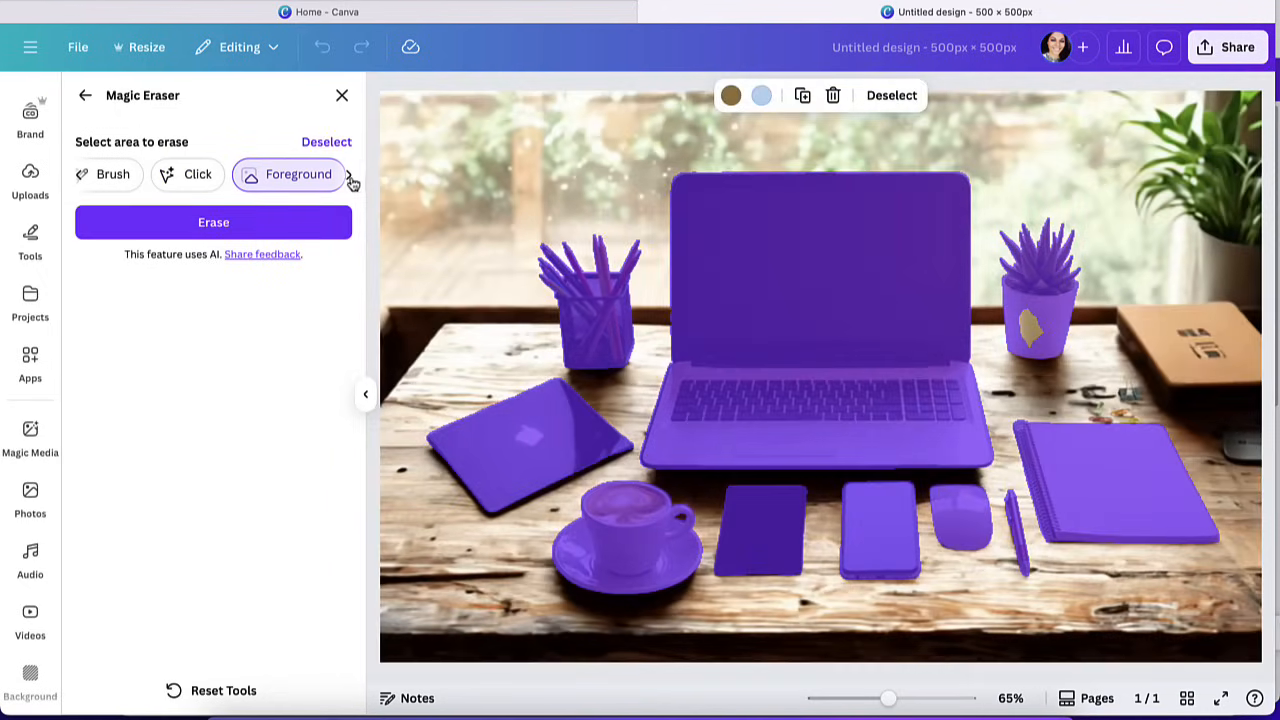
pyautogui.click(350, 178)
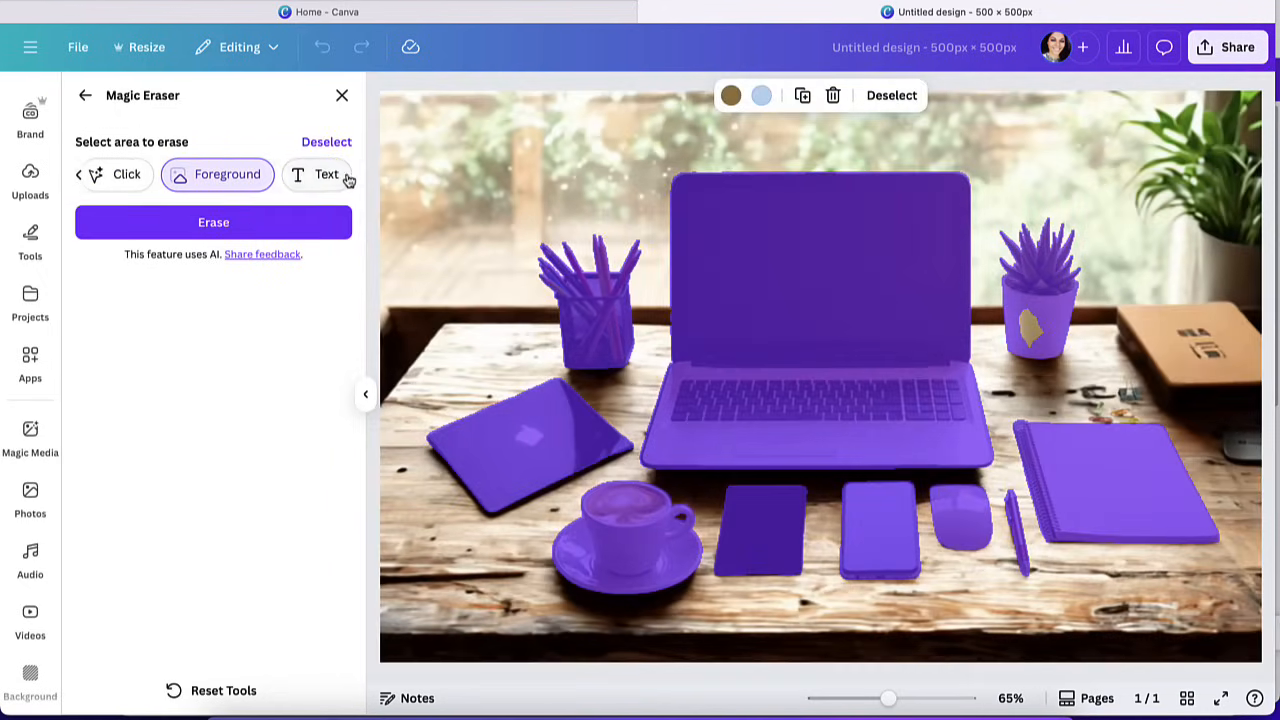
# Select the white computer mouse with Click selection, erase it from the photo and leave Magic Eraser.
pyautogui.click(117, 176)
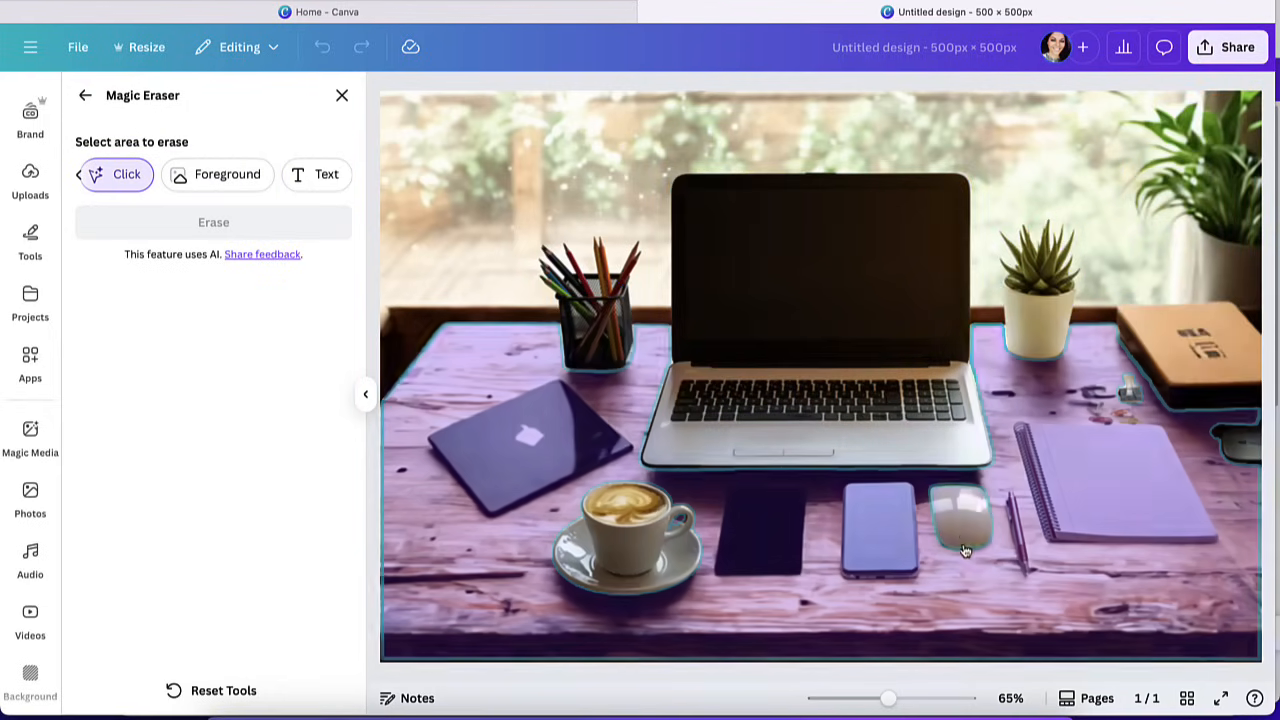
pyautogui.click(967, 527)
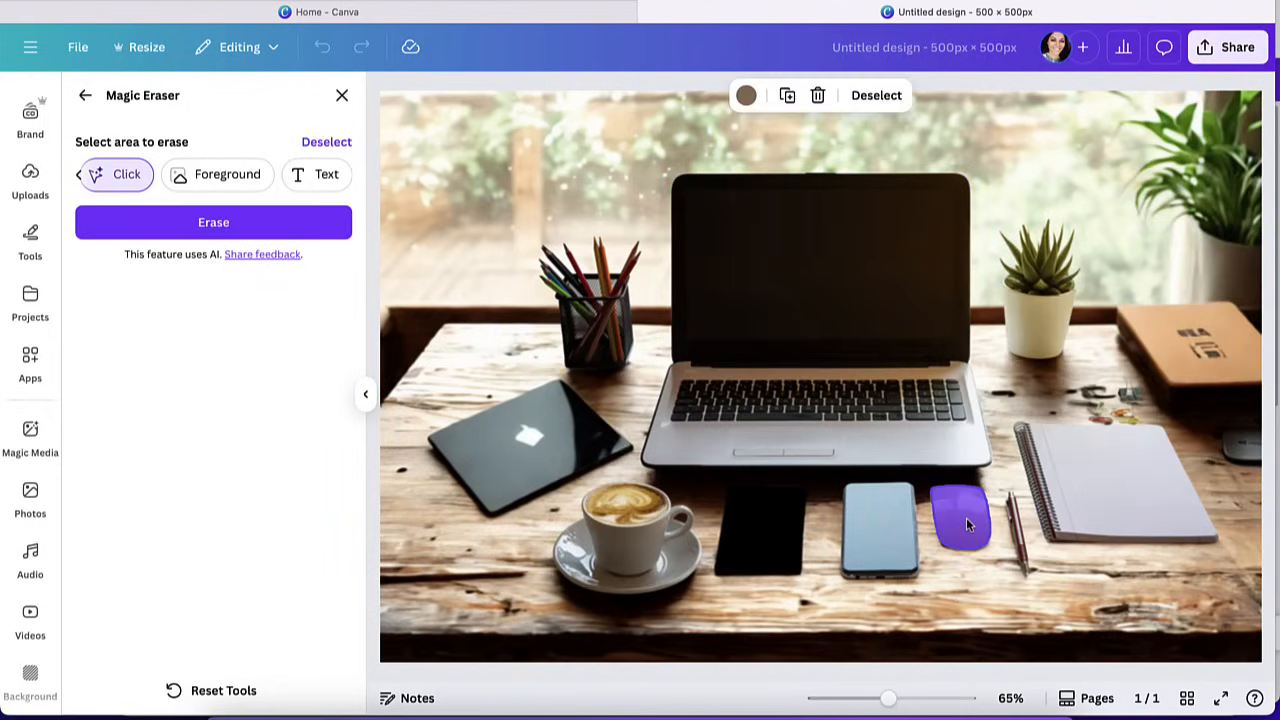
pyautogui.click(289, 228)
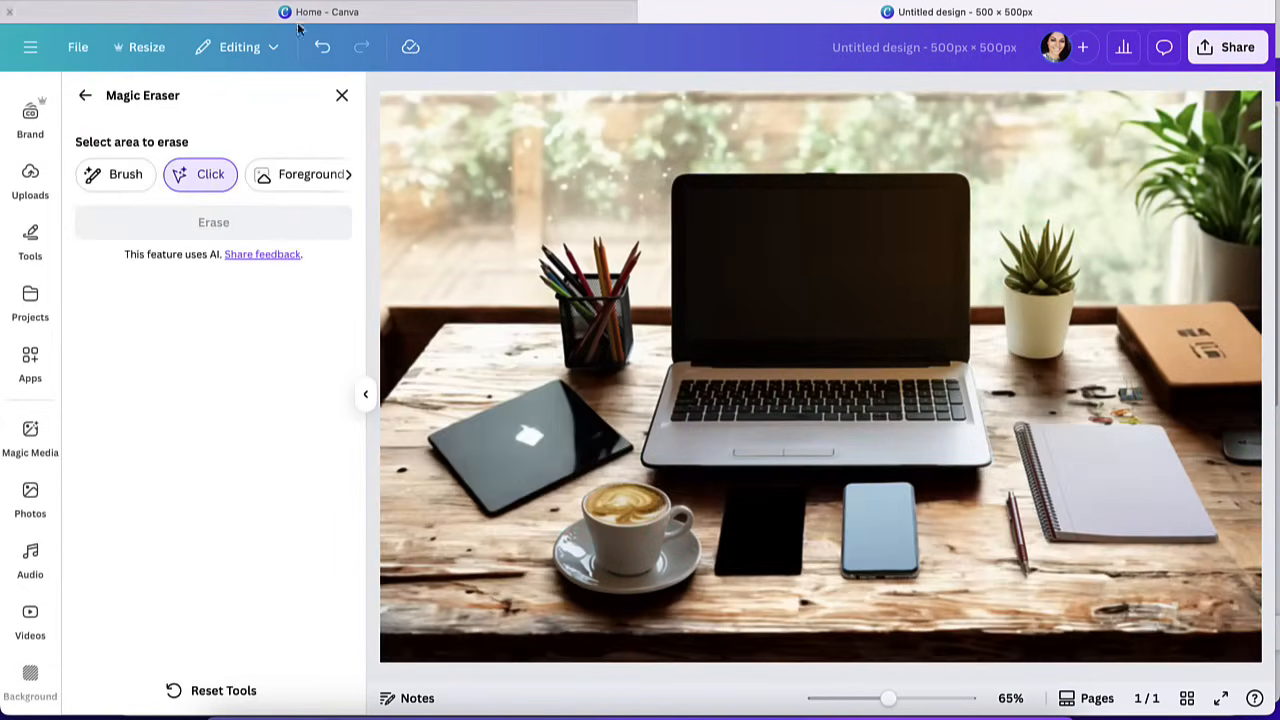
pyautogui.click(342, 95)
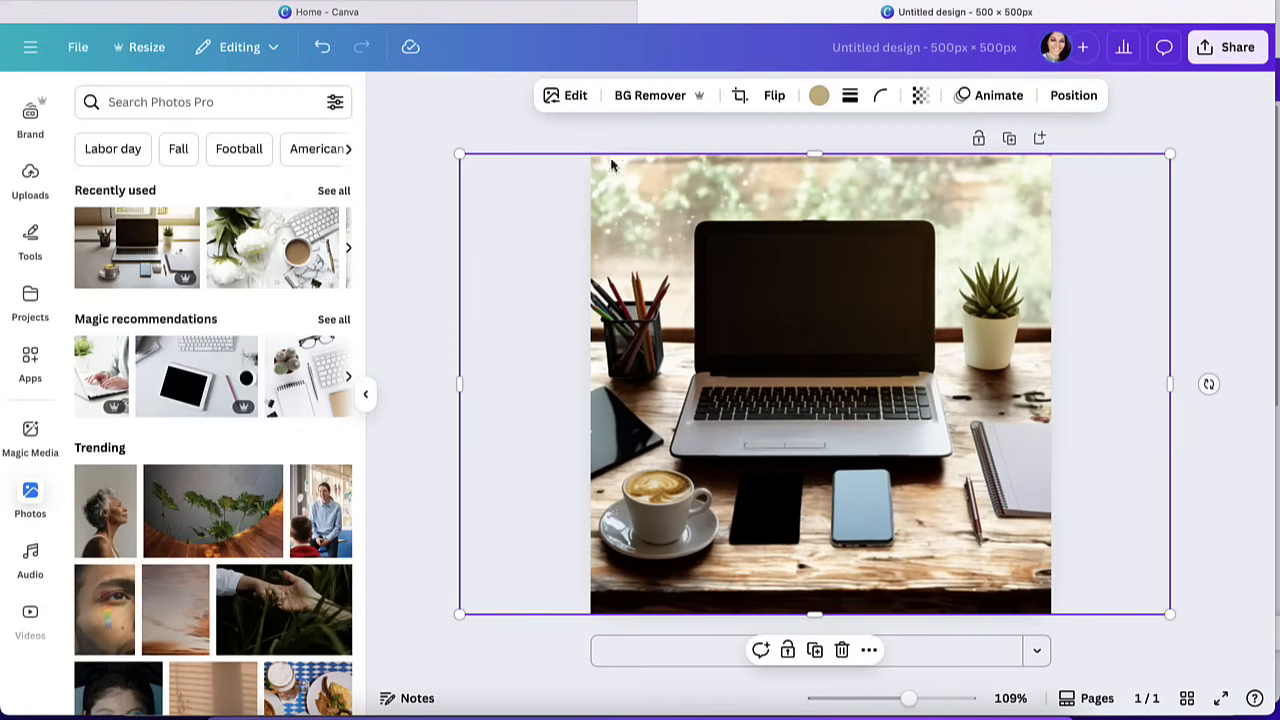
# Open Magic Grab for the desk photo and review its Brush, Click and Foreground object selection modes.
pyautogui.click(560, 95)
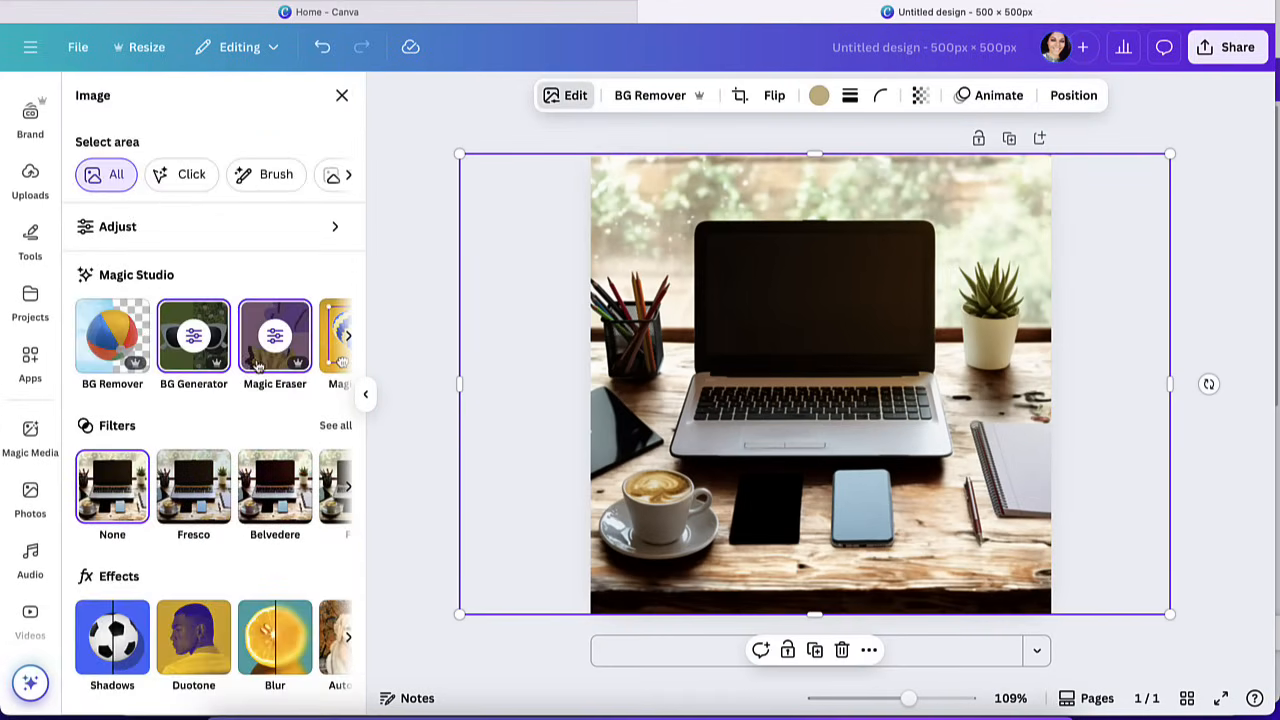
pyautogui.hscroll(2, 265, 368)
pyautogui.hscroll(1, 265, 368)
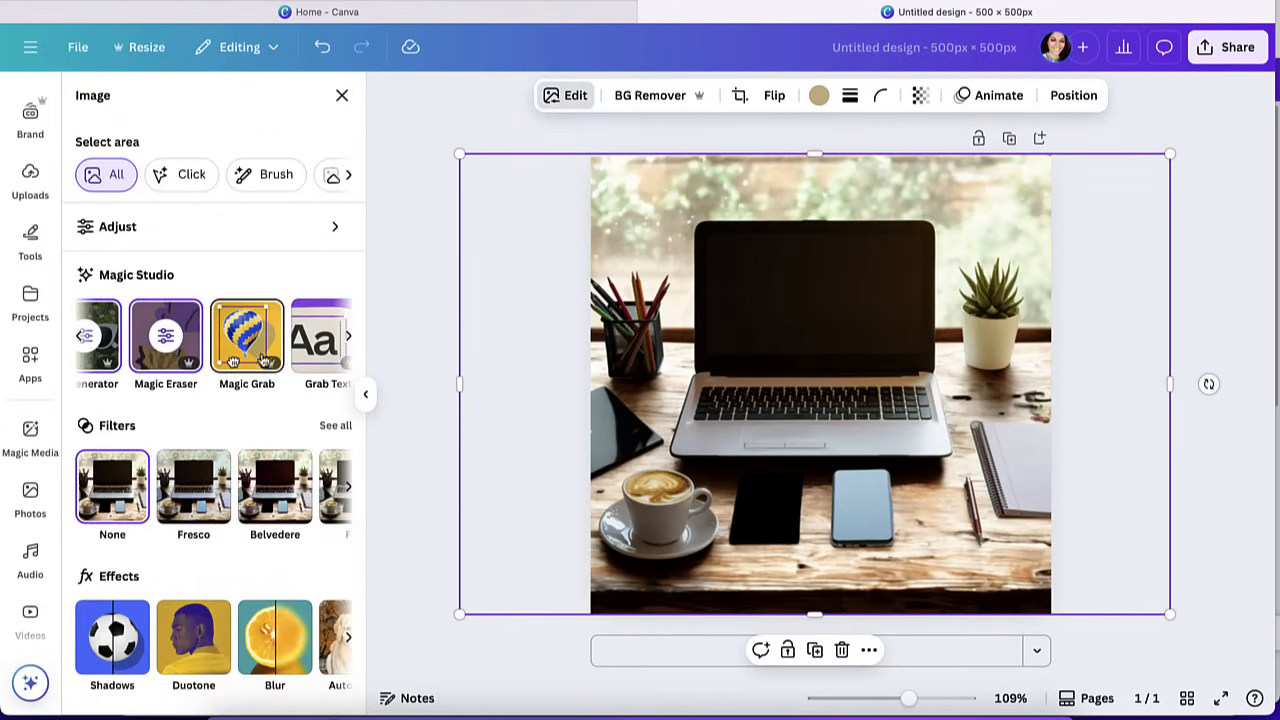
pyautogui.click(257, 343)
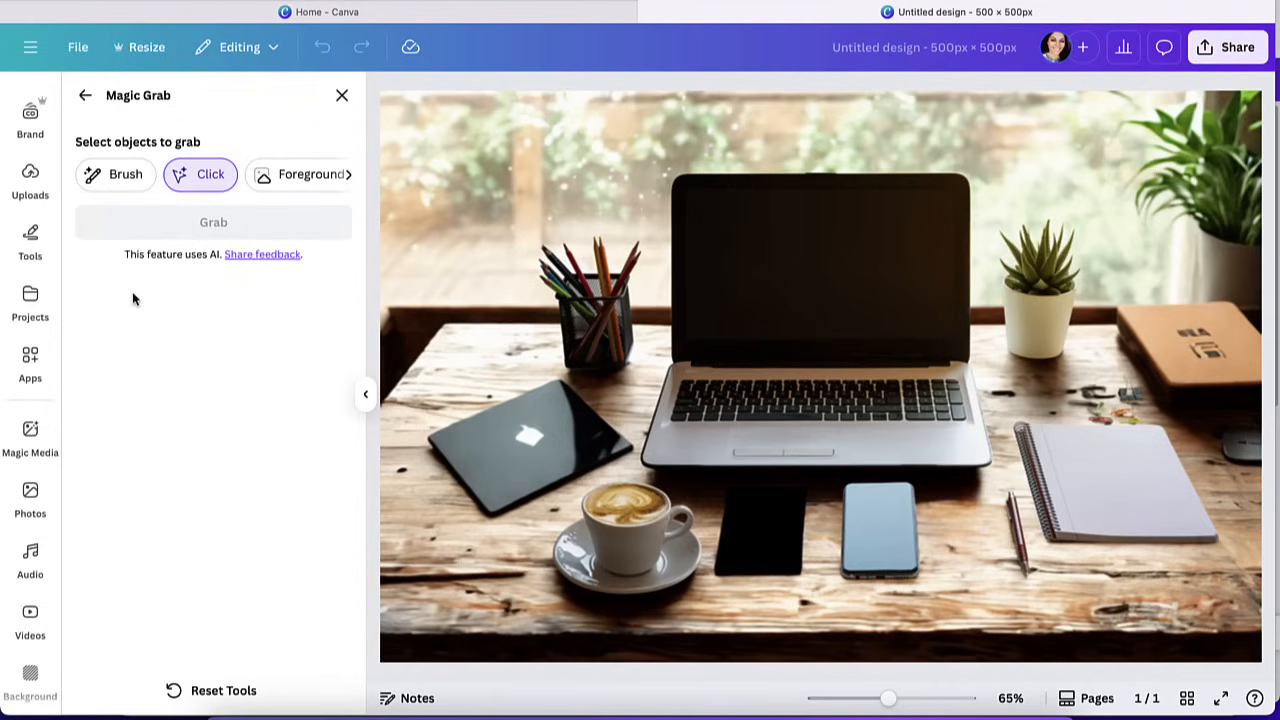
pyautogui.click(114, 178)
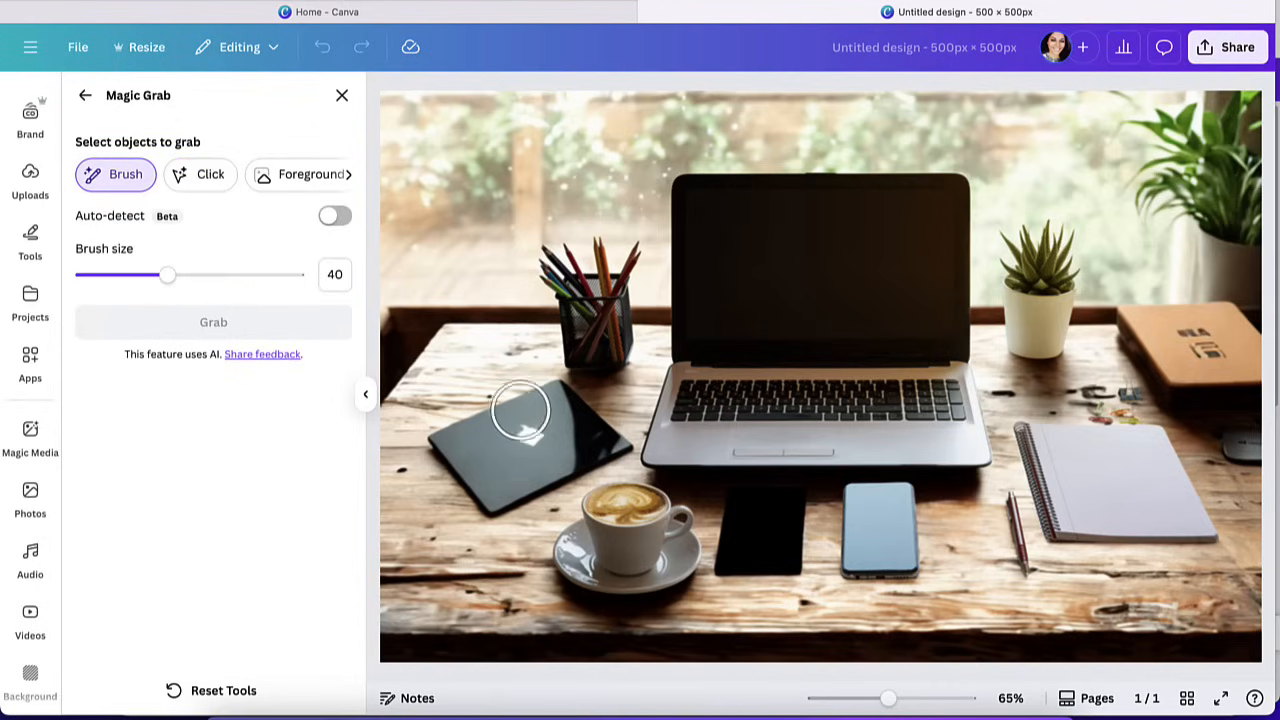
pyautogui.click(205, 176)
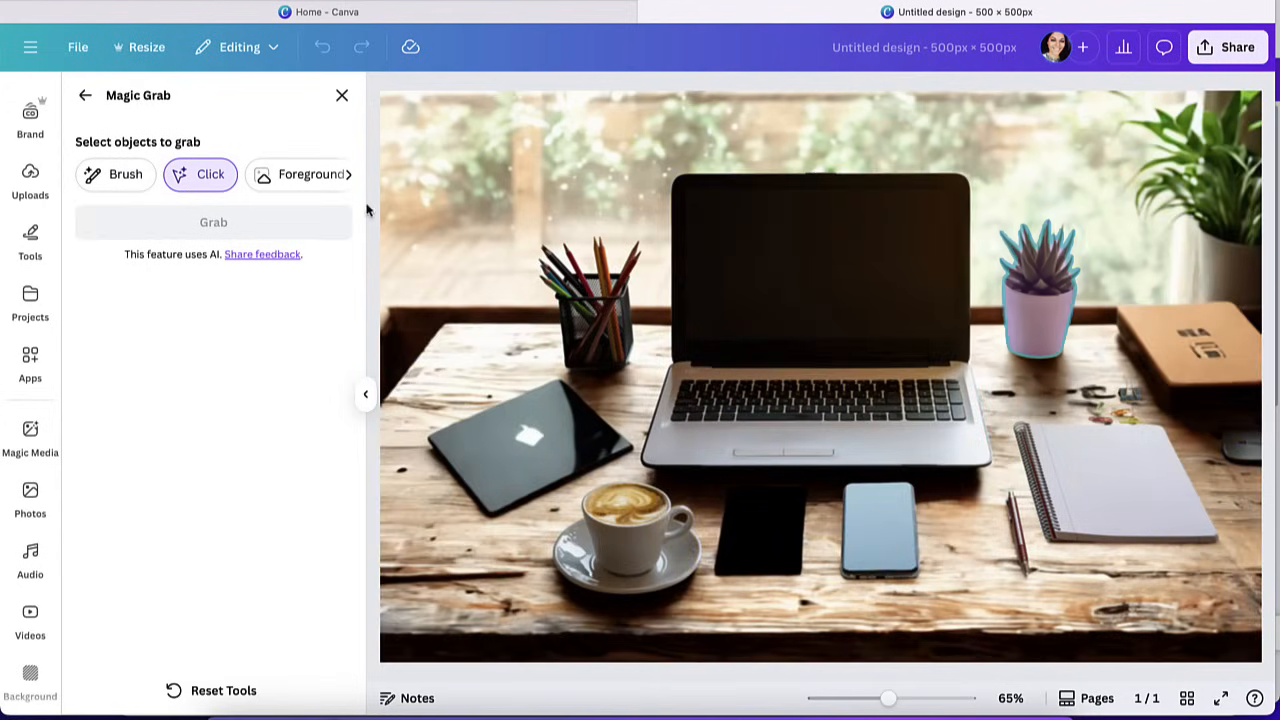
pyautogui.click(305, 188)
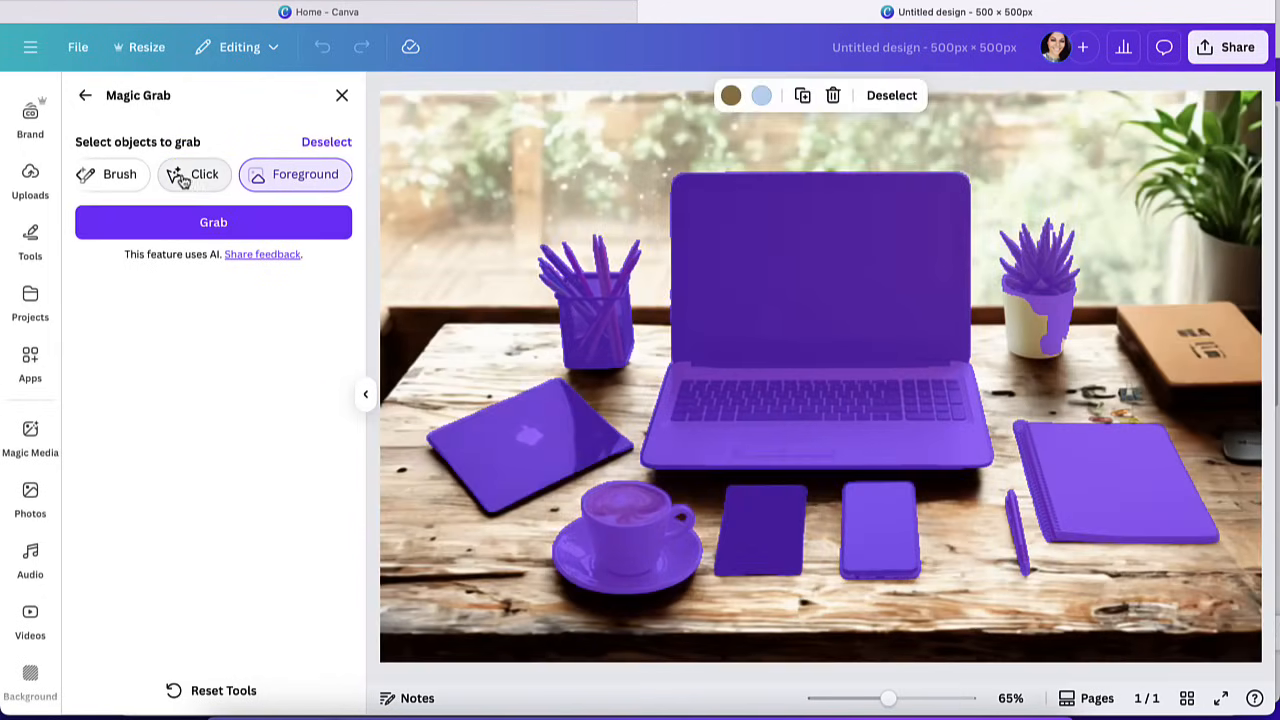
# Grab the small potted succulent beside the laptop with Click selection and reposition it as a separate element.
pyautogui.click(184, 180)
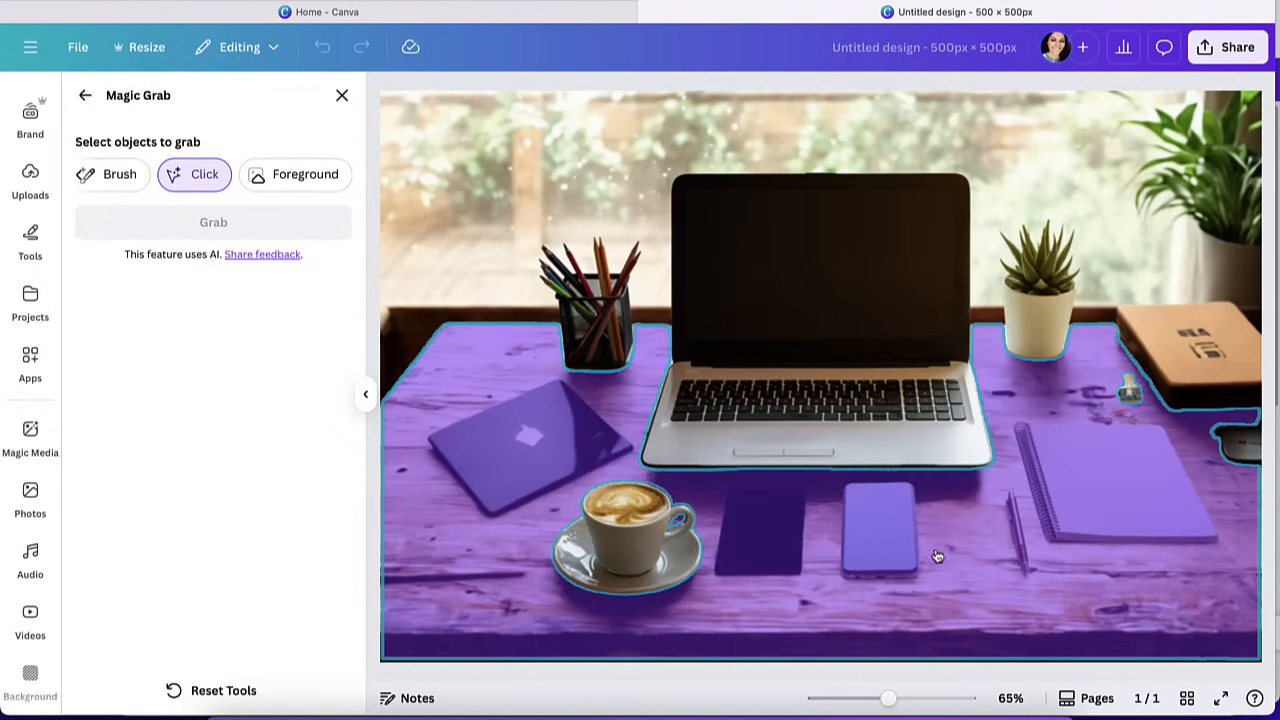
pyautogui.click(1034, 320)
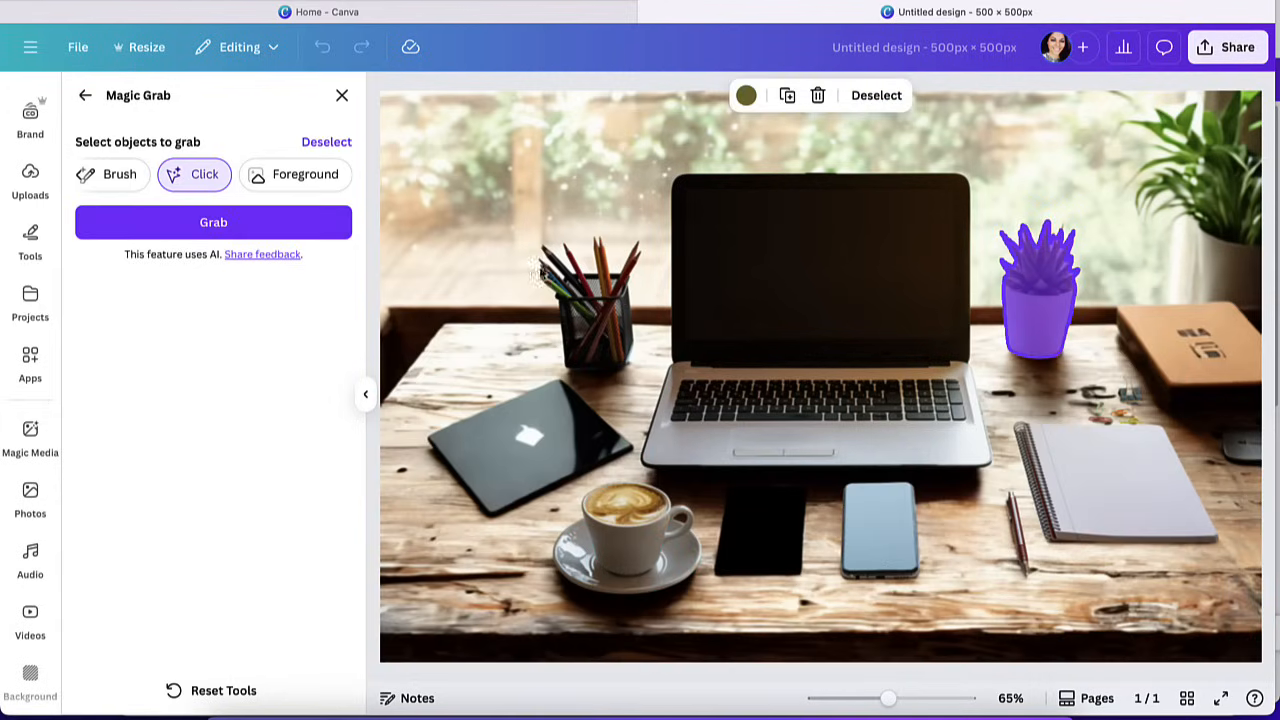
pyautogui.click(258, 230)
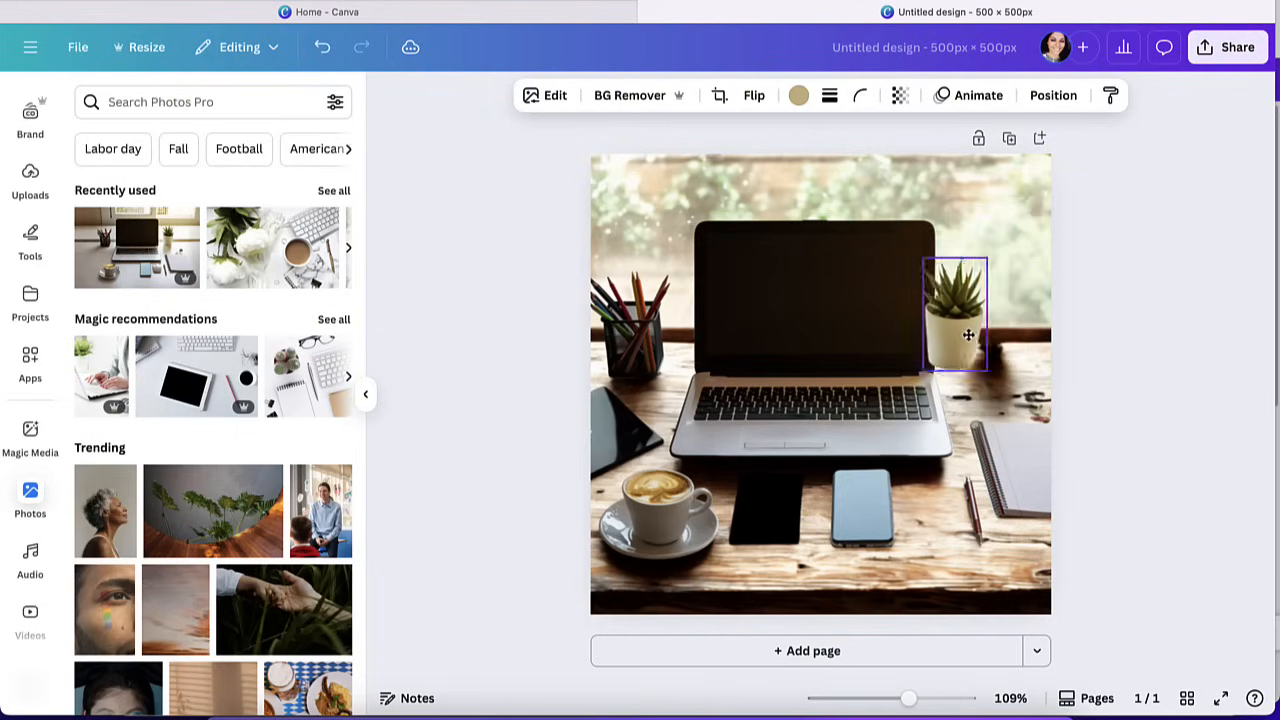
pyautogui.moveTo(968, 335)
pyautogui.mouseDown()
pyautogui.moveTo(817, 320)
pyautogui.moveTo(720, 521)
pyautogui.moveTo(866, 515)
pyautogui.moveTo(995, 362)
pyautogui.moveTo(890, 330)
pyautogui.moveTo(897, 495)
pyautogui.moveTo(970, 478)
pyautogui.moveTo(787, 363)
pyautogui.moveTo(600, 320)
pyautogui.moveTo(1003, 290)
pyautogui.moveTo(1008, 365)
pyautogui.moveTo(612, 340)
pyautogui.moveTo(1050, 423)
pyautogui.moveTo(1010, 320)
pyautogui.moveTo(1006, 358)
pyautogui.mouseUp()
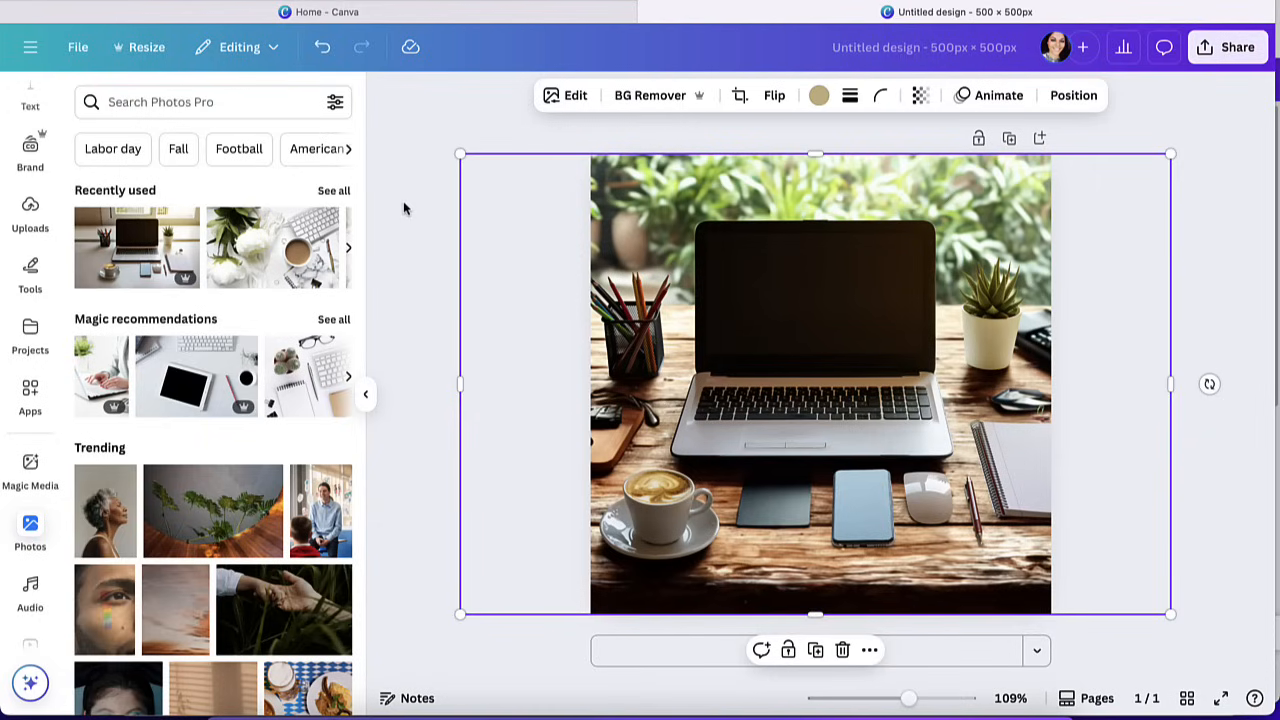
# Open Magic Edit for the desk photo and select the spiral notebook as the area to edit using Click selection.
pyautogui.click(573, 96)
pyautogui.hscroll(4, 256, 335)
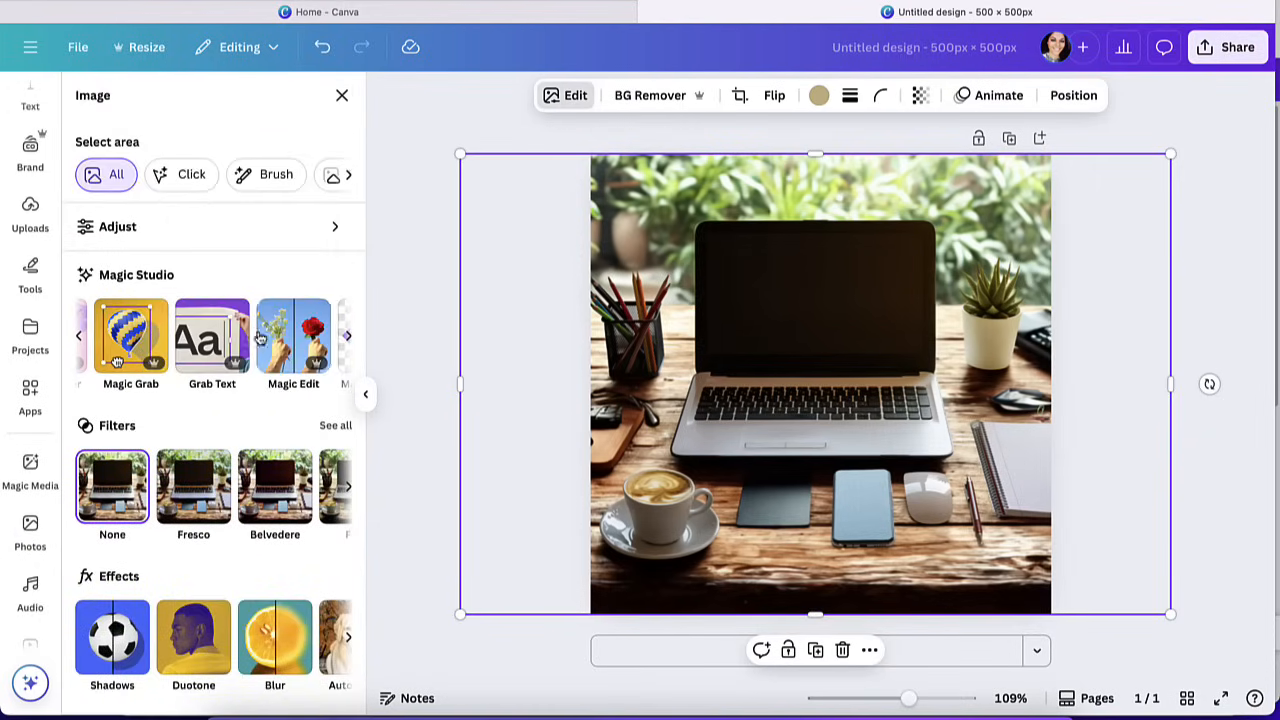
pyautogui.click(290, 336)
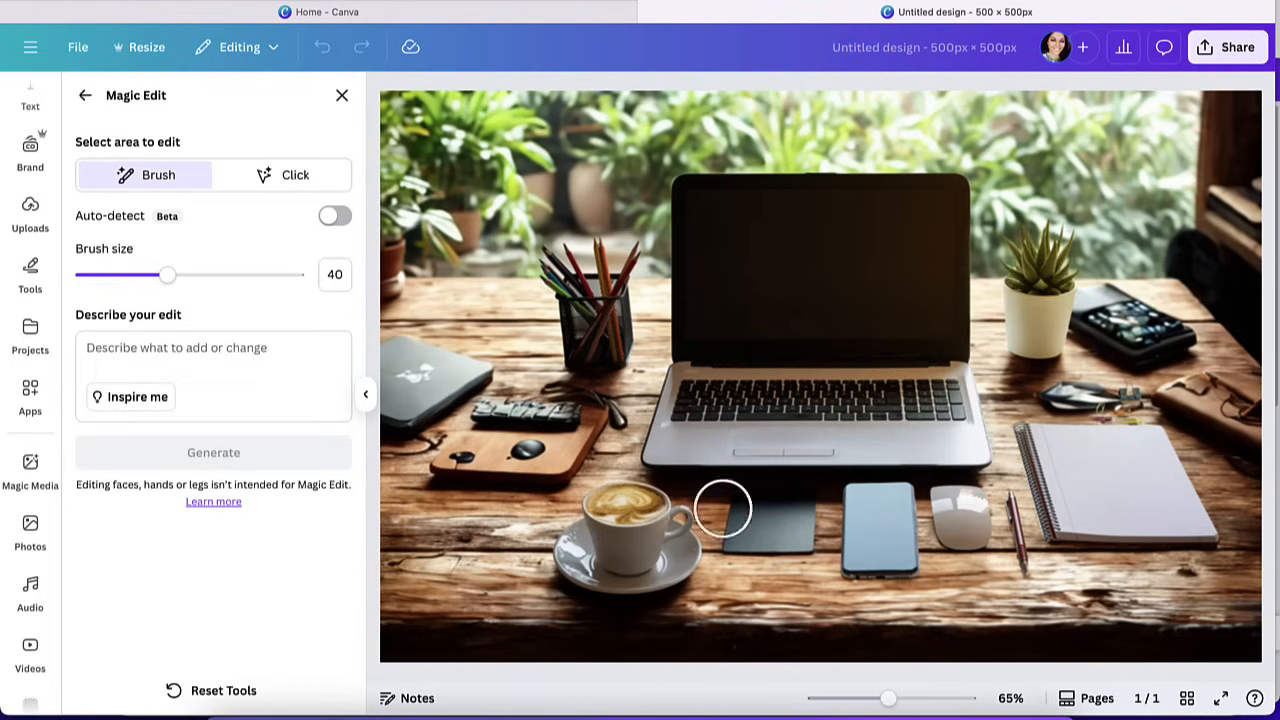
pyautogui.click(294, 176)
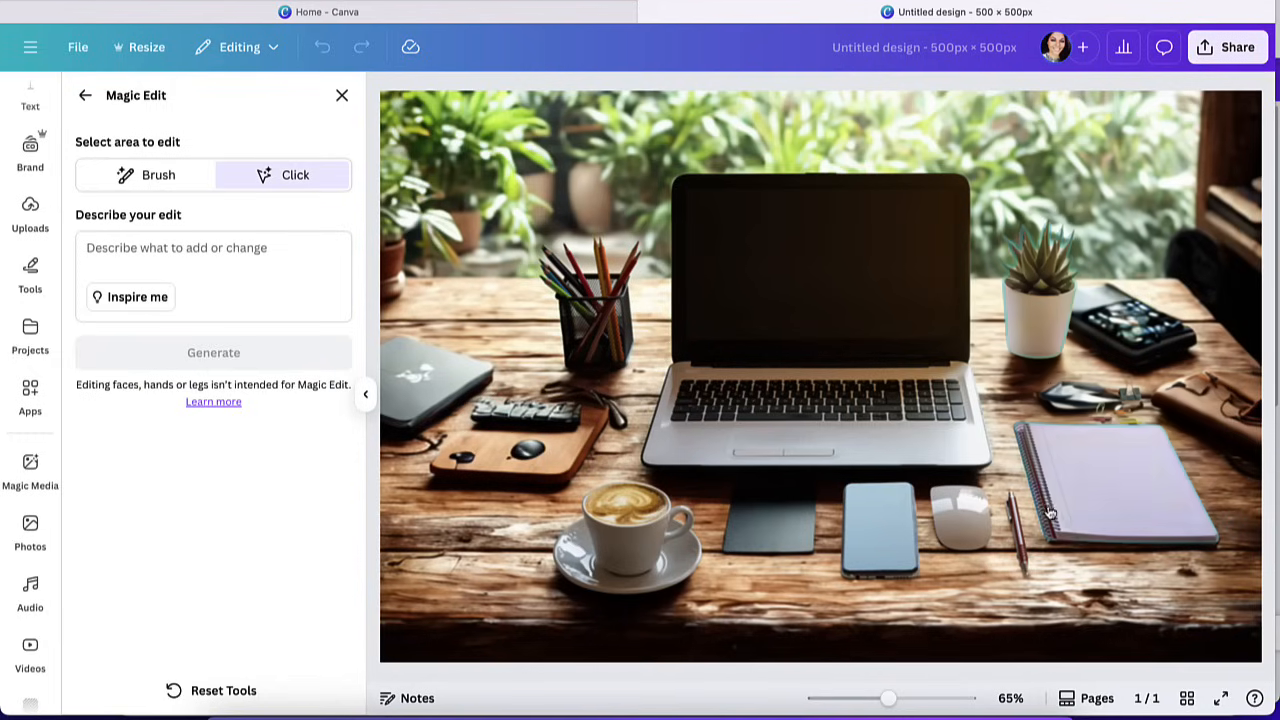
pyautogui.click(1097, 483)
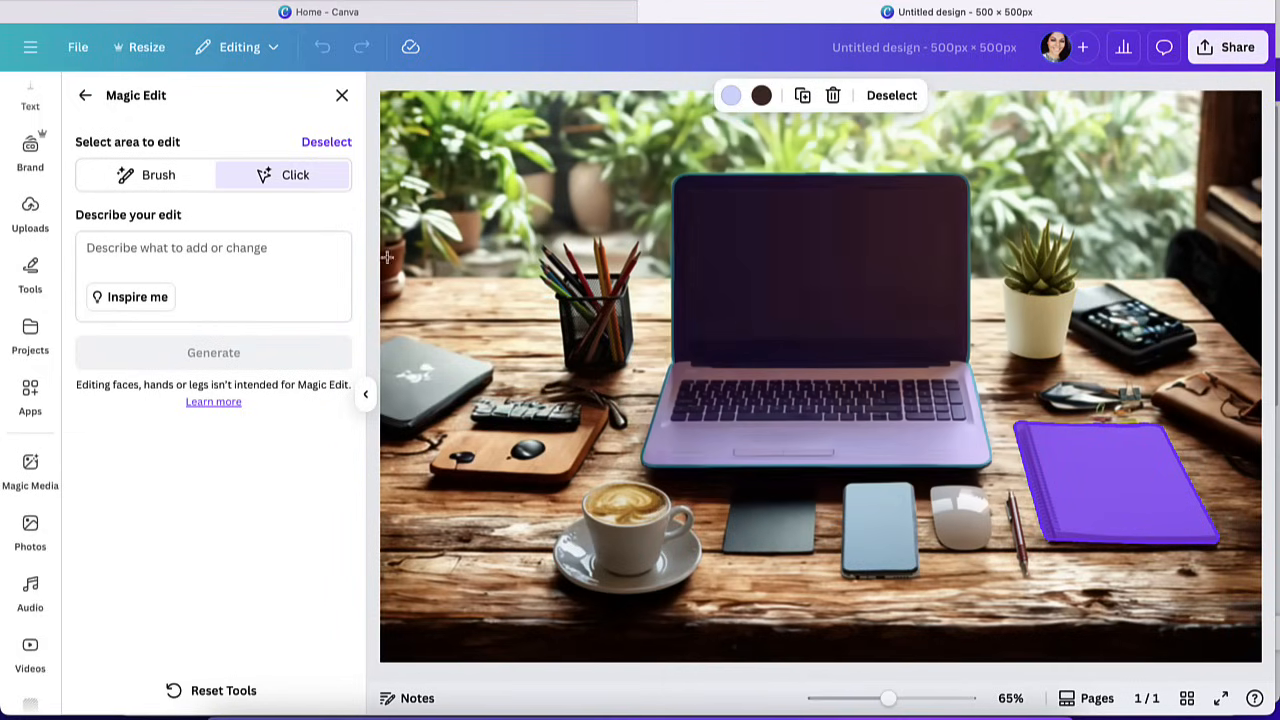
# Describe the edit for the selected notebook as "tablet" and generate the Magic Edit results.
pyautogui.click(247, 256)
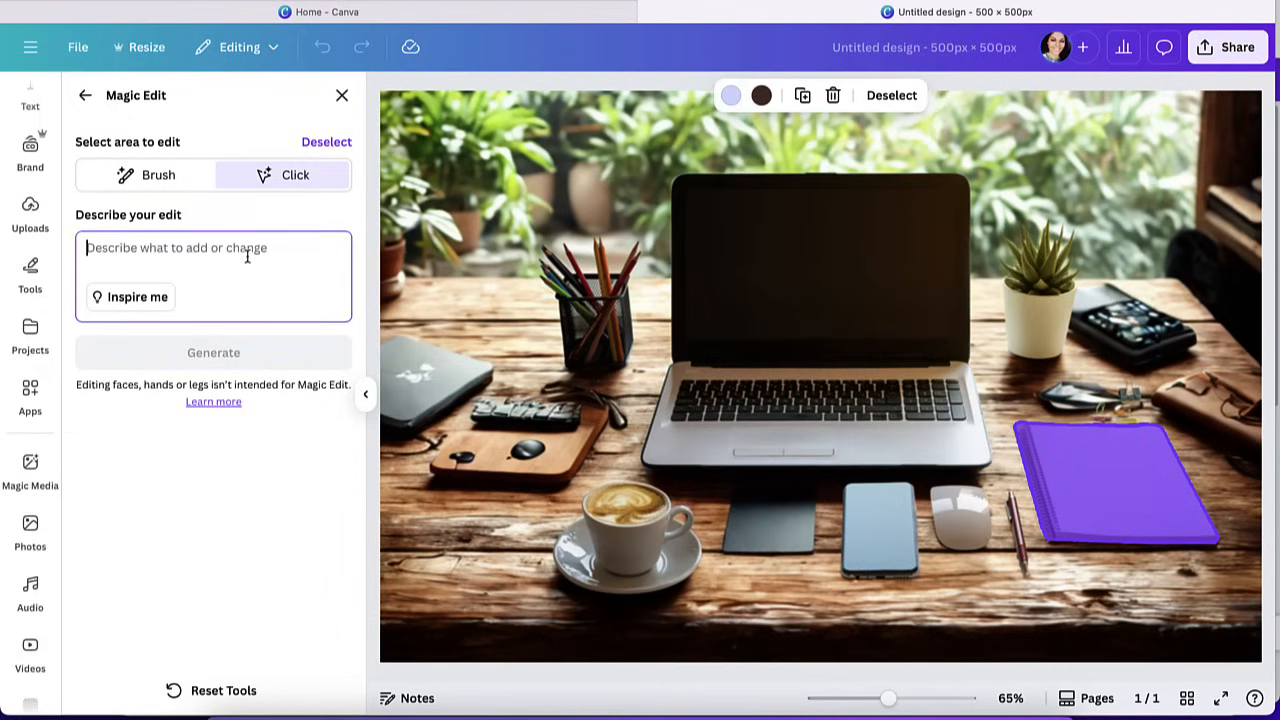
pyautogui.write('tabl')
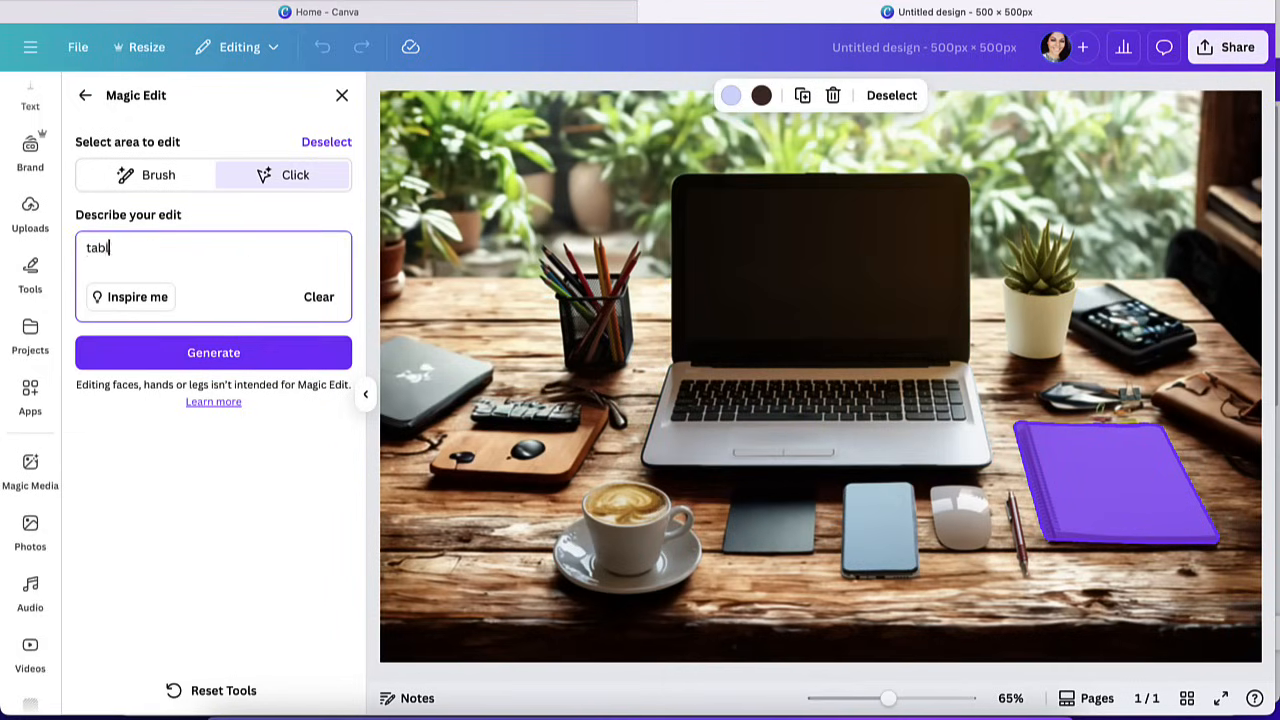
pyautogui.write('et')
pyautogui.click(285, 353)
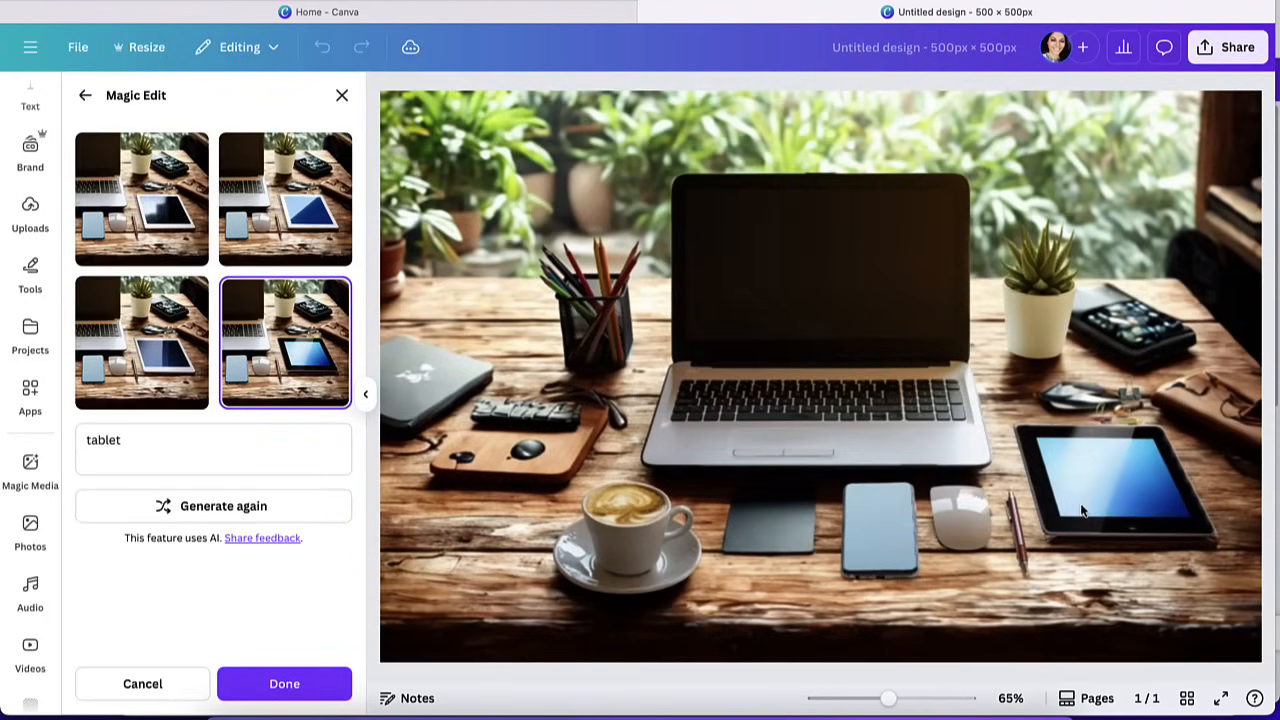
# Compare the generated tablet variations and apply the white tablet with the diagonally split two-tone blue screen.
pyautogui.click(283, 215)
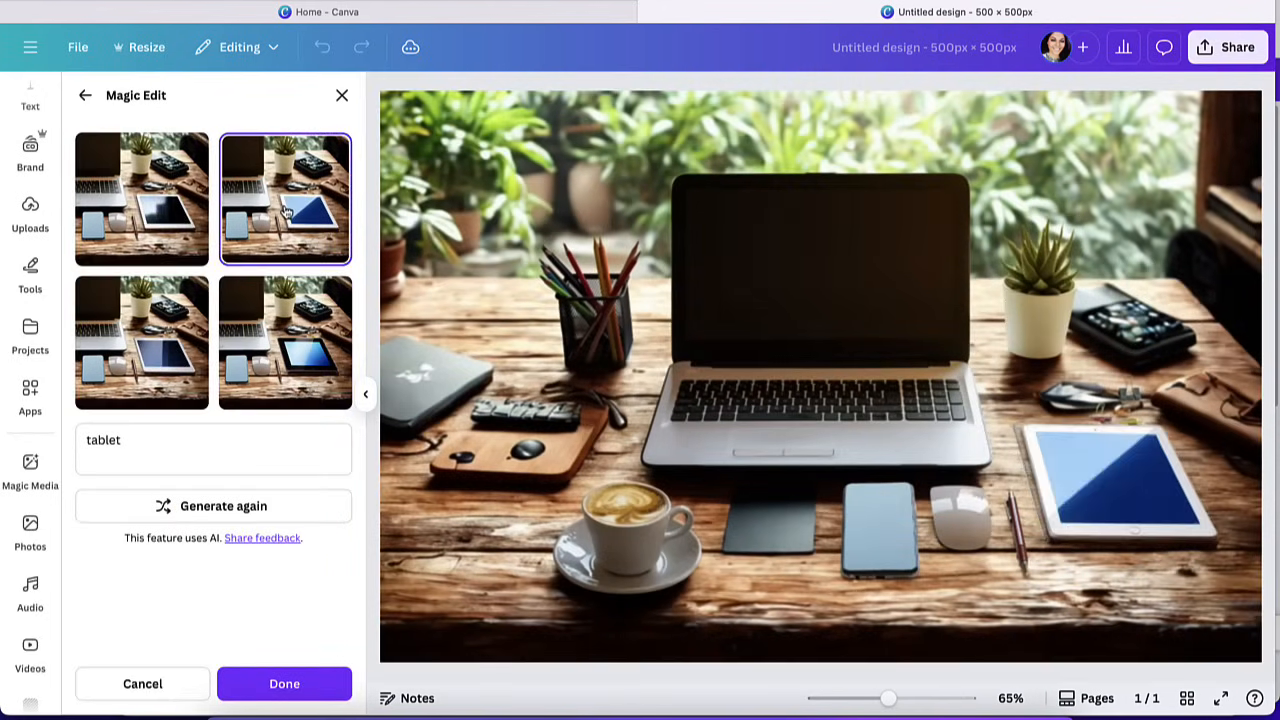
pyautogui.click(140, 230)
pyautogui.click(153, 323)
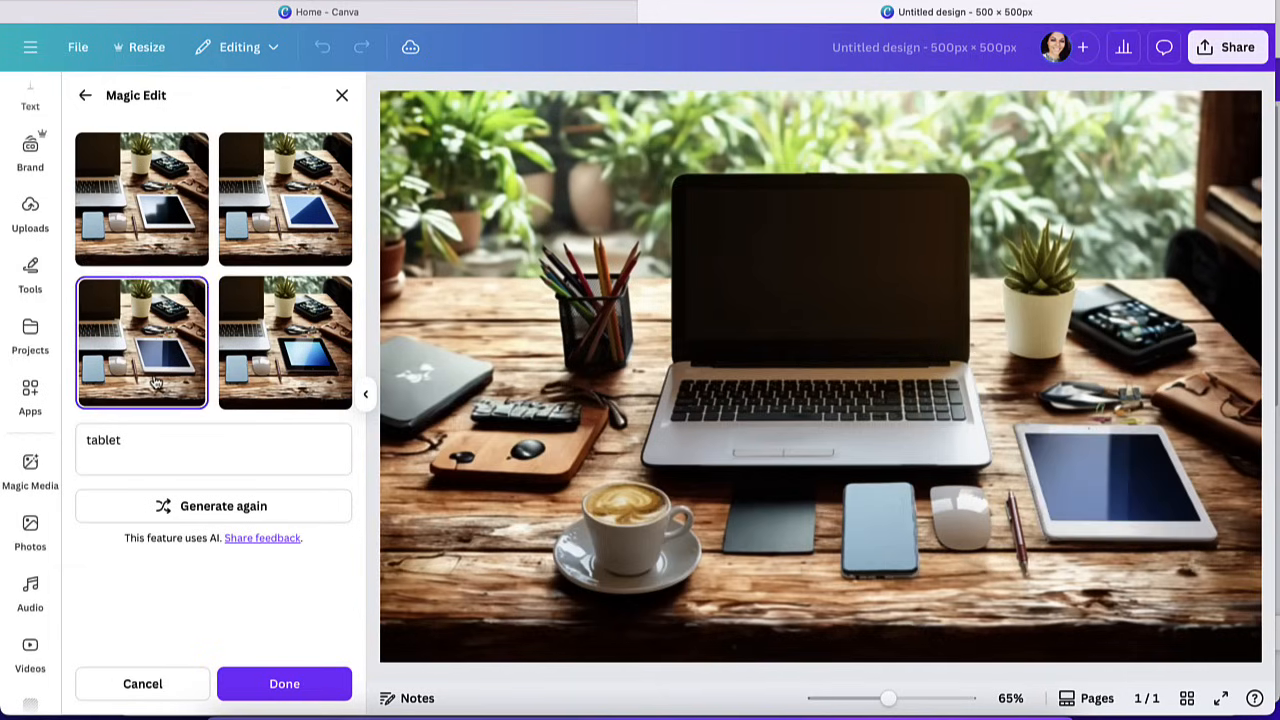
pyautogui.click(270, 190)
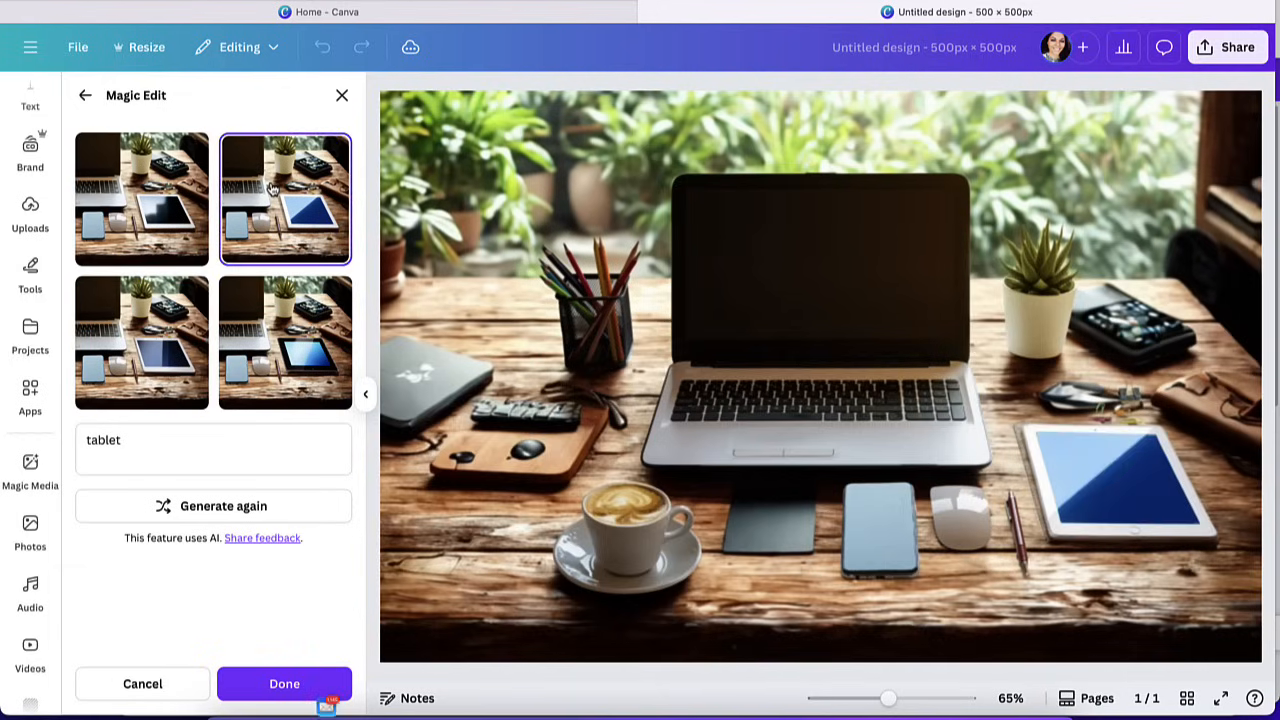
pyautogui.click(310, 680)
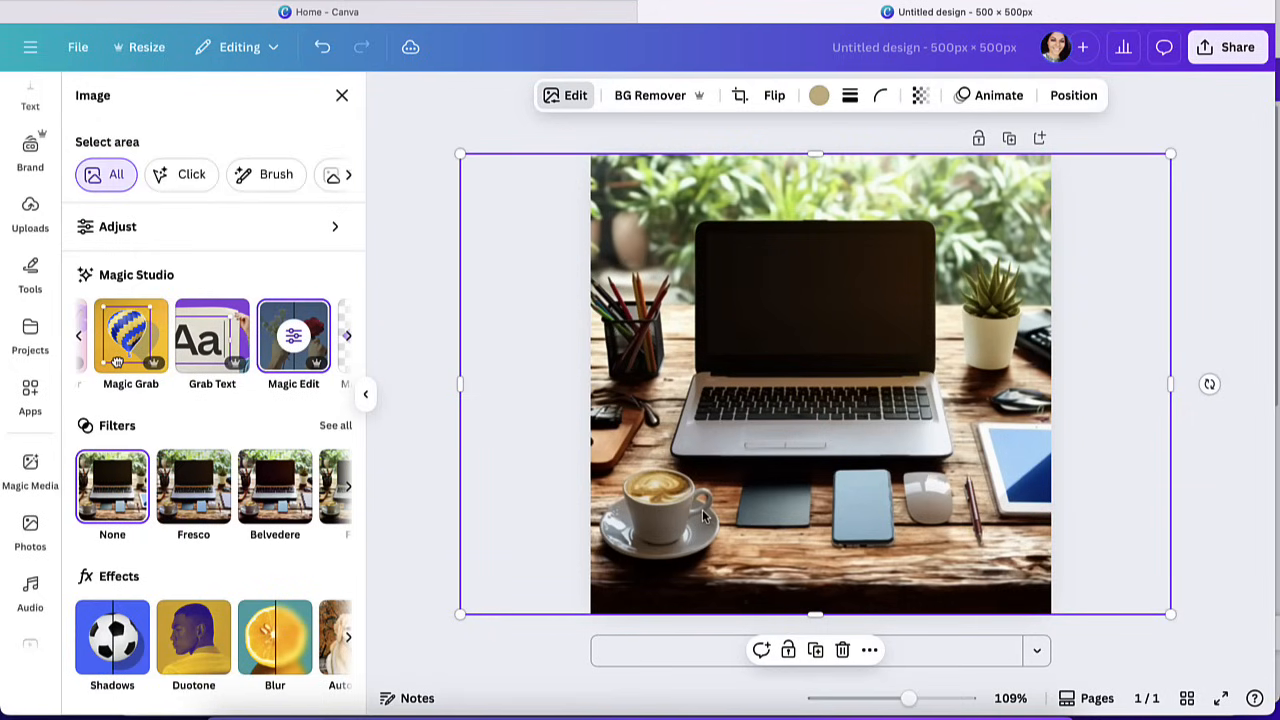
# Expand the desk photo with Magic Expand using the Whole Page size and apply the first generated result.
pyautogui.click(347, 336)
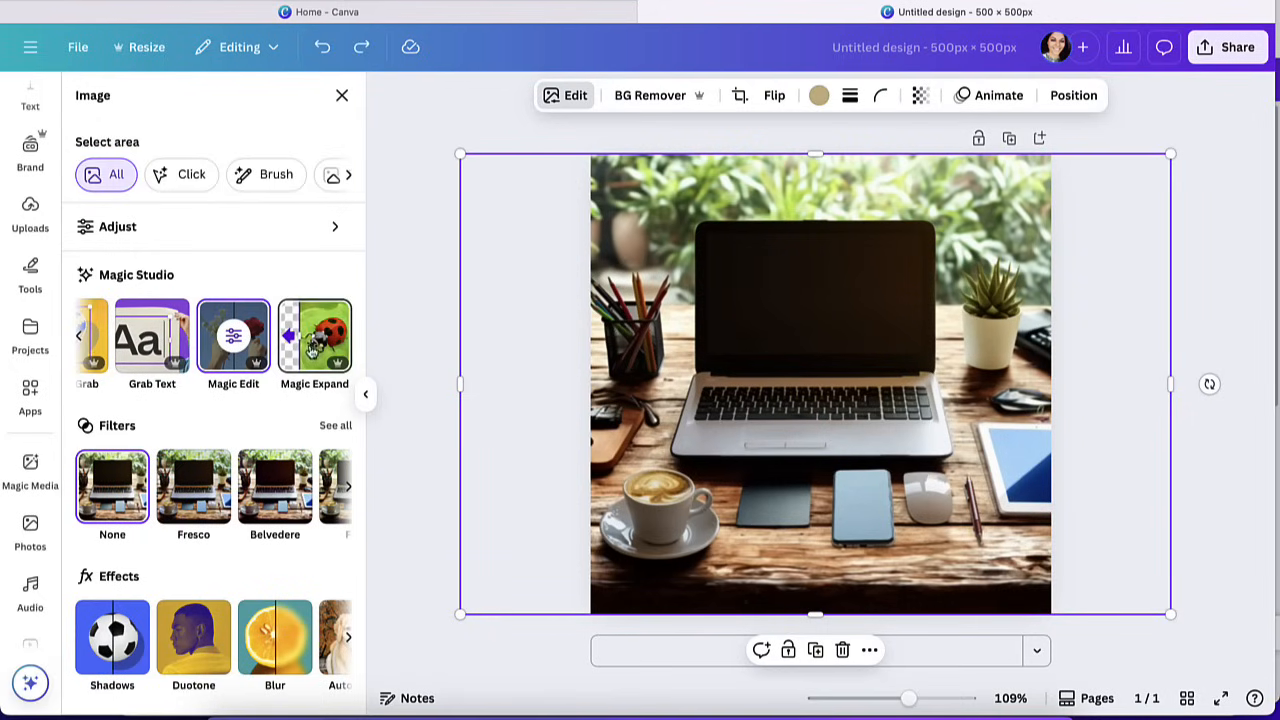
pyautogui.click(314, 338)
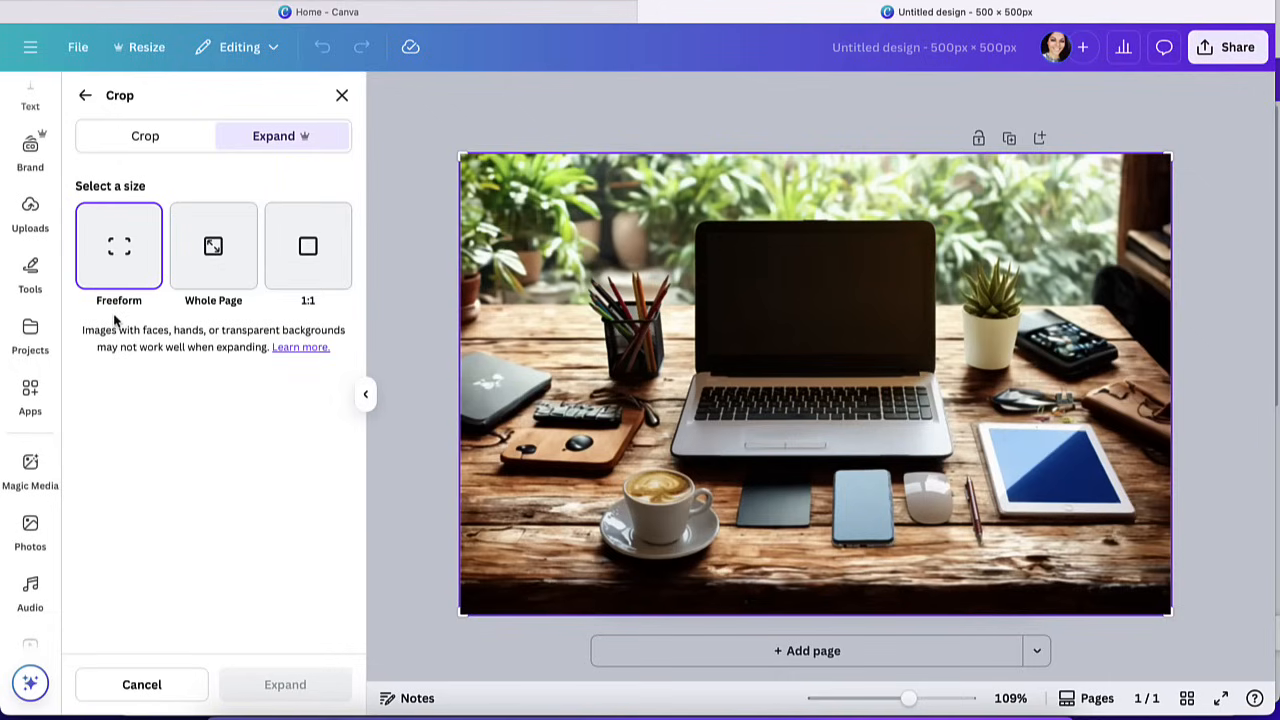
pyautogui.click(207, 263)
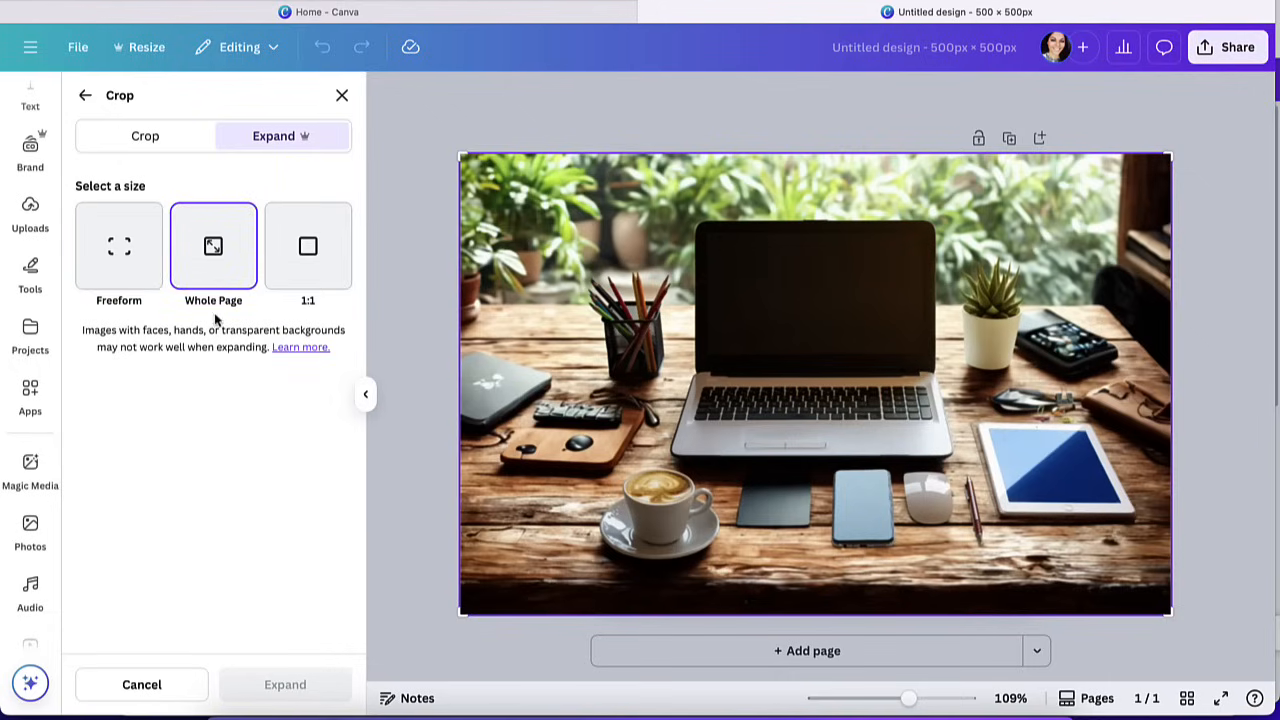
pyautogui.click(297, 273)
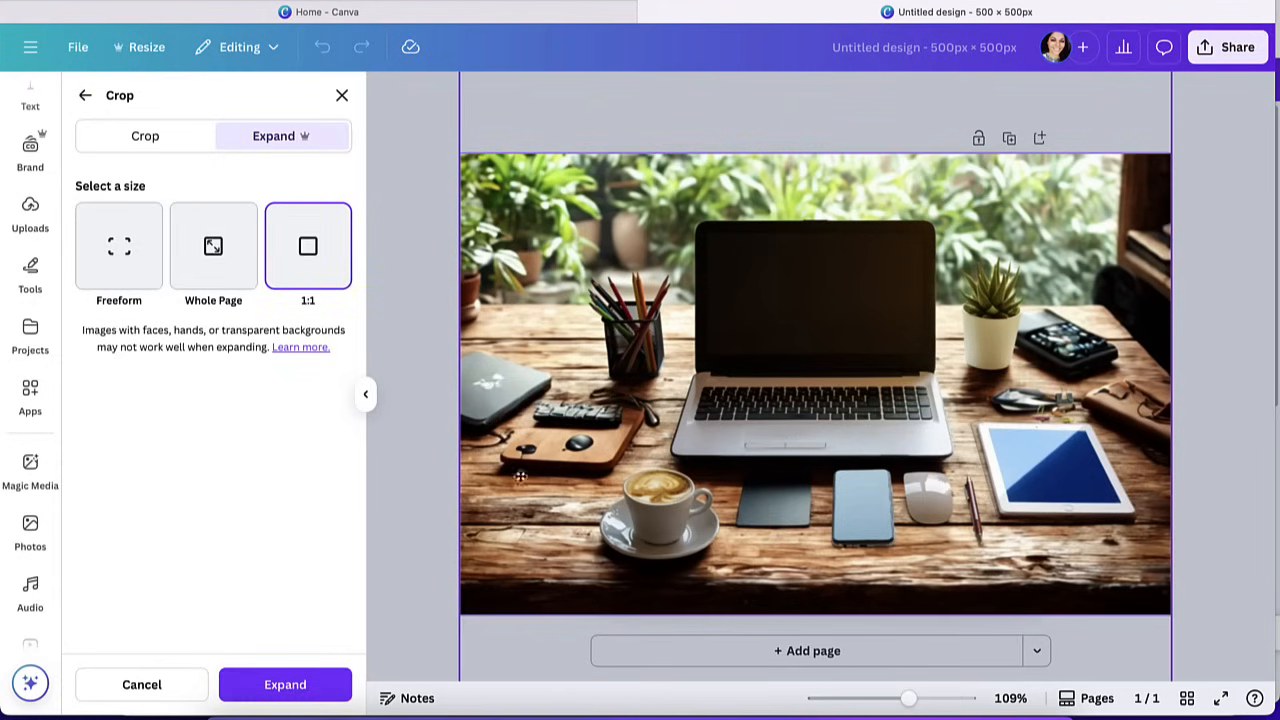
pyautogui.click(223, 277)
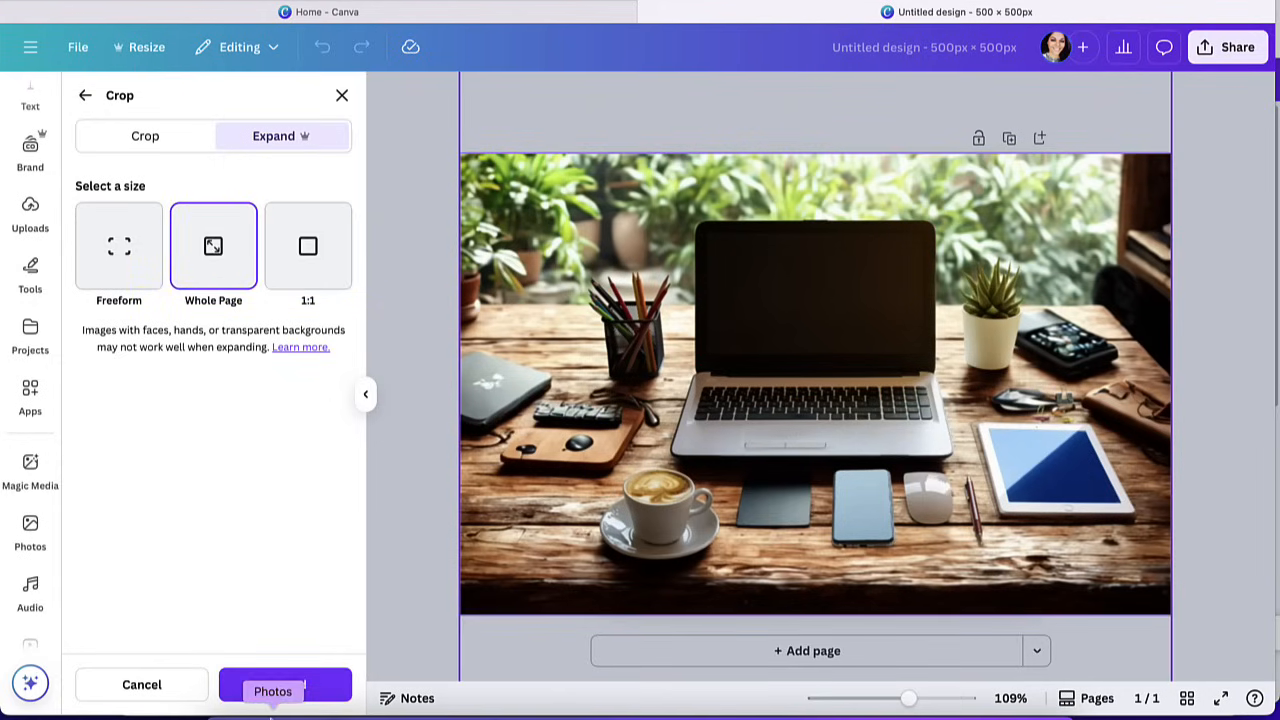
pyautogui.click(272, 688)
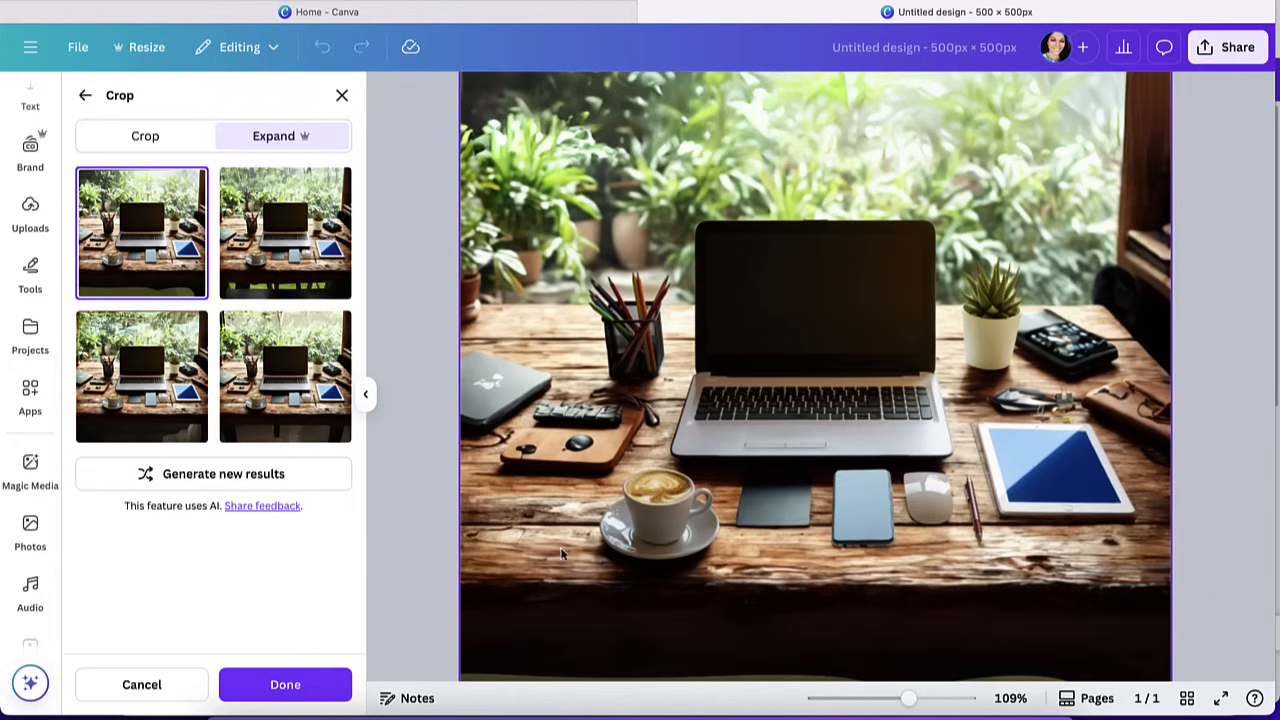
pyautogui.click(255, 681)
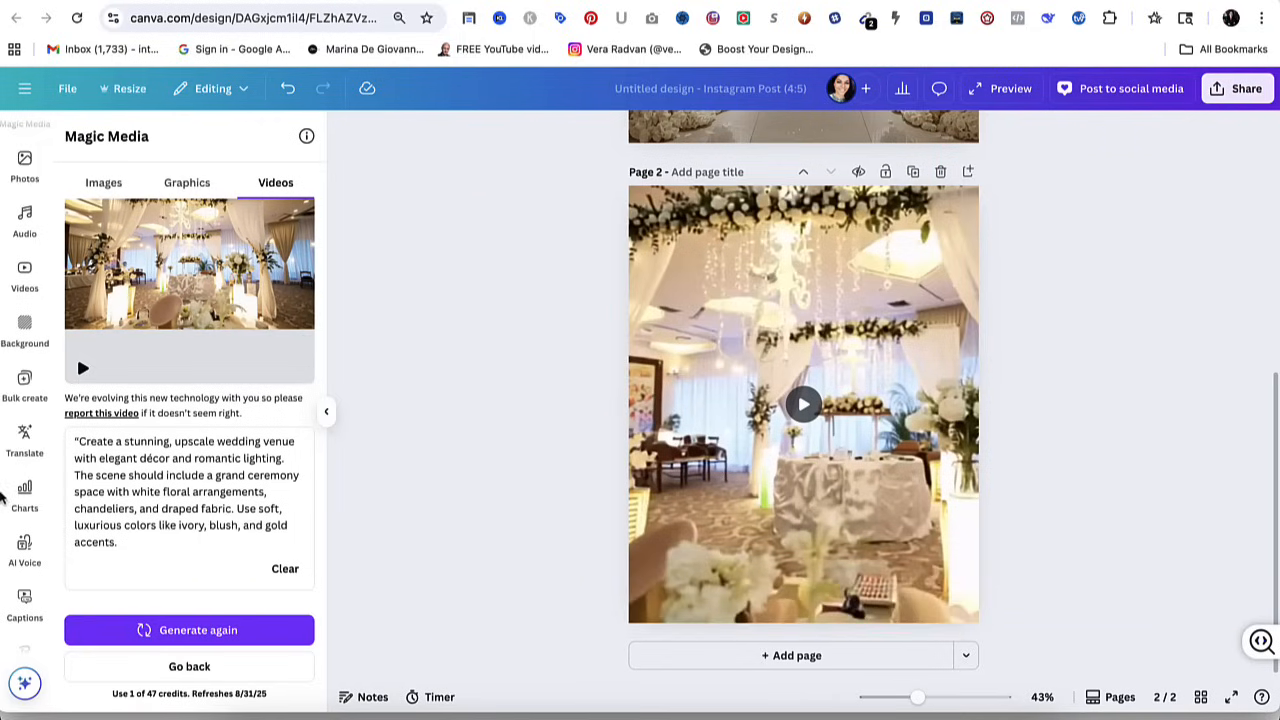
# Open AI Voice in the wedding venue design and enter the text "I'm very happy with my wedding vendor".
pyautogui.scroll(-1, 10, 485)
pyautogui.click(24, 490)
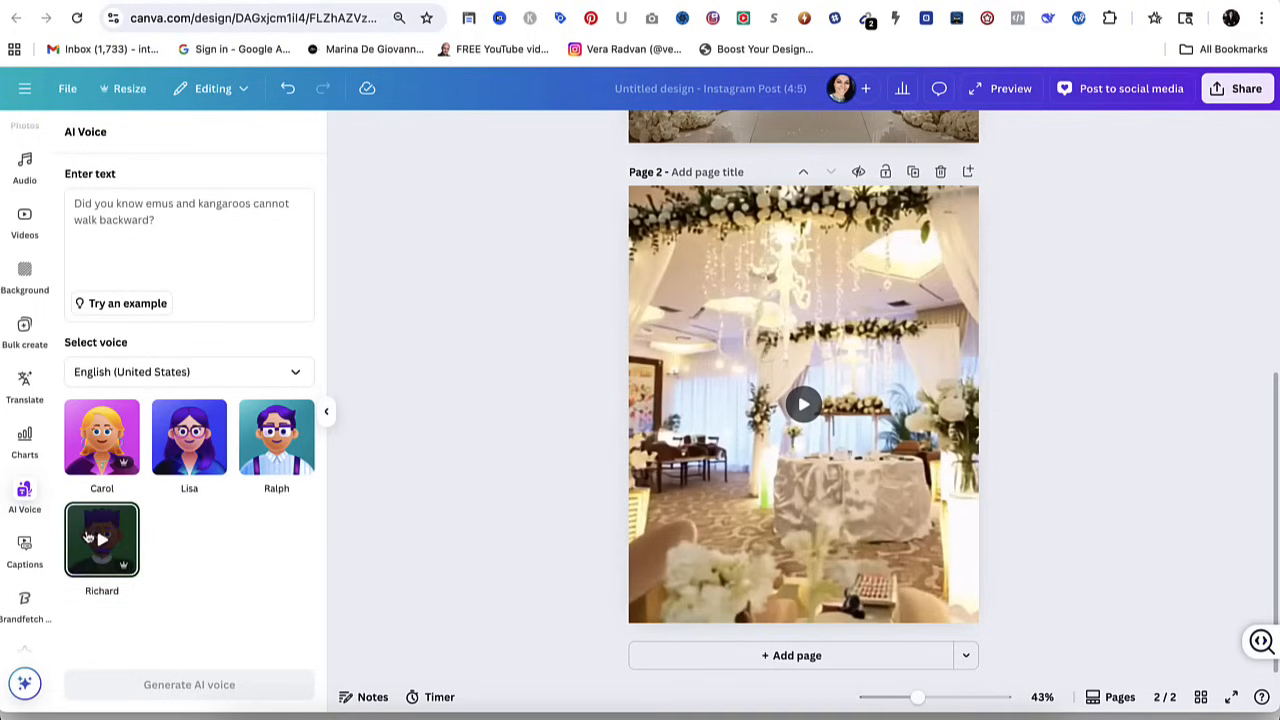
pyautogui.click(139, 208)
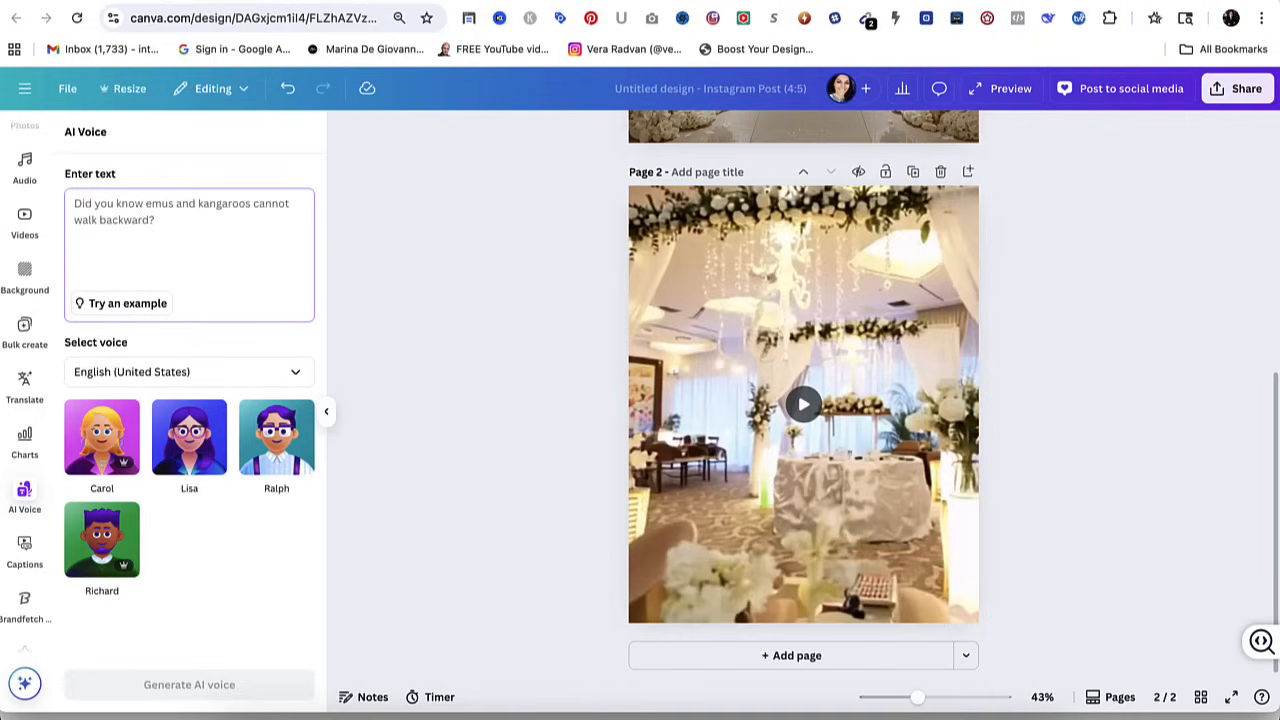
pyautogui.write('I')
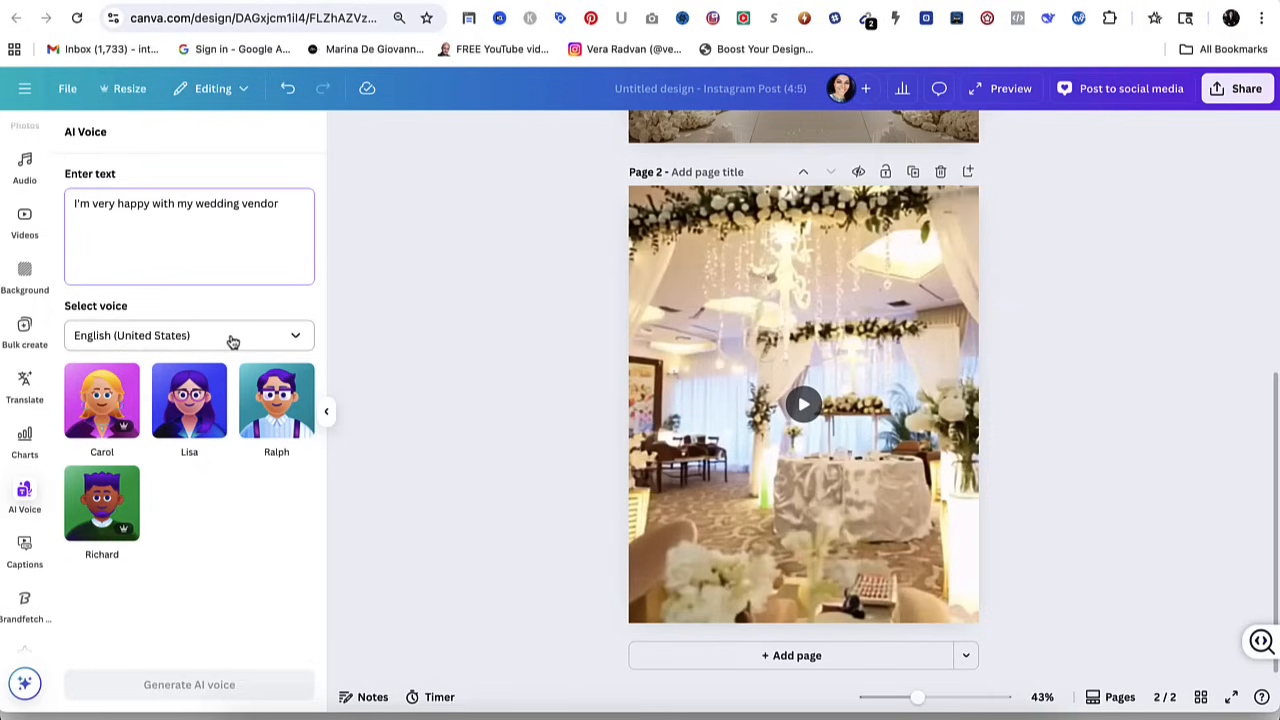
# Review the languages available for the AI voice and leave English (United States) selected.
pyautogui.click(232, 337)
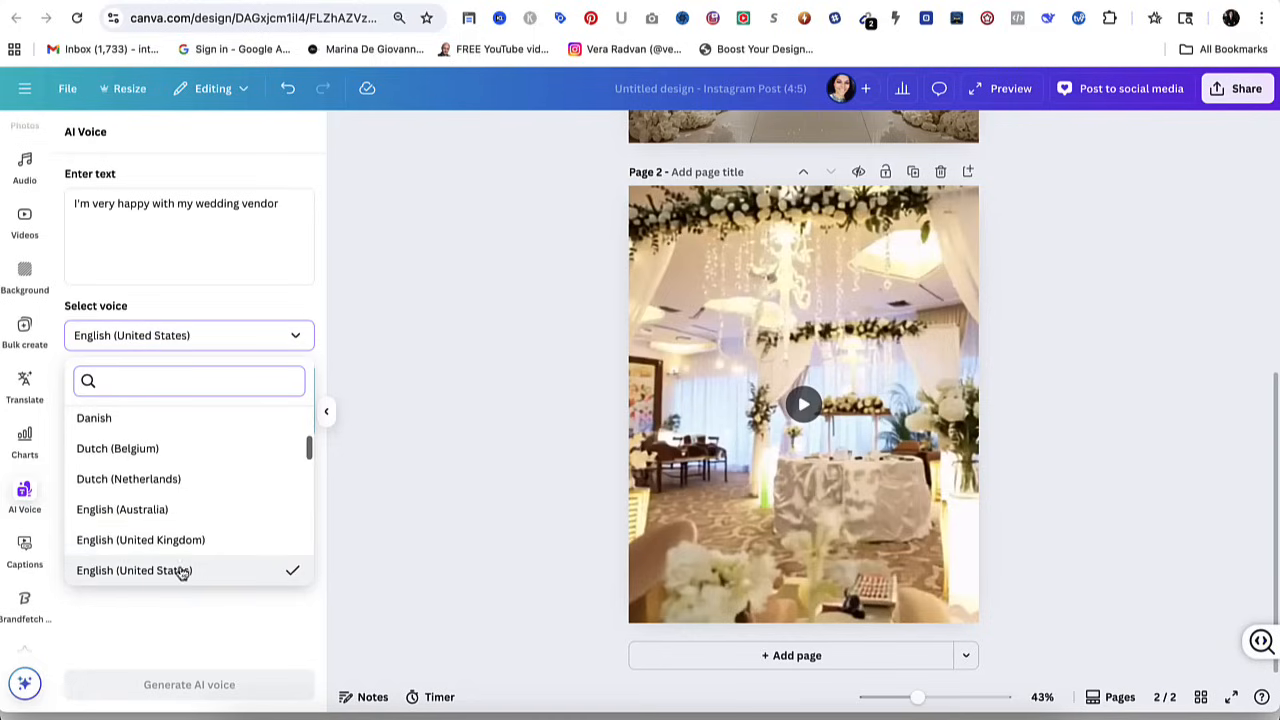
pyautogui.scroll(-1, 150, 570)
pyautogui.scroll(-1, 157, 460)
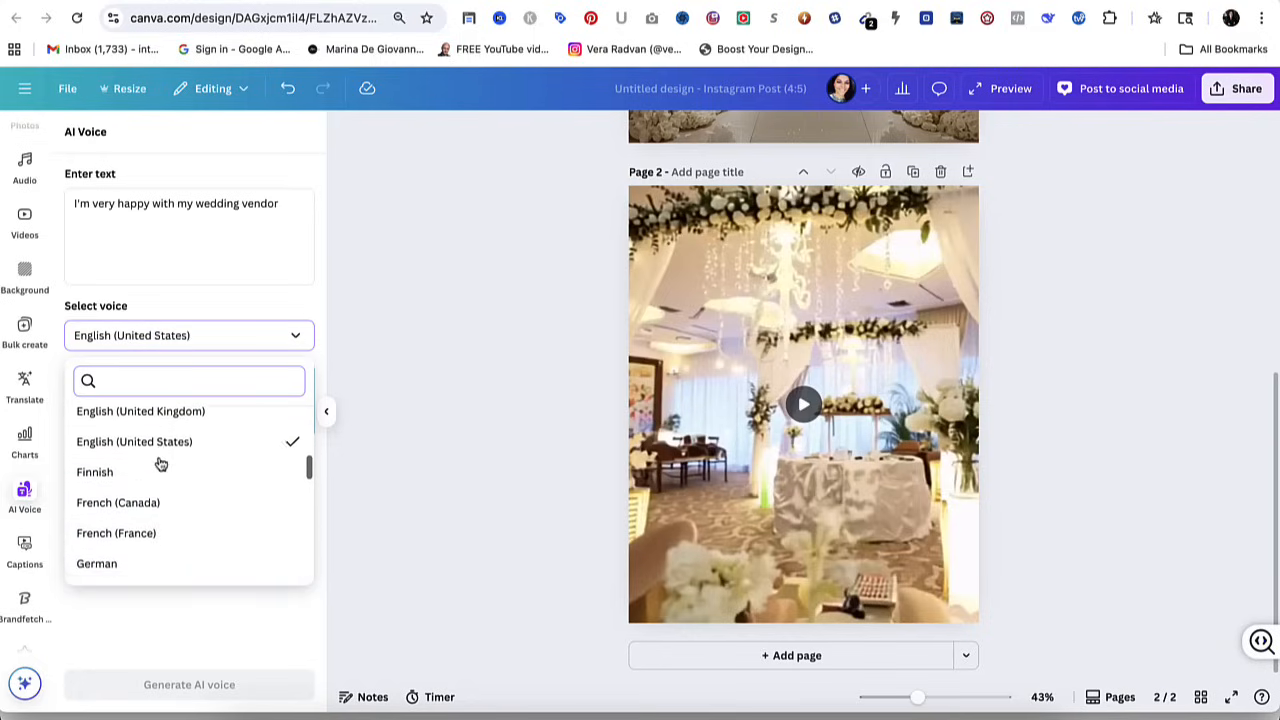
pyautogui.scroll(2, 157, 463)
pyautogui.scroll(1, 160, 463)
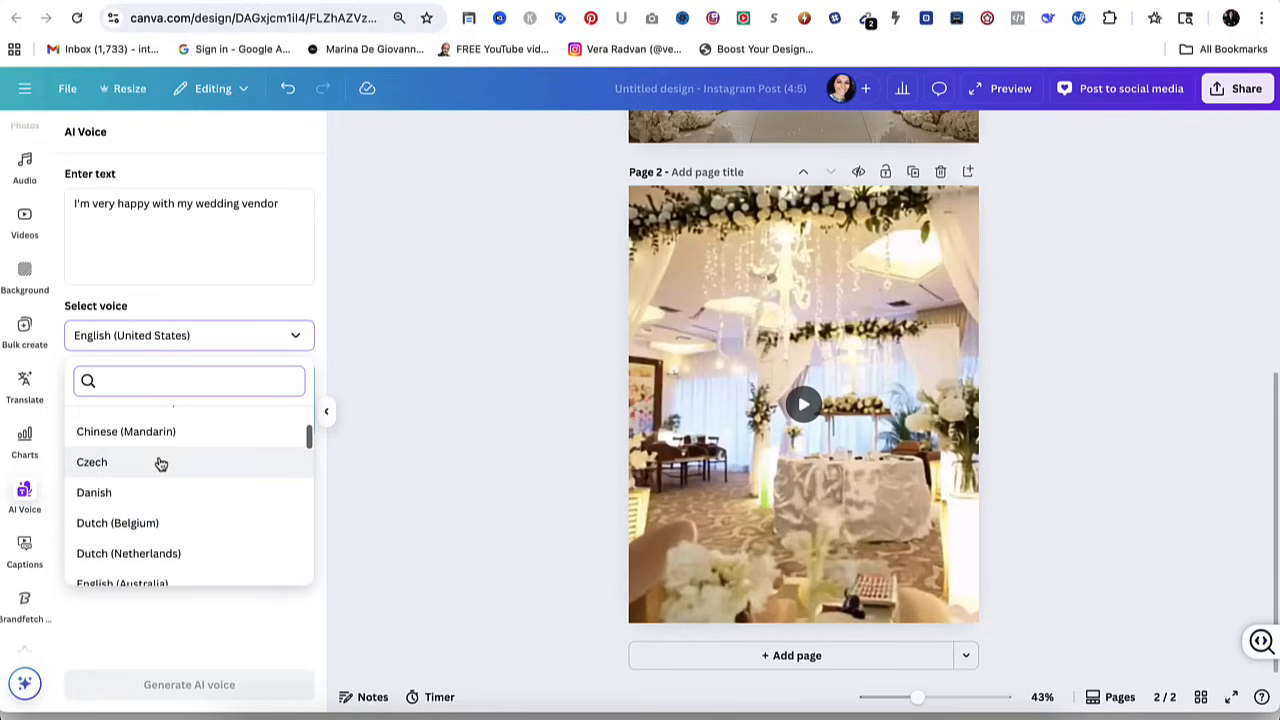
pyautogui.scroll(-6, 197, 485)
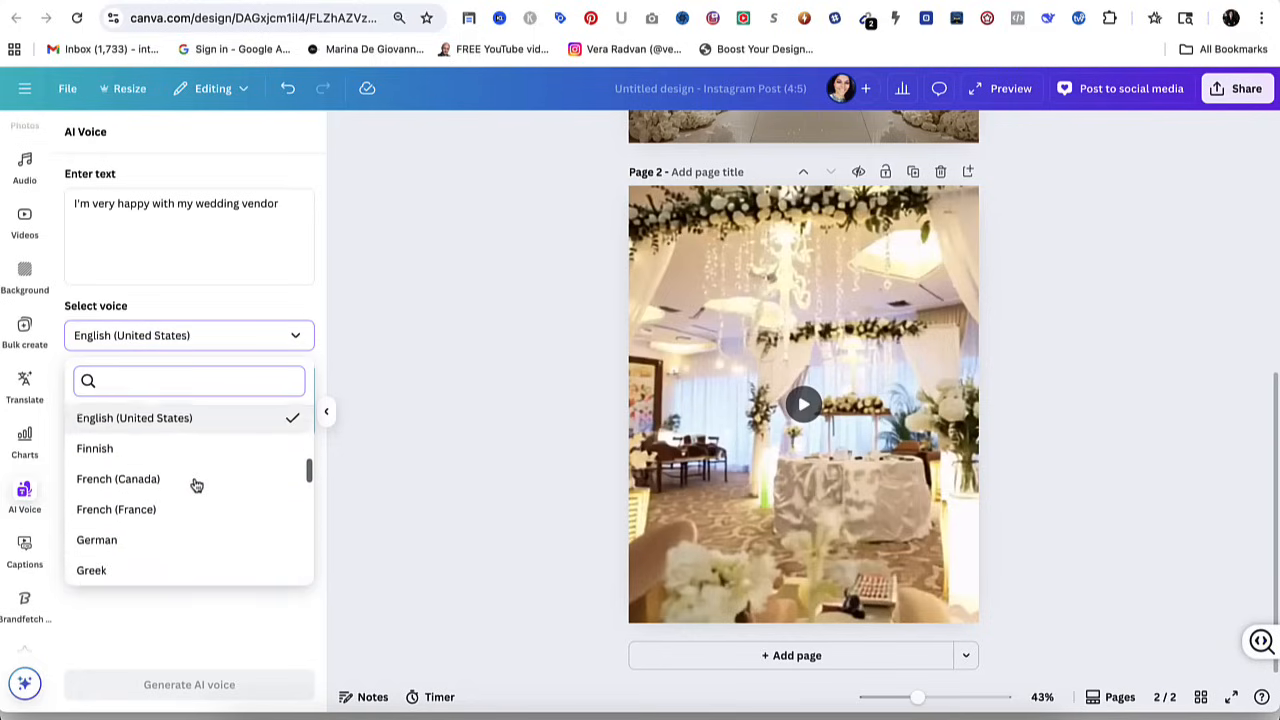
pyautogui.scroll(-8, 197, 485)
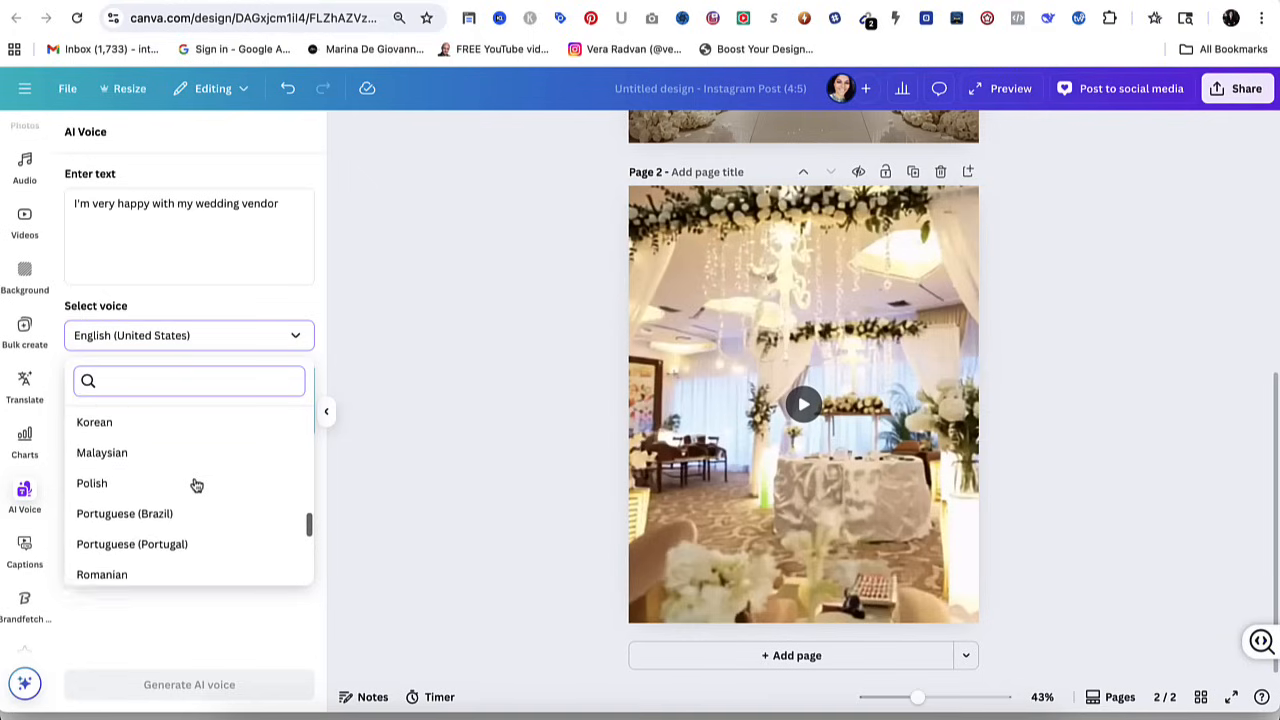
pyautogui.scroll(-3, 197, 485)
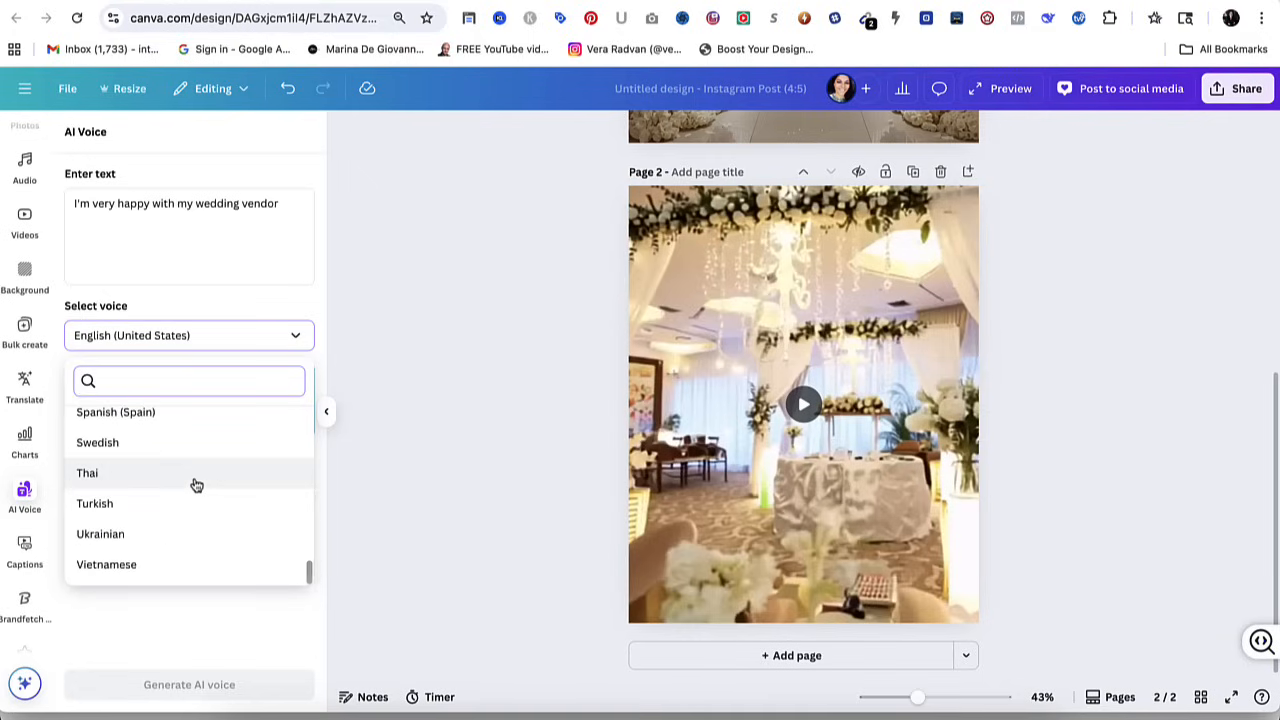
pyautogui.scroll(15, 197, 485)
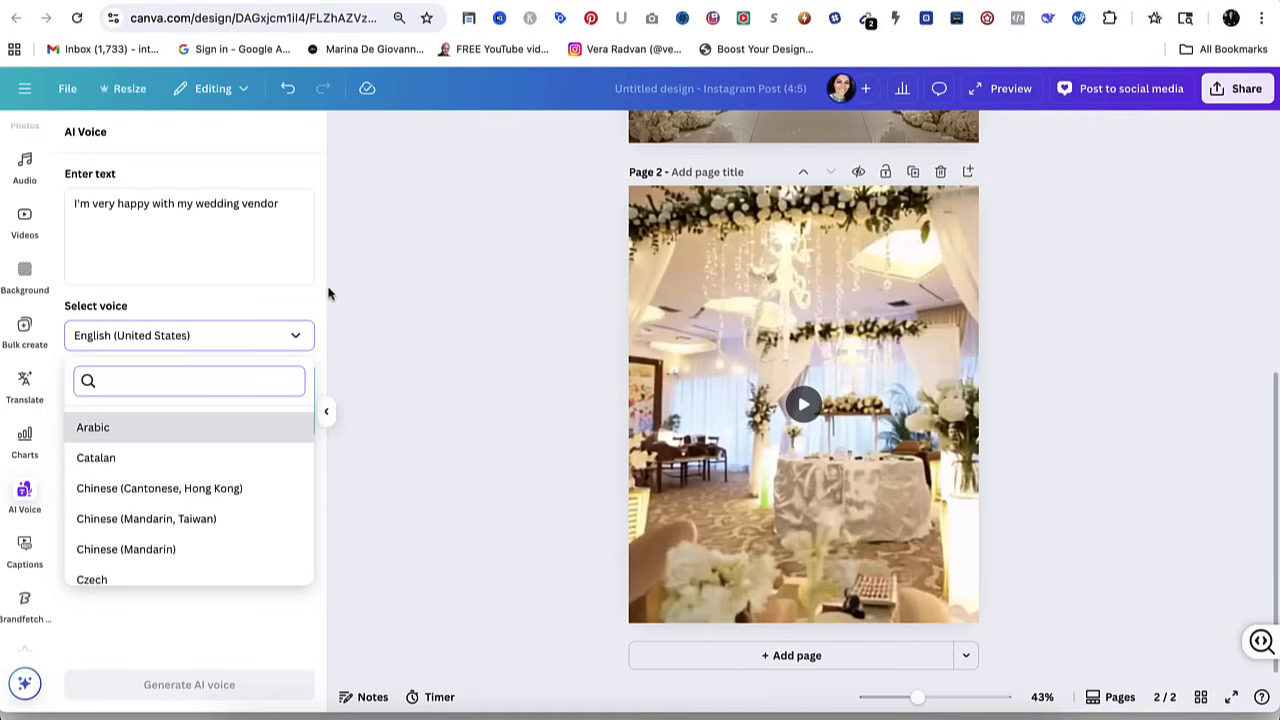
pyautogui.click(318, 337)
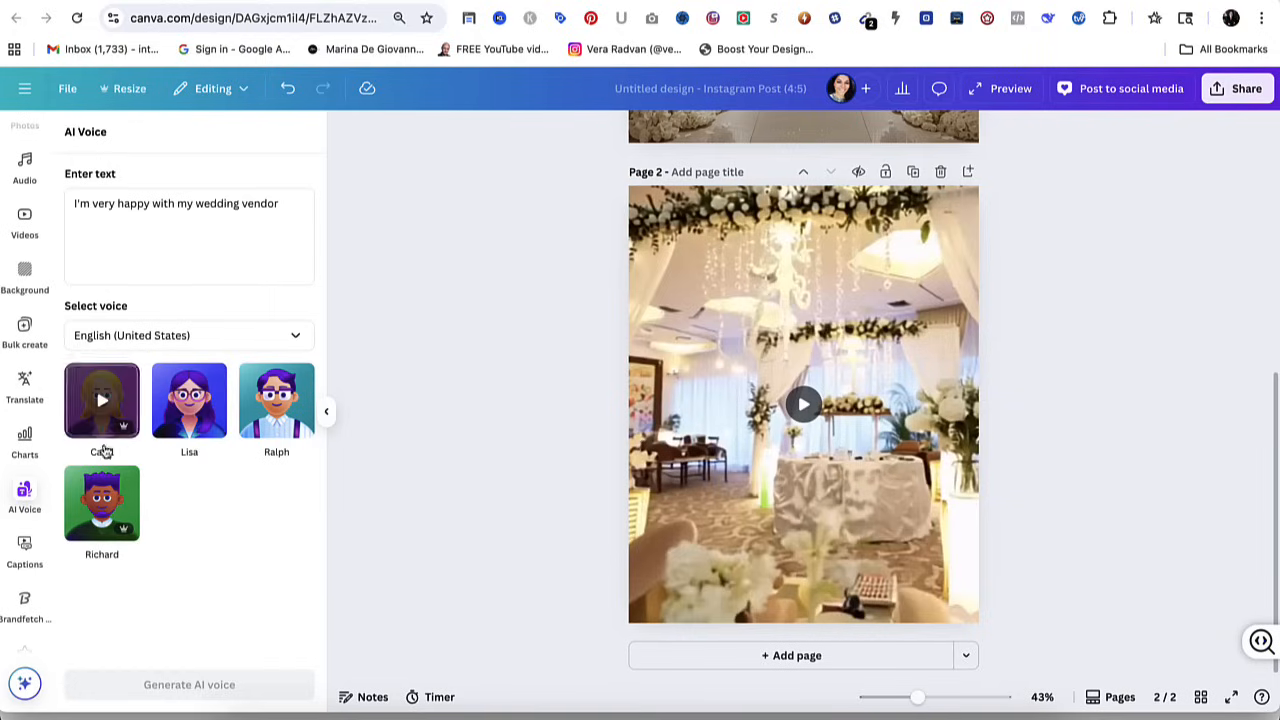
# Choose the Lisa voice for the wedding vendor text and generate the AI voice.
pyautogui.click(108, 505)
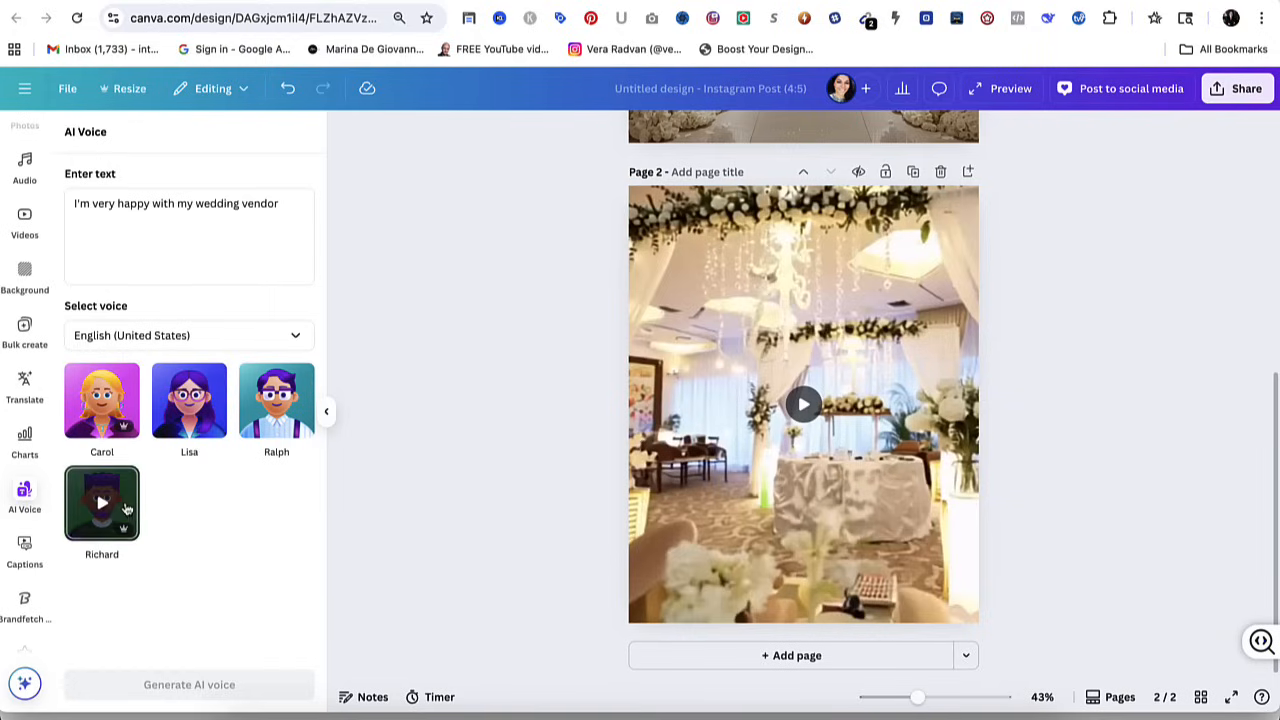
pyautogui.click(186, 440)
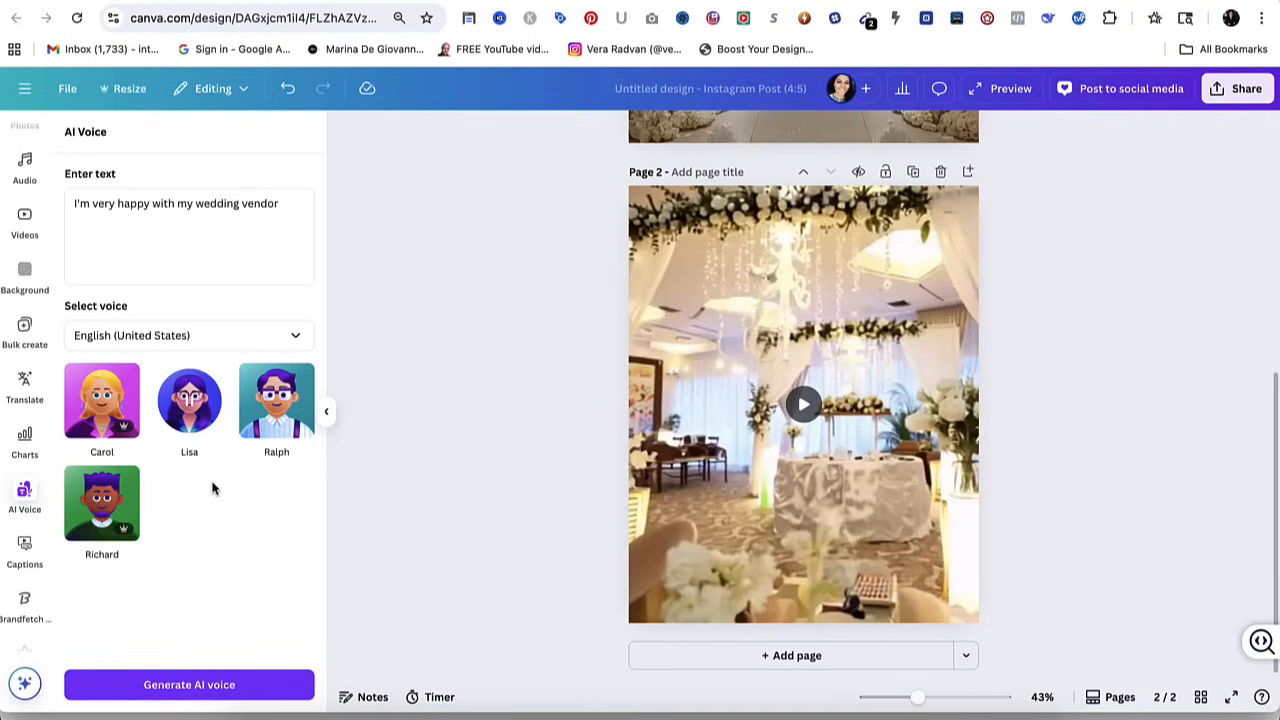
pyautogui.click(187, 400)
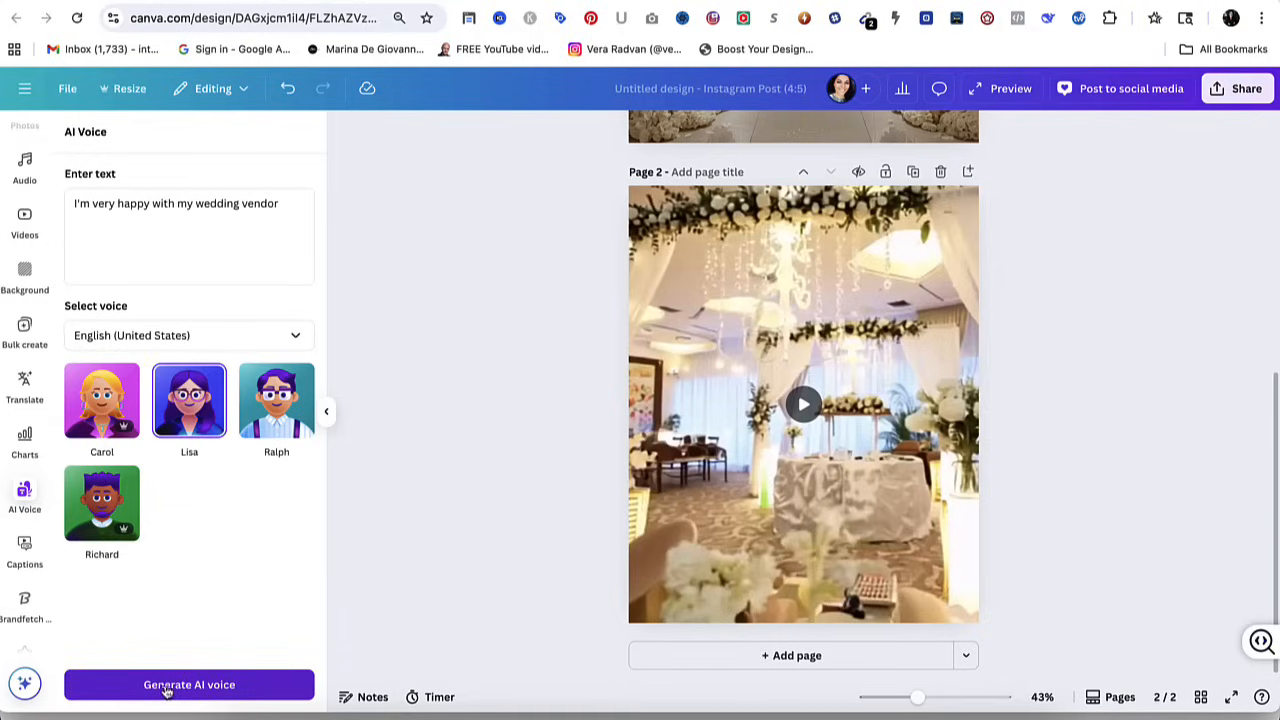
pyautogui.click(240, 689)
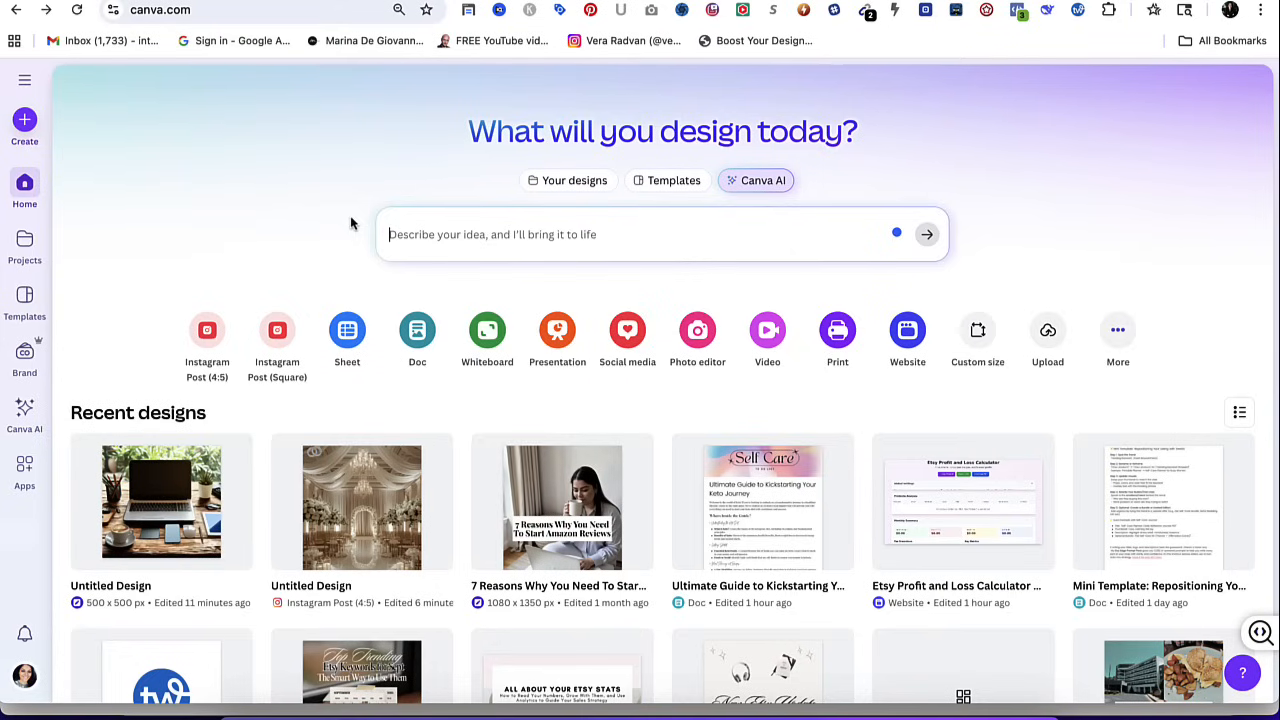
# Open the Sheets category for creating a new design and browse its sheet templates.
pyautogui.click(25, 121)
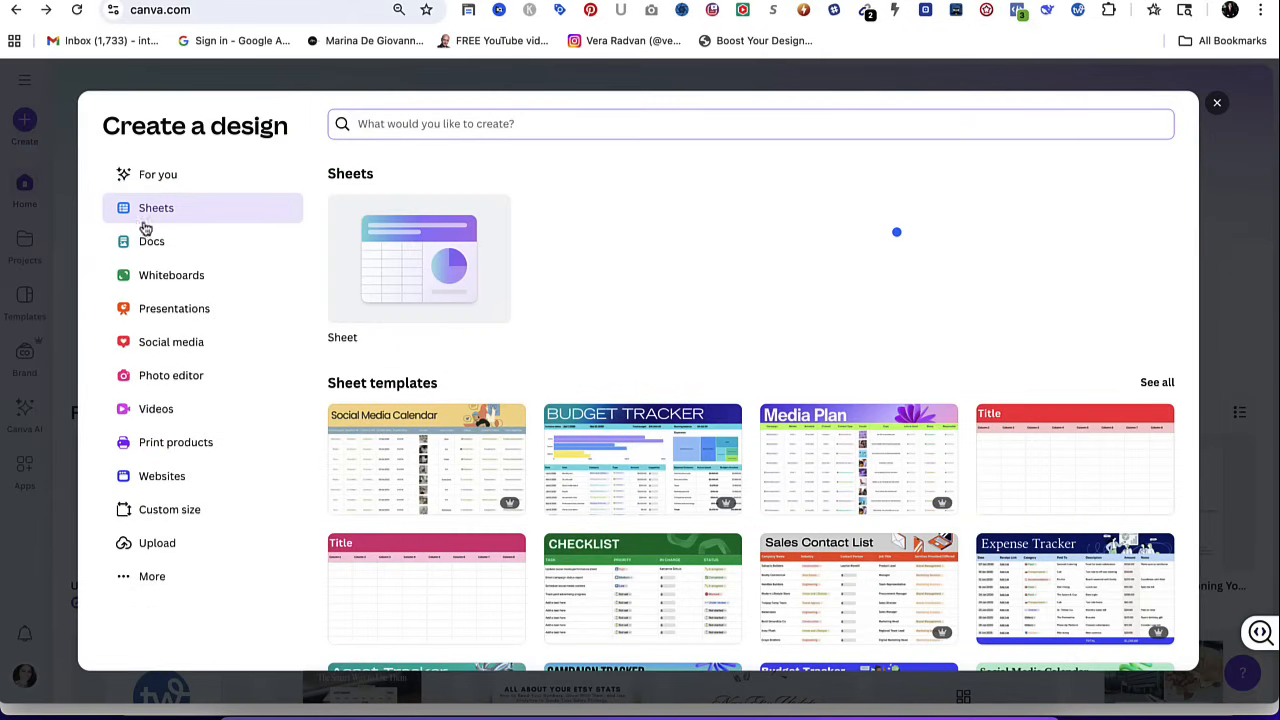
pyautogui.scroll(-3, 460, 369)
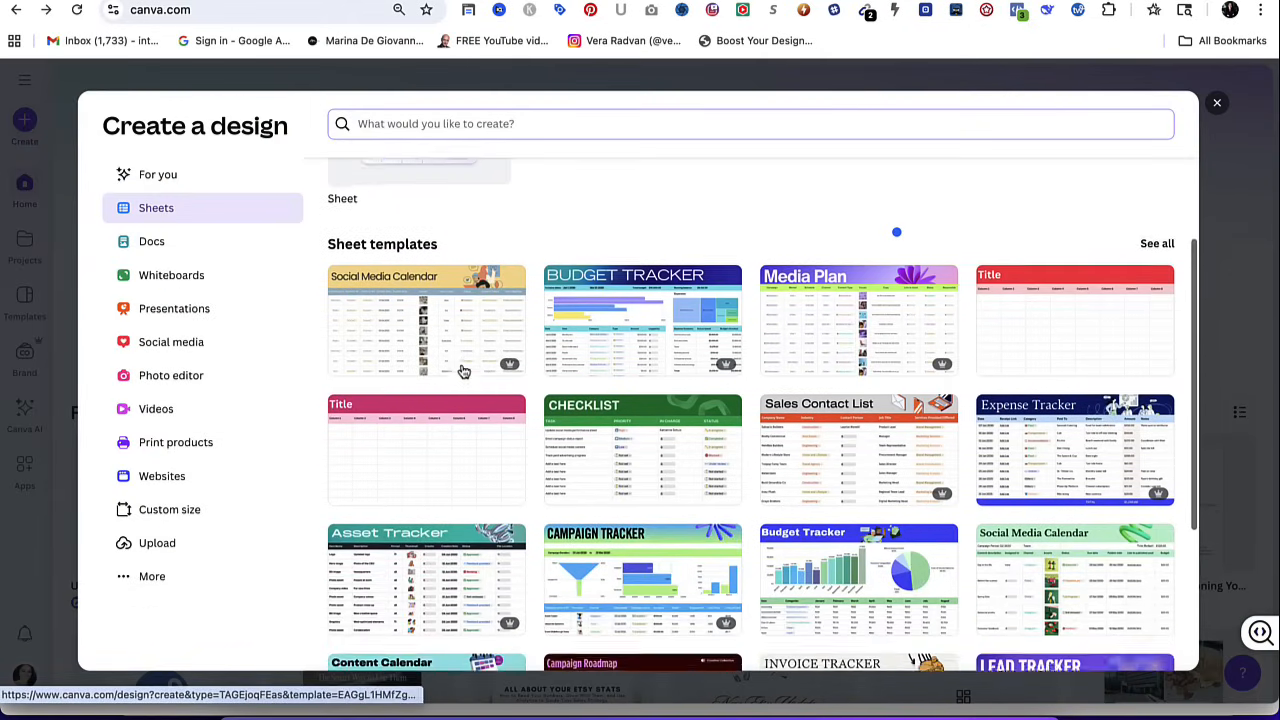
pyautogui.scroll(3, 463, 371)
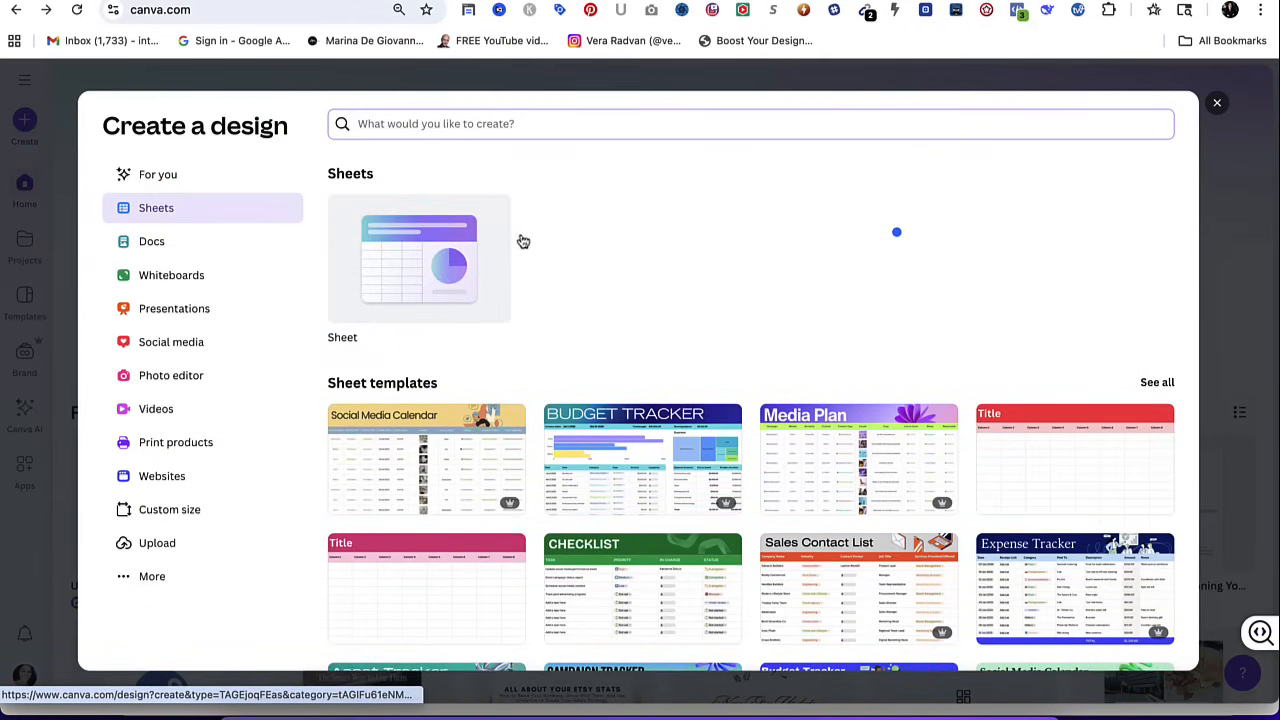
pyautogui.scroll(-2, 523, 457)
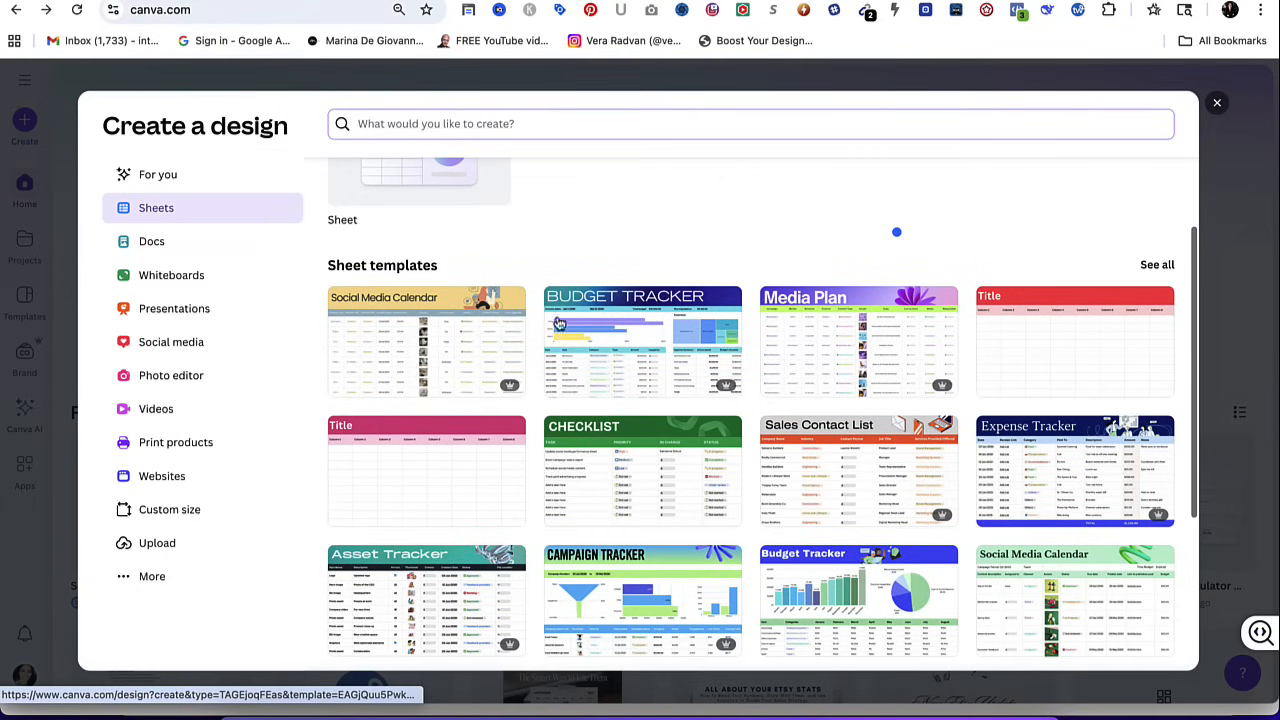
pyautogui.scroll(-5, 886, 414)
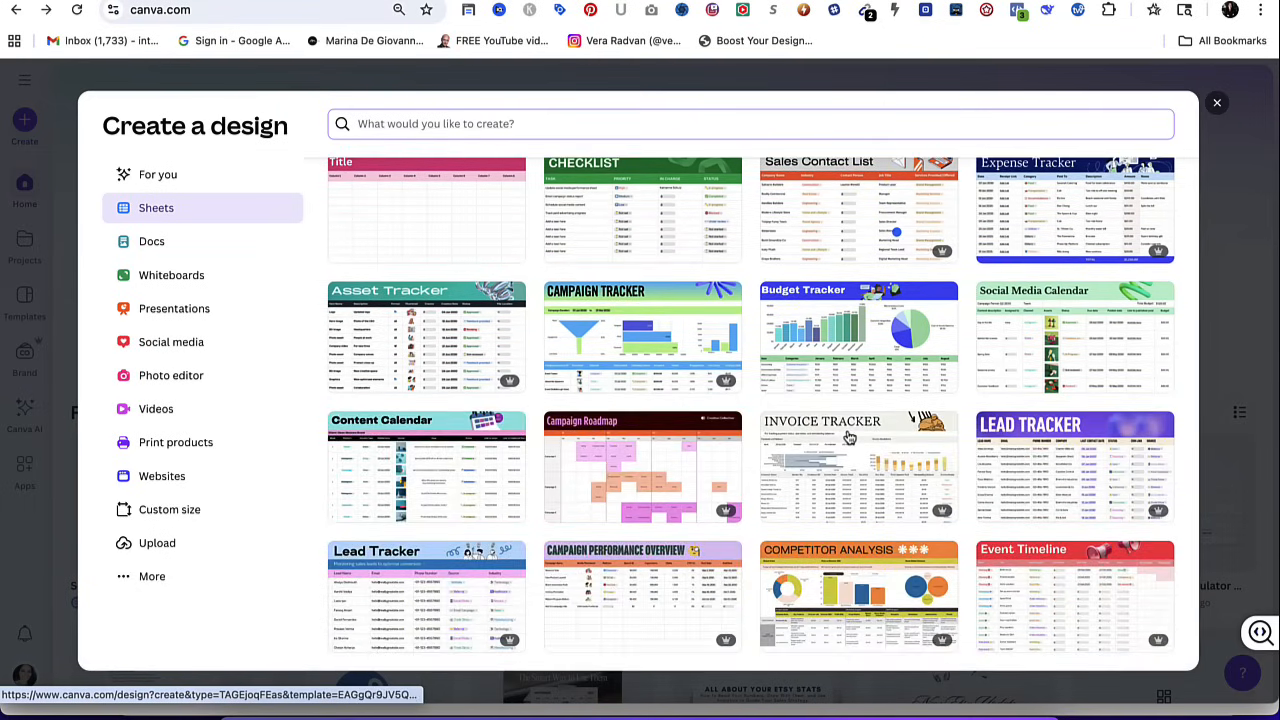
pyautogui.scroll(5, 848, 437)
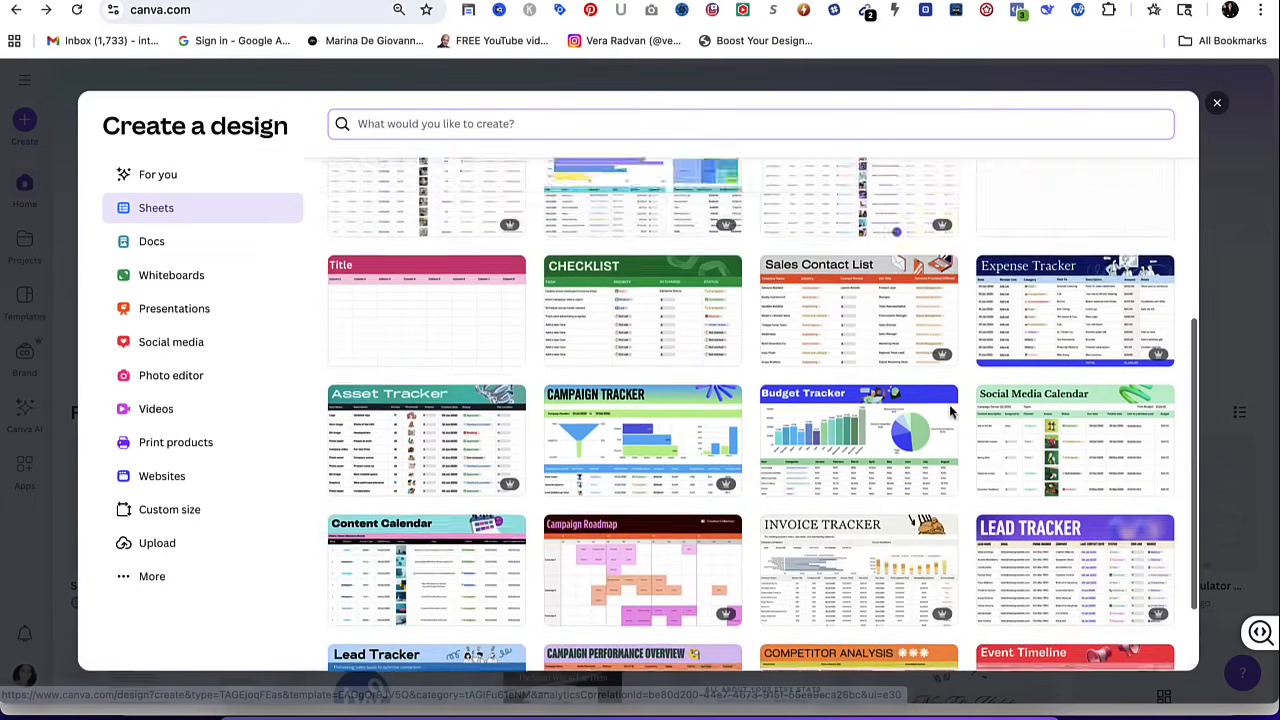
# Open the full Sheets template library and look through the available trackers, calendars and calculators.
pyautogui.click(1166, 274)
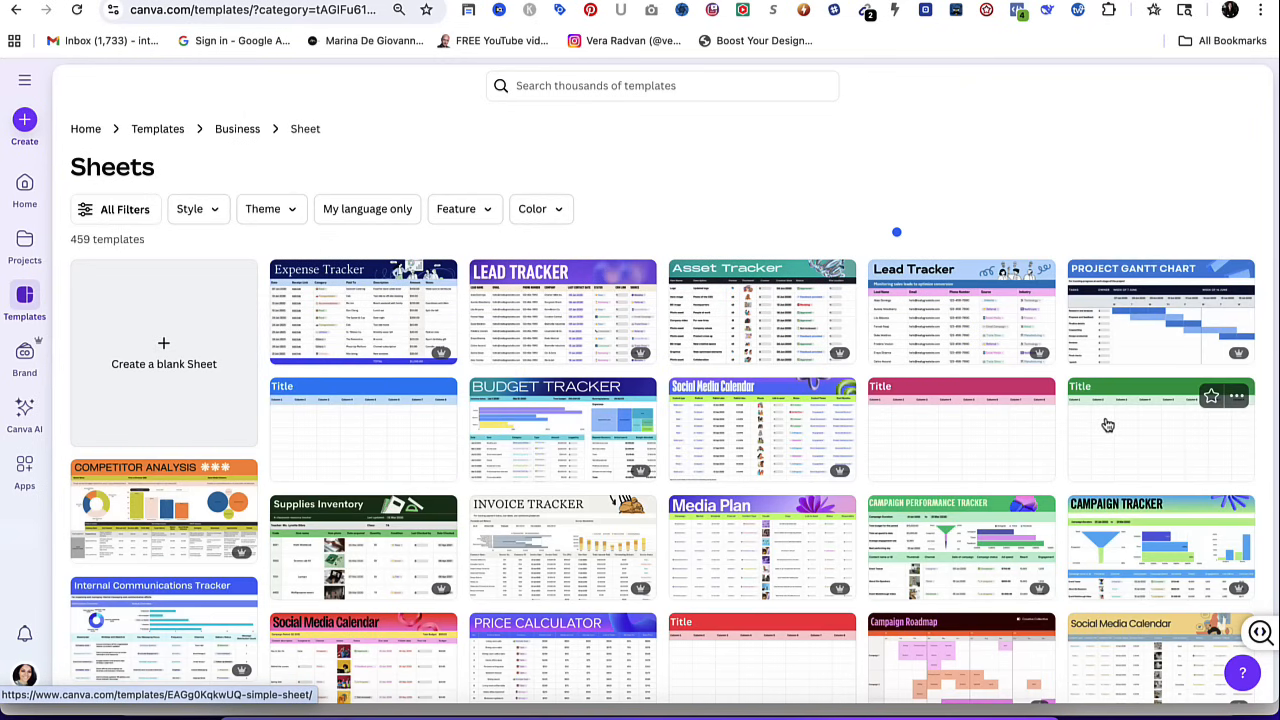
pyautogui.scroll(-4, 1106, 423)
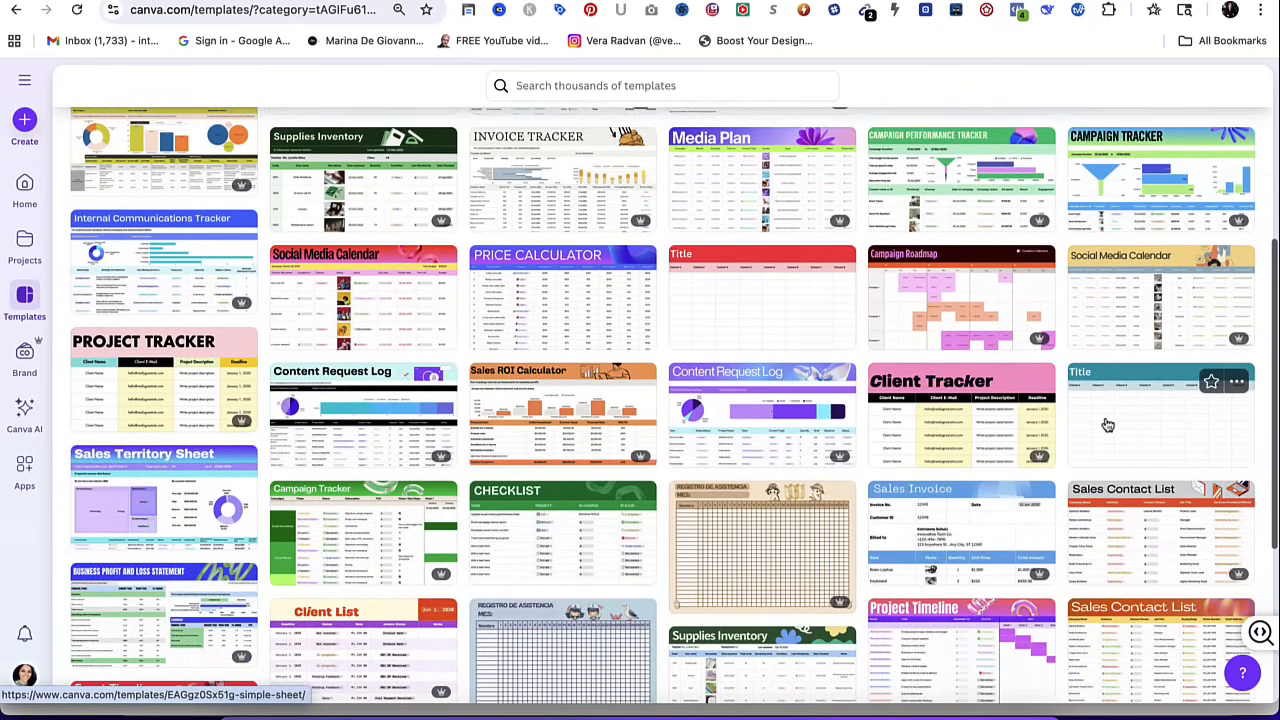
pyautogui.scroll(-4, 1106, 423)
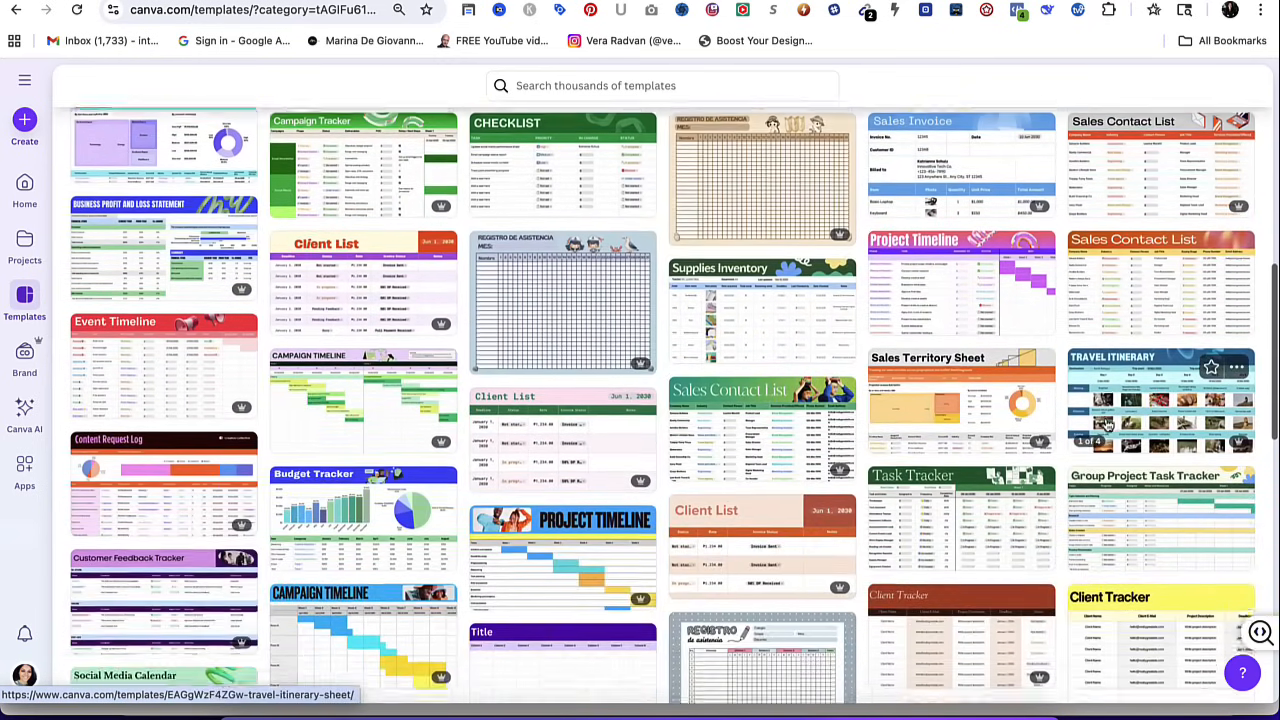
pyautogui.scroll(3, 1106, 423)
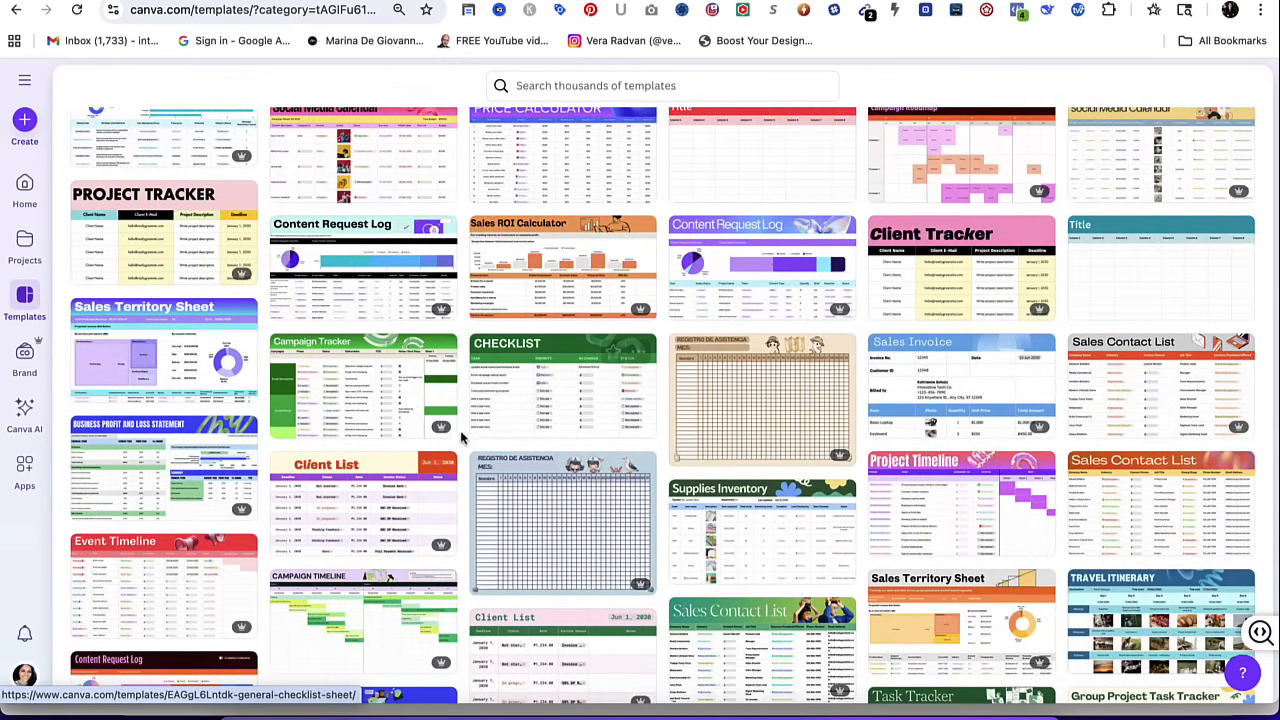
pyautogui.scroll(3, 506, 344)
pyautogui.scroll(5, 506, 344)
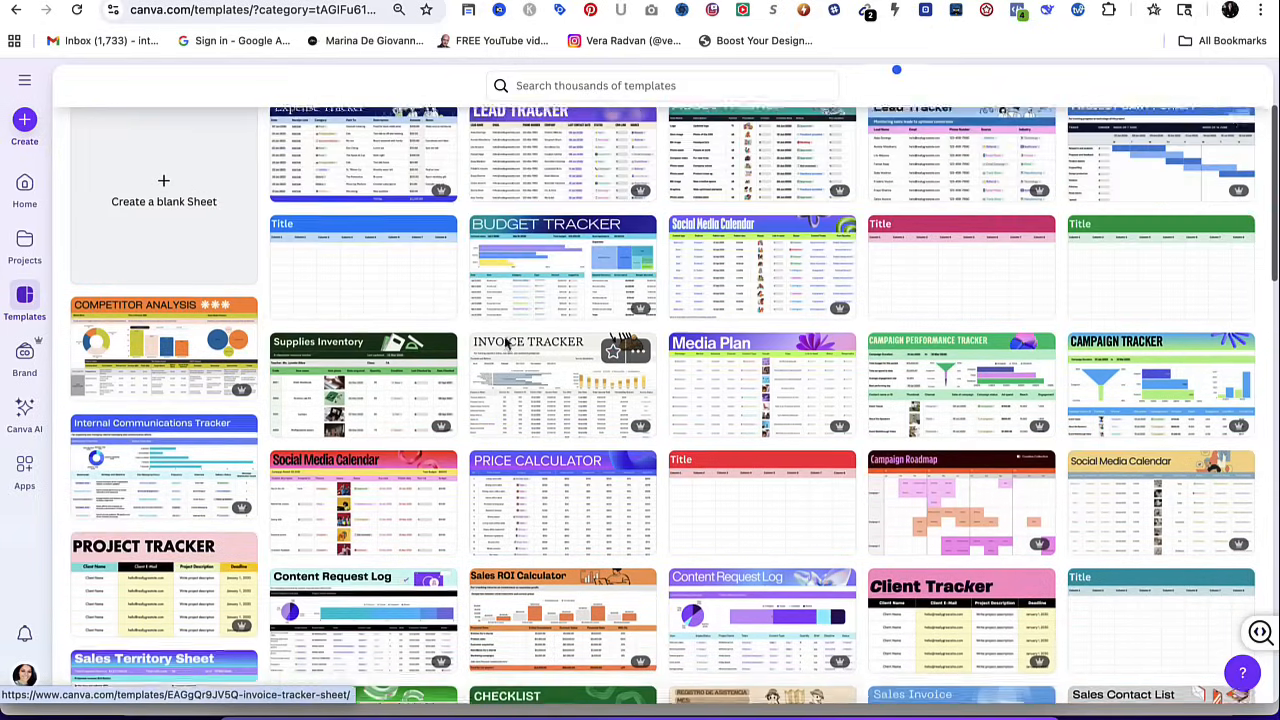
pyautogui.scroll(-5, 512, 436)
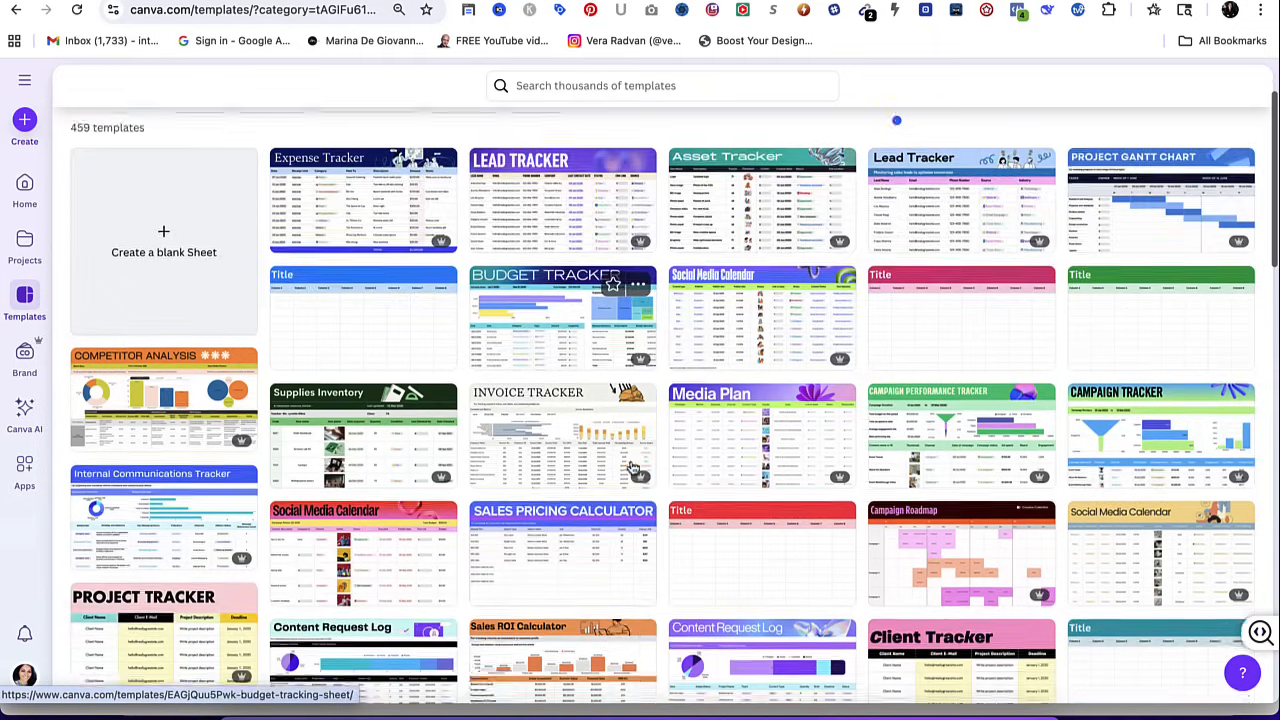
pyautogui.scroll(-6, 631, 467)
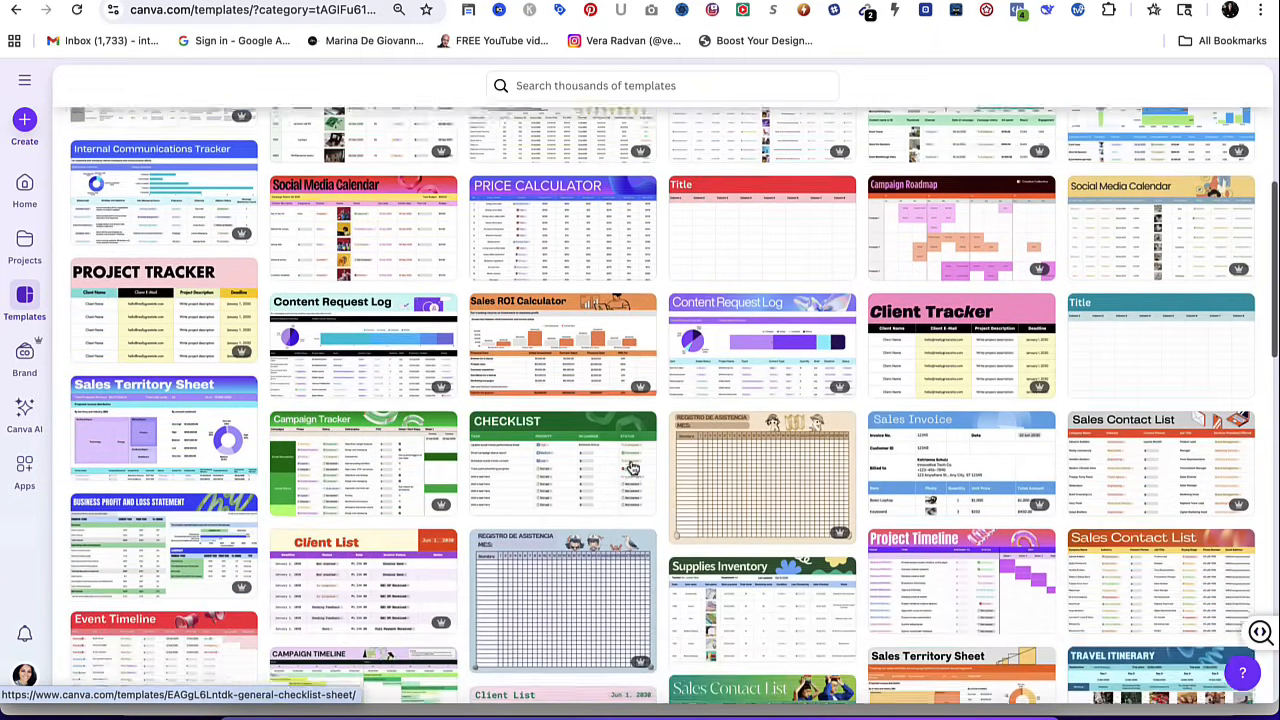
pyautogui.scroll(-8, 631, 467)
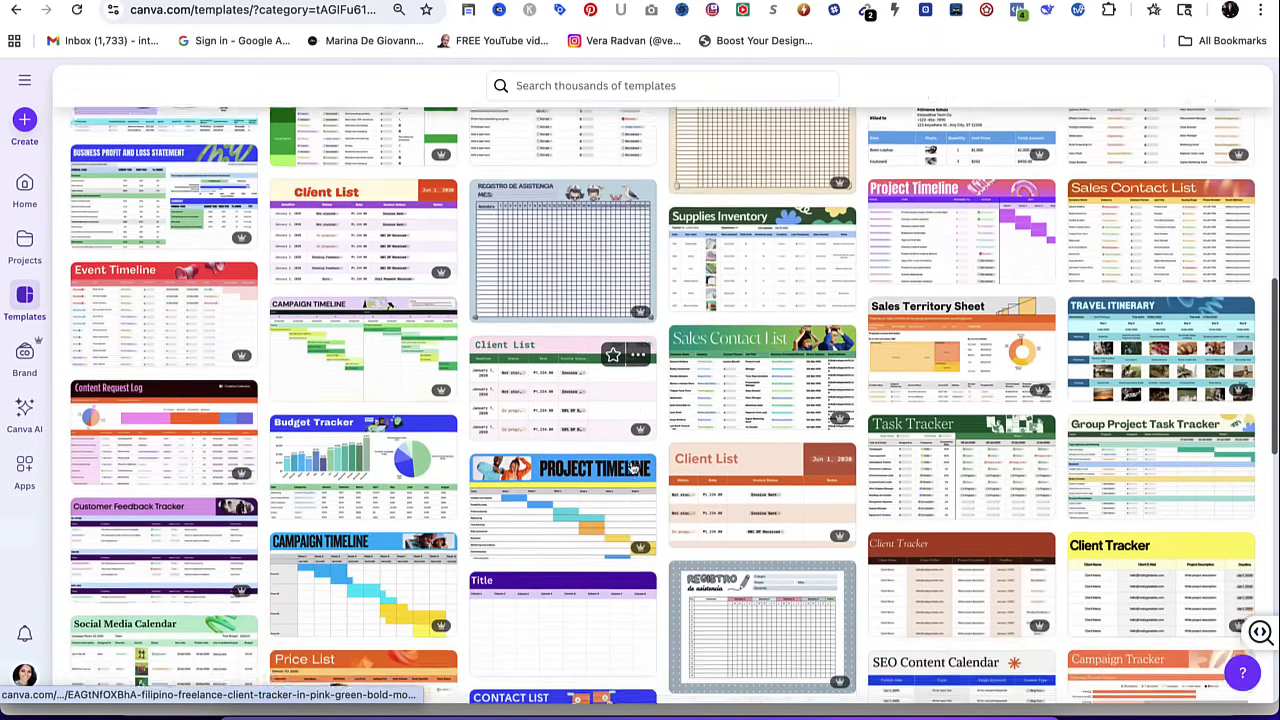
pyautogui.scroll(15, 631, 467)
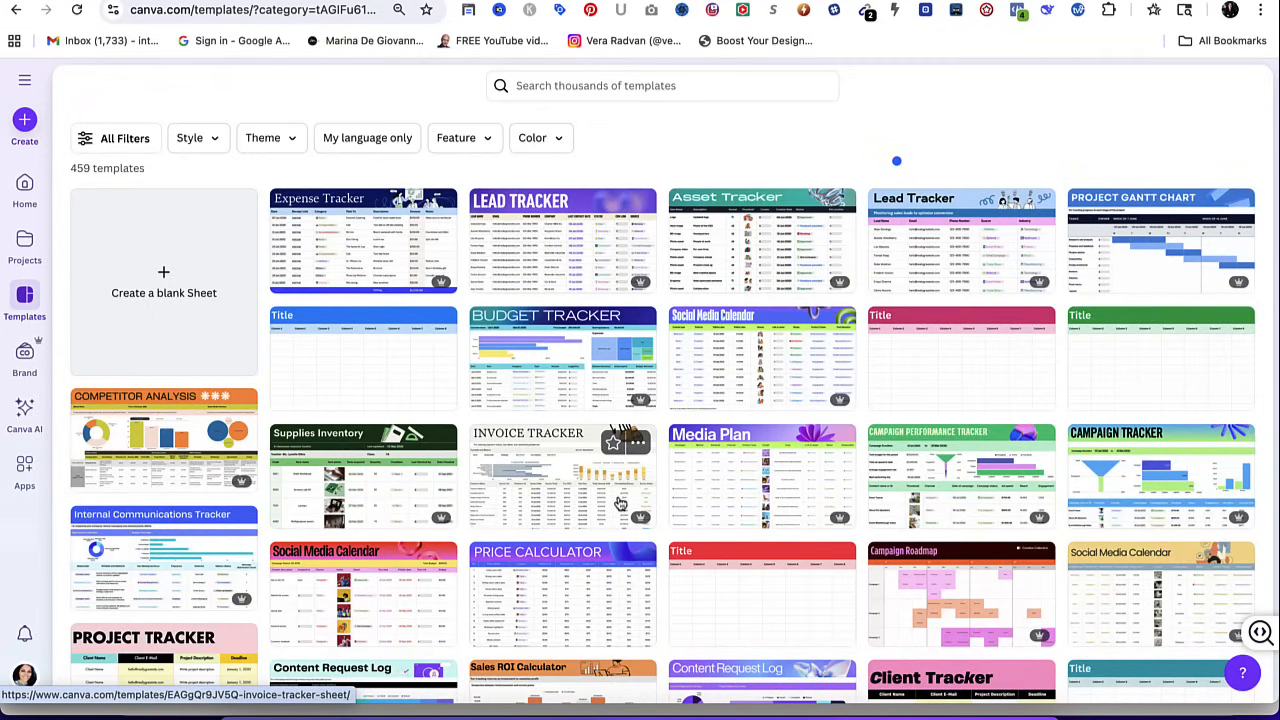
# Preview the purple Social Media Calendar sheet template and look through the similar templates suggested for it.
pyautogui.click(738, 354)
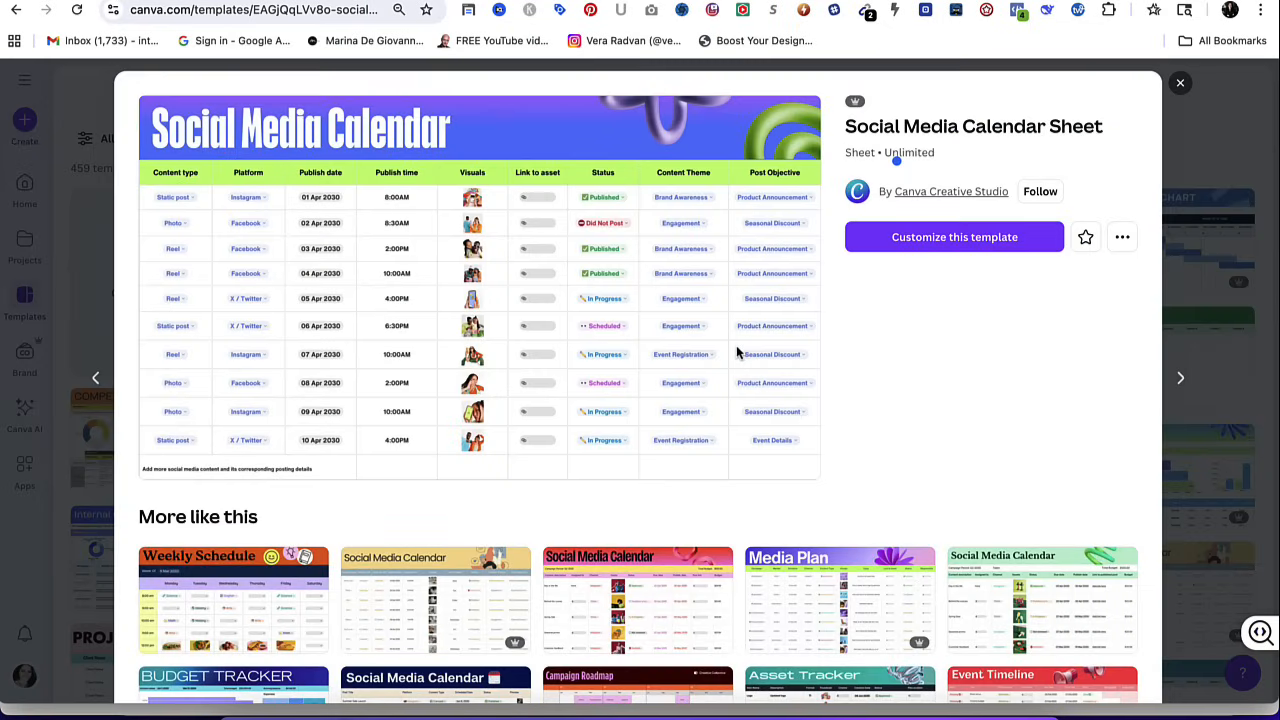
pyautogui.scroll(-5, 651, 330)
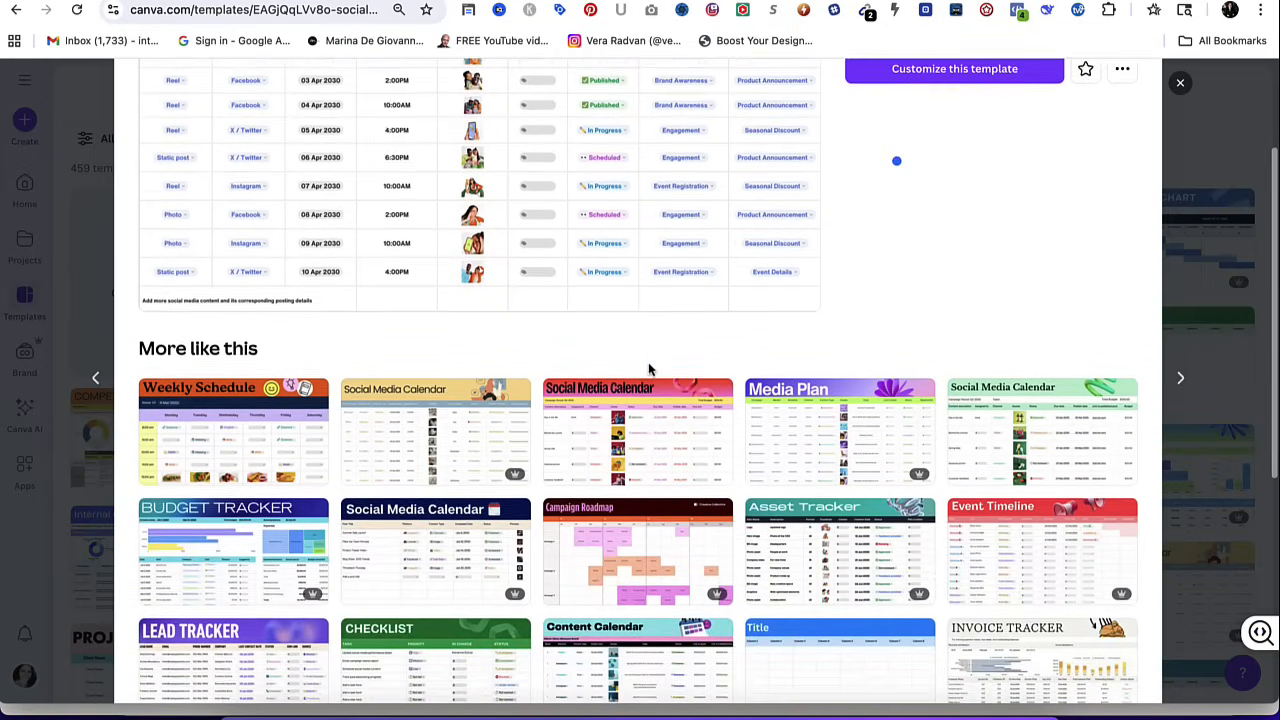
pyautogui.scroll(-4, 465, 440)
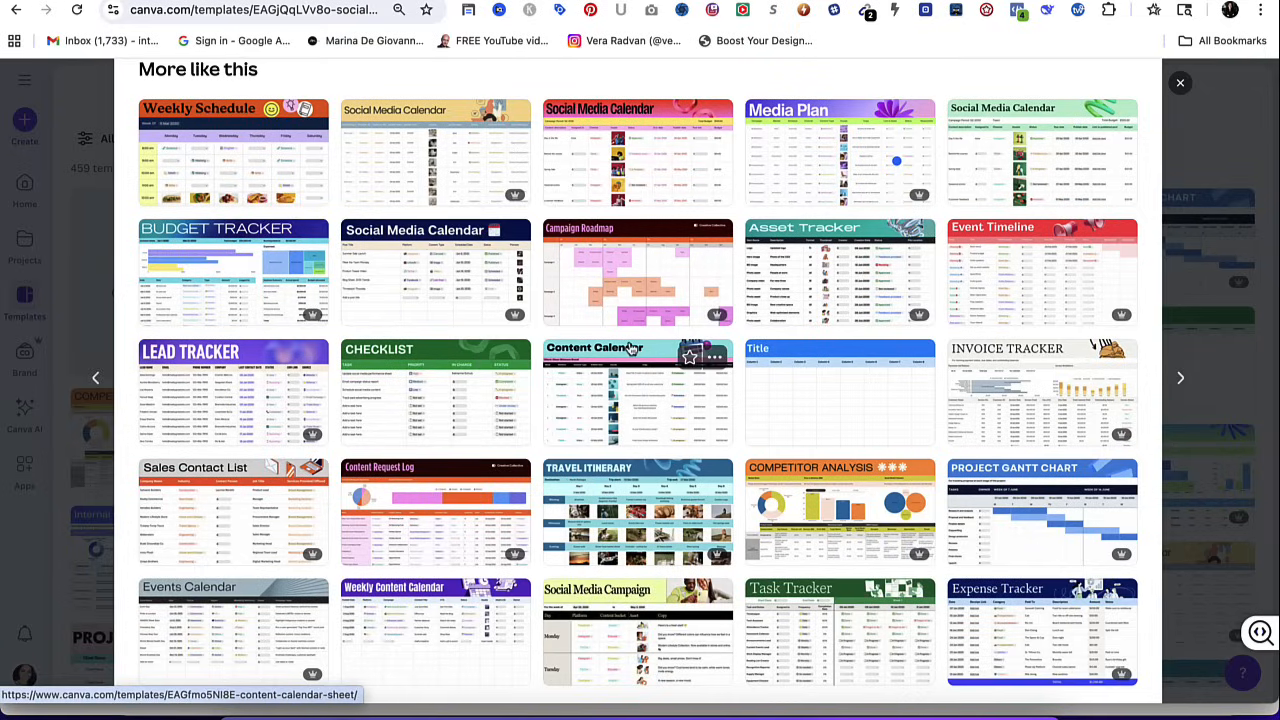
pyautogui.scroll(2, 678, 262)
pyautogui.scroll(6, 678, 262)
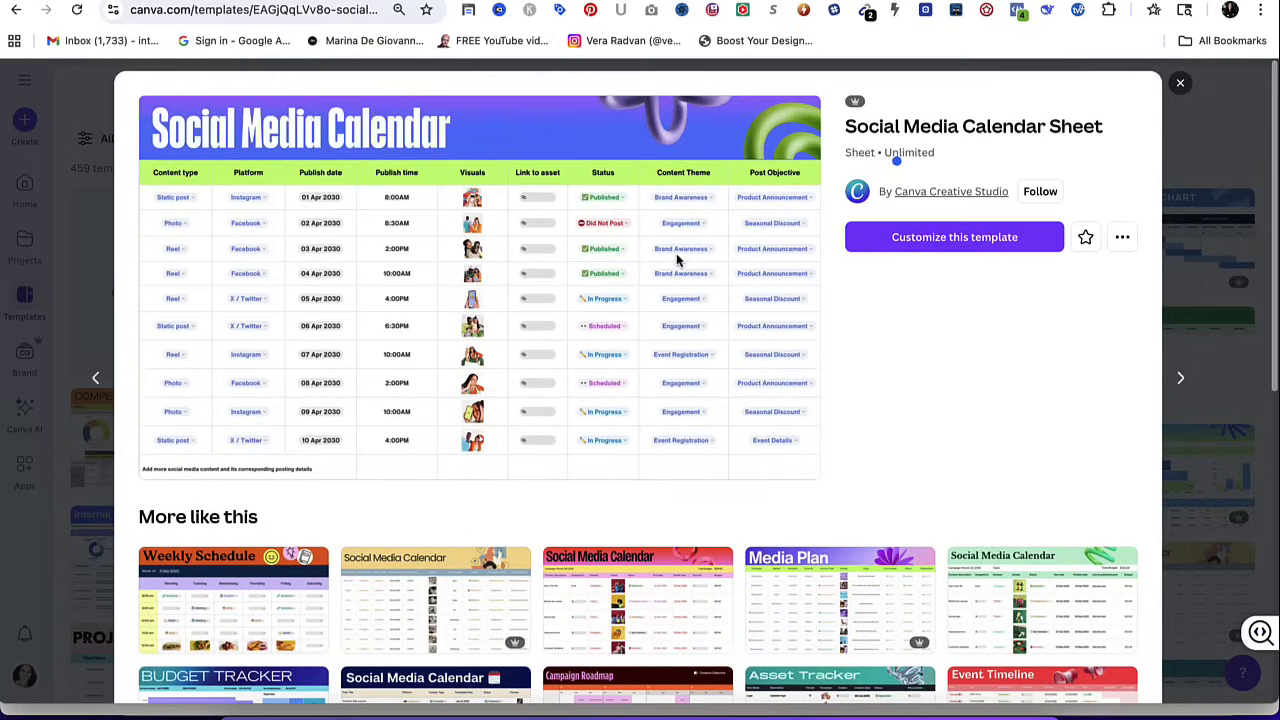
# Choose the red and pink Social Media Calendar template from the similar ones and customize it as a new sheet.
pyautogui.click(620, 612)
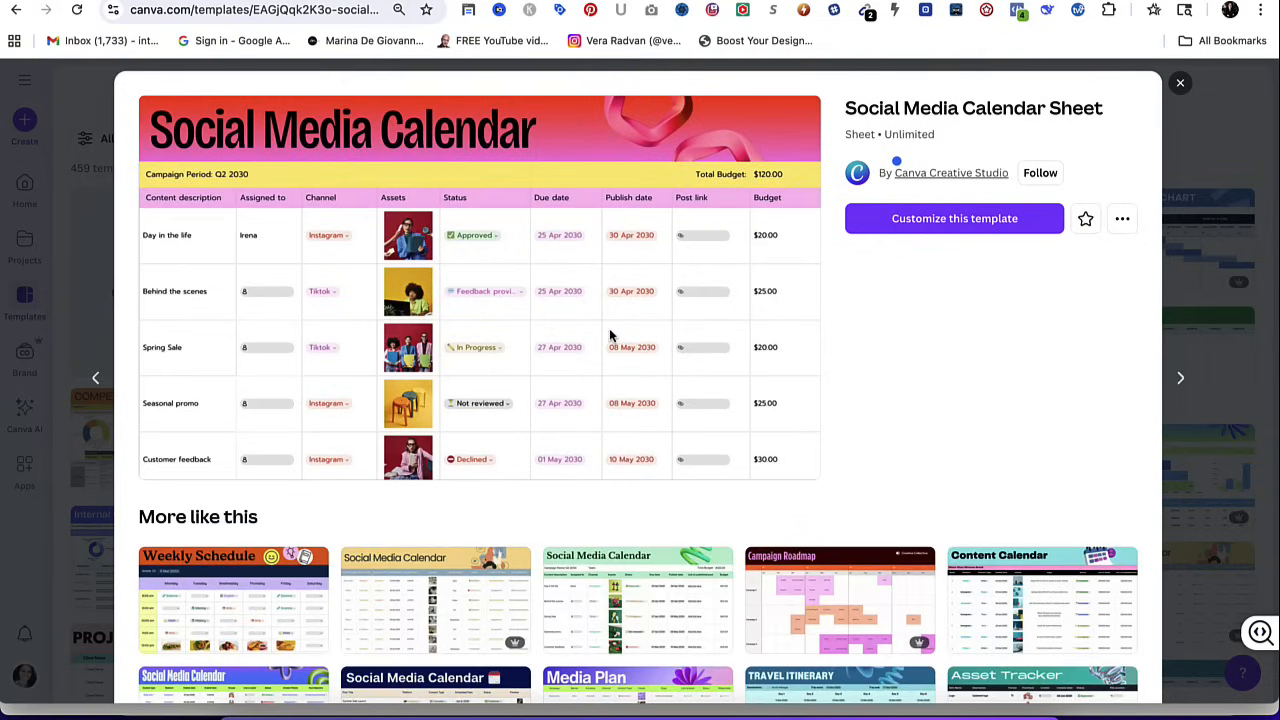
pyautogui.scroll(-1, 603, 406)
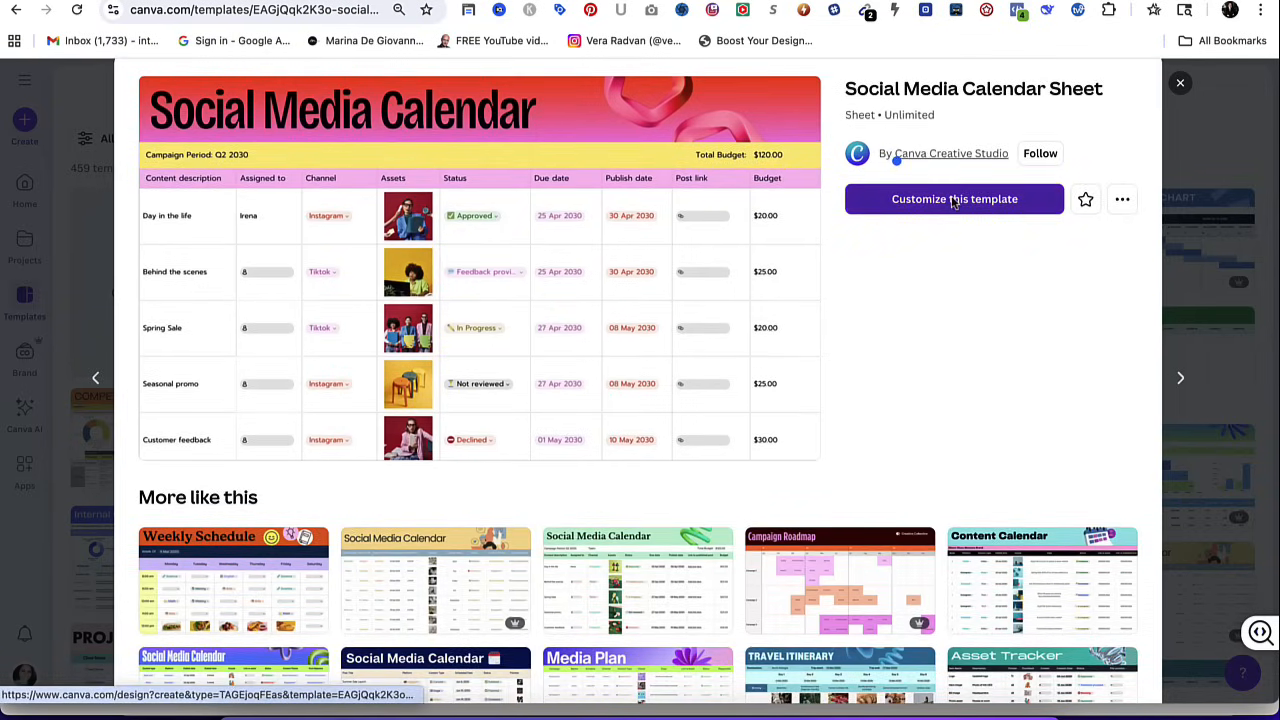
pyautogui.click(953, 199)
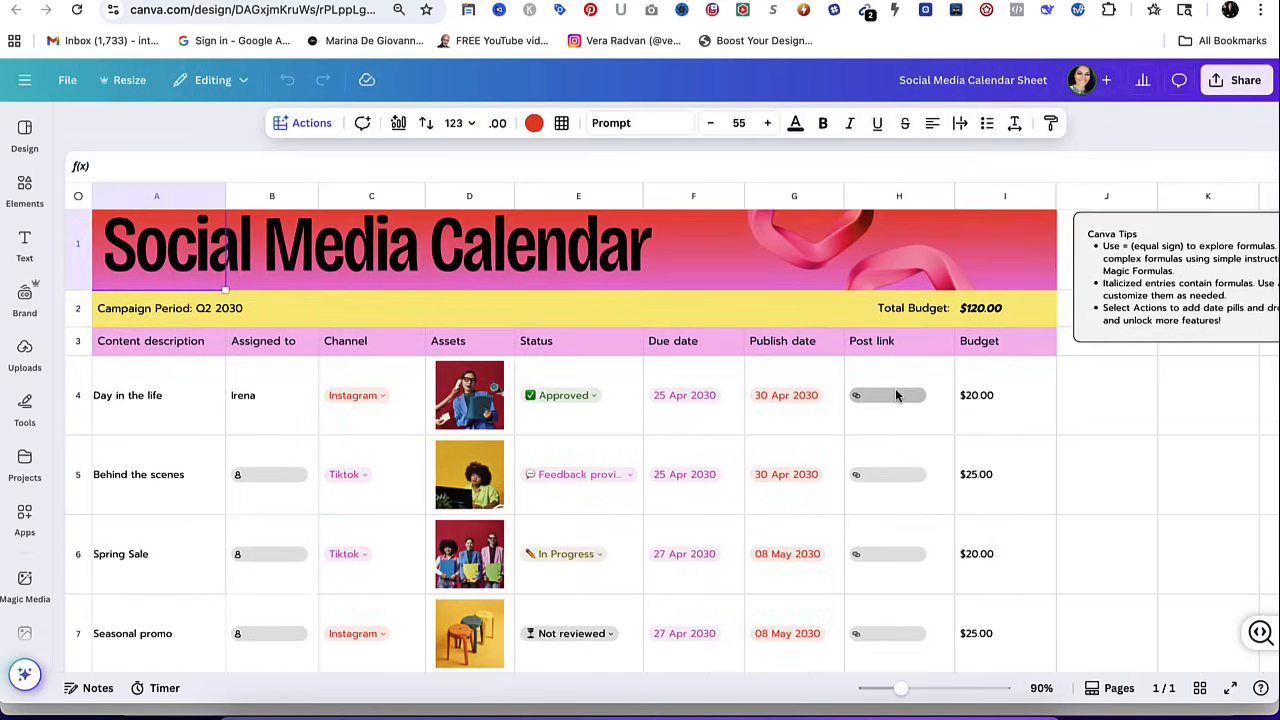
# Inspect the calendar's content rows and select the "Day in the life" text in cell A4 for editing.
pyautogui.scroll(-1, 883, 466)
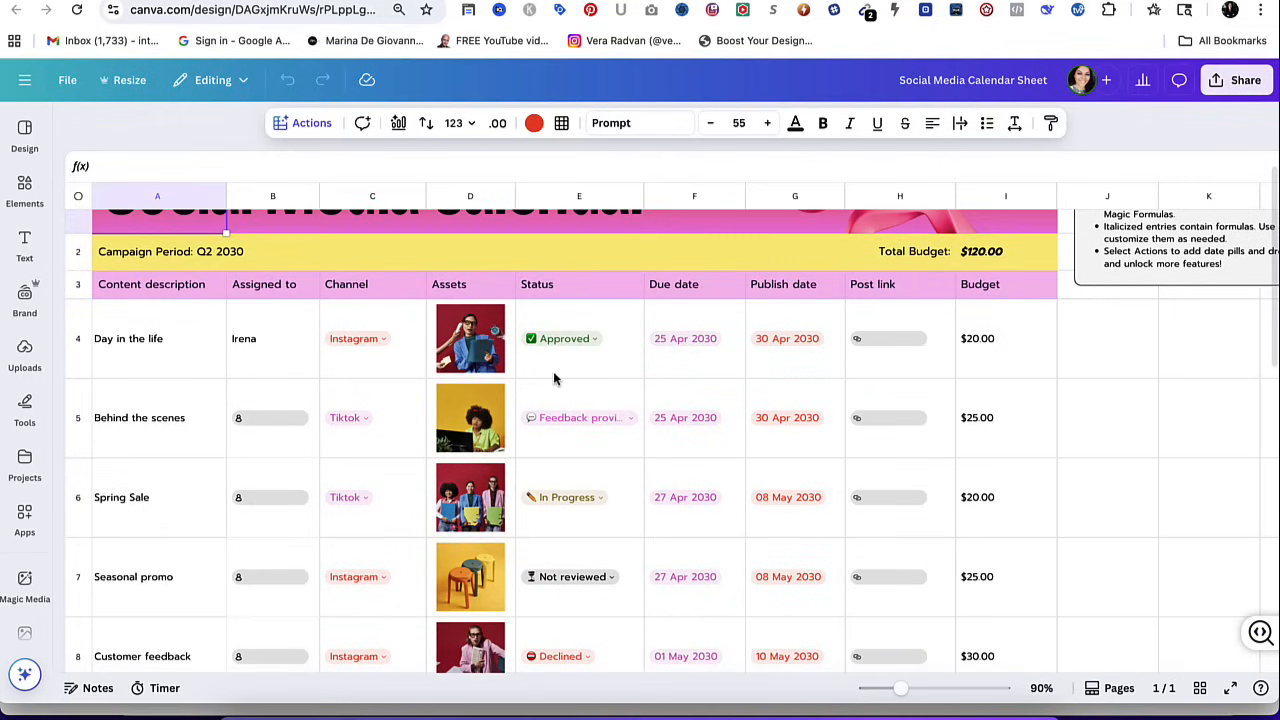
pyautogui.click(157, 289)
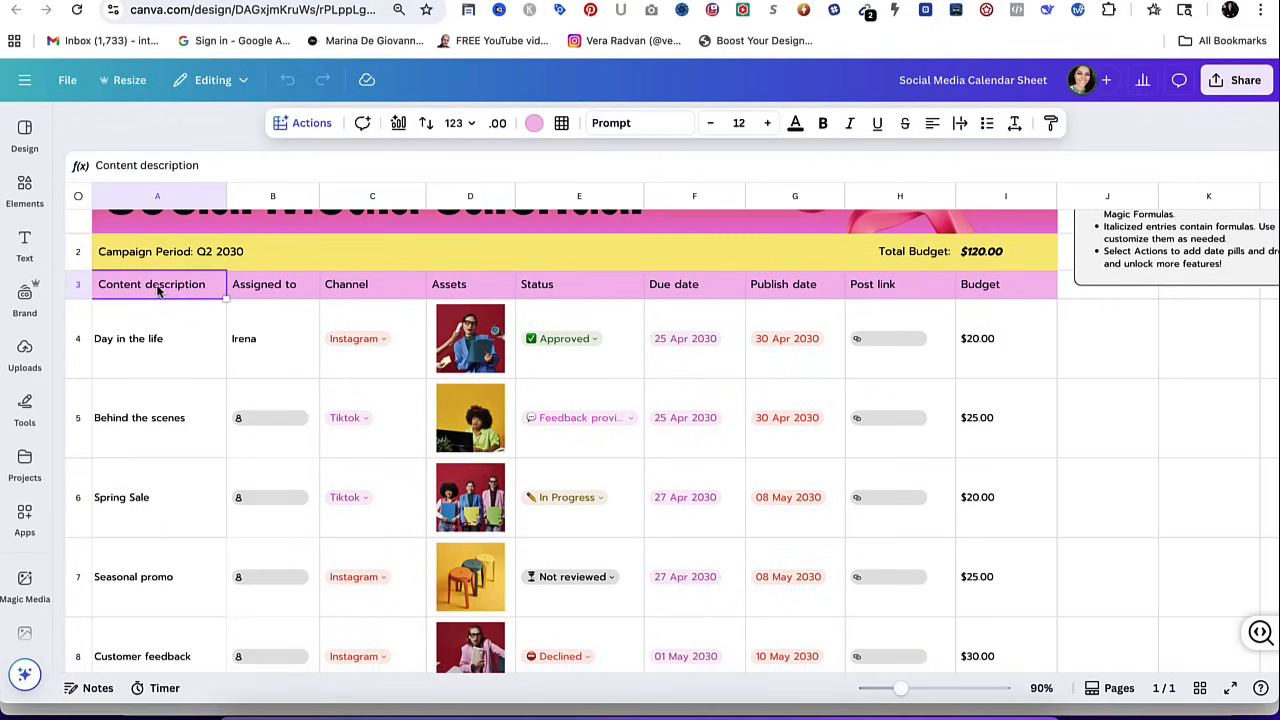
pyautogui.click(166, 346)
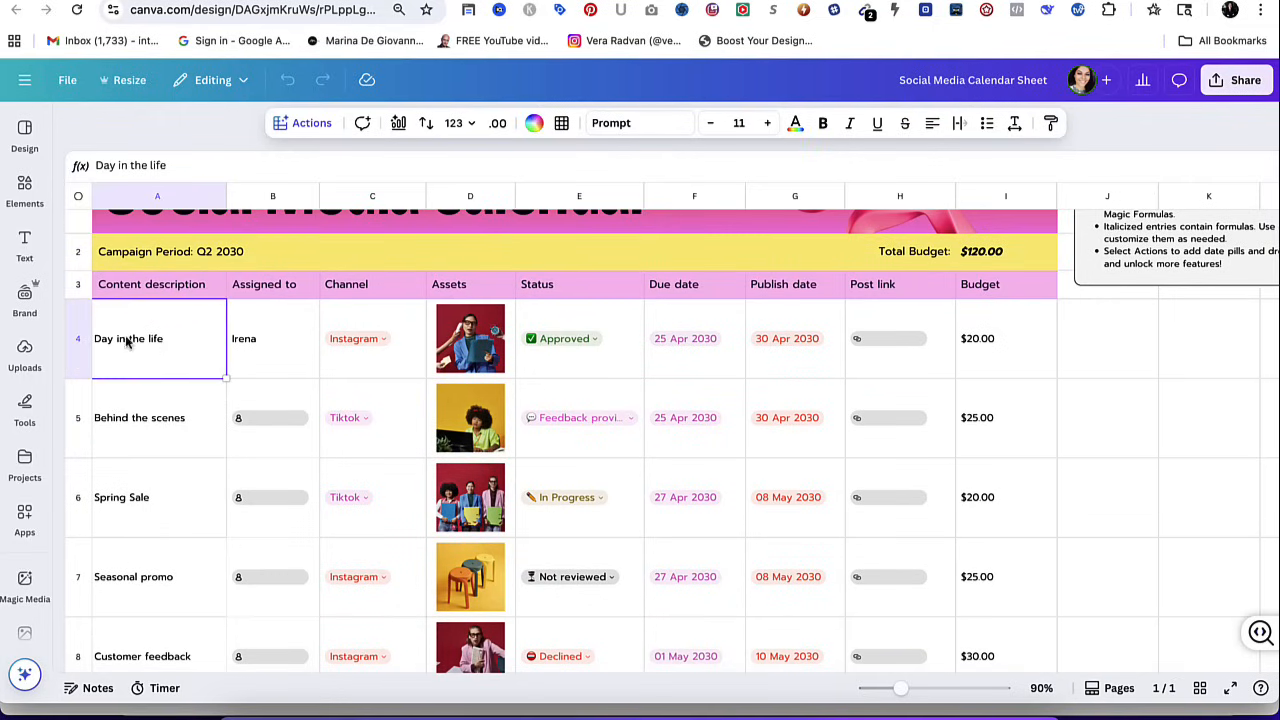
pyautogui.doubleClick(158, 339)
pyautogui.moveTo(160, 340); pyautogui.dragTo(98, 344)
pyautogui.scroll(-1, 128, 363)
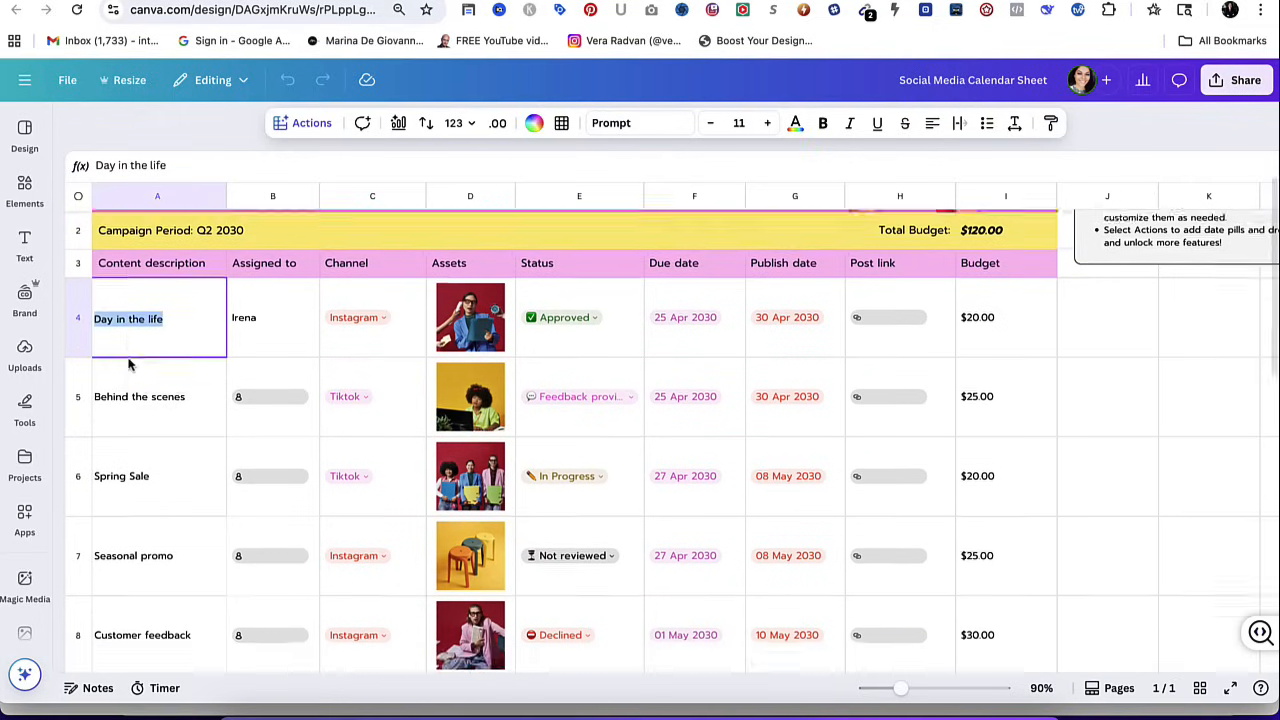
pyautogui.scroll(3, 186, 397)
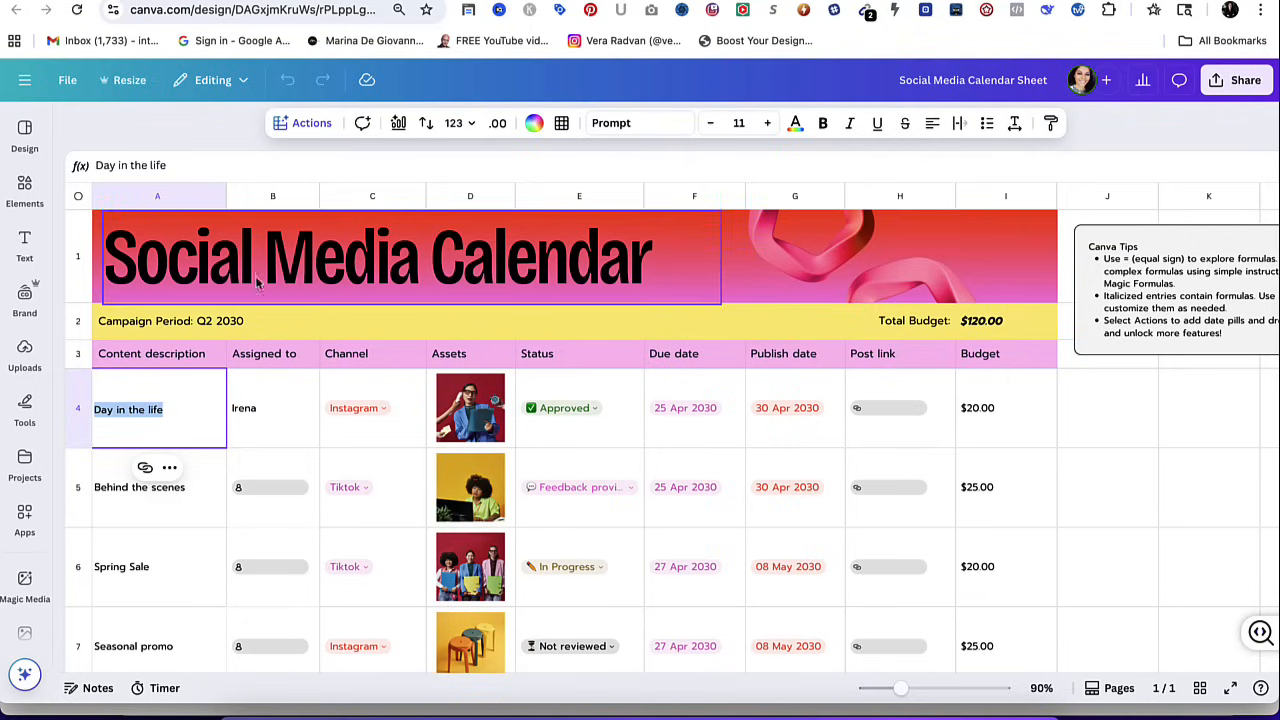
# Delete both pink ring graphics from the Social Media Calendar header.
pyautogui.click(285, 240)
pyautogui.click(771, 255)
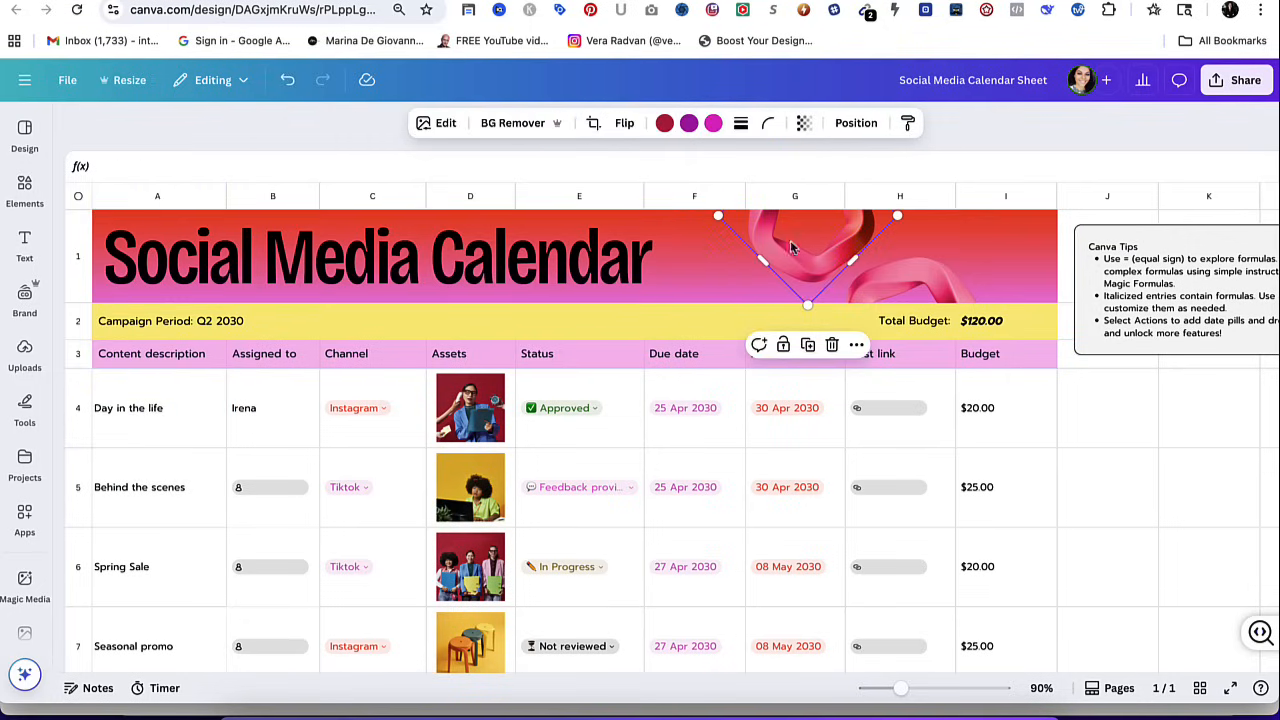
pyautogui.press('Delete')
pyautogui.click(927, 287)
pyautogui.press('Delete')
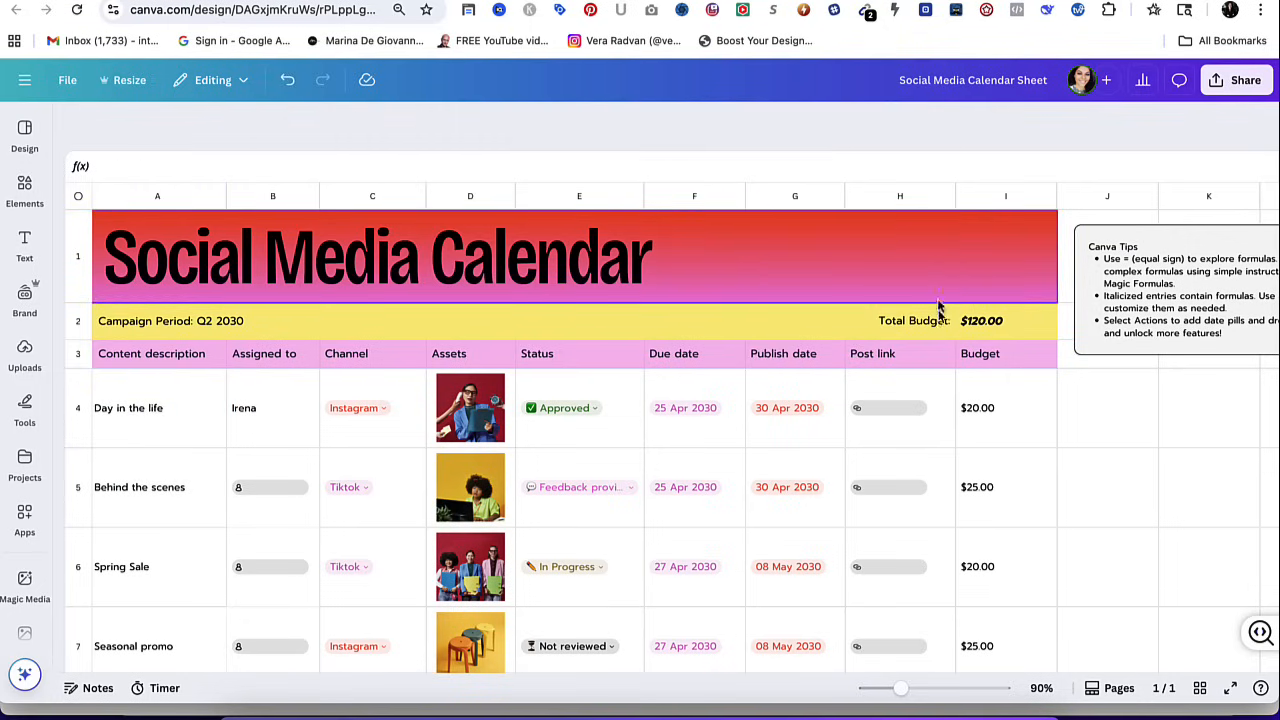
# Change the "Social Media Calendar" title font to Cooper BT and widen its text box to fit the title on one line.
pyautogui.click(813, 246)
pyautogui.click(549, 277)
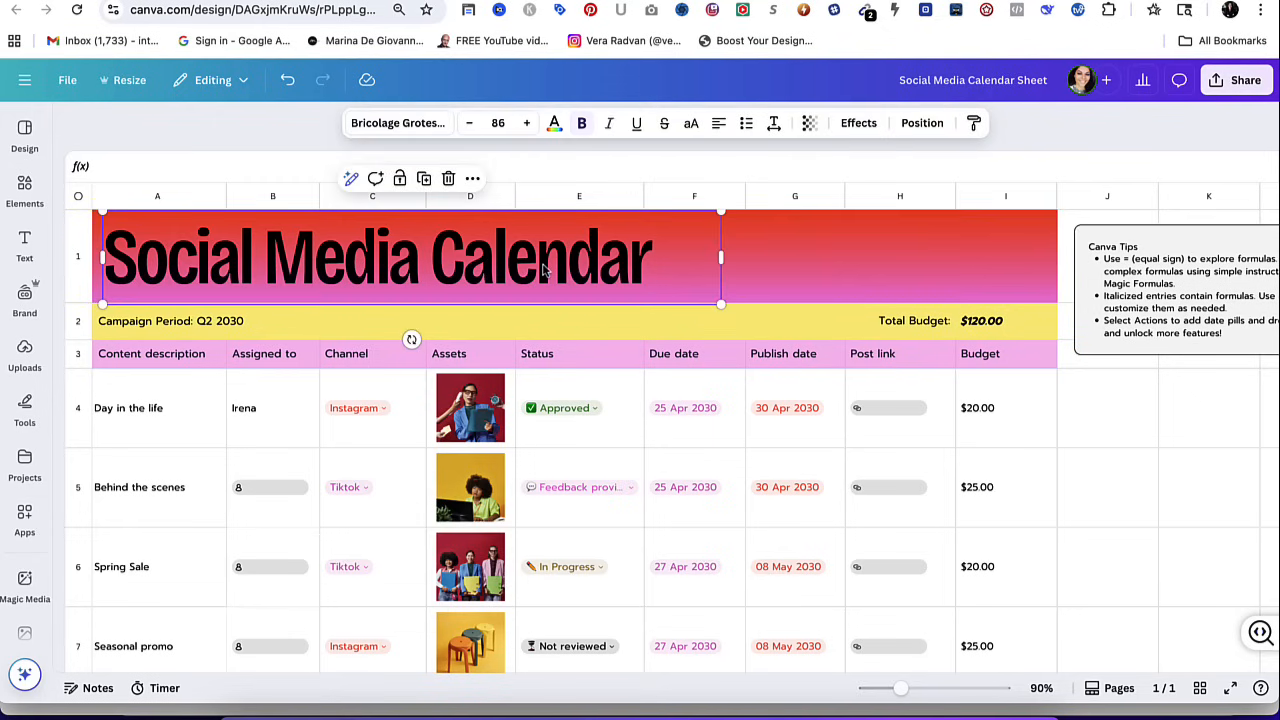
pyautogui.click(543, 265)
pyautogui.click(420, 123)
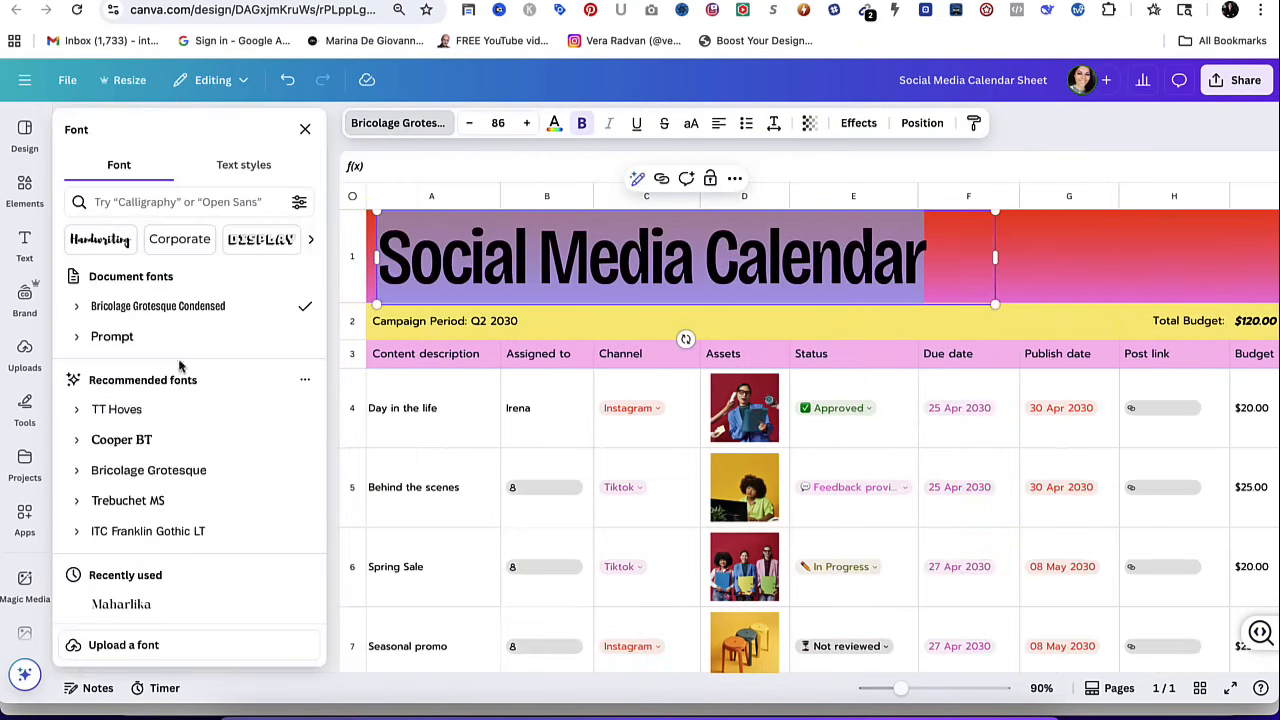
pyautogui.click(155, 433)
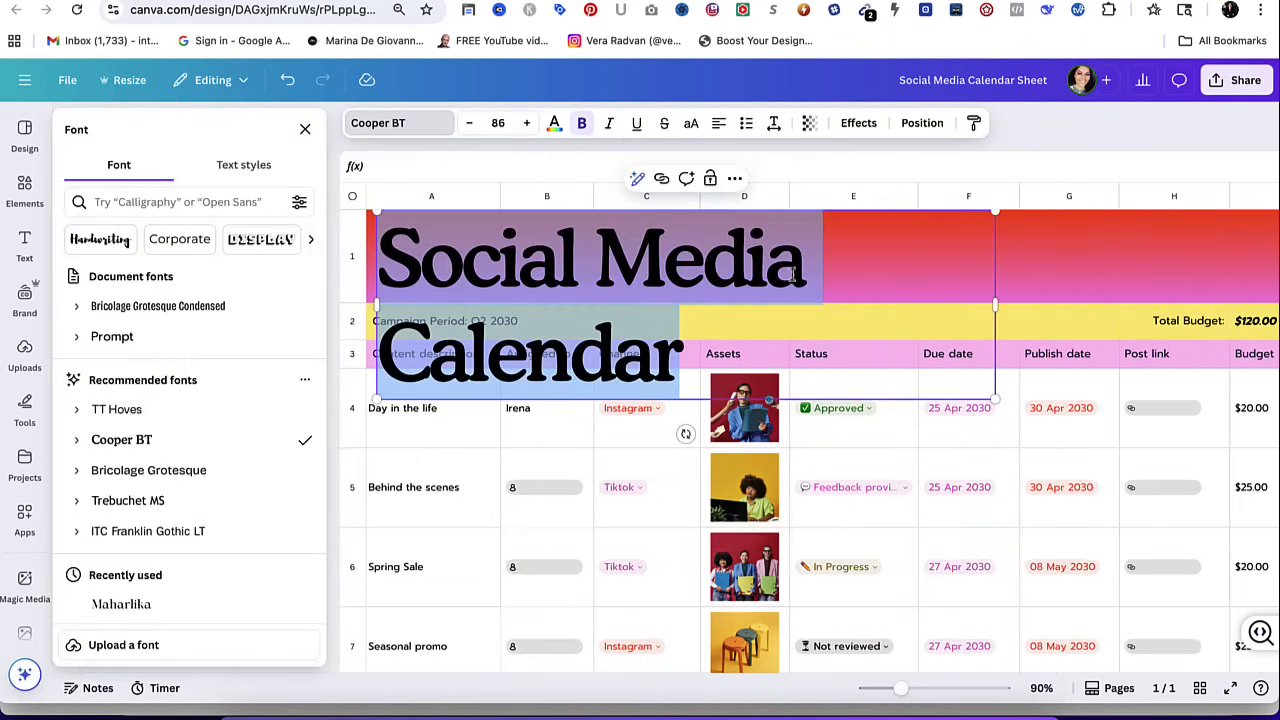
pyautogui.moveTo(993, 318); pyautogui.dragTo(1220, 270)
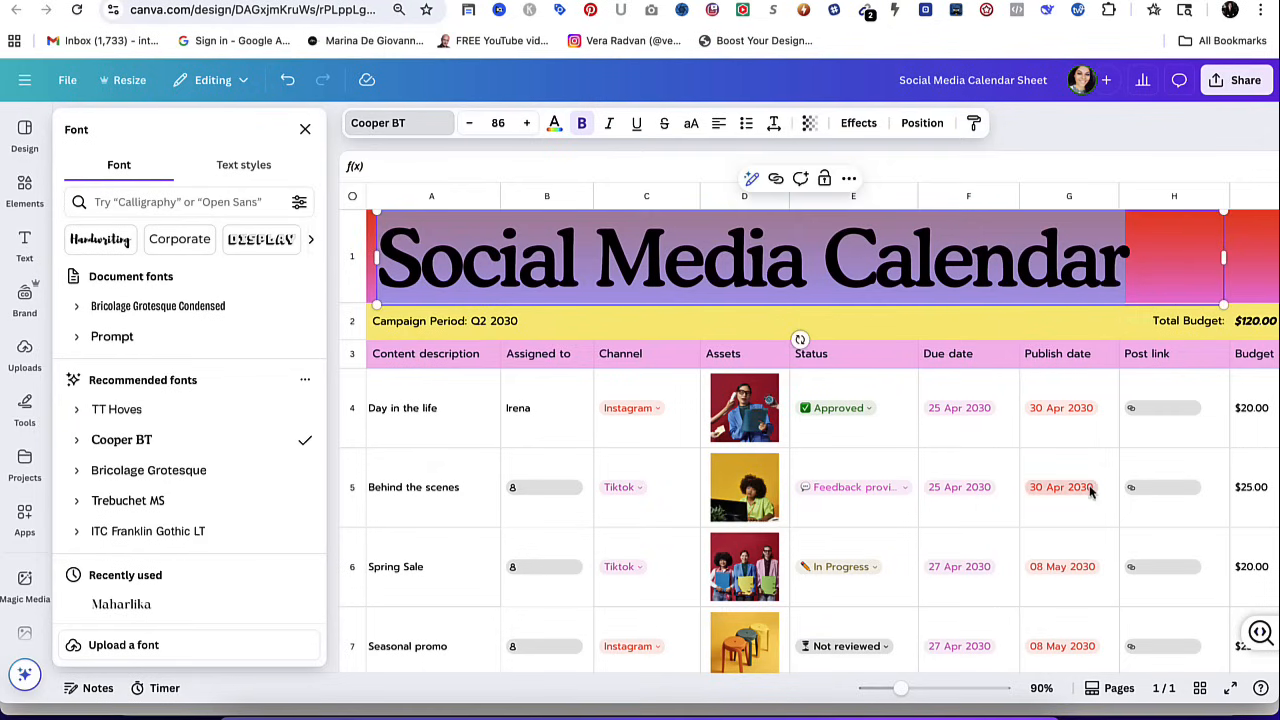
pyautogui.click(305, 129)
pyautogui.scroll(-10, 482, 341)
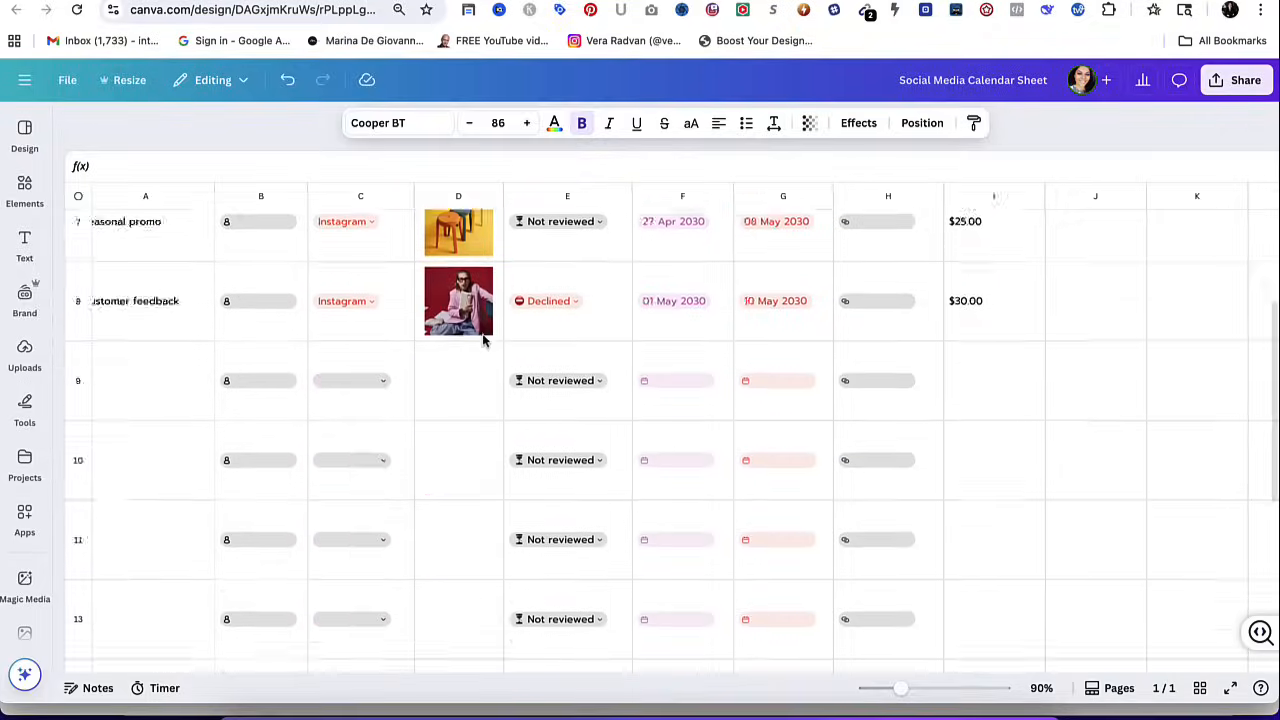
pyautogui.scroll(10, 482, 341)
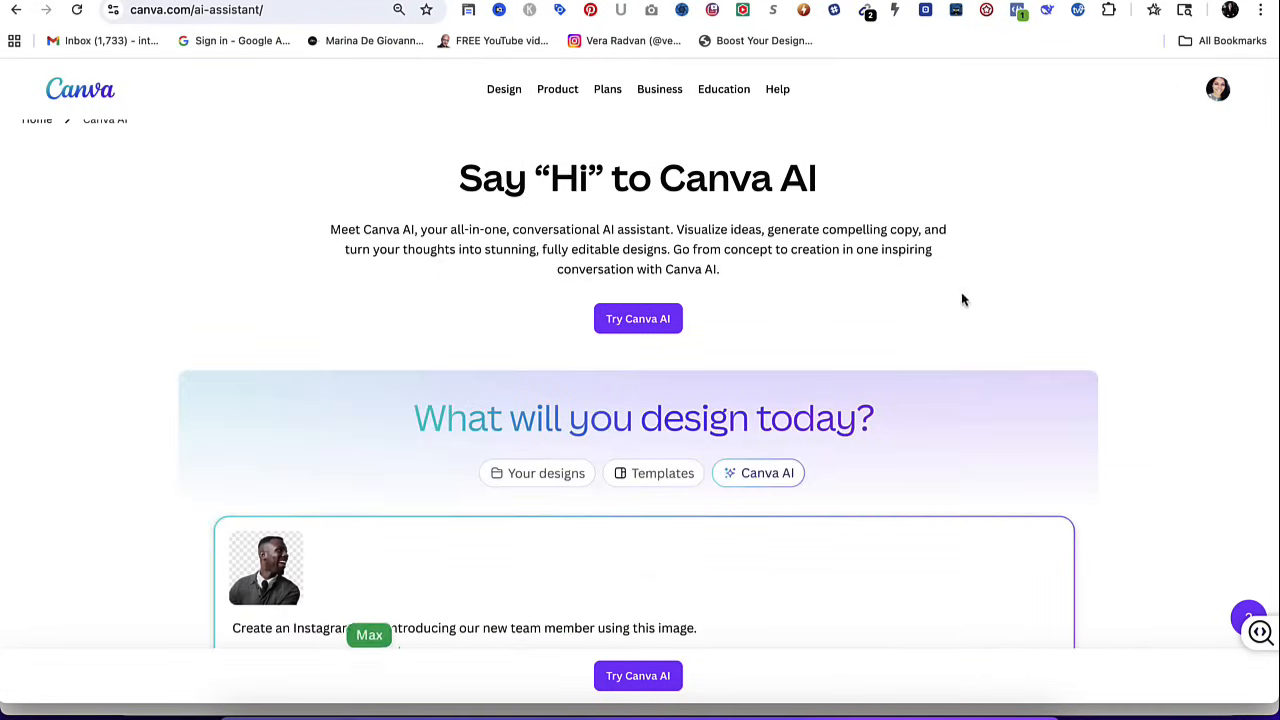
# Submit the Canva AI prompt "Create an instagram post for my new earrings collection".
pyautogui.click(490, 1)
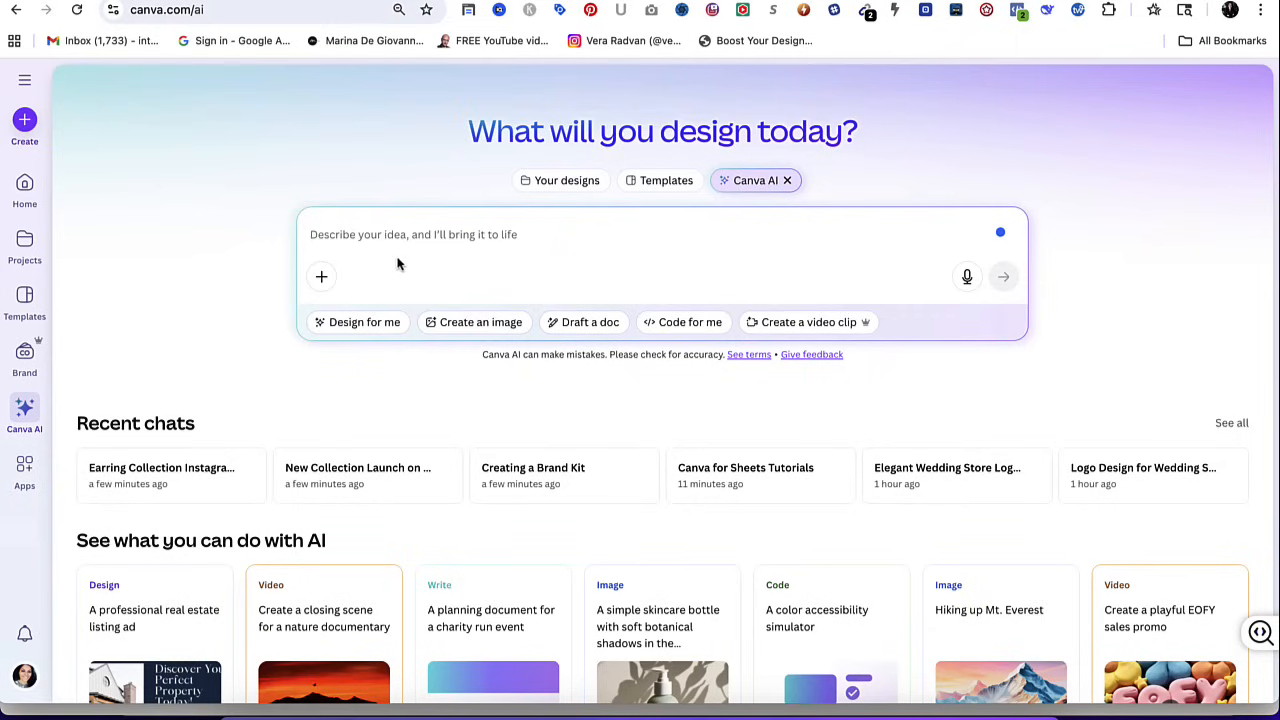
pyautogui.write('Create an instagram post for my new earrings collection')
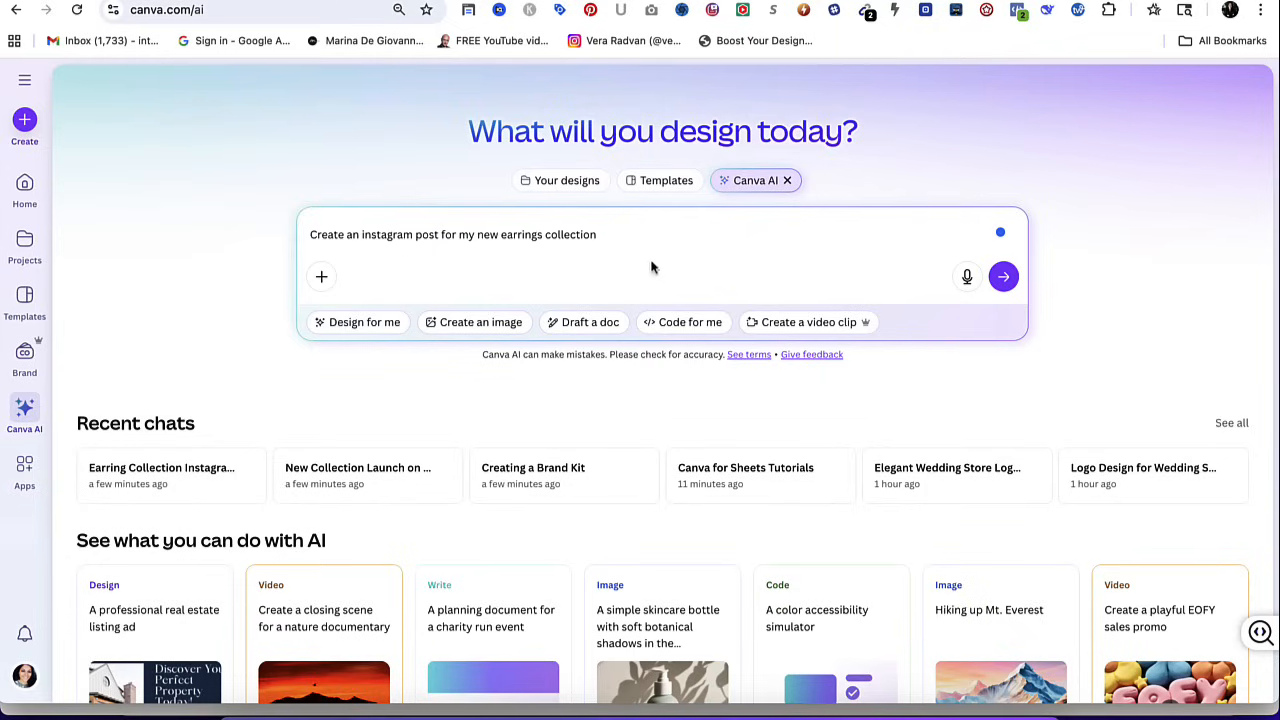
pyautogui.click(1003, 277)
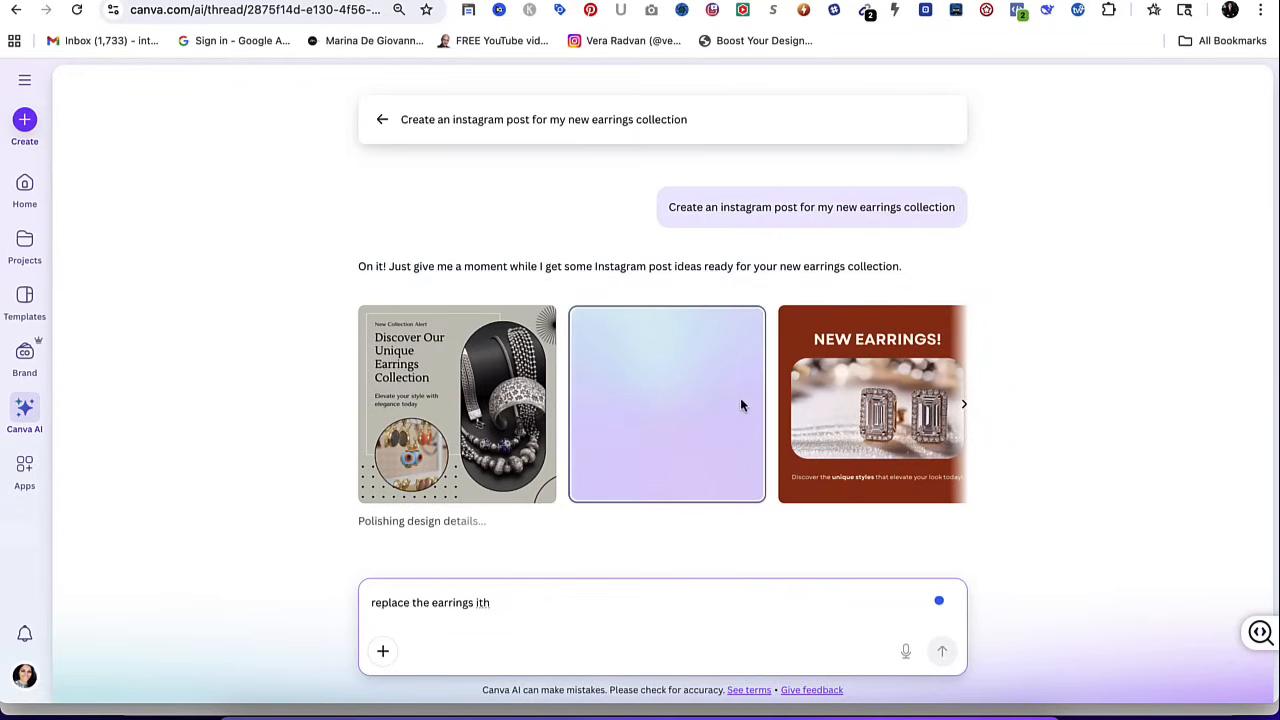
# Browse the generated earrings posts and suggested follow-ups, and request "More earring collection post designs".
pyautogui.click(963, 399)
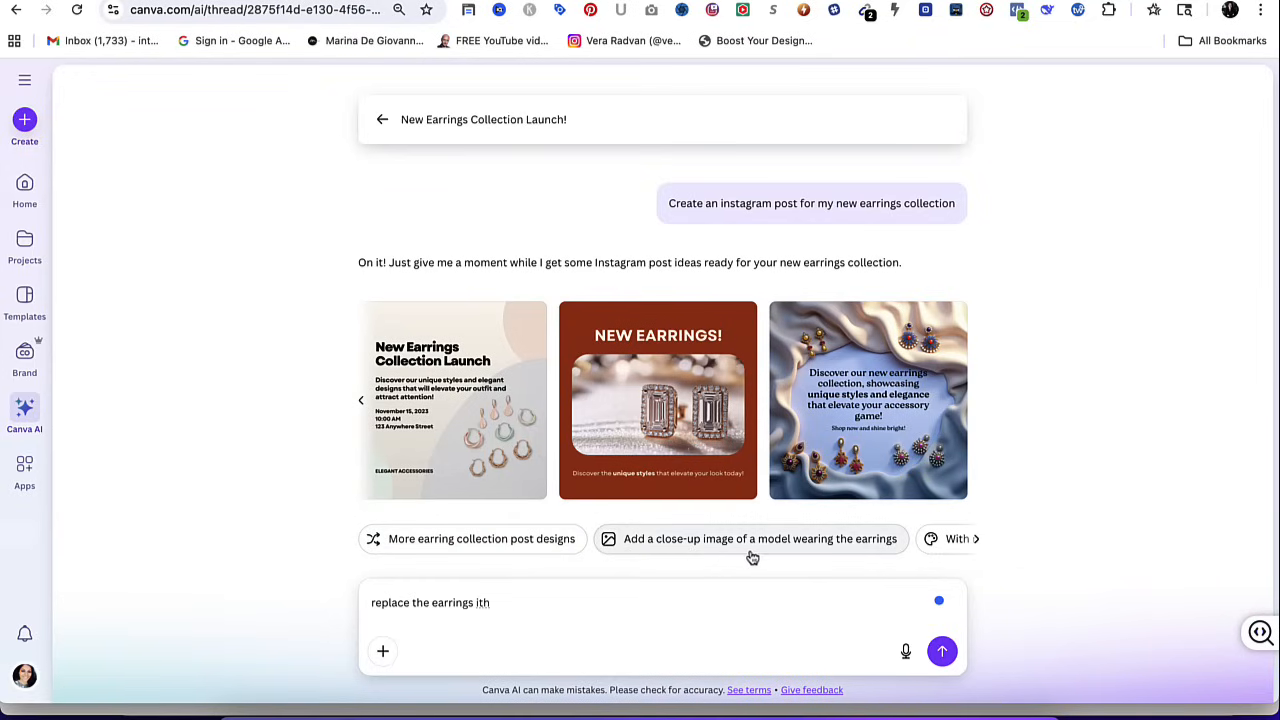
pyautogui.click(974, 542)
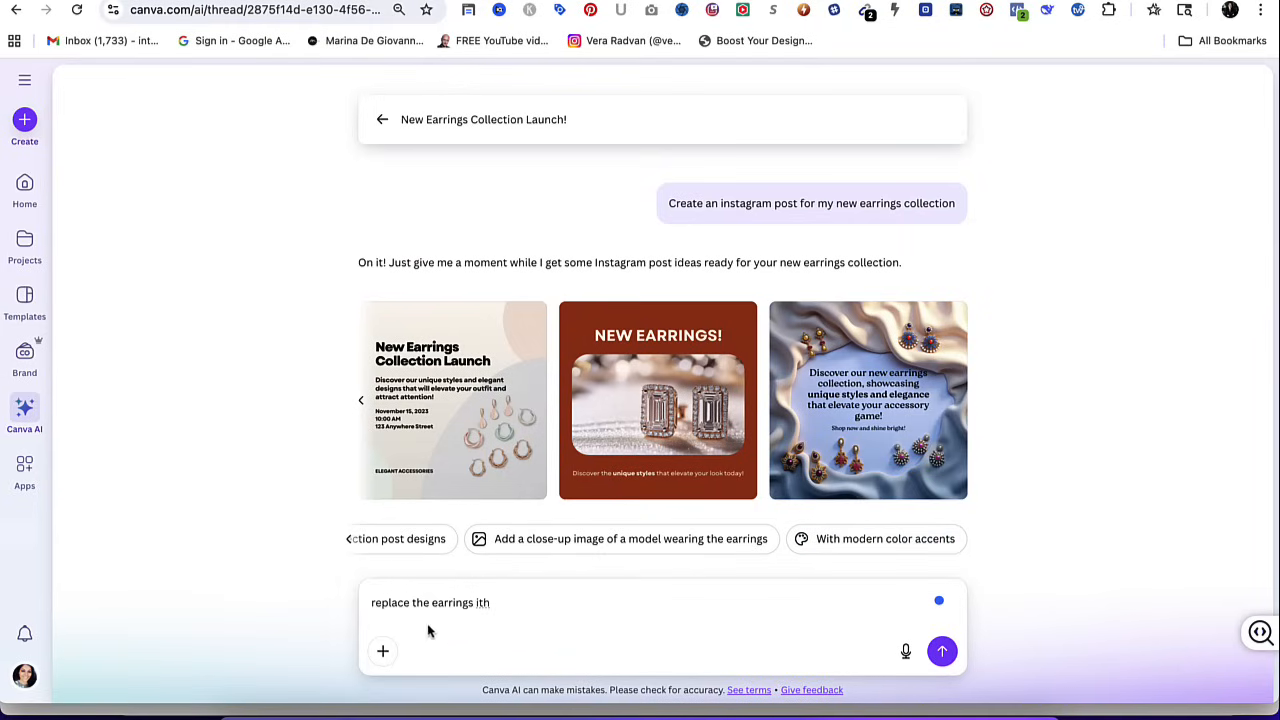
pyautogui.click(348, 541)
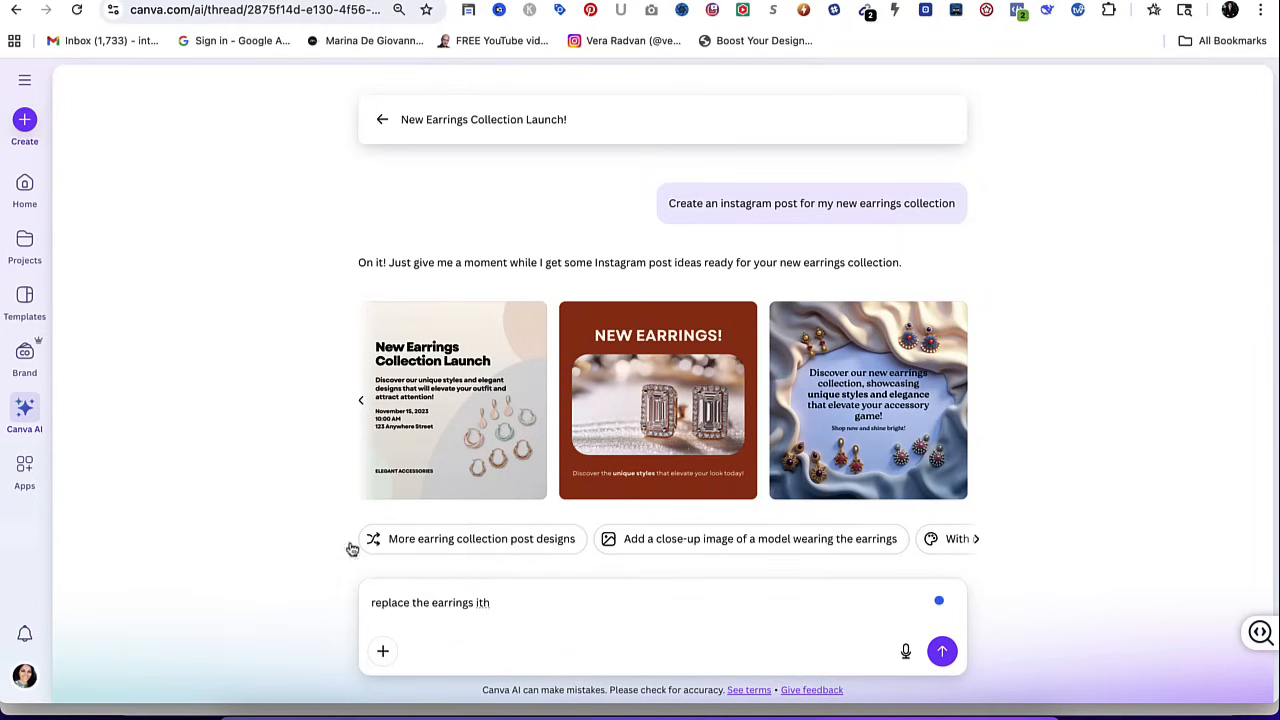
pyautogui.click(457, 551)
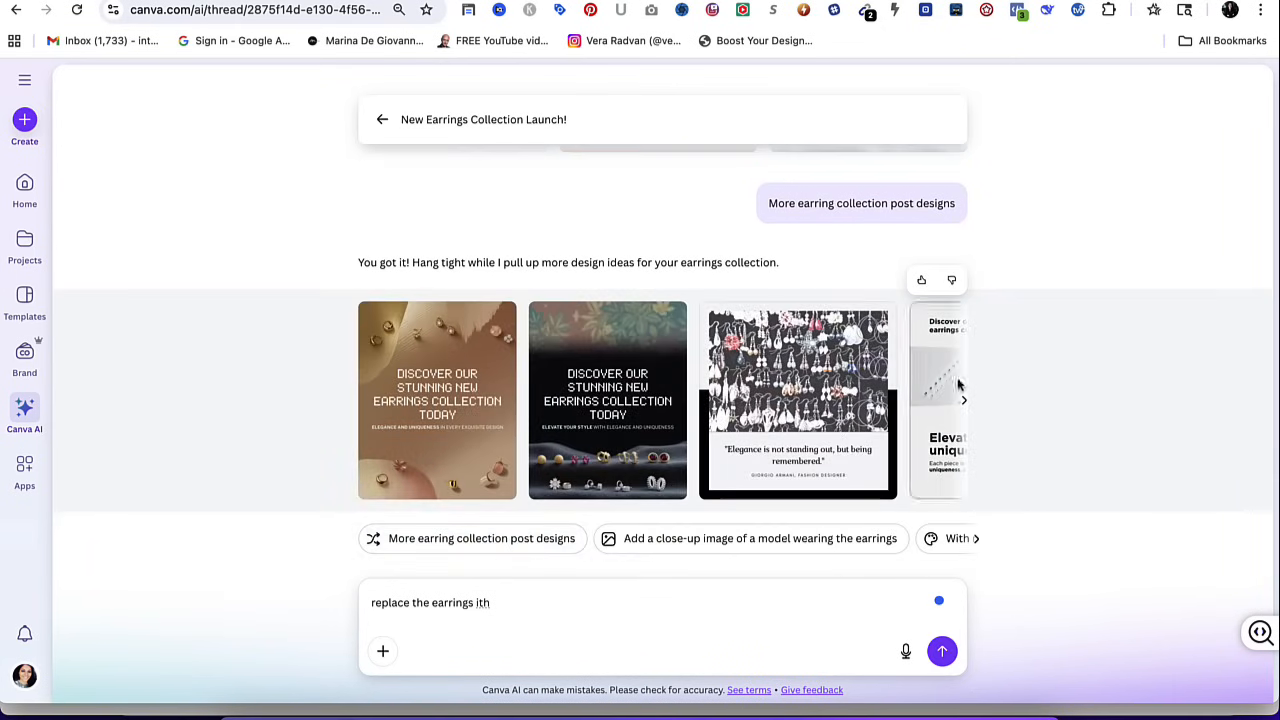
# Browse the additional earrings designs and open the black "Discover our stunning new earrings collection today" post with the leaf pattern.
pyautogui.click(963, 402)
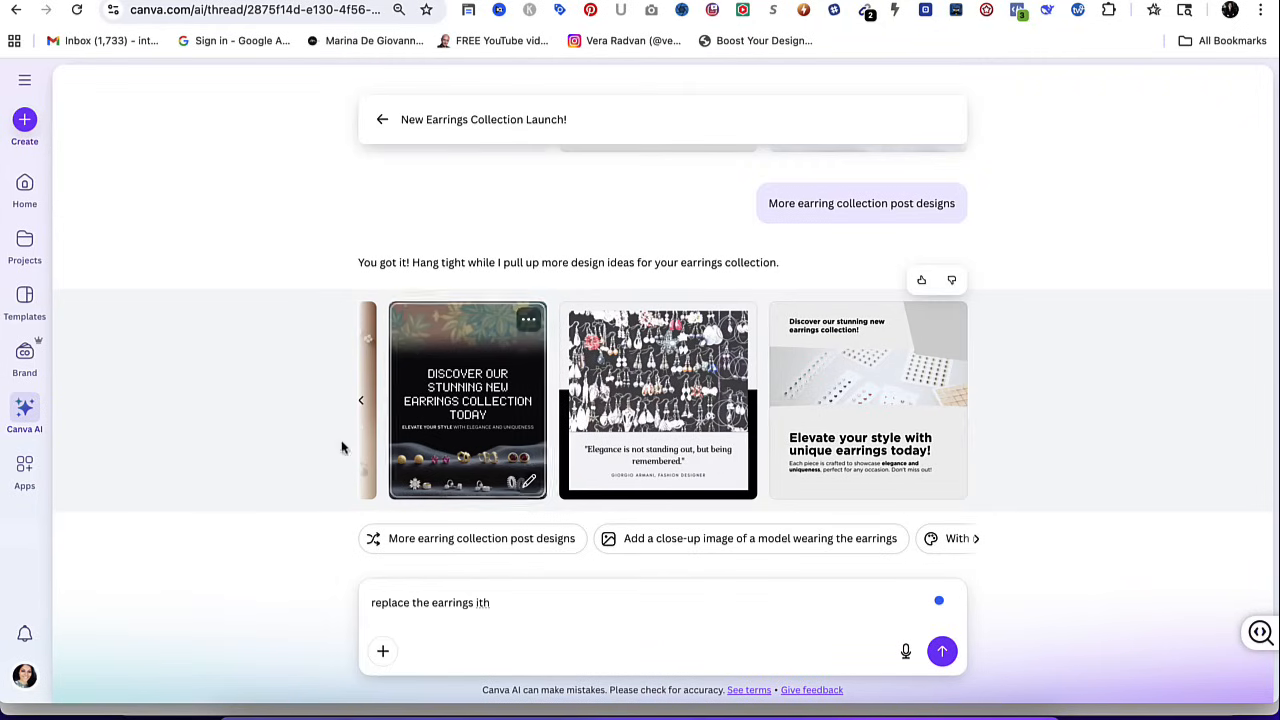
pyautogui.click(360, 401)
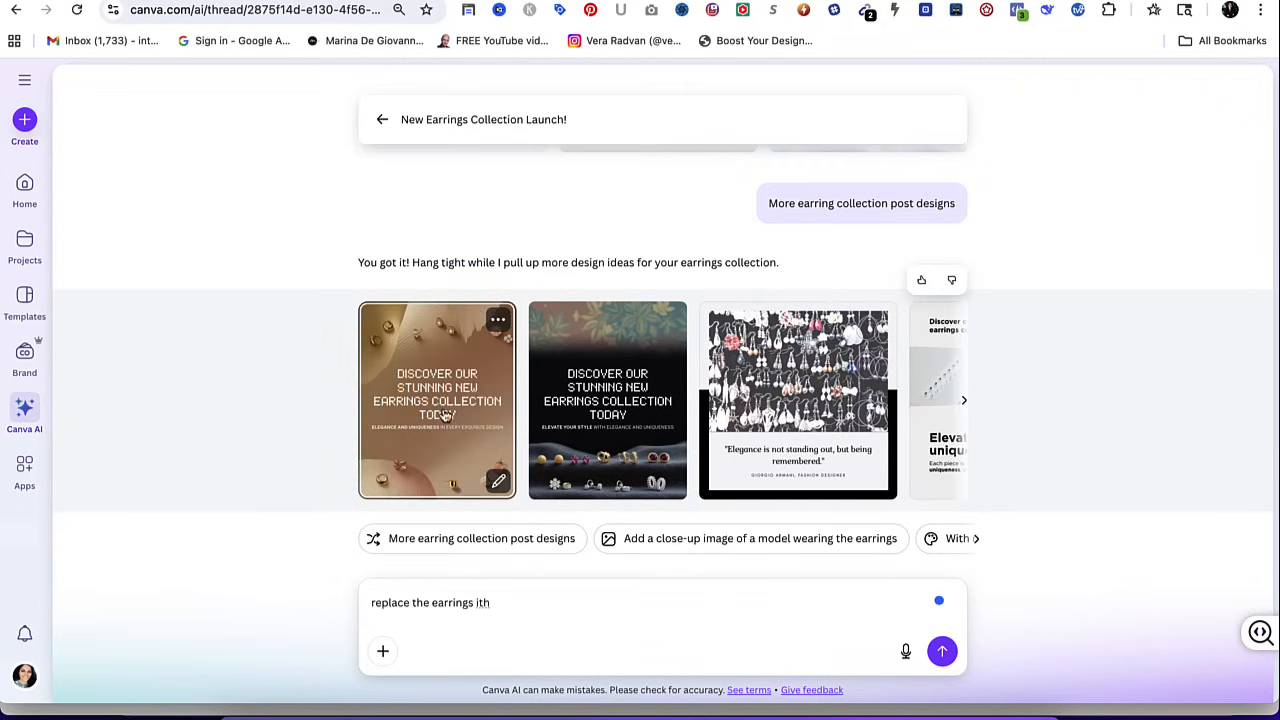
pyautogui.click(630, 375)
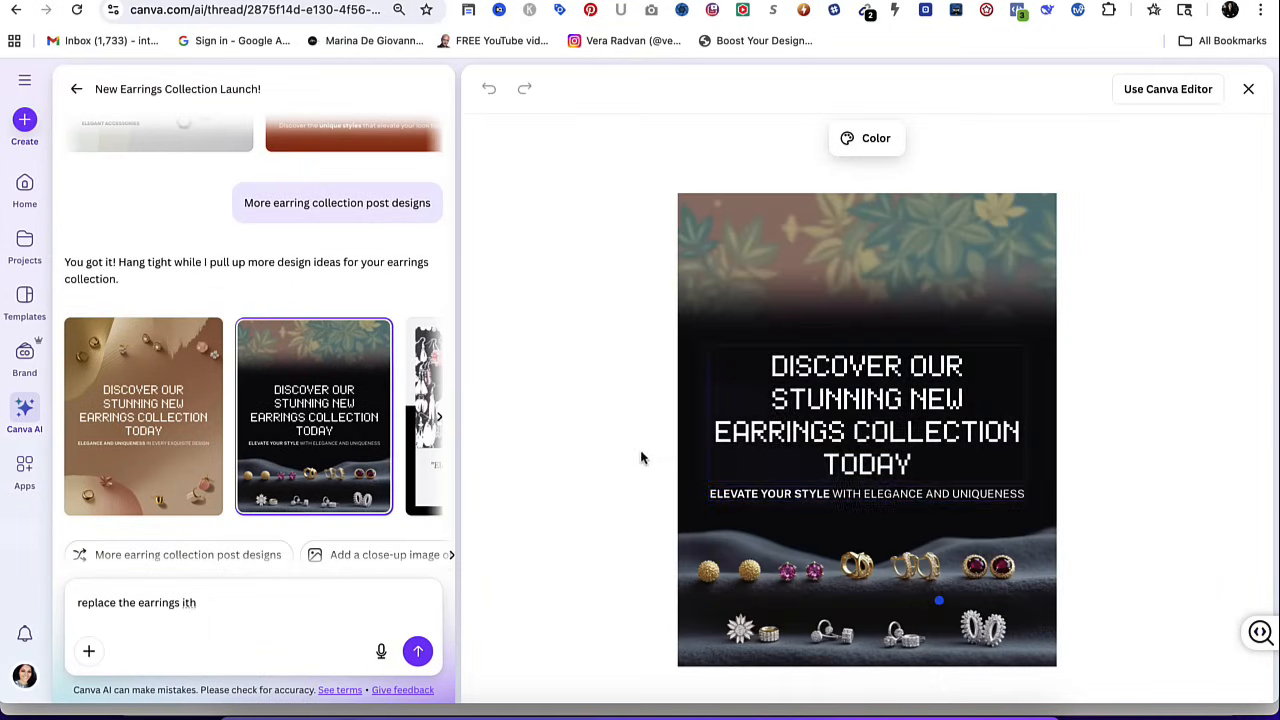
# Replace the follow-up prompt text with "replace the earrins with my actual" and view the media uploads available to attach.
pyautogui.click(197, 603)
pyautogui.tripleClick(197, 603)
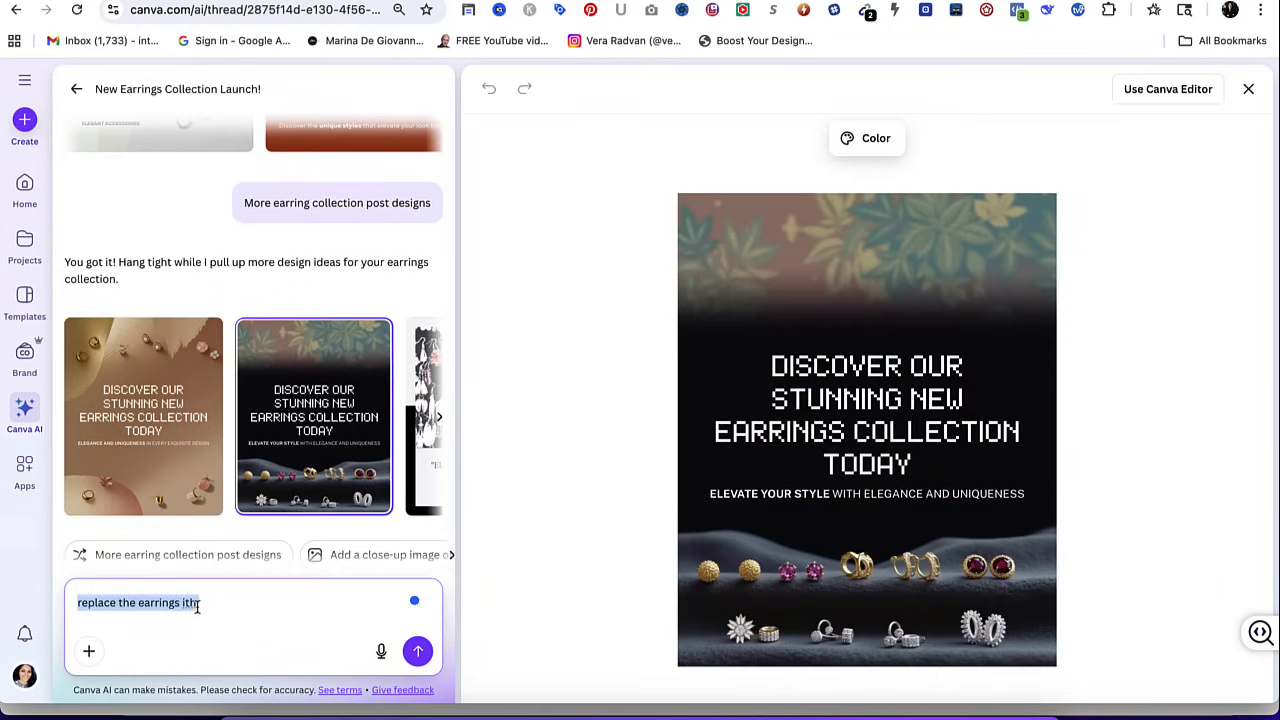
pyautogui.press('BackSpace')
pyautogui.write('replace ')
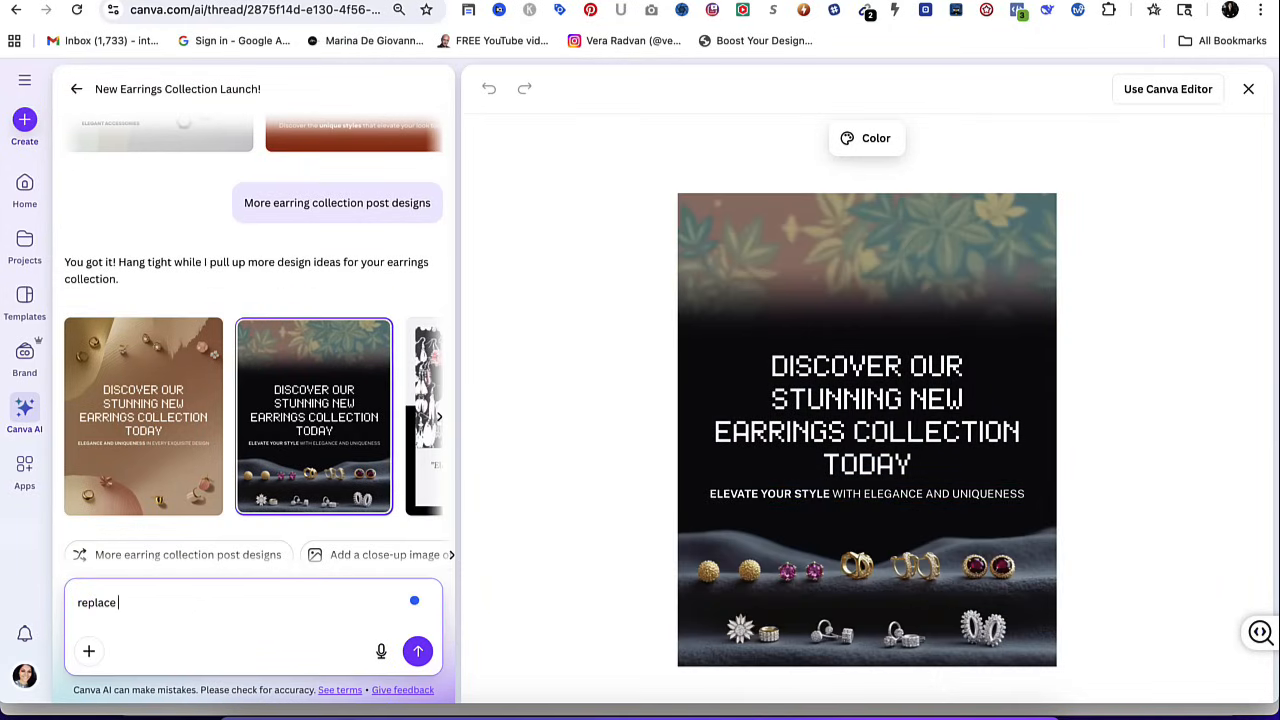
pyautogui.write('the earrins iwth my actual')
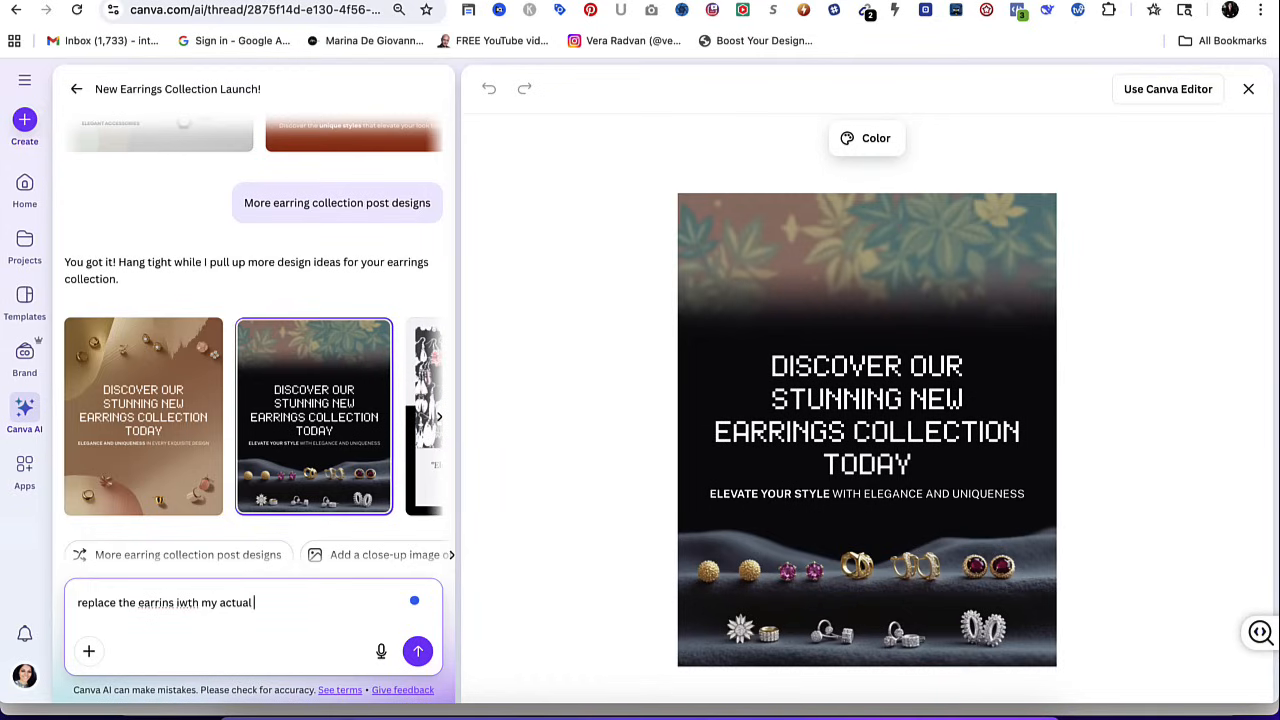
pyautogui.hotkey('alt', 'Left')
pyautogui.hotkey('alt', 'Left')
pyautogui.hotkey('alt', 'BackSpace')
pyautogui.write('with')
pyautogui.click(88, 651)
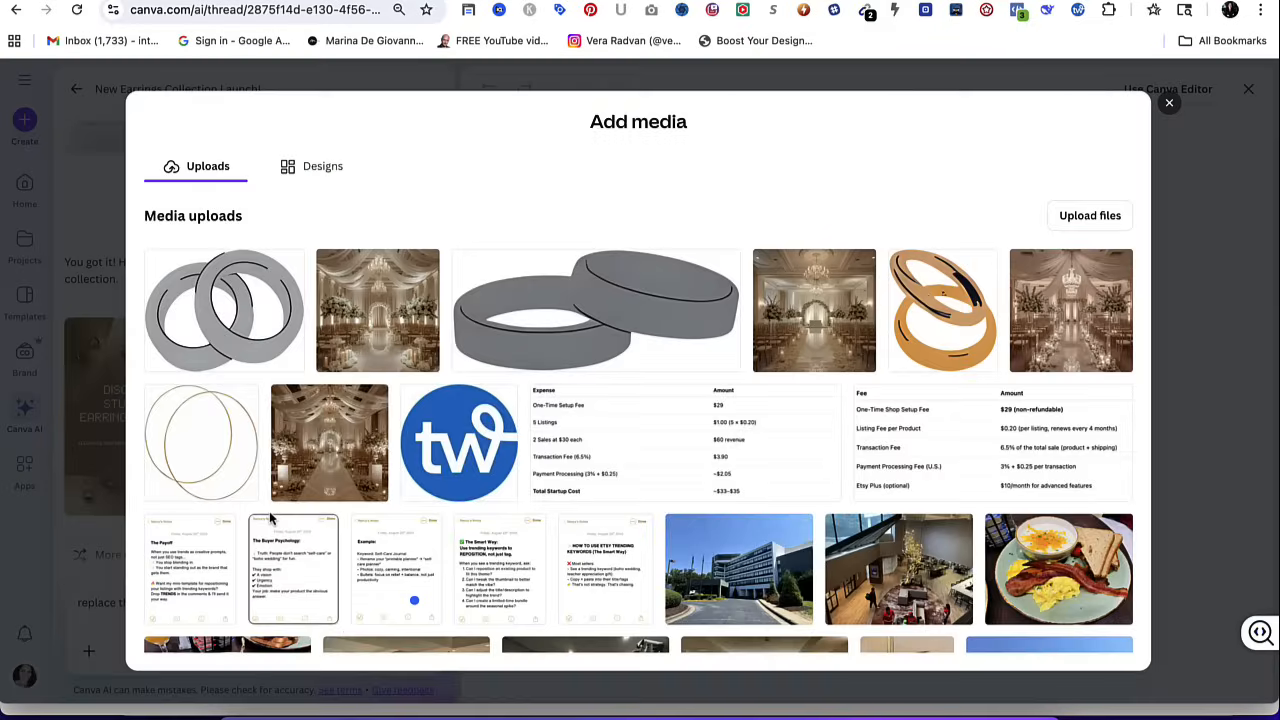
pyautogui.click(1167, 104)
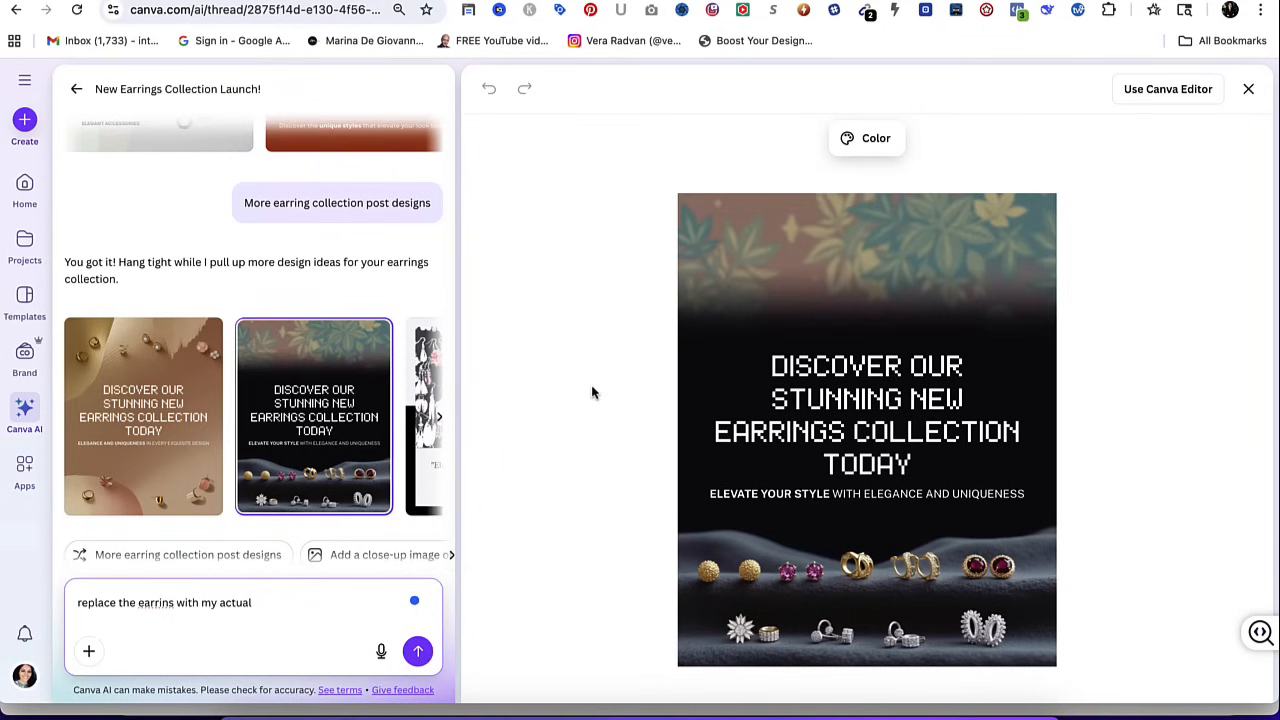